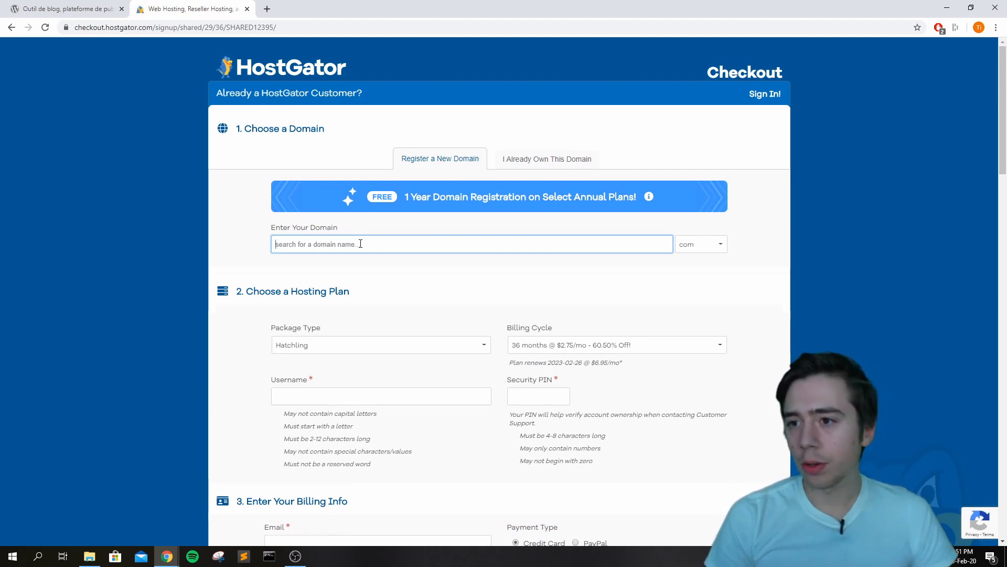
Choose monpremiersiteinstacode with the com extension as the new domain and remove its Domain Privacy option.
text(p)
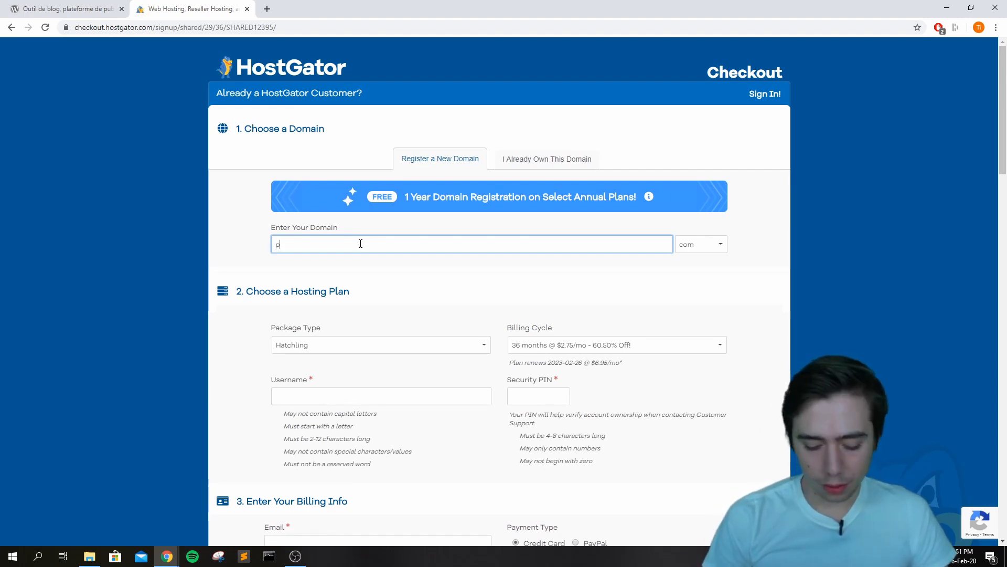
key(BackSpace)
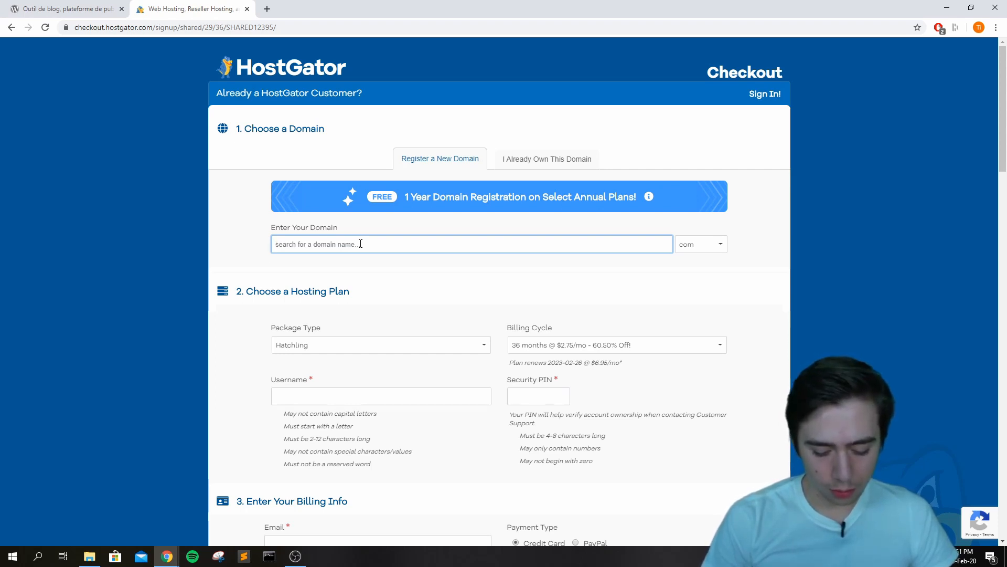
text(monpremie)
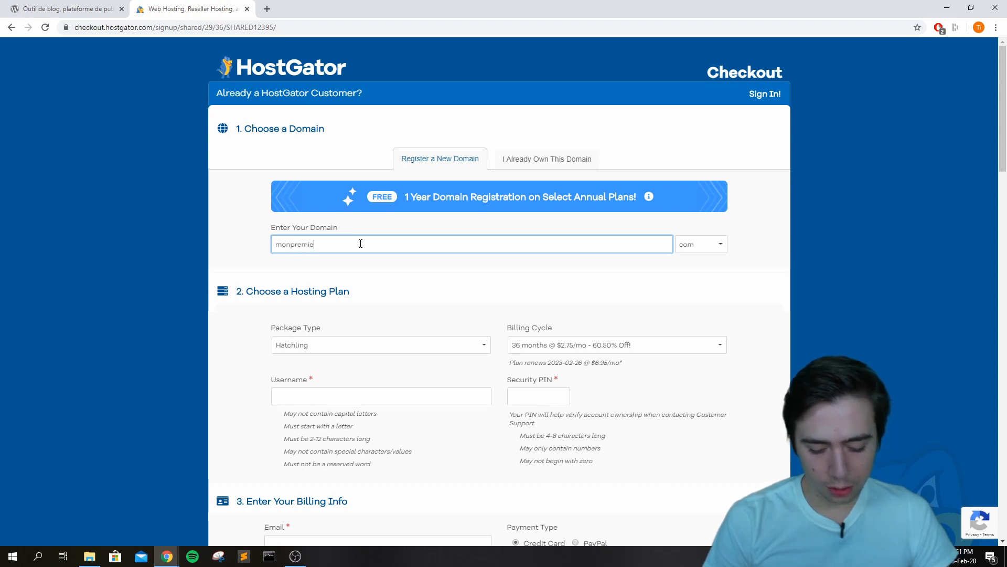
text(rsiteins)
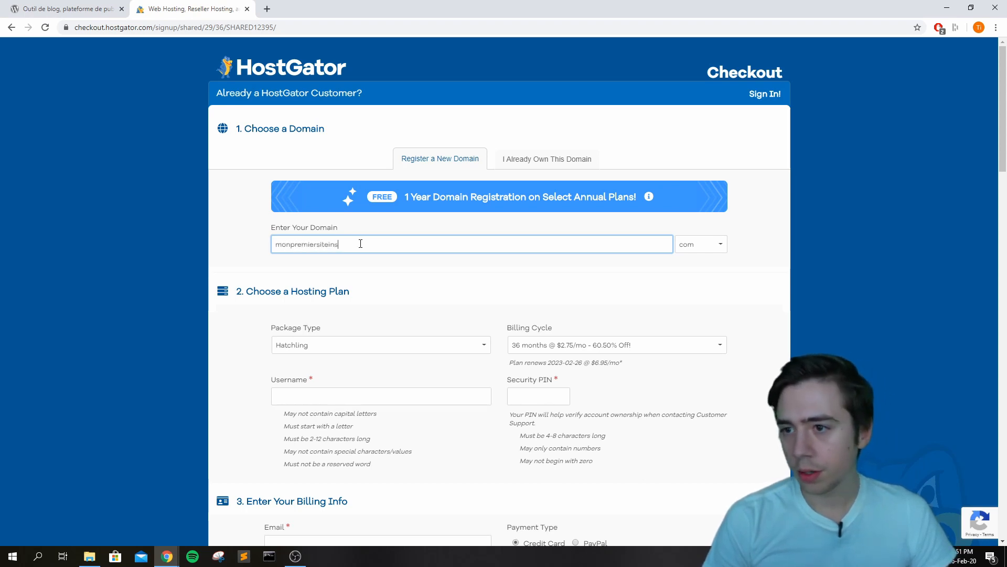
text(ta)
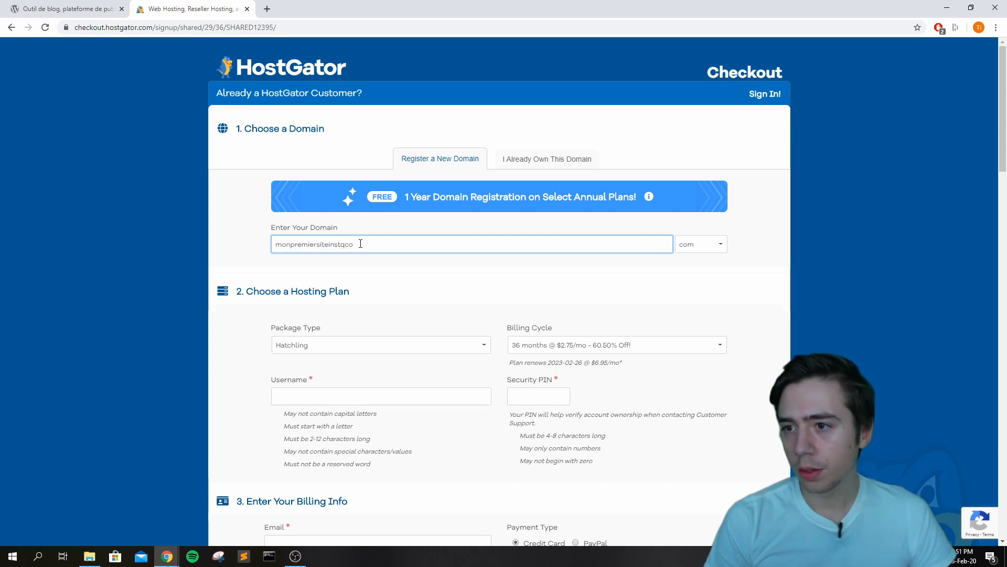
key(BackSpace)
key(BackSpace)
key(BackSpace)
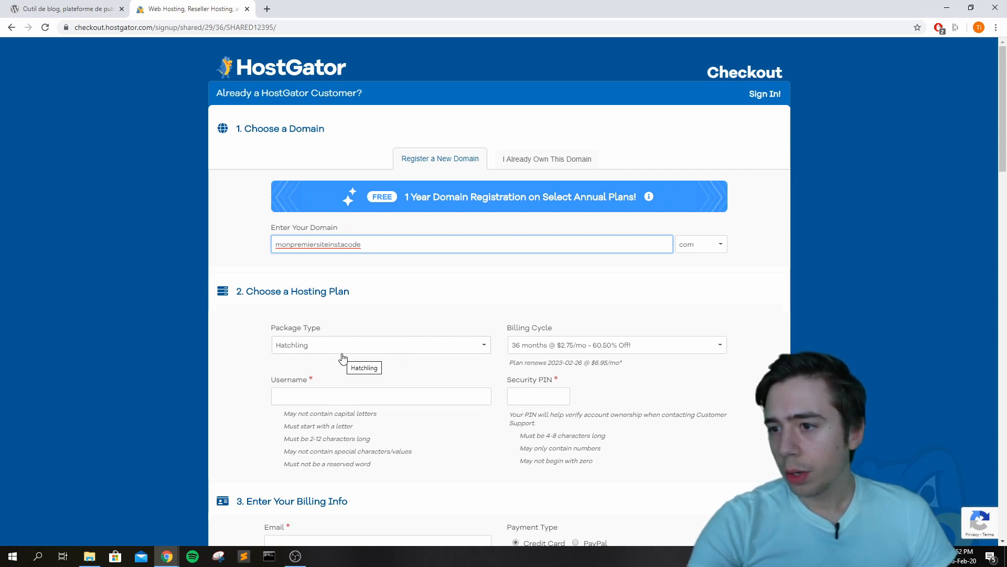
scroll(343, 359, down, 2)
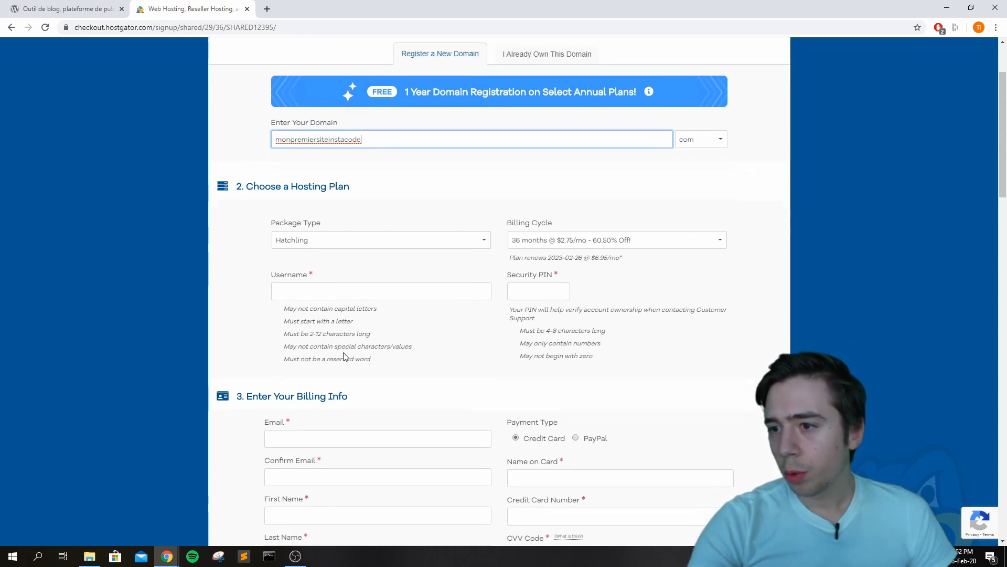
click(322, 292)
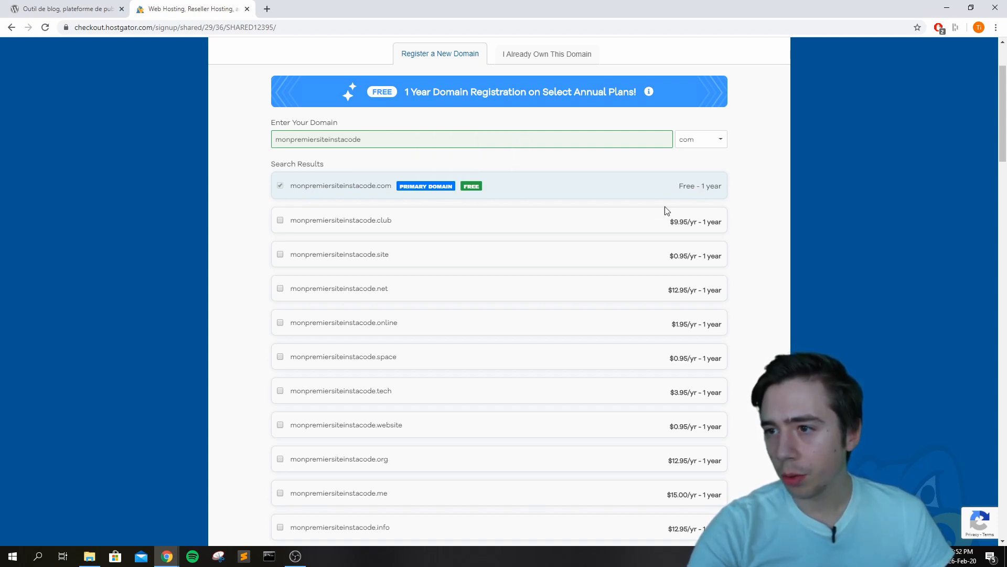
scroll(666, 210, down, 10)
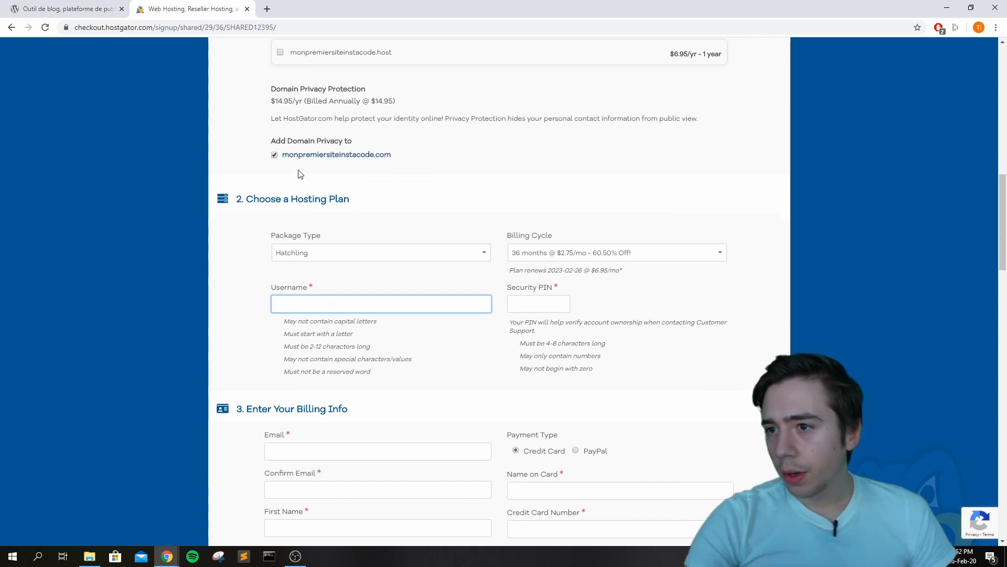
click(274, 154)
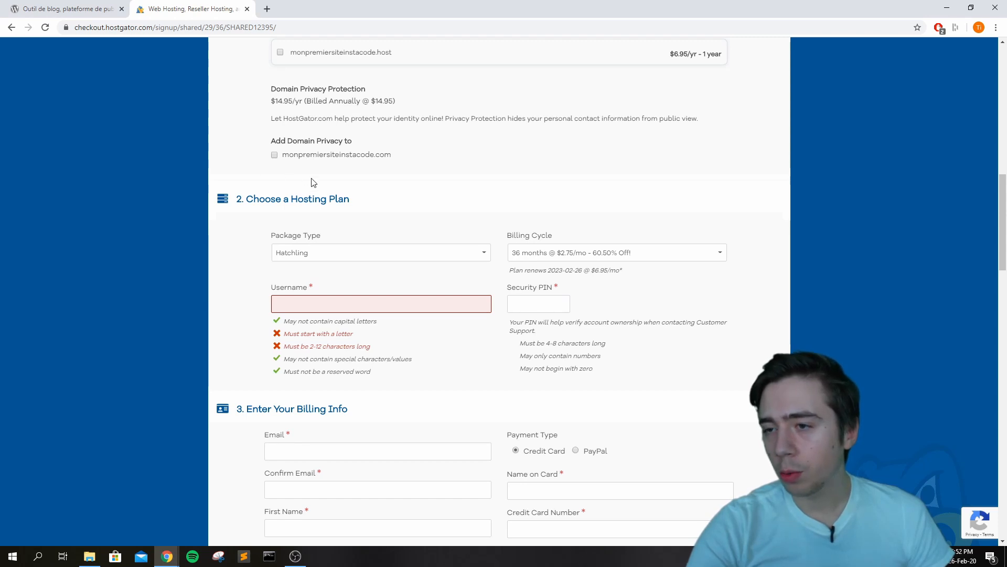
Set the hosting plan's username to instacode.
scroll(307, 188, down, 3)
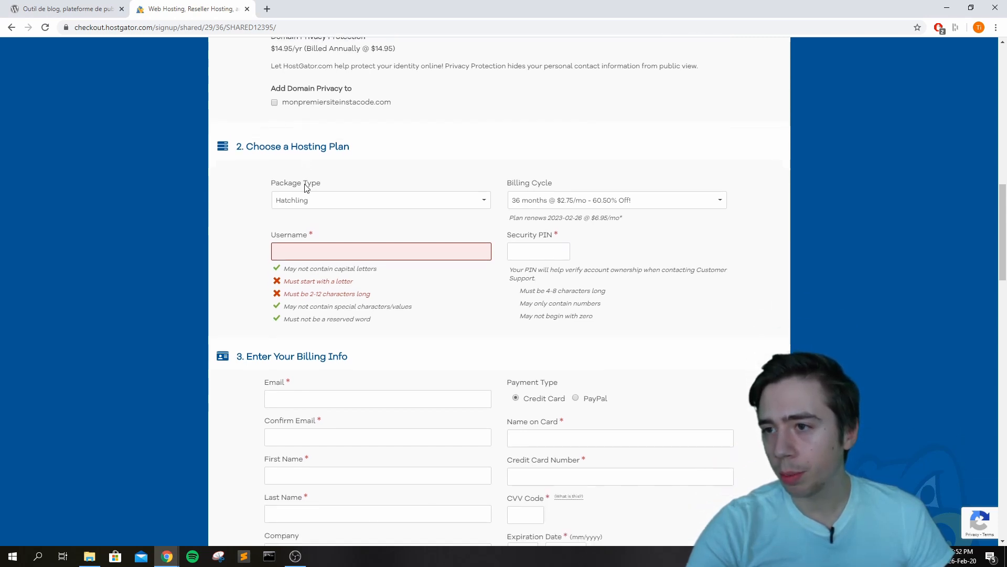
click(316, 151)
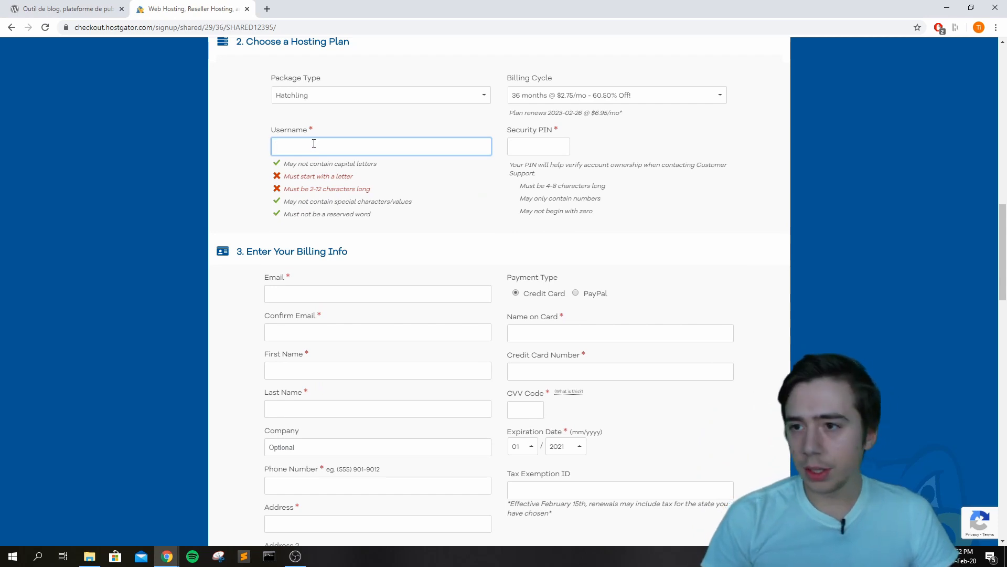
text(instq\)
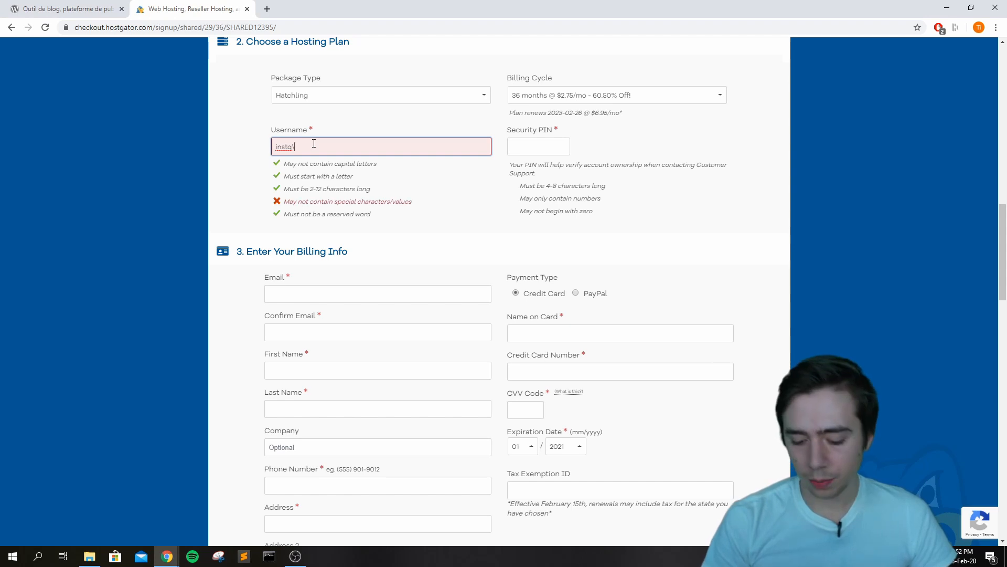
key(BackSpace)
key(BackSpace)
key(BackSpace)
text(tac)
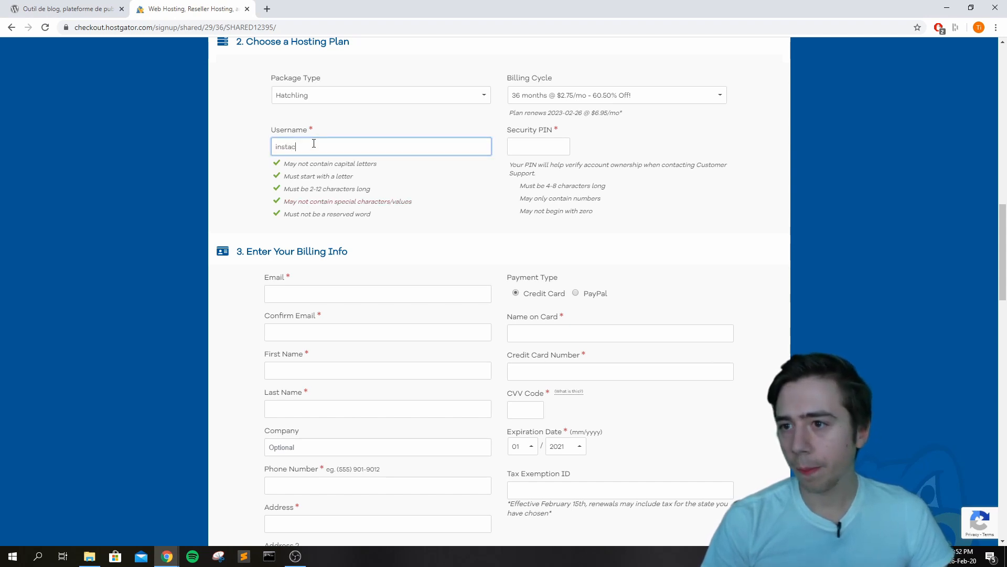
text(ode)
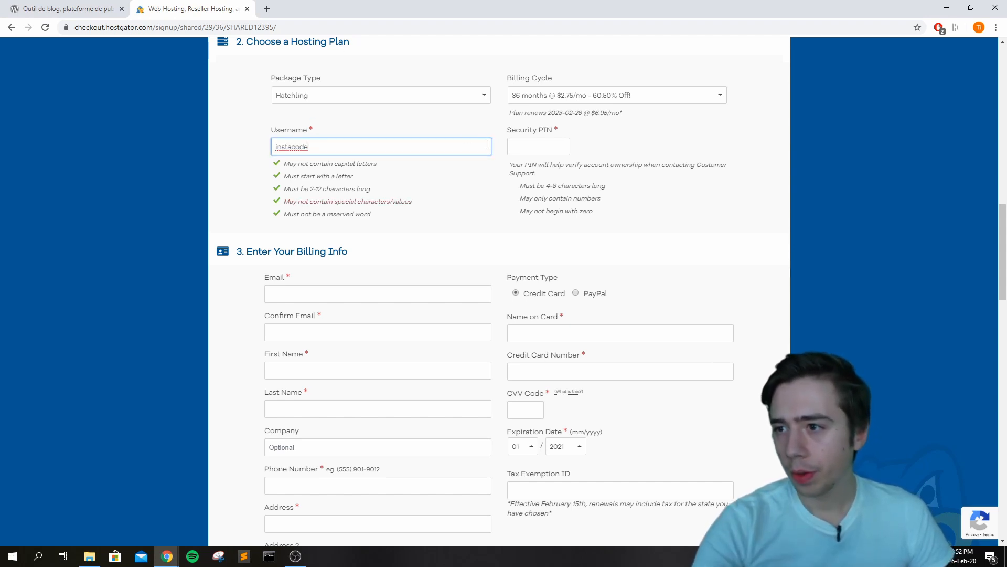
Enter a Security PIN for the hosting account.
click(530, 149)
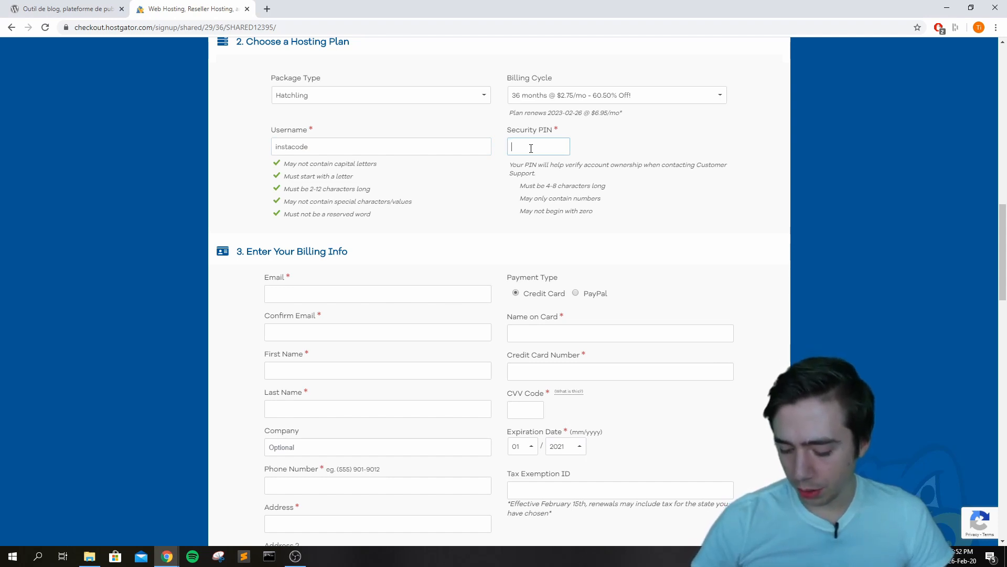
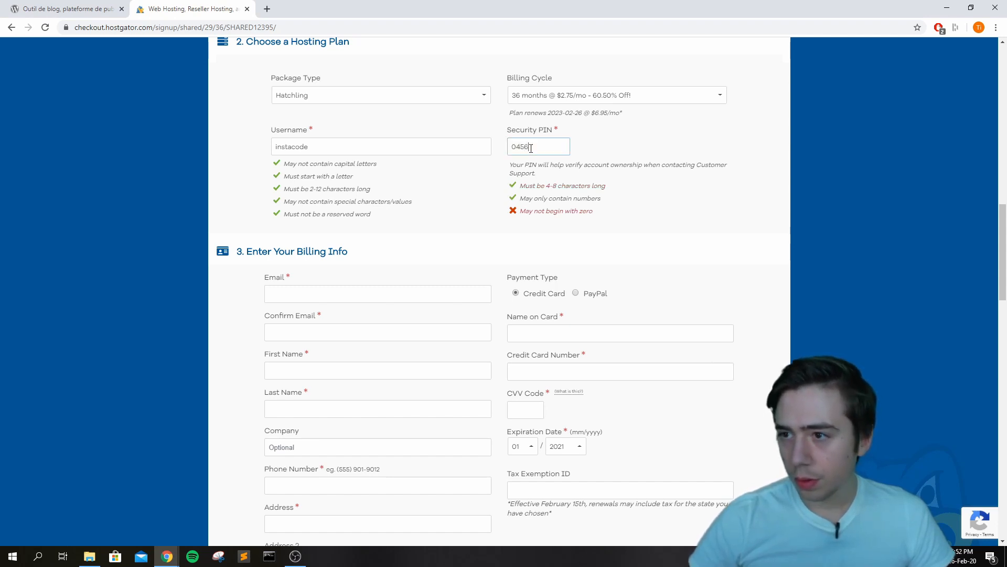
Fill in the customer's email and its confirmation in the billing info.
scroll(437, 174, down, 1)
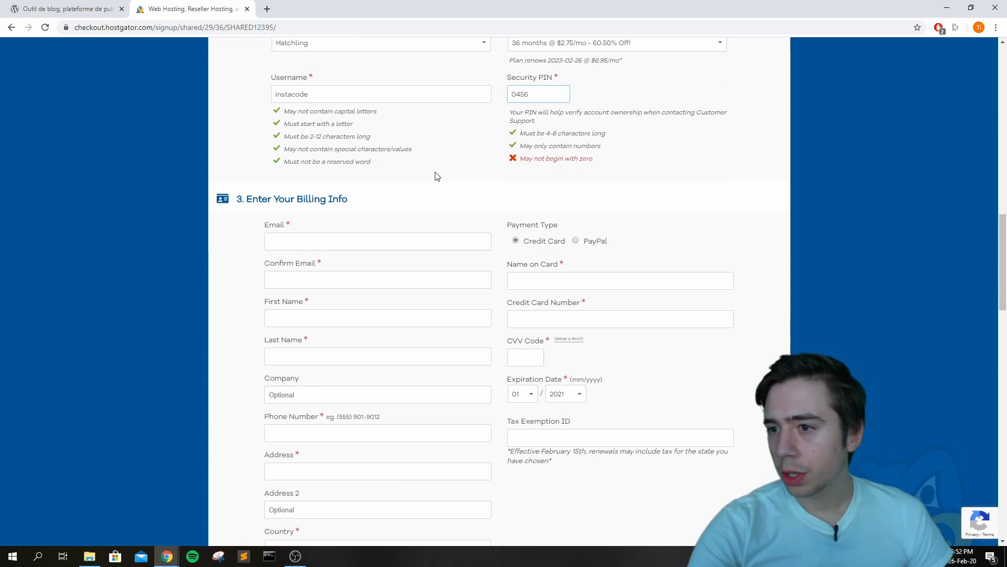
click(325, 238)
scroll(336, 230, down, 1)
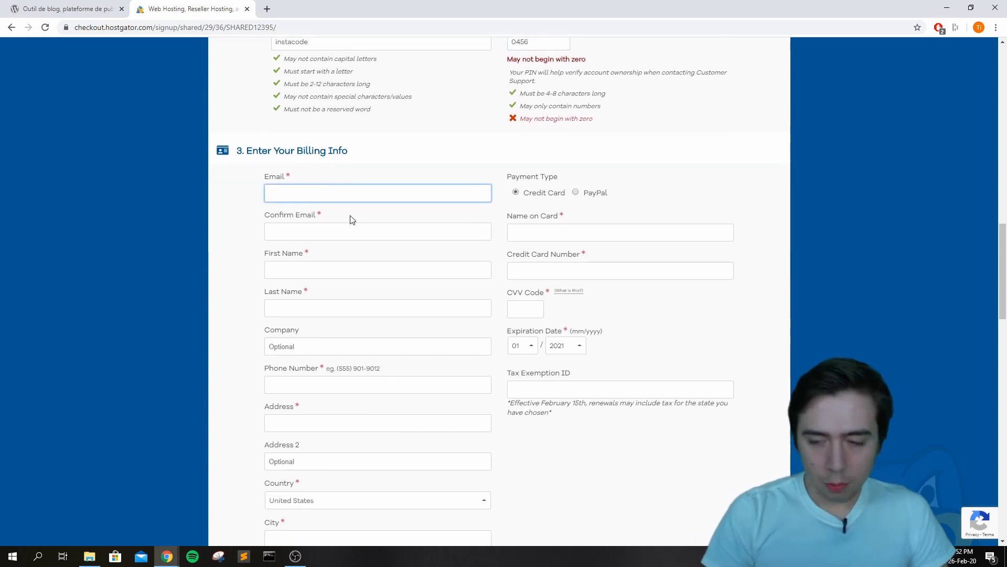
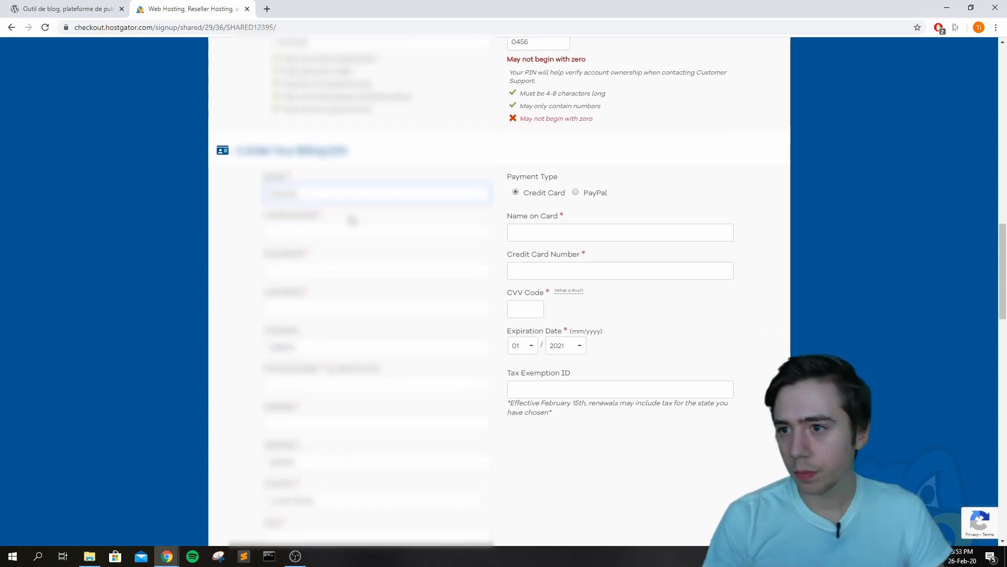
key(Tab)
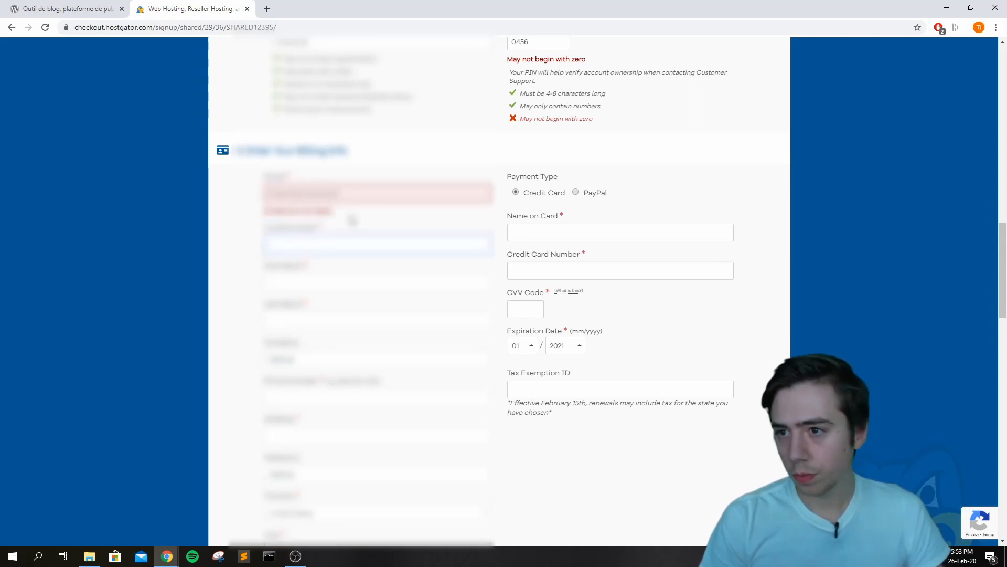
Fill in the customer's first name, last name, company and phone number in the billing info.
key(Tab)
text(Thibault)
key(Tab)
text([illegible])
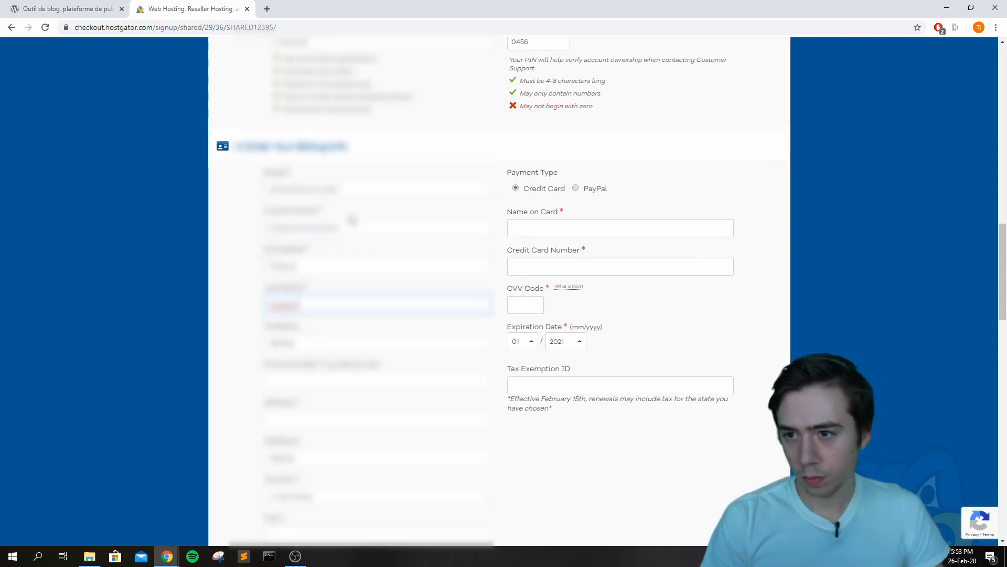
key(Tab)
text([illegible])
key(Tab)
text([illegible])
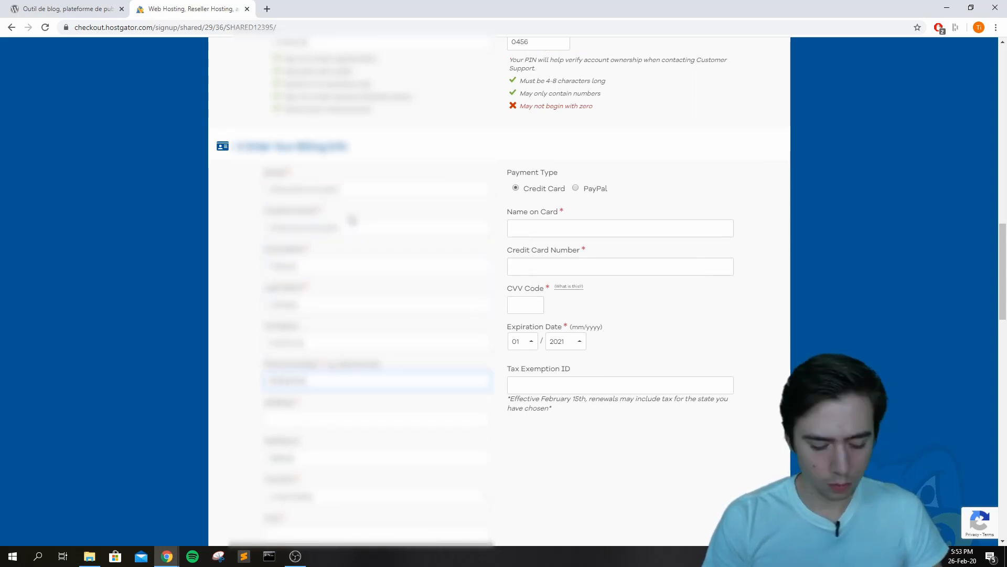
Enter the billing street address, leave Address 2 empty, and select the customer's country.
key(Tab)
text([illegible])
key(BackSpace)
key(BackSpace)
key(BackSpace)
key(Tab)
key(Tab)
text(fr)
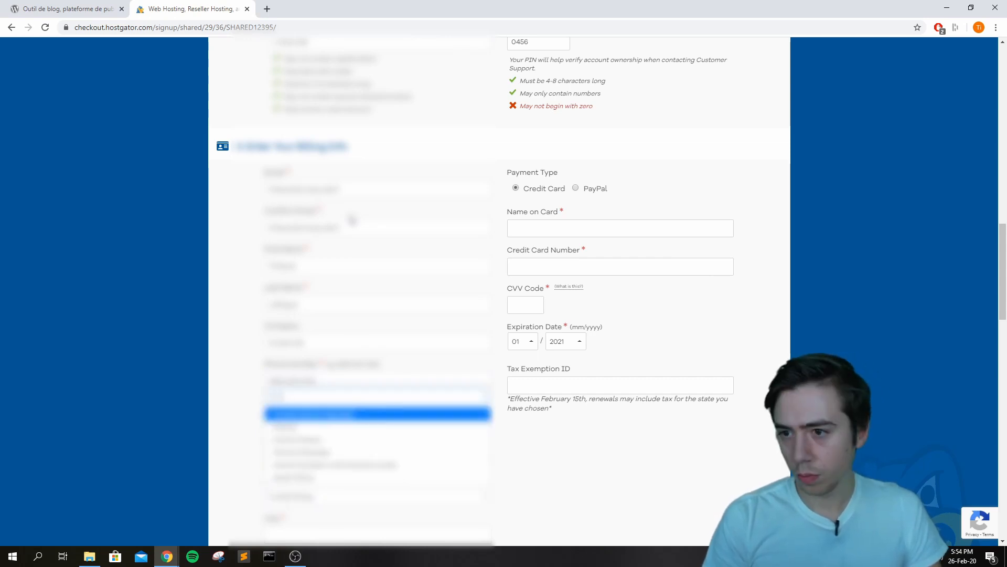
key(Return)
Complete the billing address with the customer's city, region and zip code.
key(Tab)
text(Paris)
key(Tab)
text([illegible])
key(Return)
key(Tab)
Enter the cardholder's name, the credit card number and the CVV code for the payment.
scroll(352, 221, up, 8)
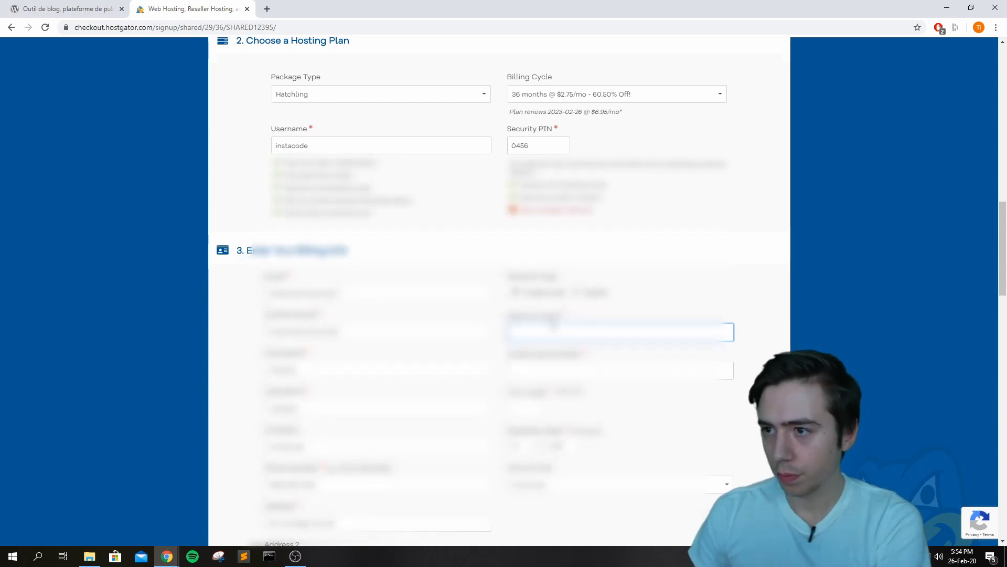
text(...)
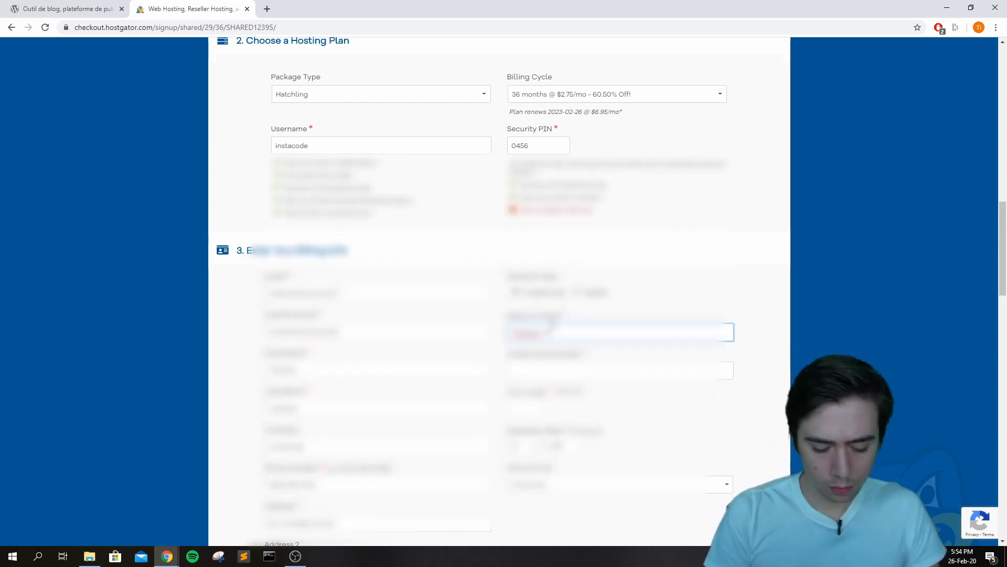
key(Tab)
text(...)
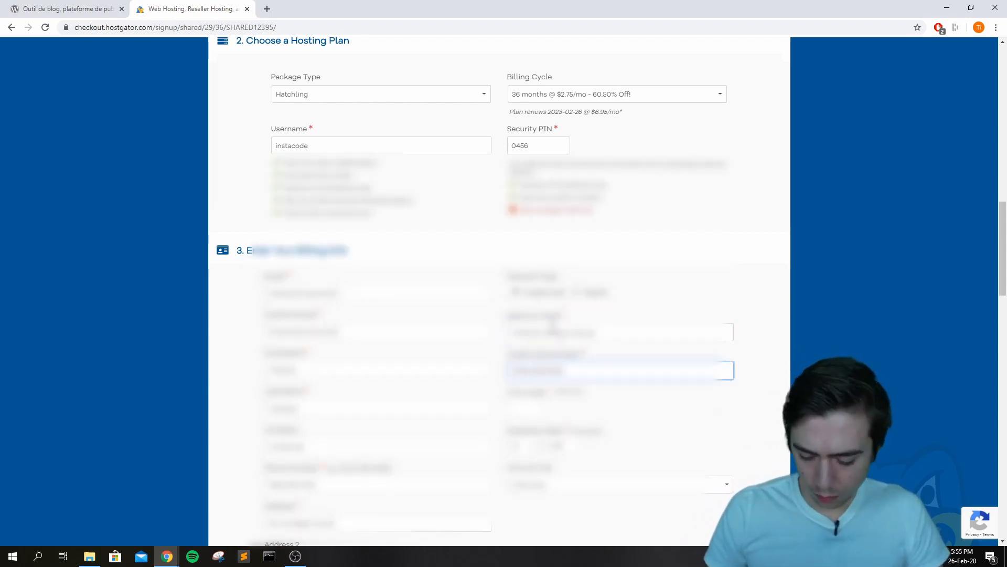
text(...)
key(Tab)
text(...)
key(Tab)
Select the credit card's expiration month and year.
click(518, 446)
click(519, 378)
click(559, 446)
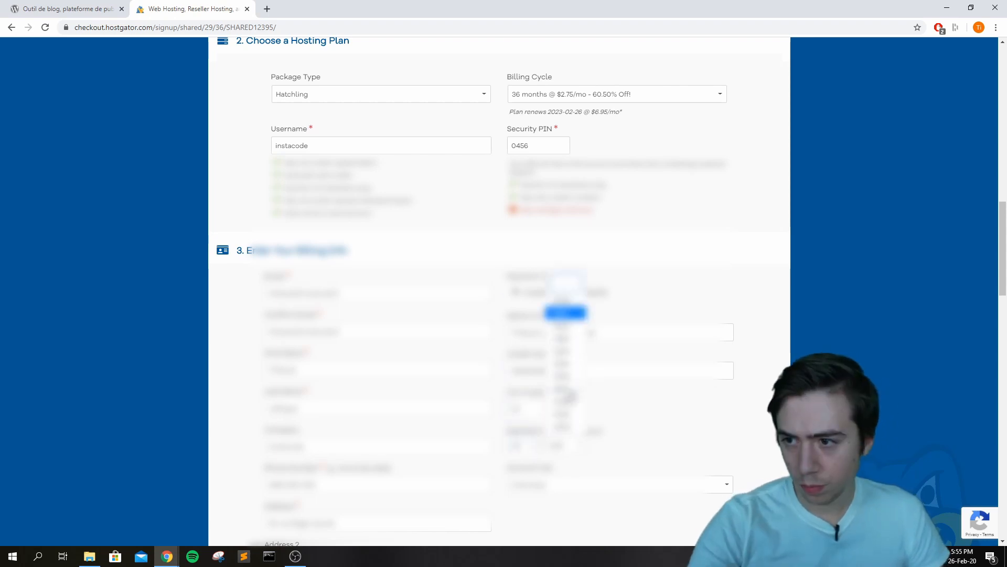
click(570, 396)
Remove the SiteLock Essentials and CodeGuard Site Backup options from the additional services.
scroll(582, 397, down, 2)
scroll(597, 399, up, 1)
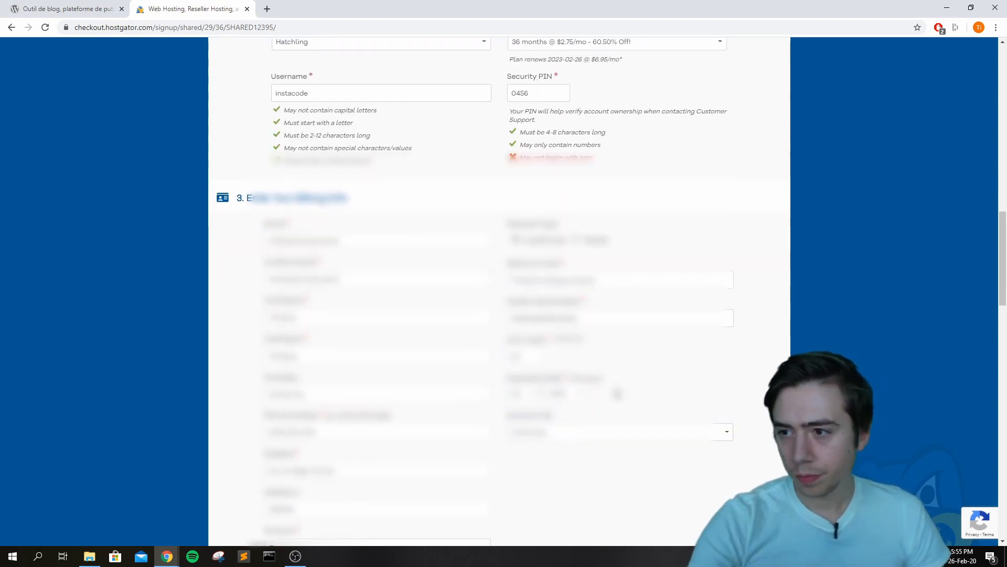
scroll(618, 393, down, 5)
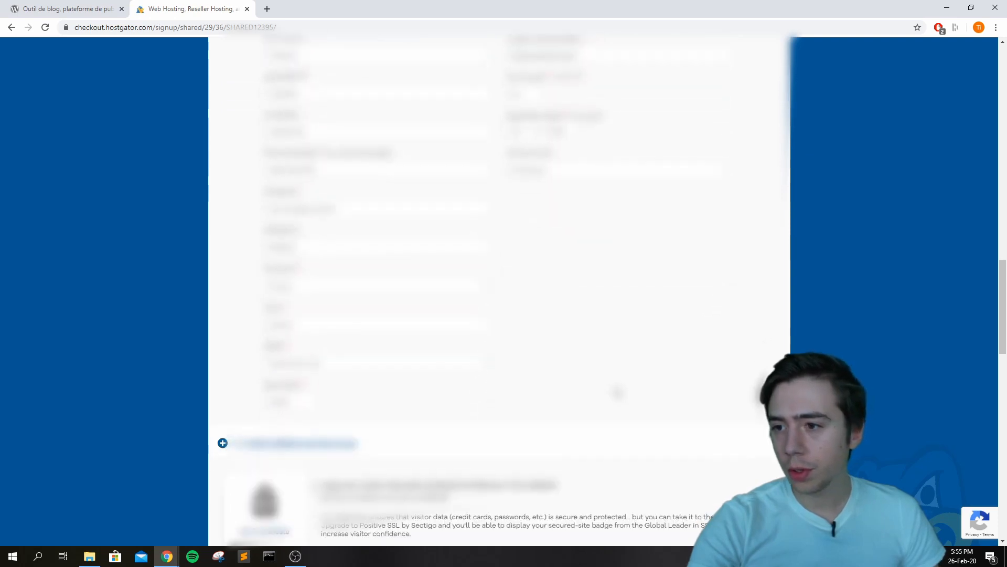
scroll(618, 394, down, 6)
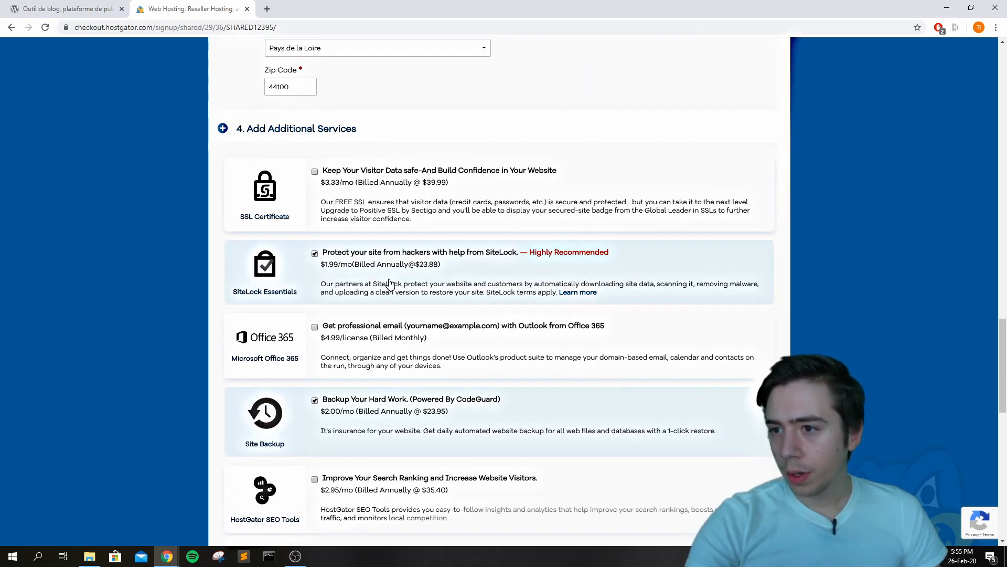
click(315, 254)
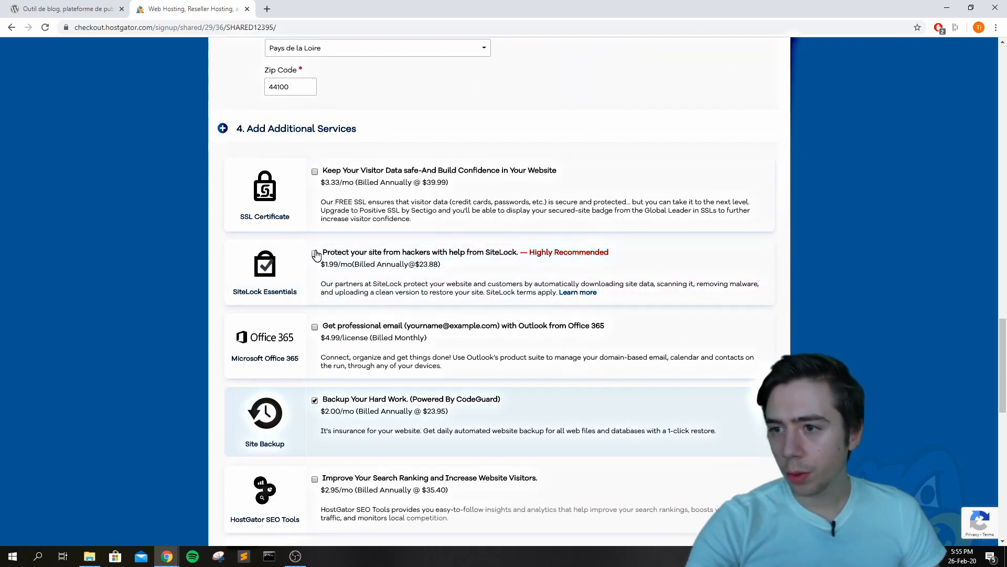
scroll(315, 253, down, 2)
click(314, 297)
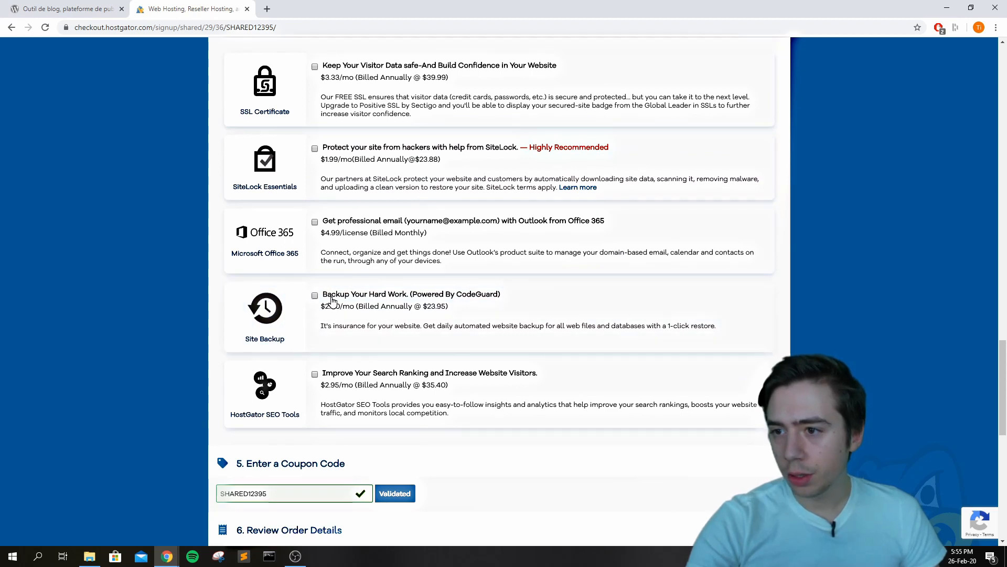
scroll(370, 304, down, 2)
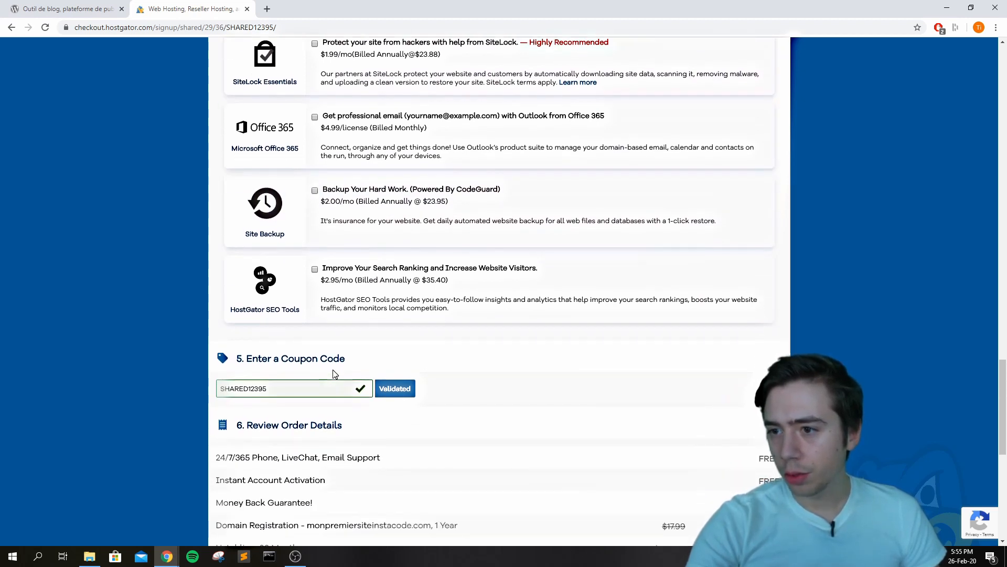
Review the order details and set the Hatchling plan's billing cycle to 1 month @ $10.95/mo.
scroll(377, 342, down, 2)
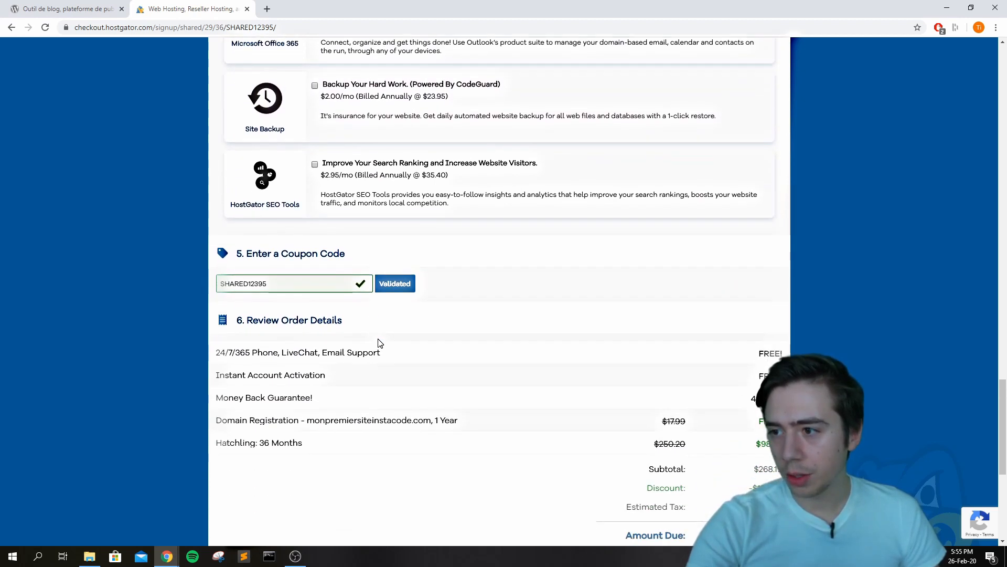
scroll(378, 353, down, 2)
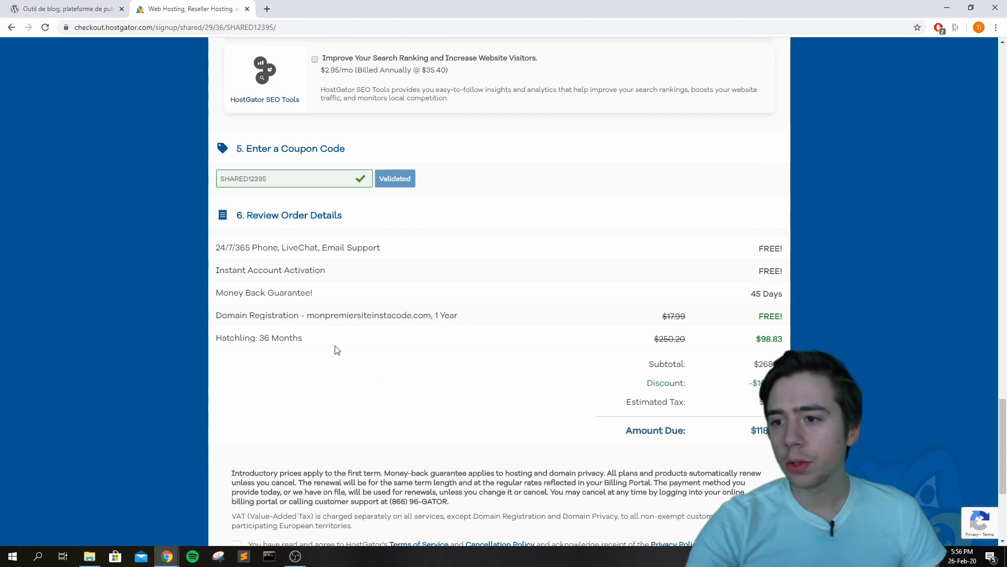
drag(303, 338, 244, 335)
click(244, 335)
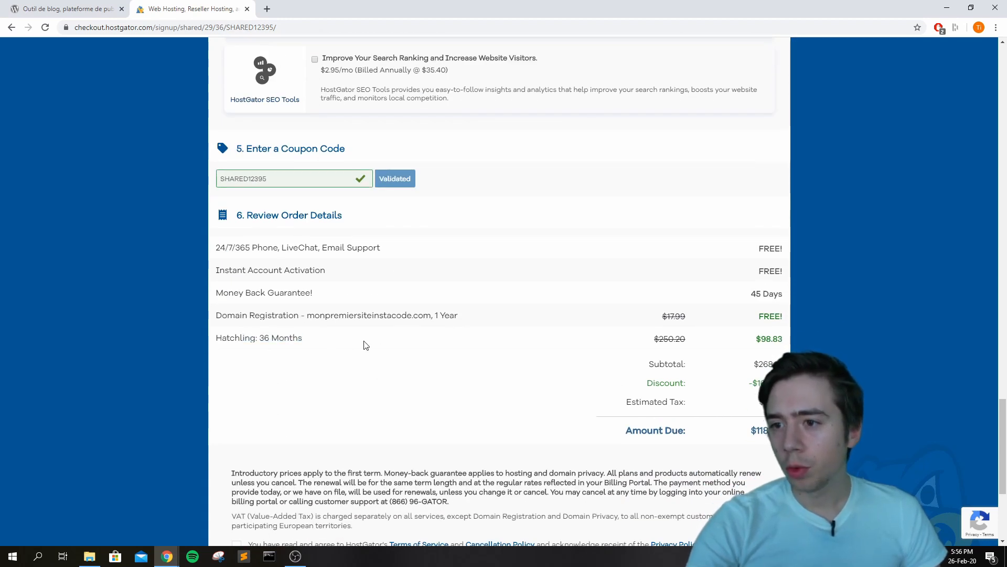
scroll(362, 343, up, 3)
scroll(441, 362, up, 10)
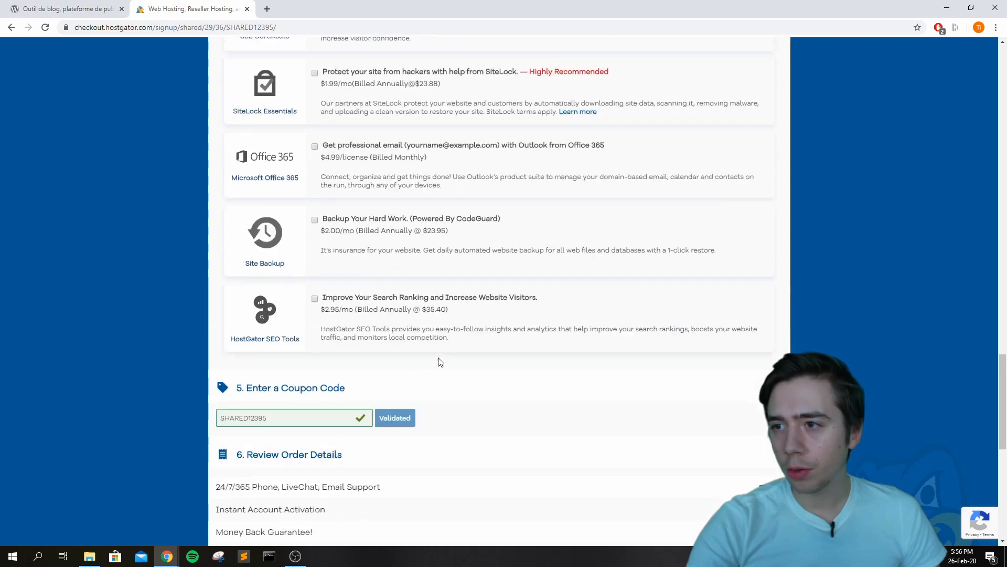
scroll(441, 361, up, 7)
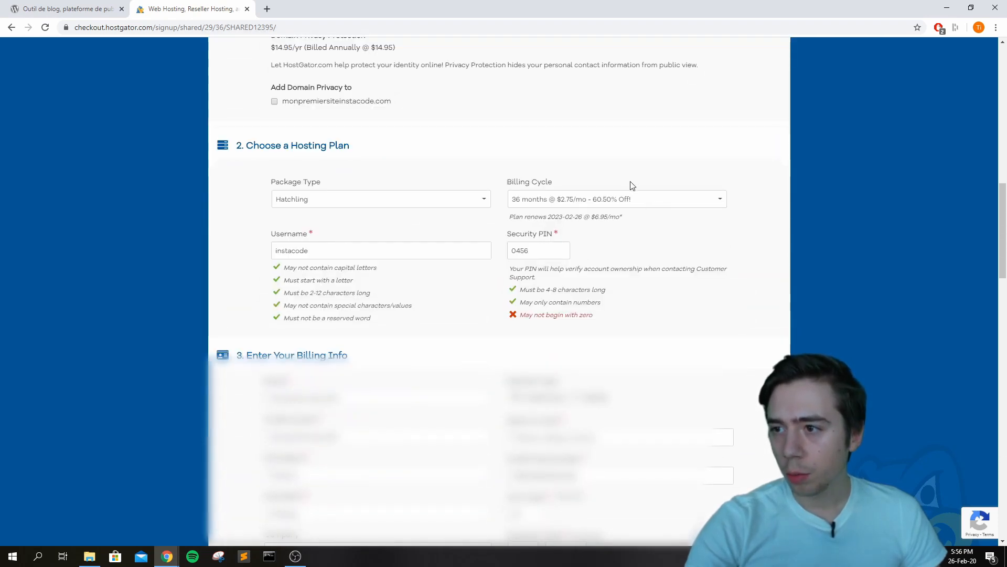
click(615, 199)
click(601, 220)
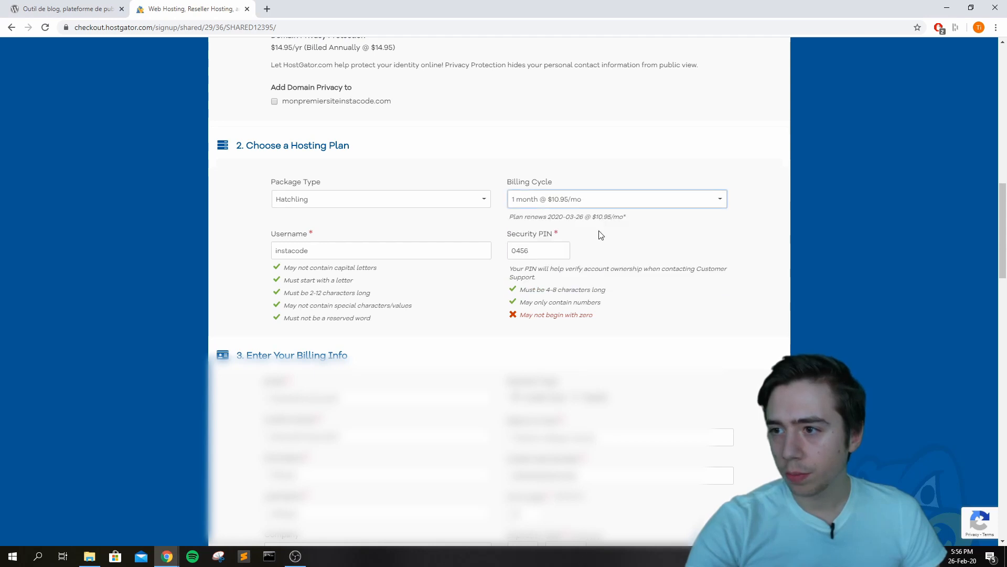
Replace the order's coupon code with INSTACODE and validate it.
scroll(598, 234, down, 12)
scroll(593, 301, down, 6)
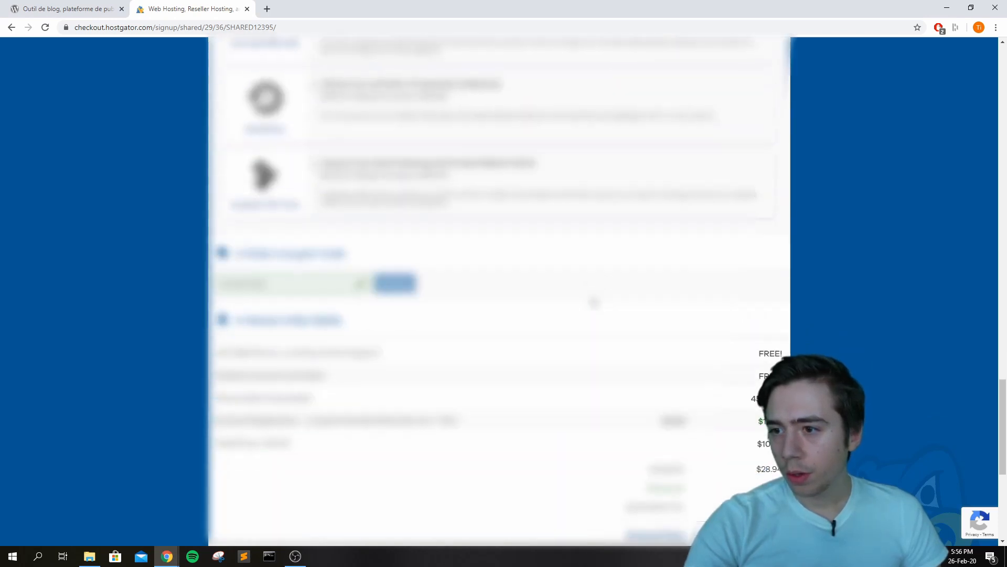
double_click(290, 179)
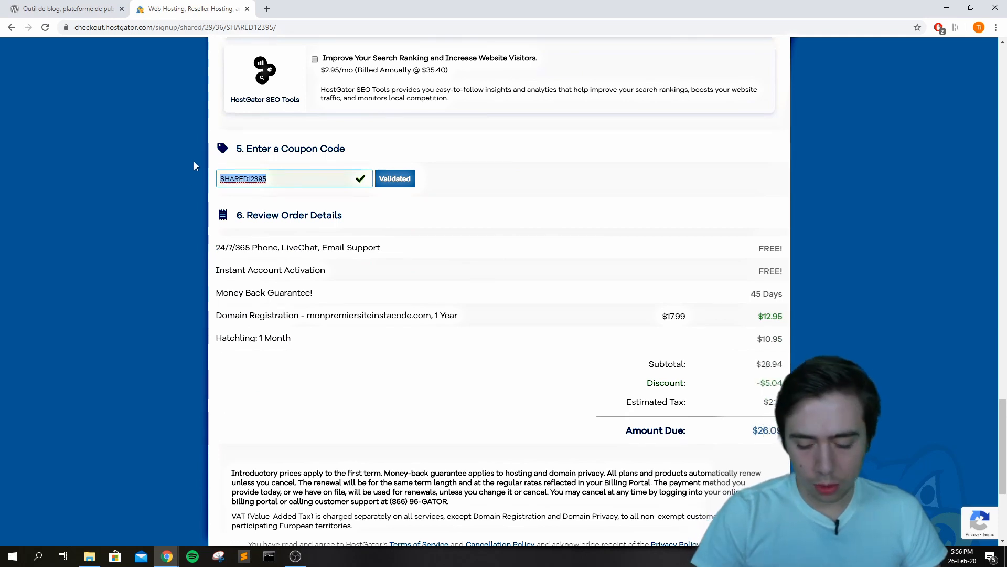
text(INST)
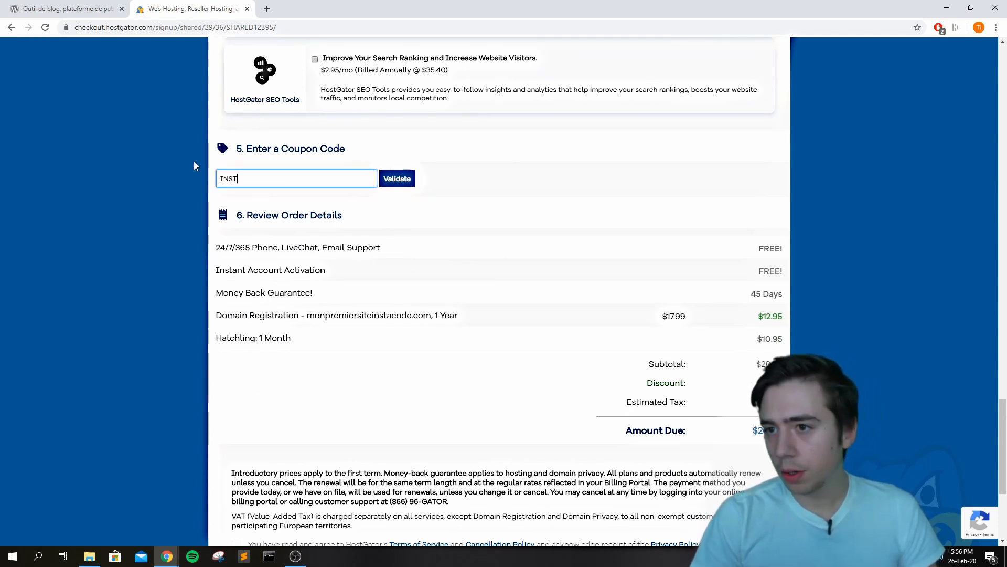
text(ACODE)
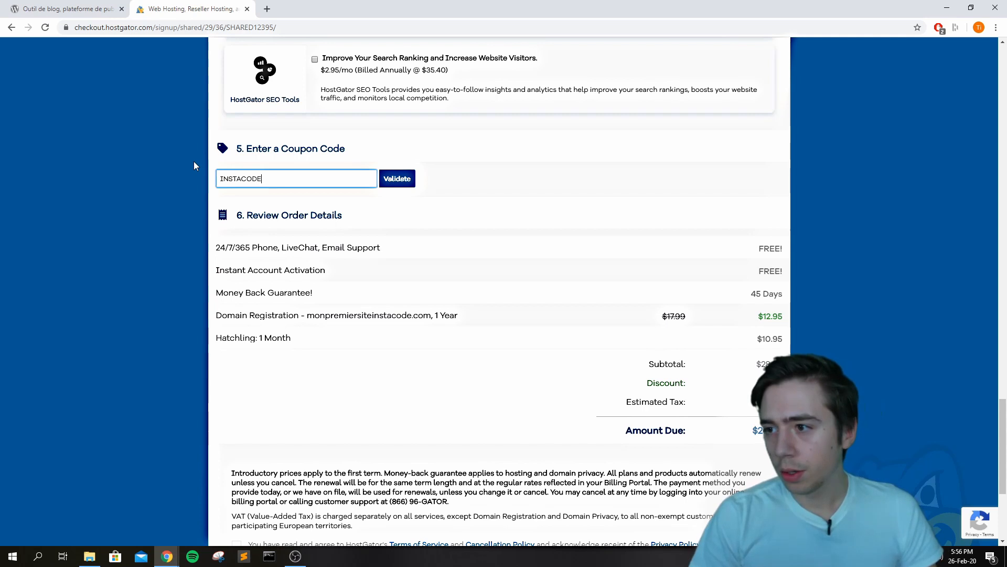
click(457, 305)
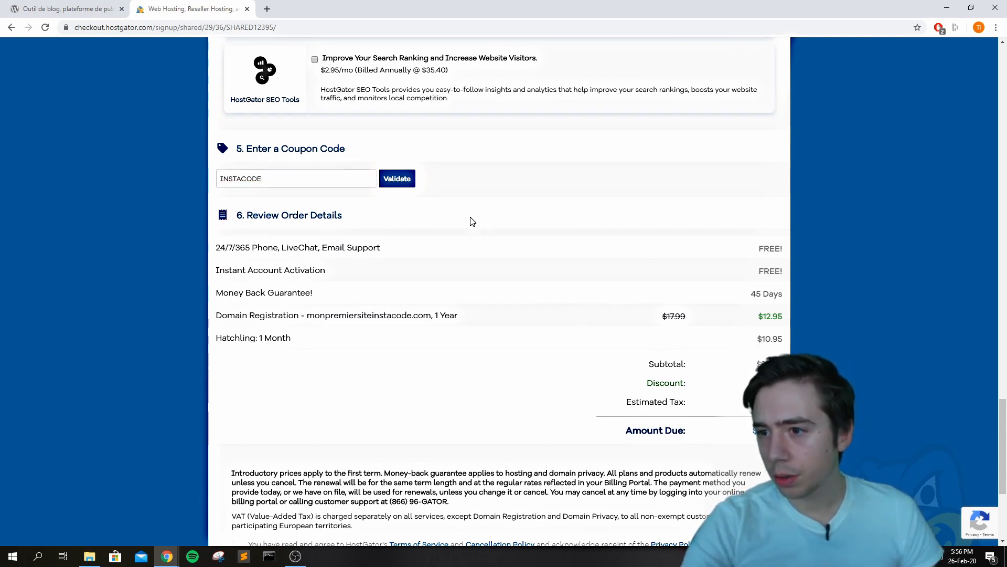
click(395, 179)
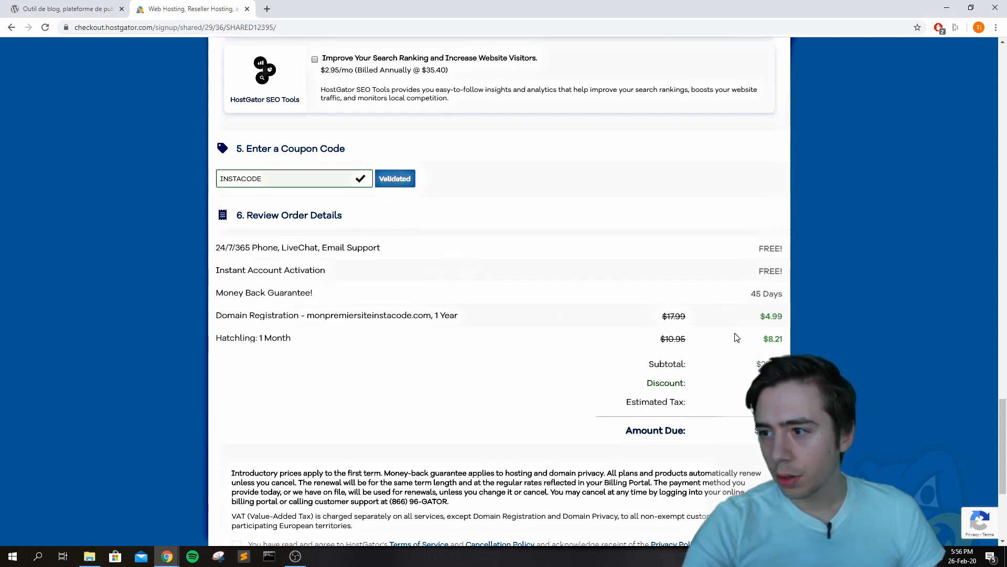
Accept the Terms of Service and Cancellation Policy, opt out of promotional emails, and check out the order.
scroll(368, 391, down, 3)
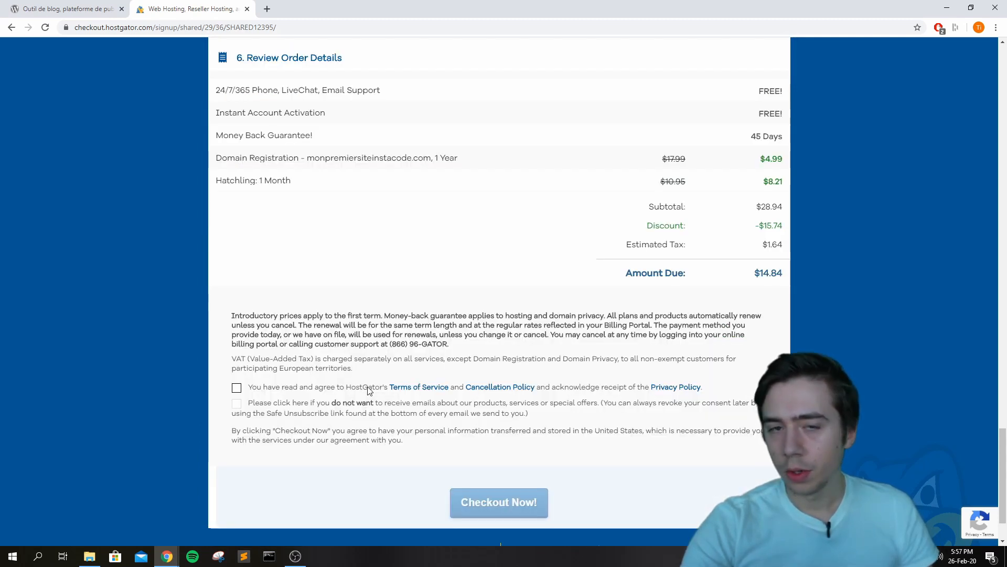
click(368, 389)
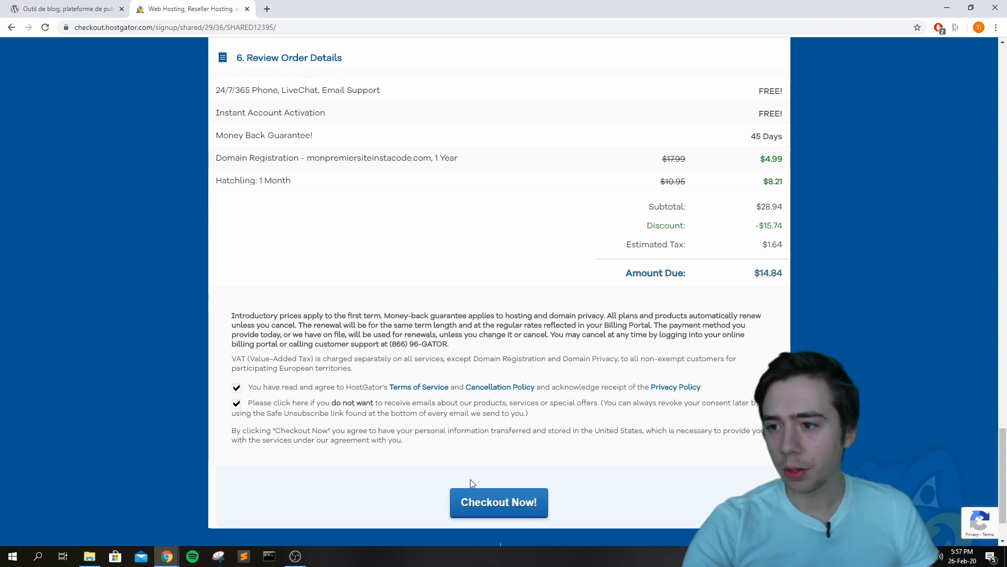
scroll(470, 483, down, 1)
click(513, 445)
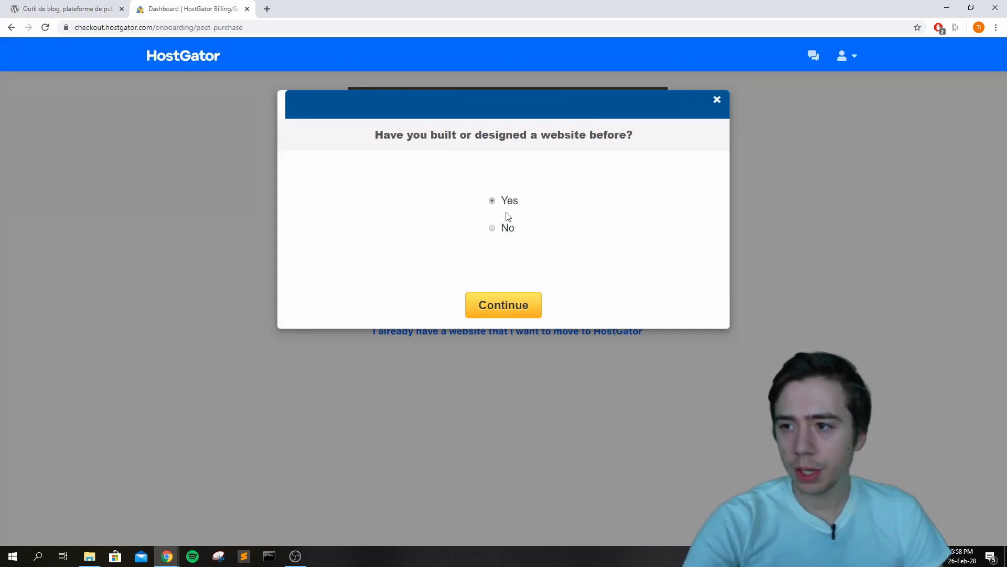
Dismiss the post-purchase website survey and decline to start creating a website right now.
click(507, 301)
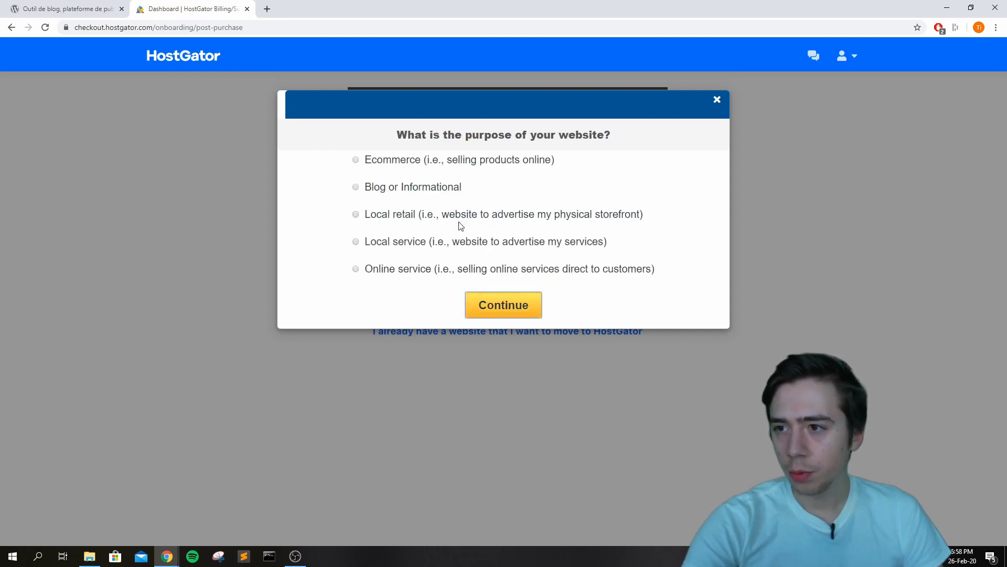
click(716, 102)
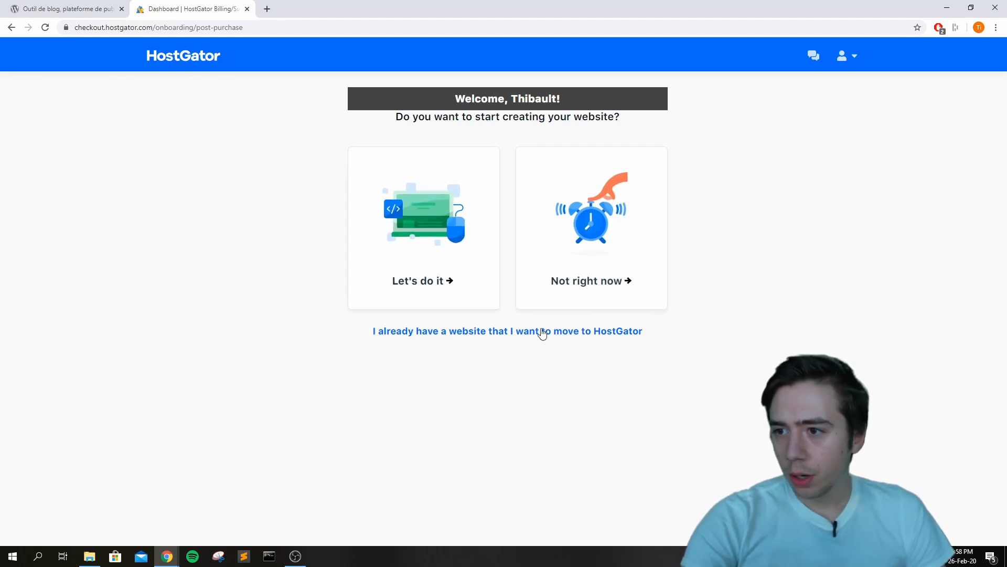
click(563, 261)
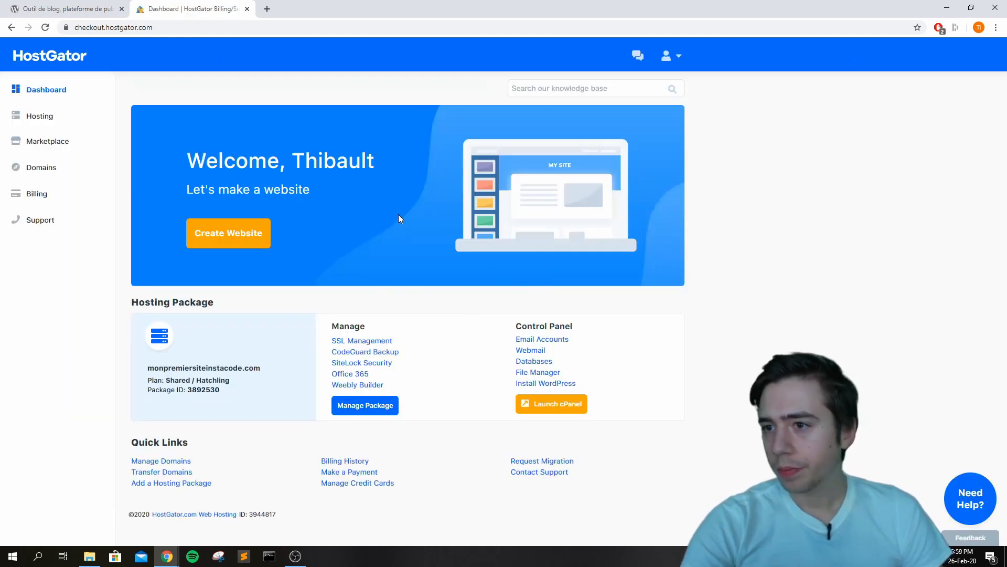
Open the cPanel of the monpremiersiteinstacode.com package from the hosting packages list.
click(51, 126)
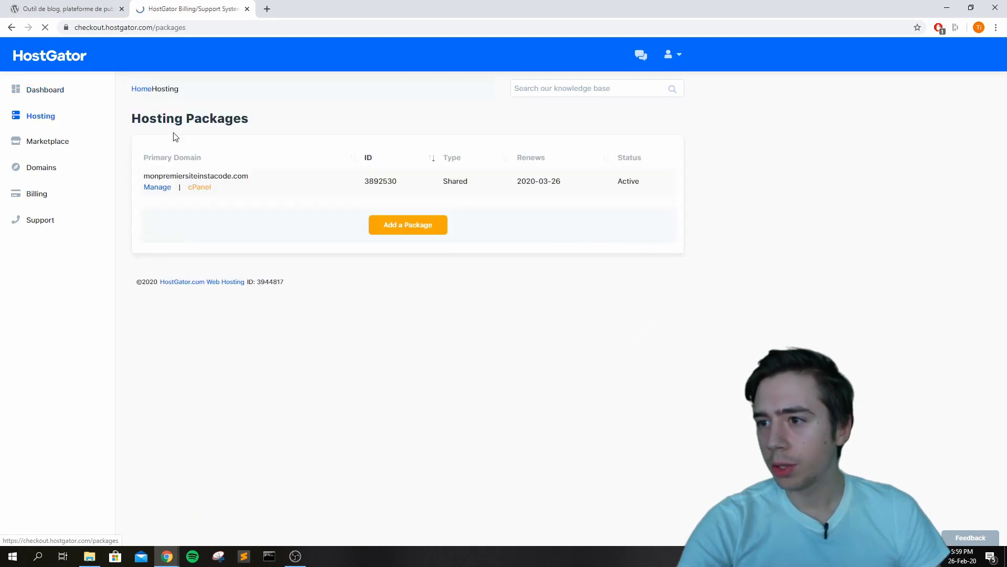
drag(135, 184, 269, 174)
click(153, 174)
click(269, 173)
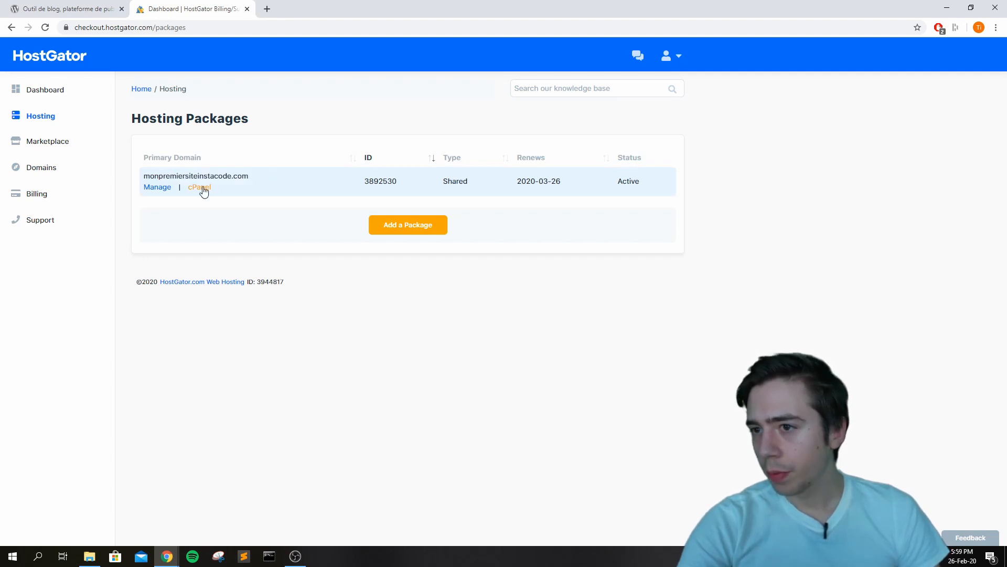
click(205, 190)
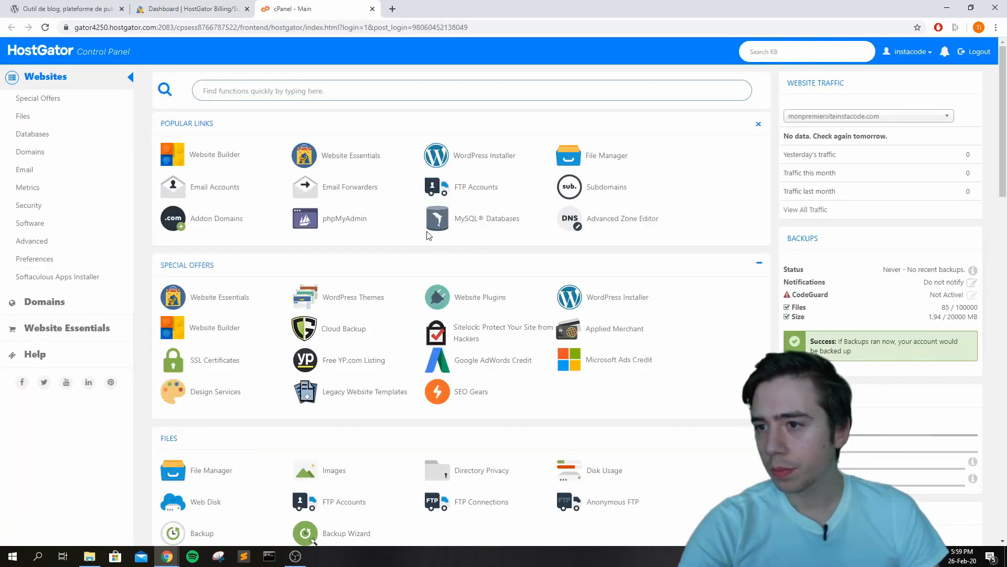
Launch the WordPress Installer from the control panel's special offers.
scroll(403, 214, down, 2)
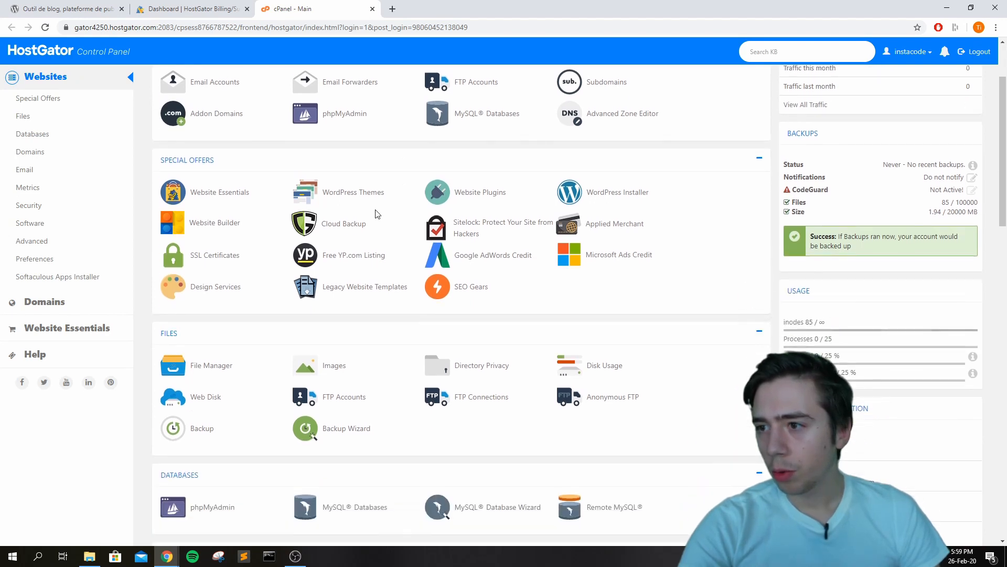
scroll(398, 226, up, 2)
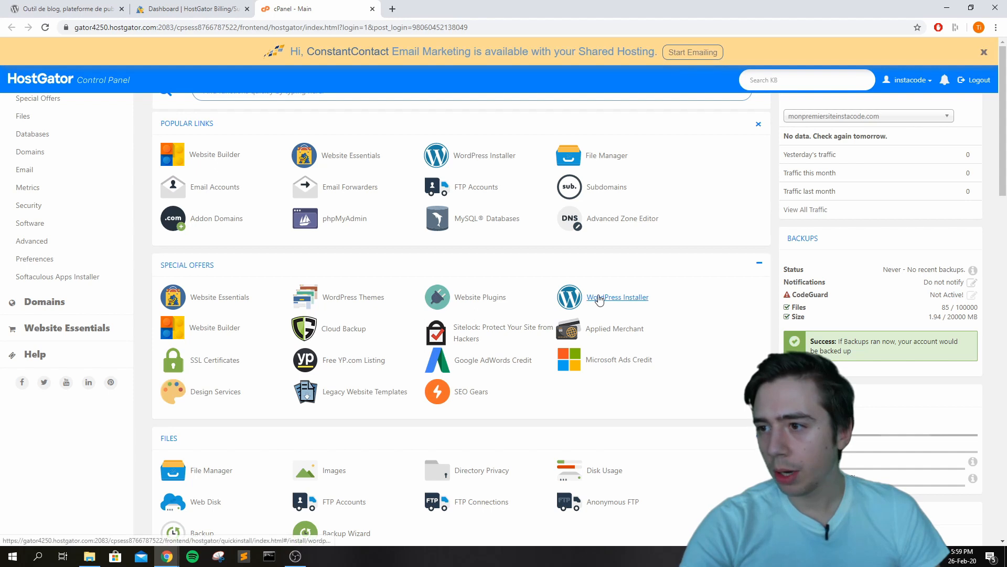
click(619, 299)
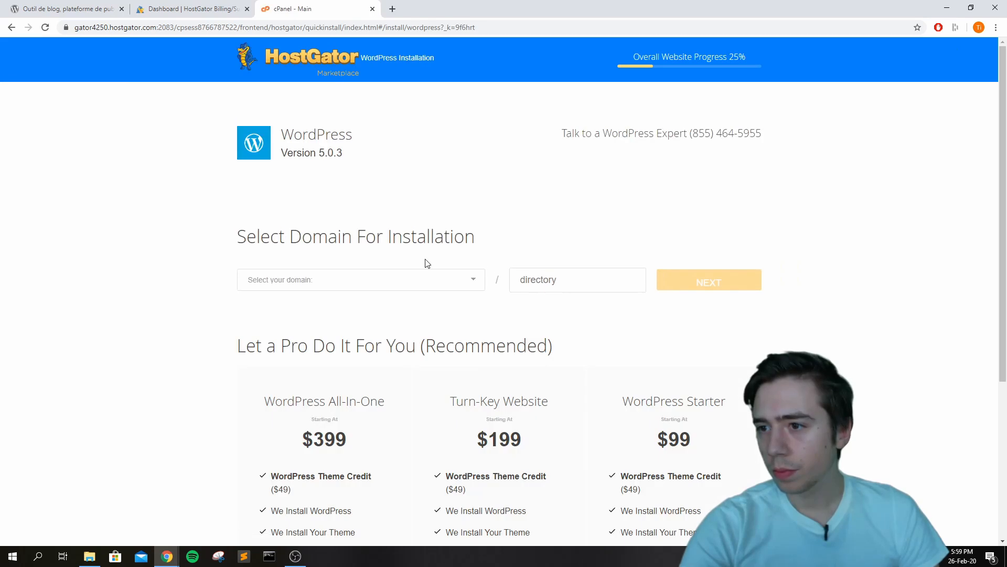
Select monpremiersiteinstacode.com as the WordPress installation domain without entering a directory, and continue to the install settings.
click(387, 282)
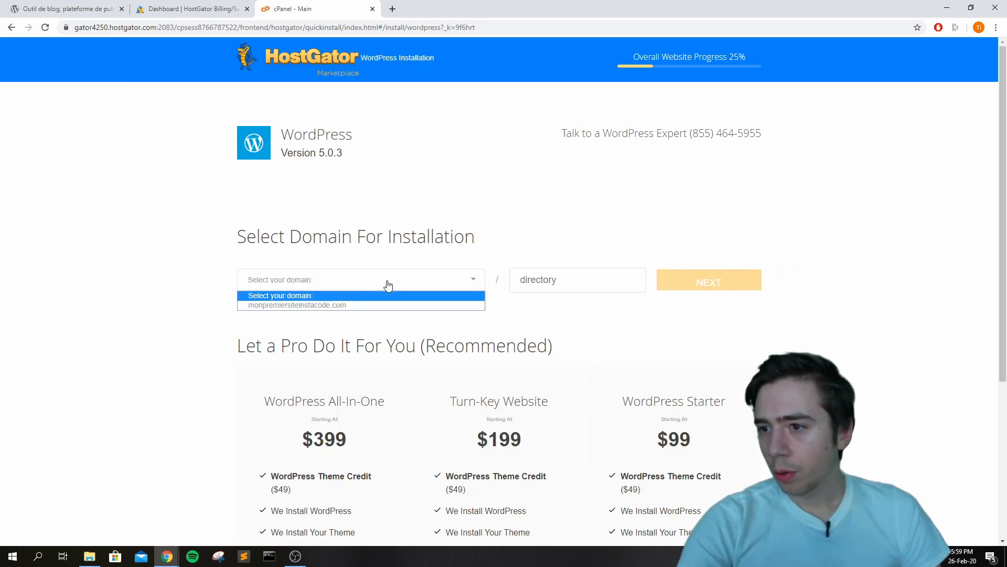
click(305, 305)
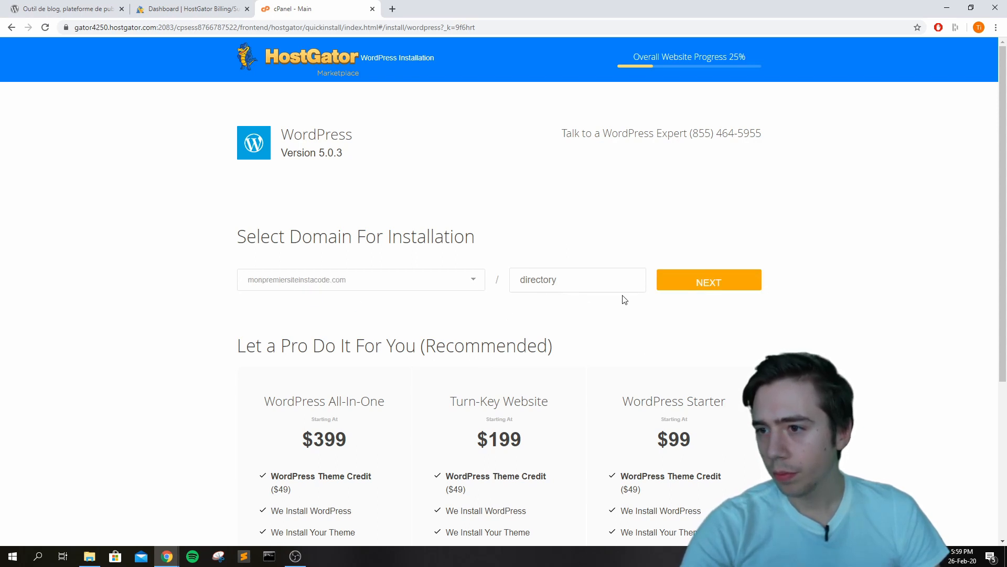
scroll(682, 280, down, 5)
scroll(682, 280, up, 3)
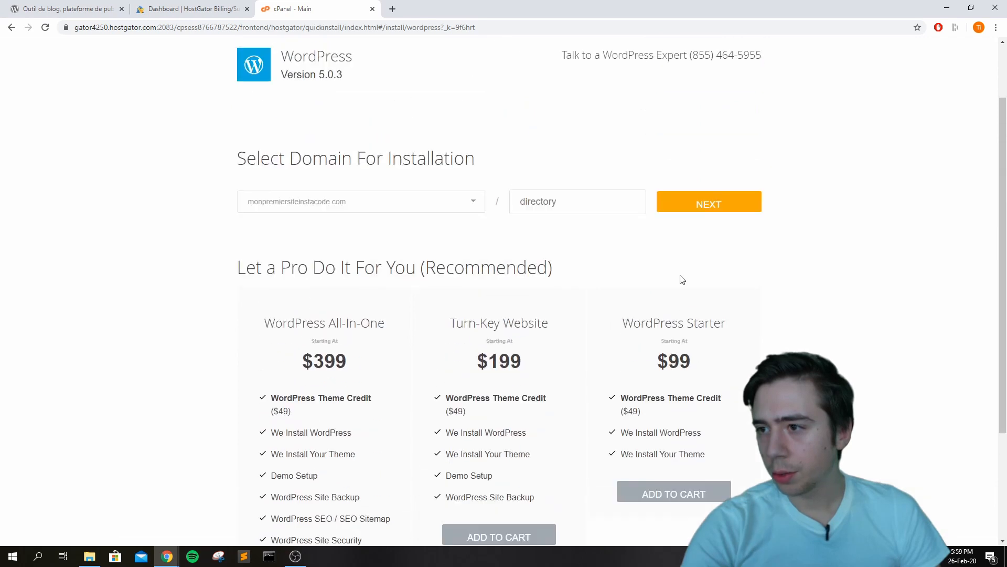
click(698, 209)
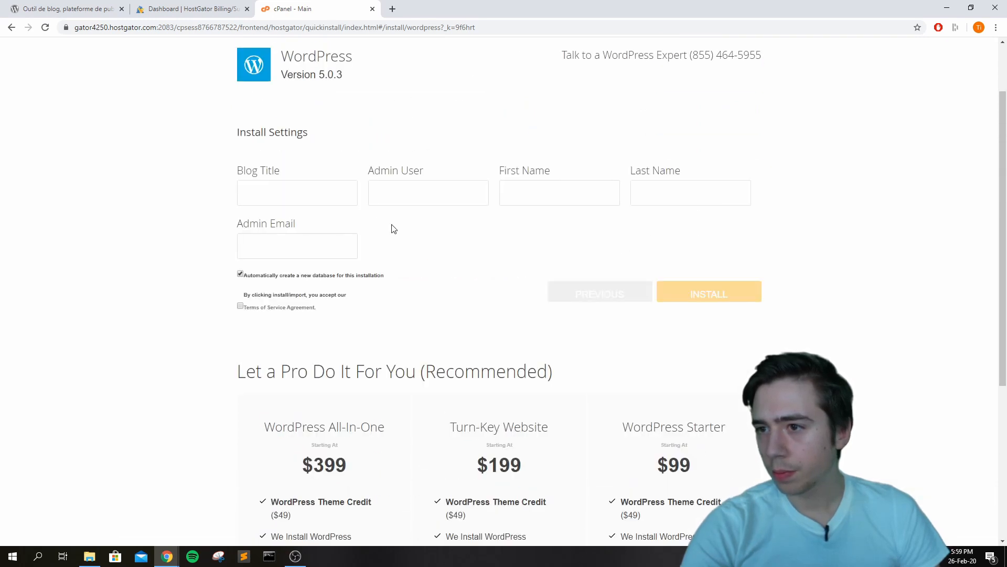
Enter "Mon Premier Site Instacode" as the blog title and "instacode213" as the admin user.
click(334, 198)
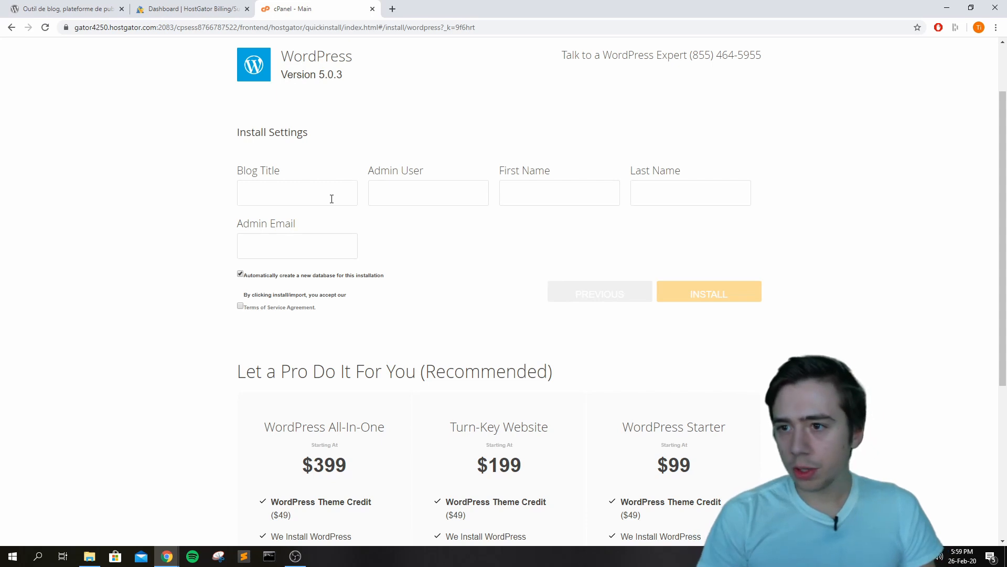
text(Mon)
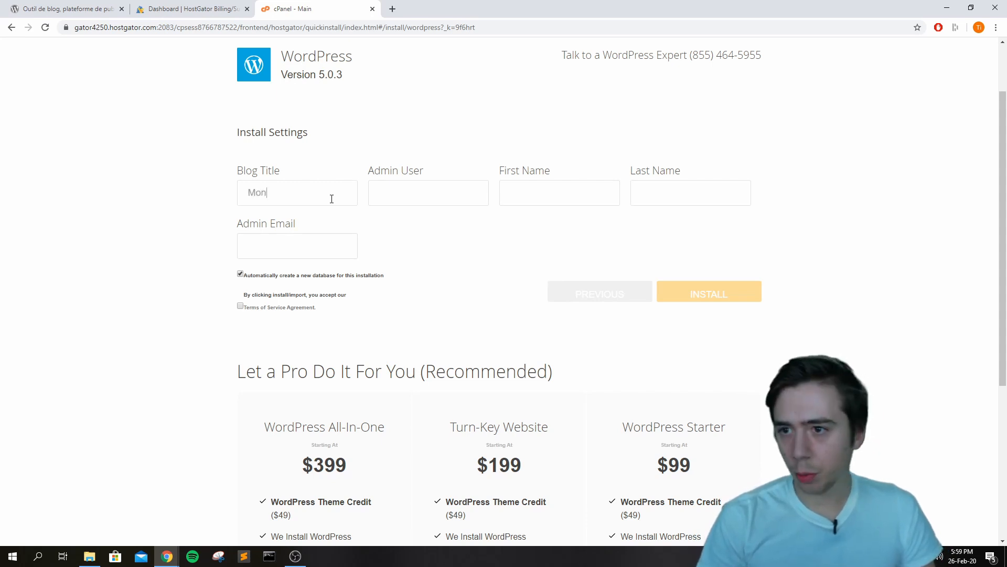
text( Pre)
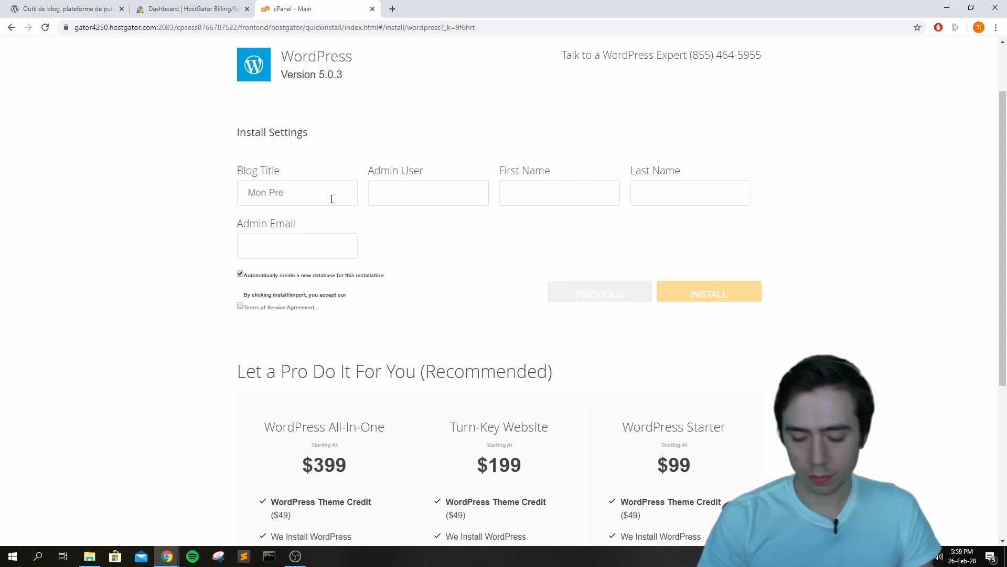
text(;ie\mier Sit)
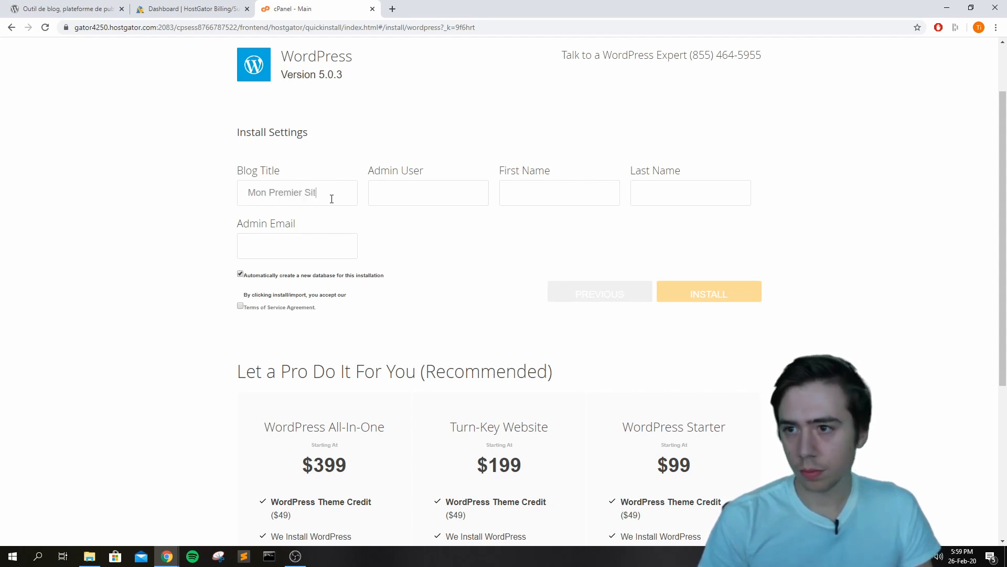
text(e Insta)
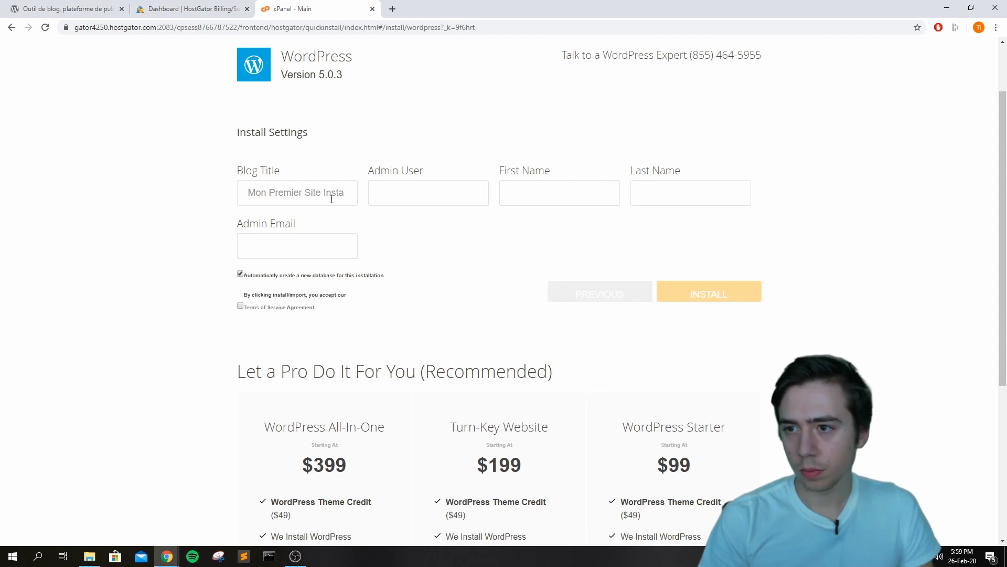
text(code)
key(Tab)
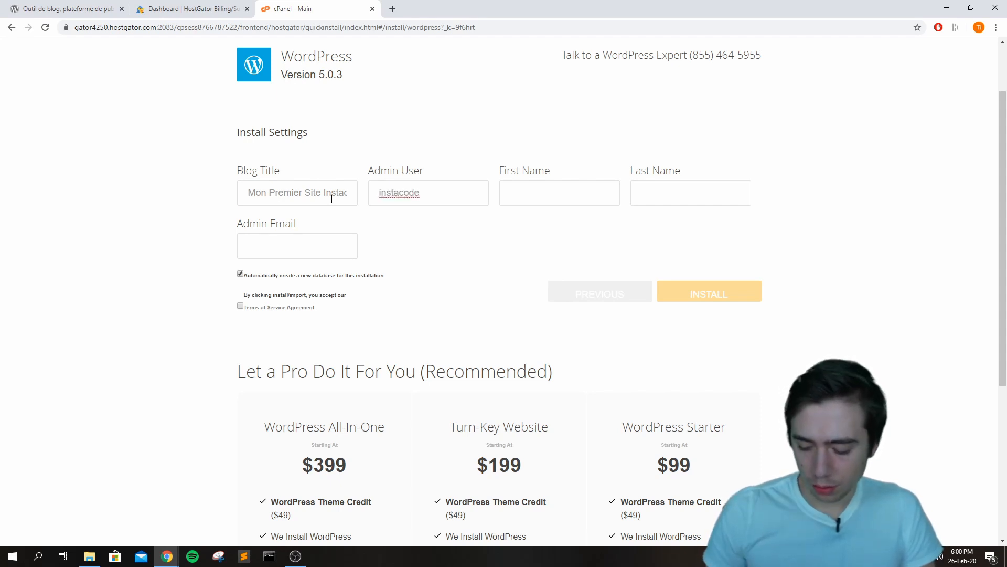
text(213)
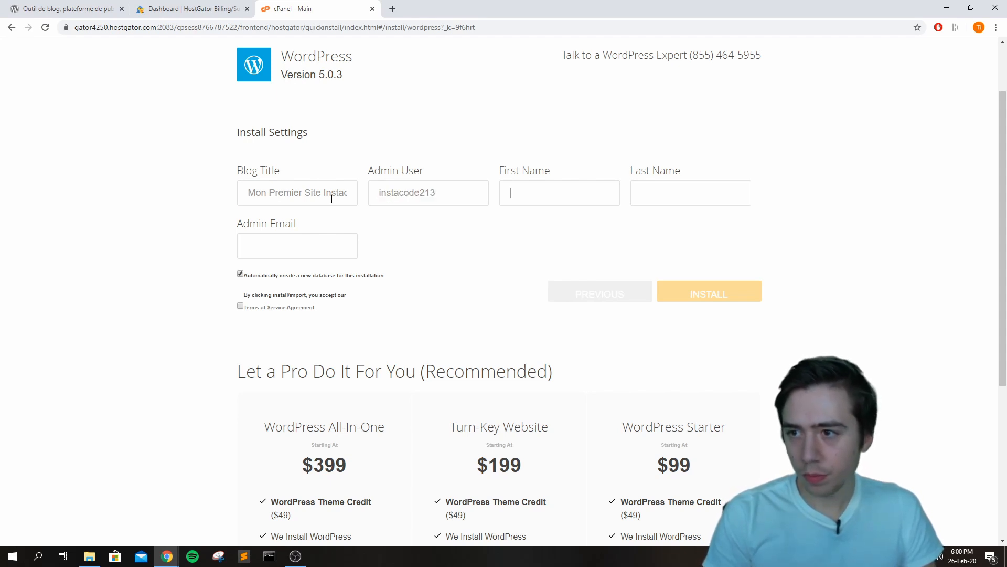
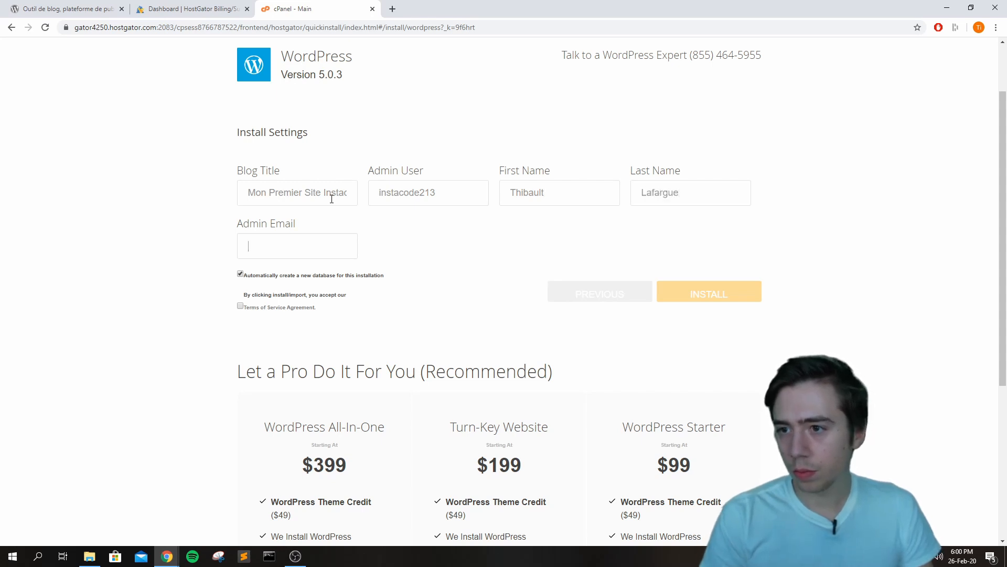
Fill in the administrator's first name, last name and admin e-mail in the WordPress install settings.
key(Tab)
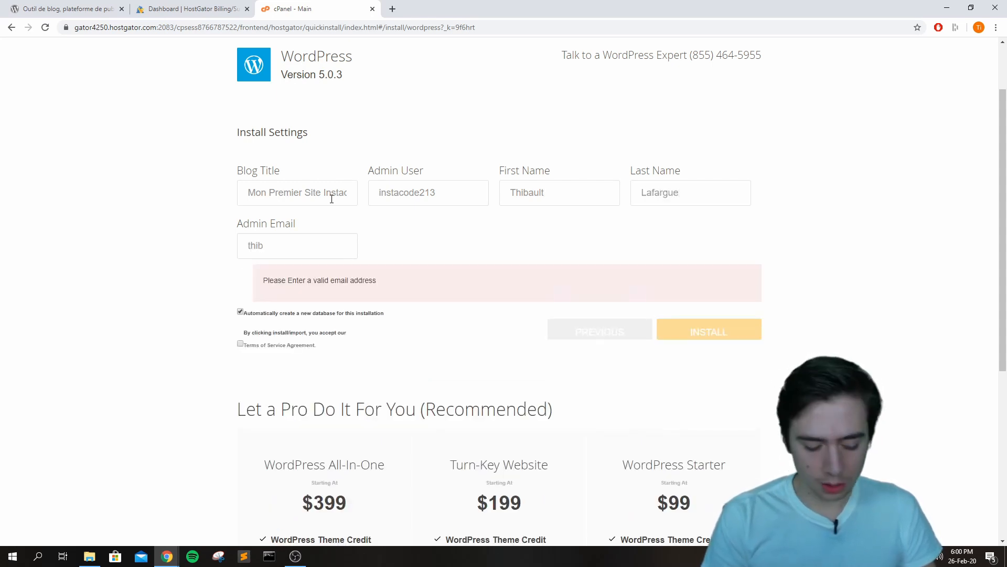
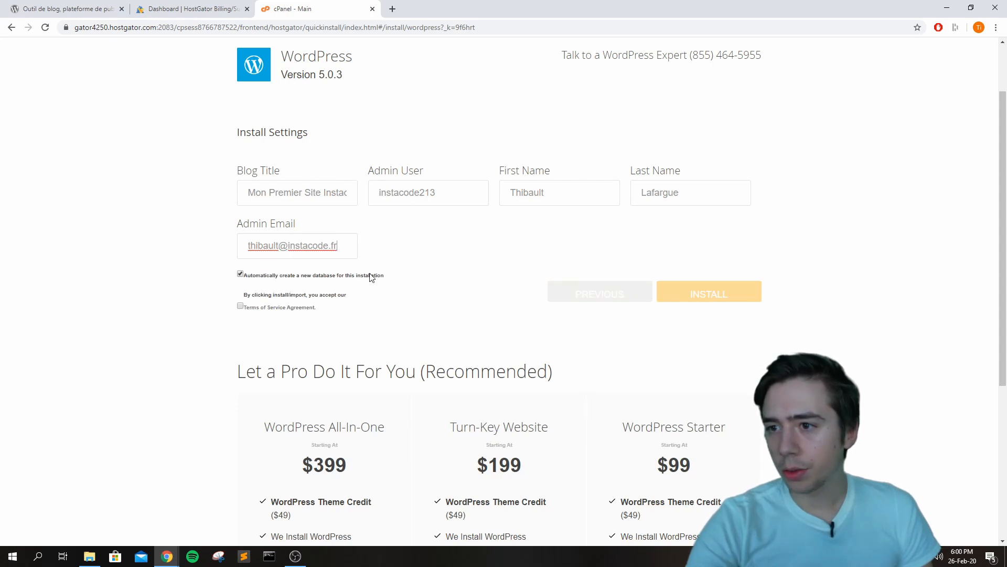
Accept the Terms of Service Agreement and start the WordPress installation.
click(240, 307)
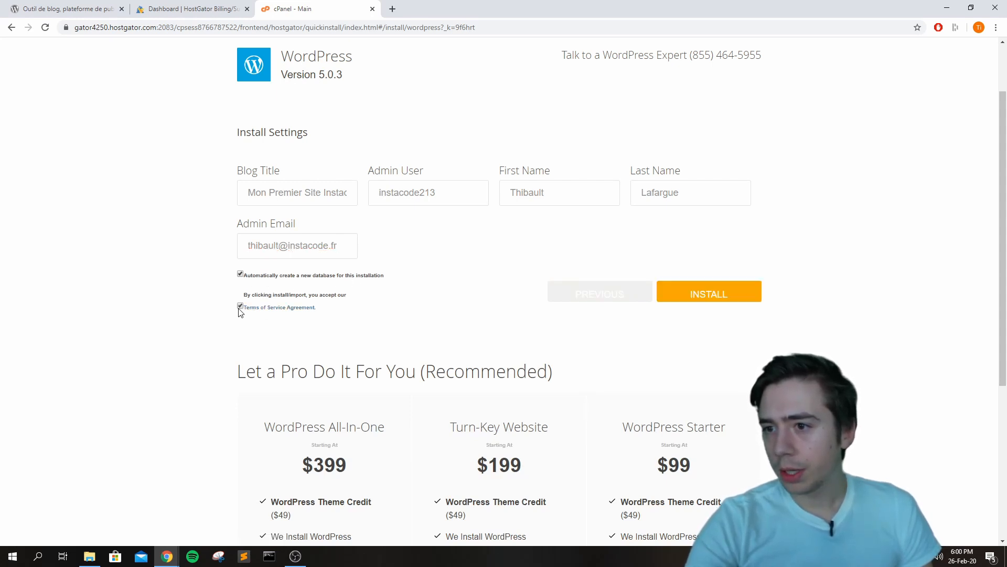
click(691, 294)
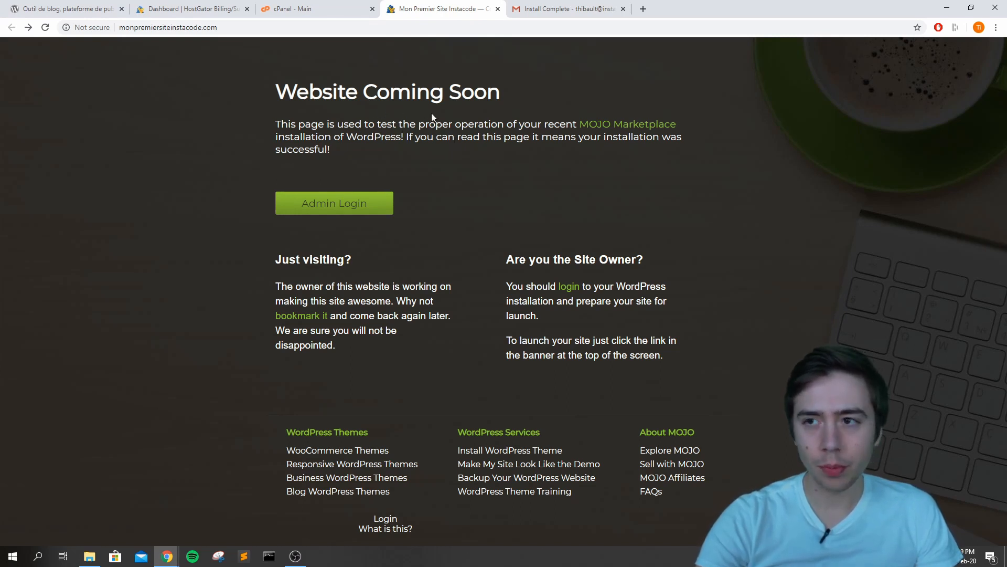
Switch to Gmail and examine the WordPress login details in HostGator's "Install Complete" e-mail.
click(567, 8)
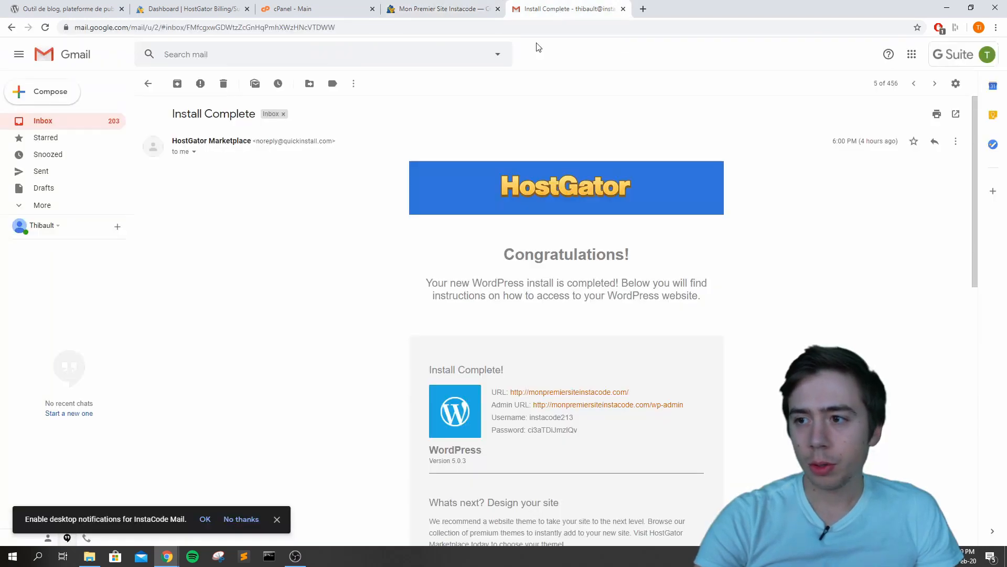
drag(531, 417, 596, 434)
click(583, 420)
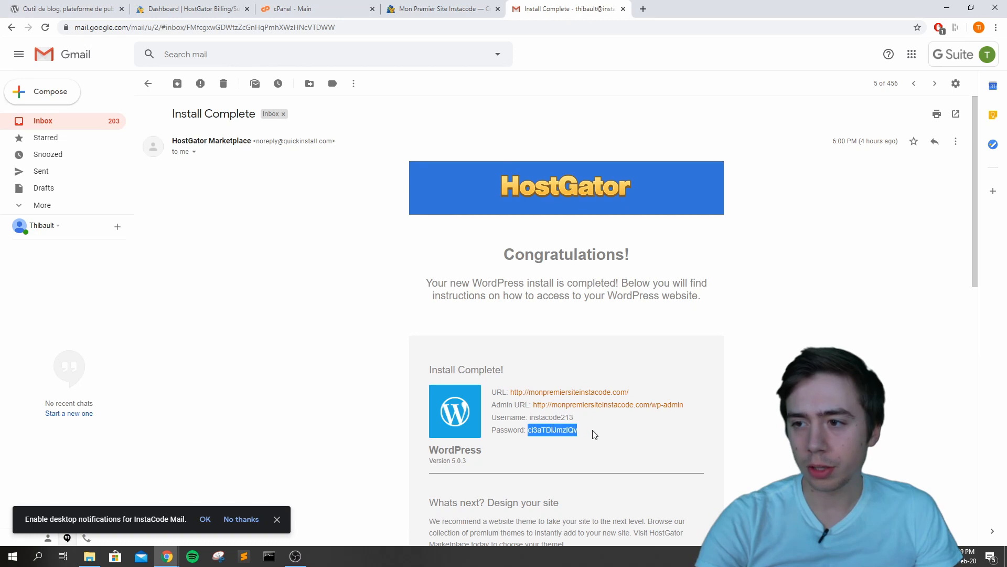
click(595, 435)
Return to the "Website Coming Soon" page of monpremiersiteinstacode.com and open its WordPress admin login.
click(441, 7)
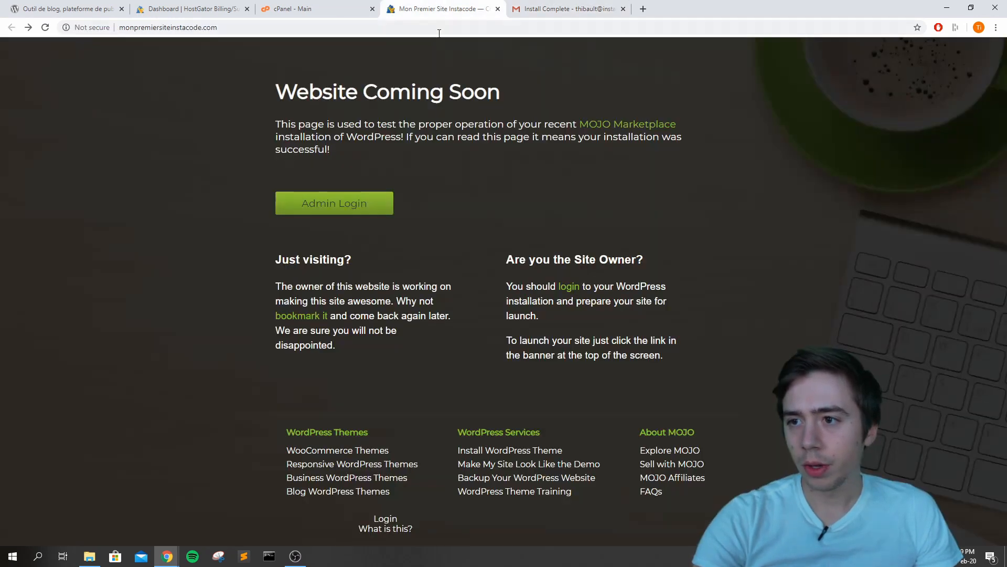
click(308, 206)
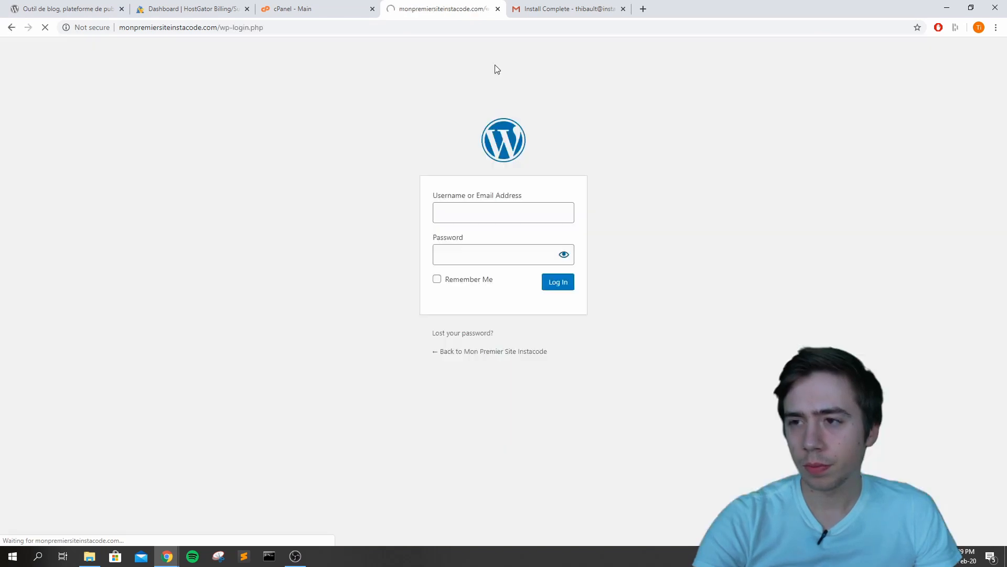
Log in to WordPress as instacode213 with the password copied from the "Install Complete" e-mail, with Remember Me enabled.
click(532, 9)
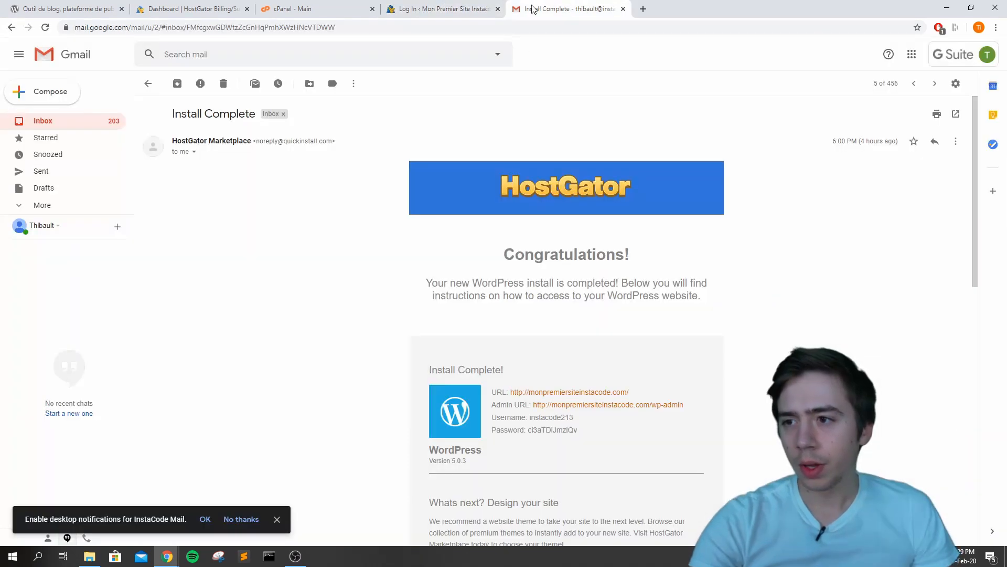
double_click(531, 418)
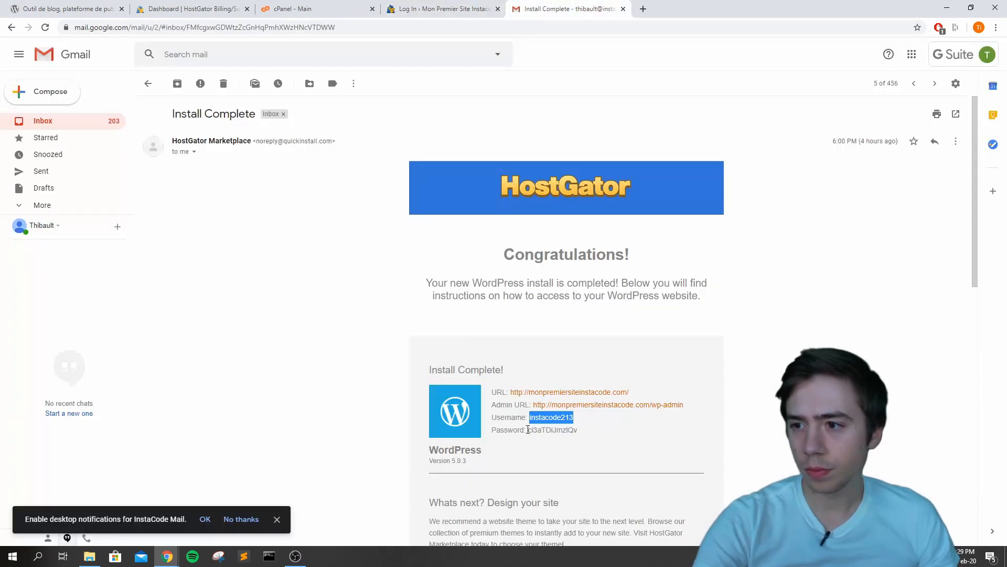
drag(631, 431, 528, 430)
key(ctrl+c)
click(411, 10)
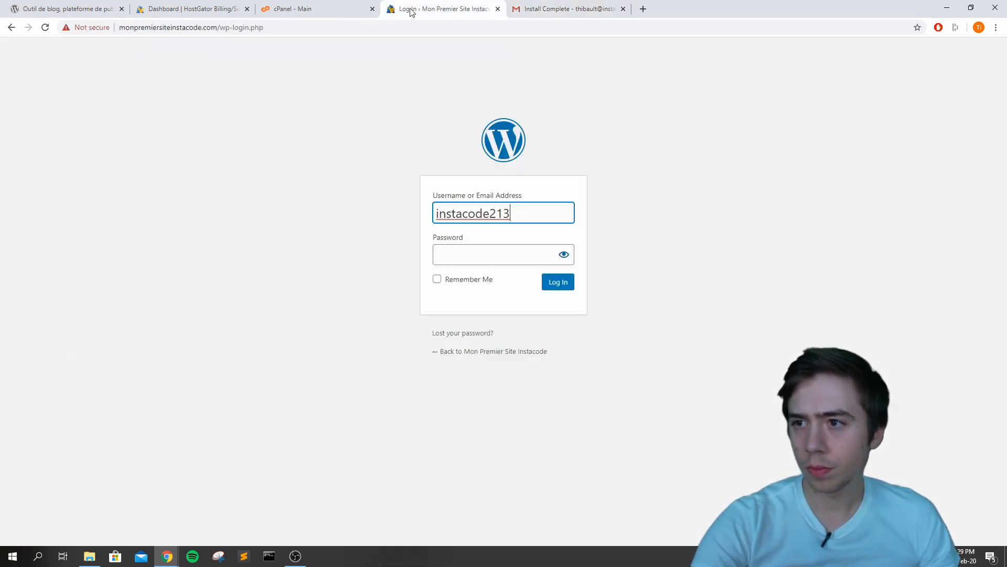
click(472, 255)
key(ctrl+v)
click(438, 279)
click(547, 283)
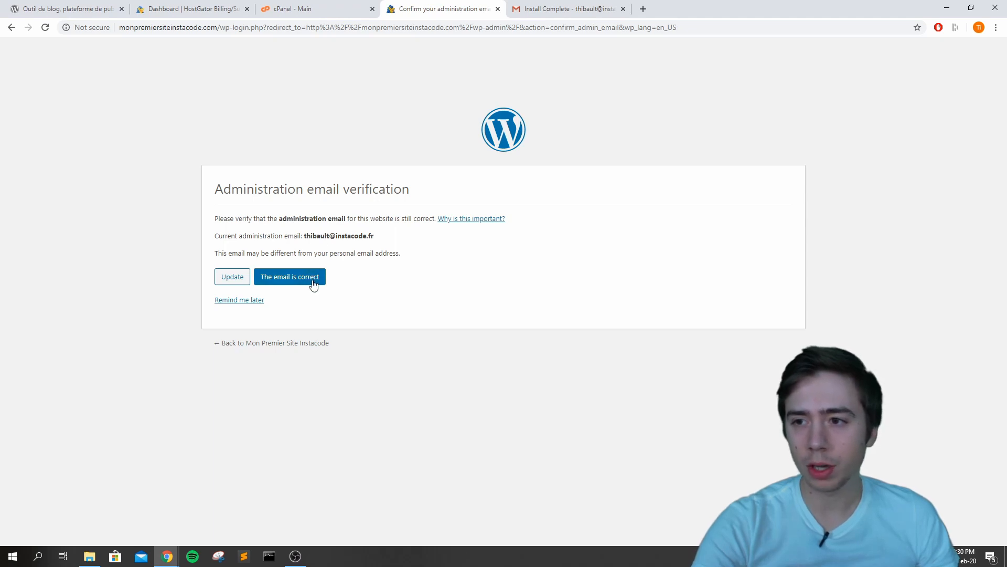
Confirm that the administration e-mail is correct and dismiss the OptinMonster promotion on the dashboard.
click(289, 278)
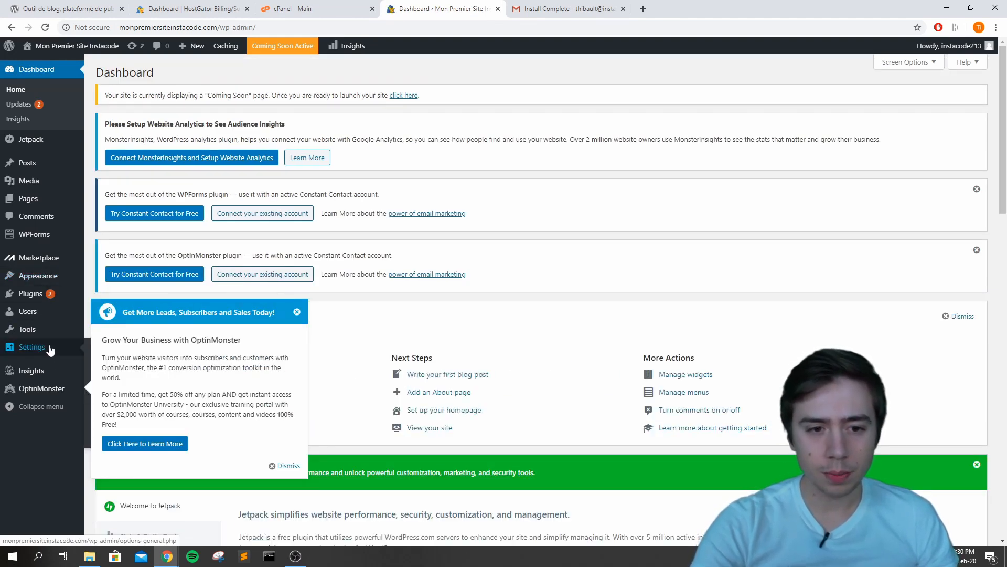
click(297, 312)
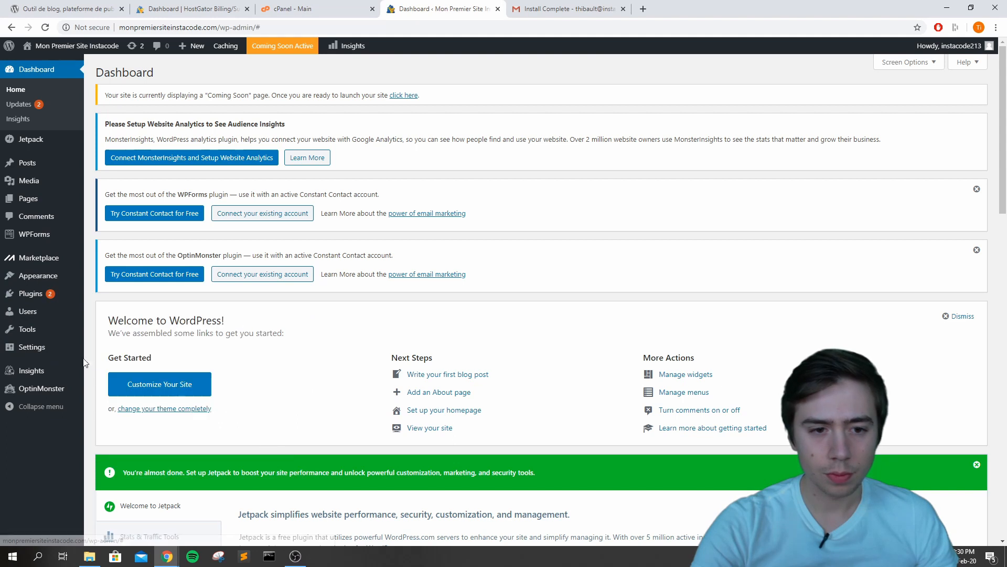
Set the site language to Français in the general settings and save the changes.
mouse_move(35, 349)
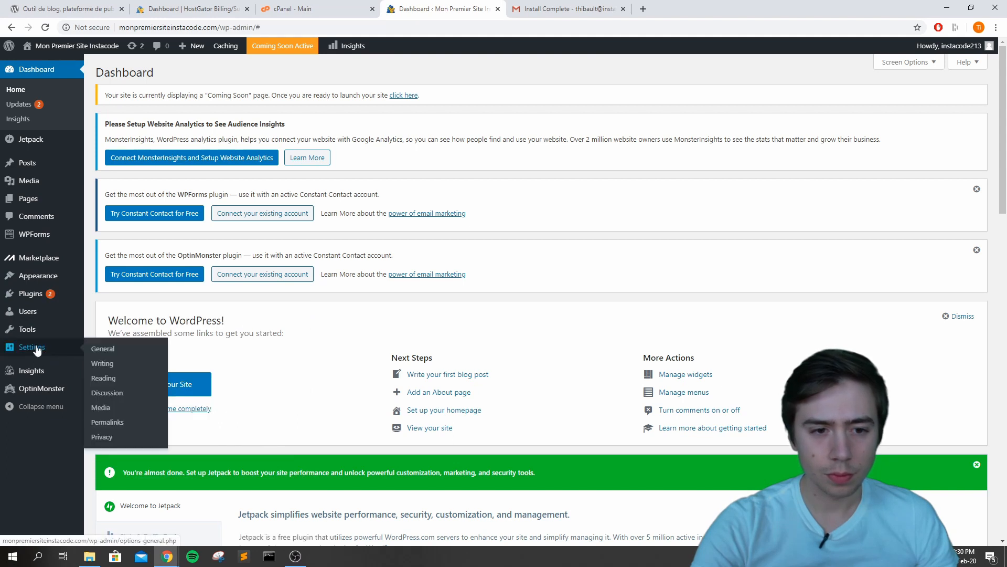
click(122, 349)
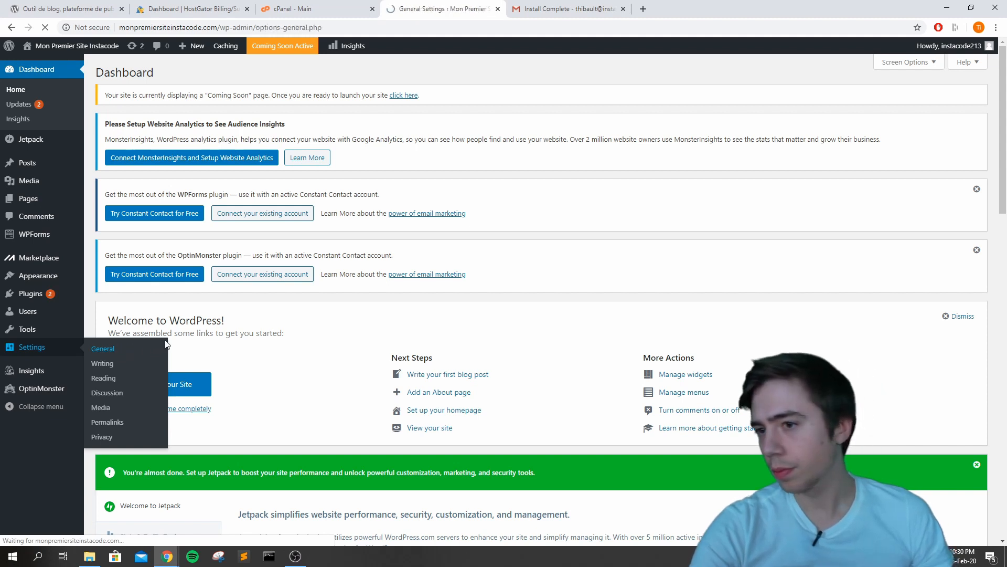
scroll(300, 295, down, 5)
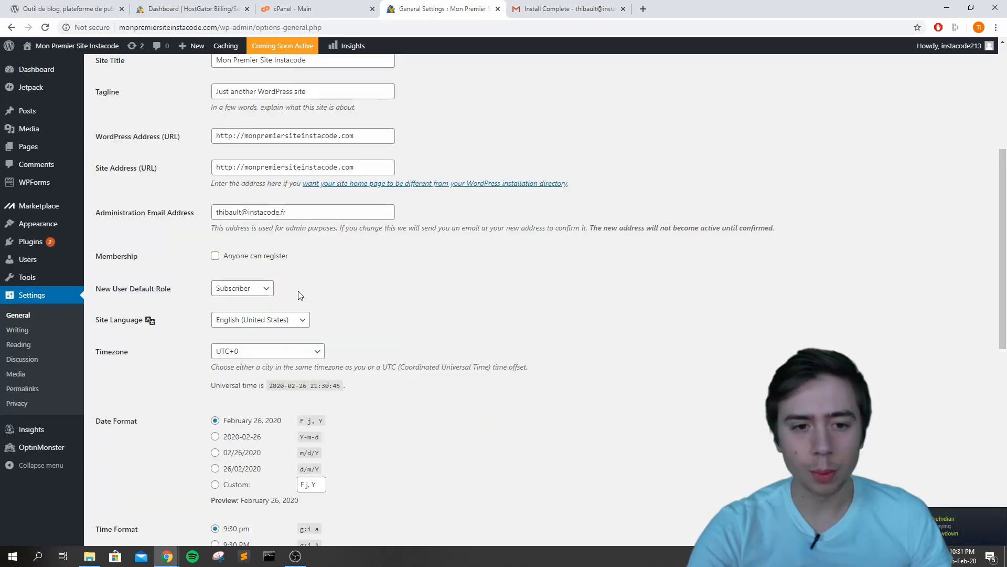
click(261, 320)
scroll(271, 235, down, 5)
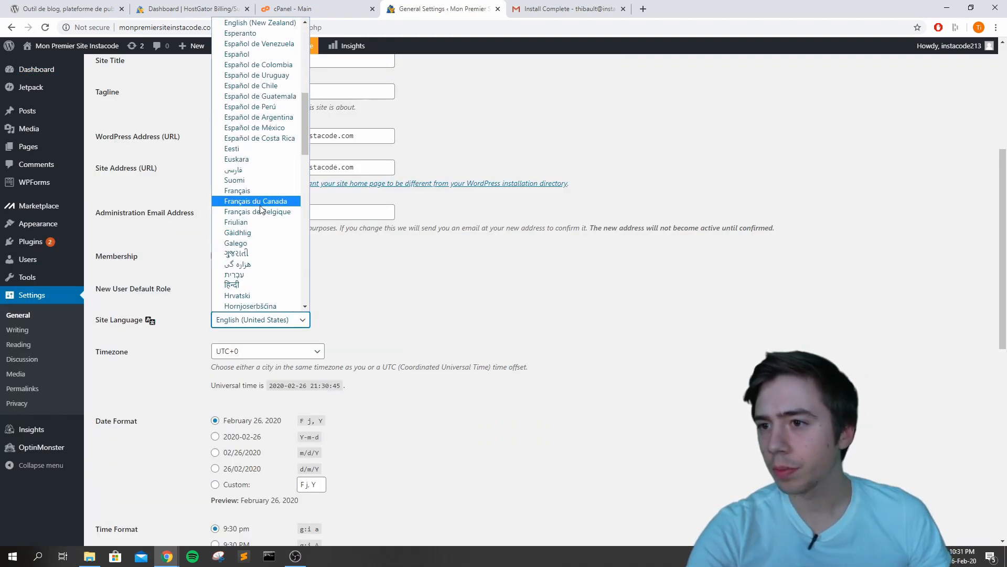
click(260, 271)
scroll(367, 344, down, 9)
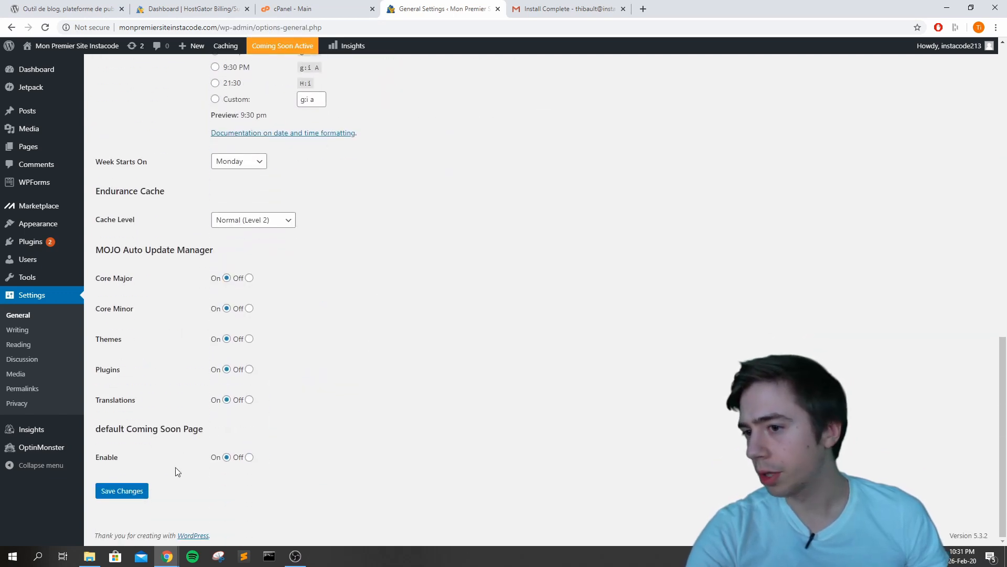
click(122, 494)
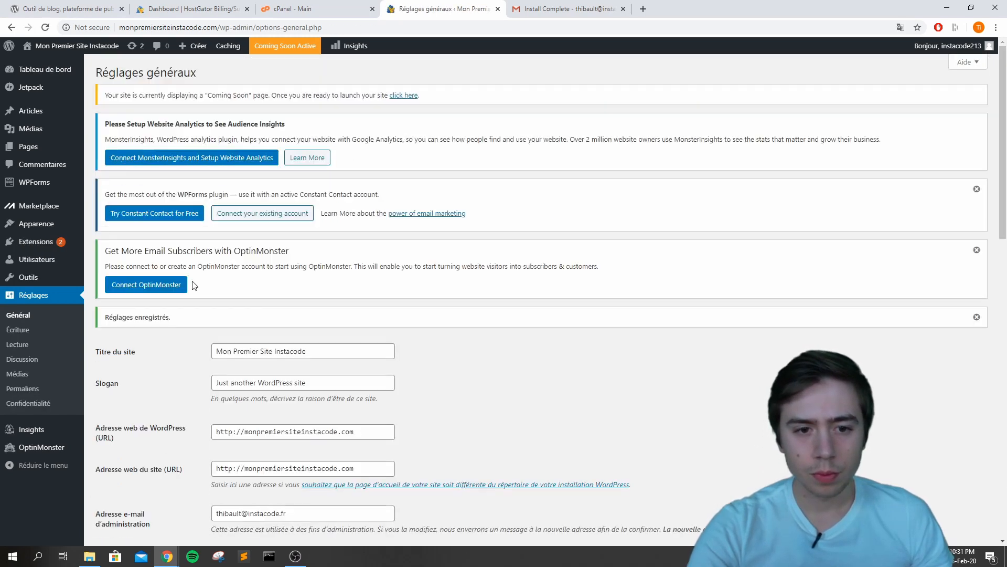
Visit the public site from the admin area and look over the home page's default post and widgets.
scroll(234, 308, down, 2)
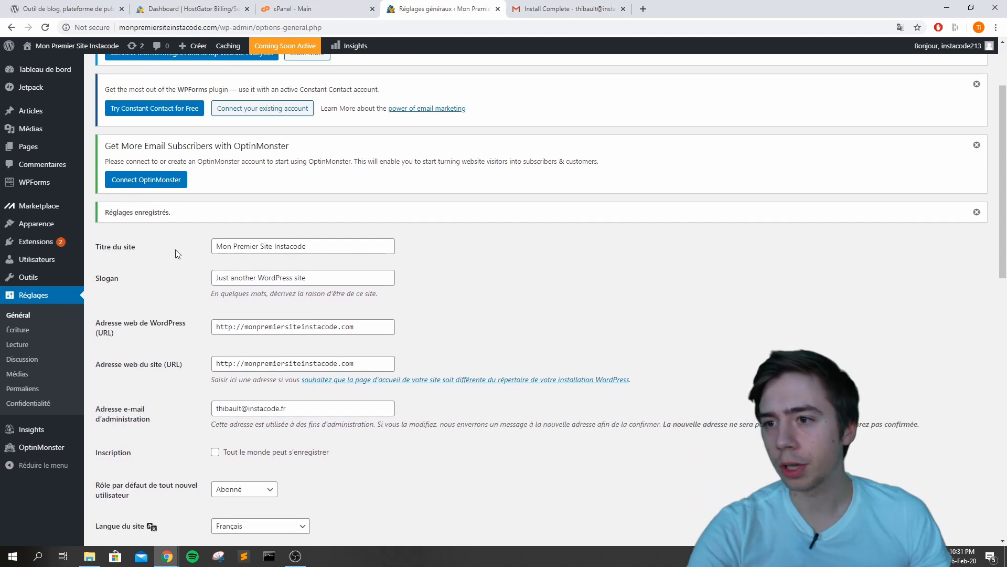
scroll(508, 73, up, 2)
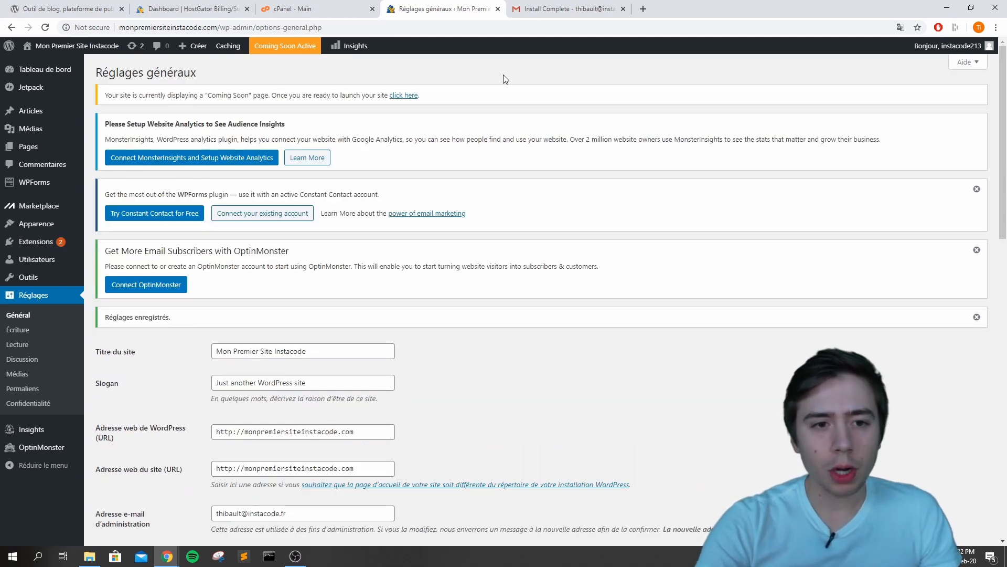
mouse_move(66, 49)
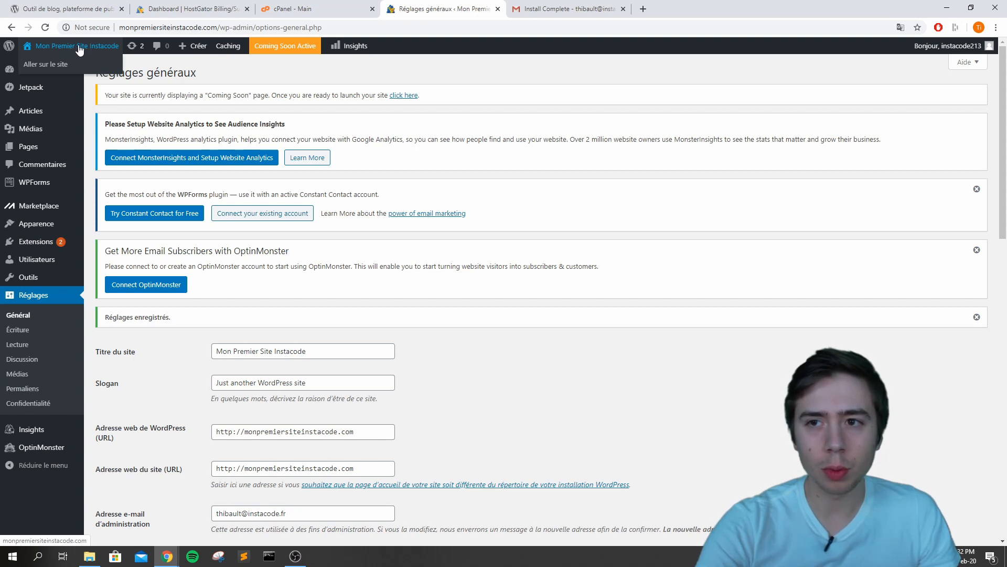
click(79, 47)
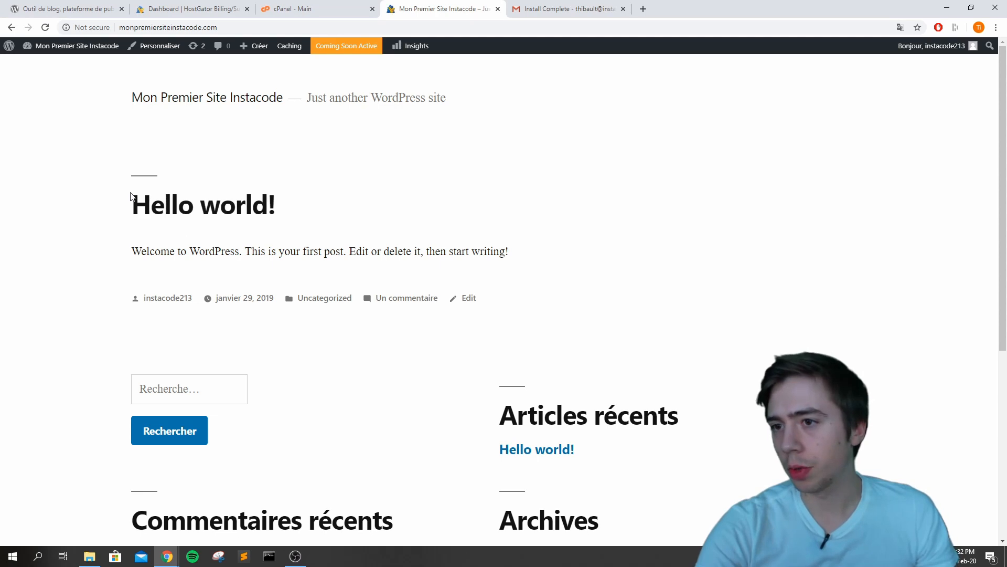
drag(130, 203, 524, 259)
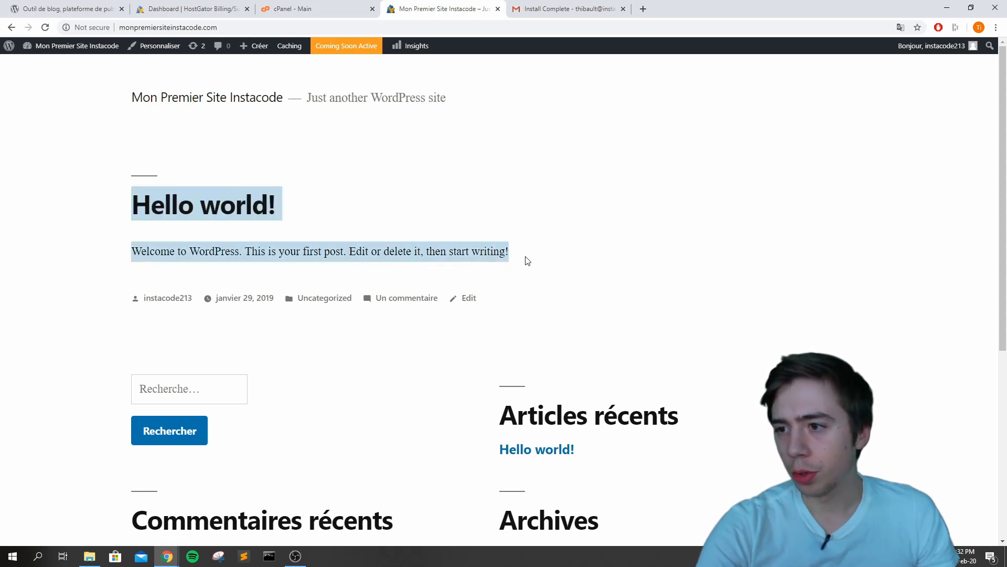
click(522, 257)
scroll(518, 251, down, 5)
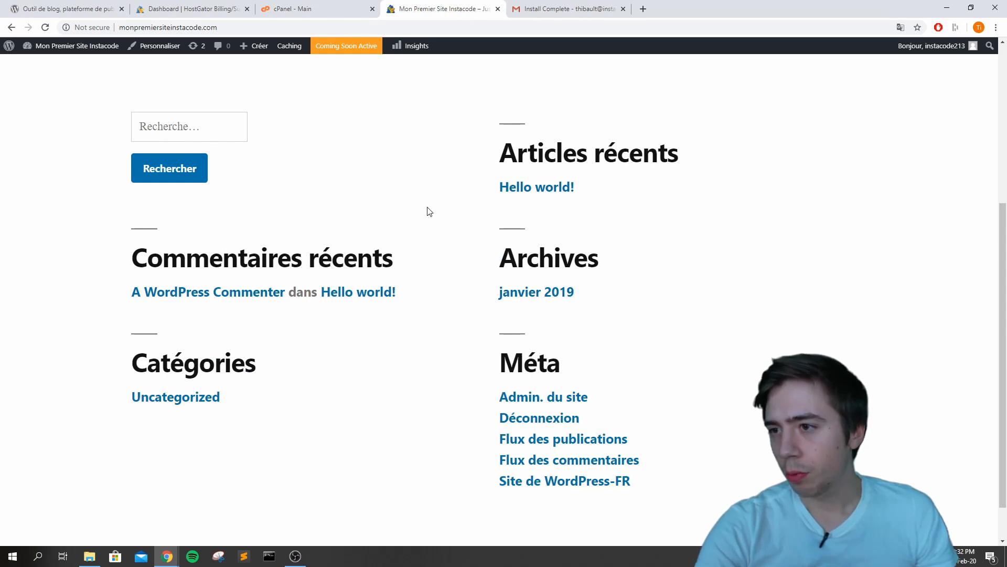
scroll(401, 211, down, 1)
scroll(409, 225, up, 6)
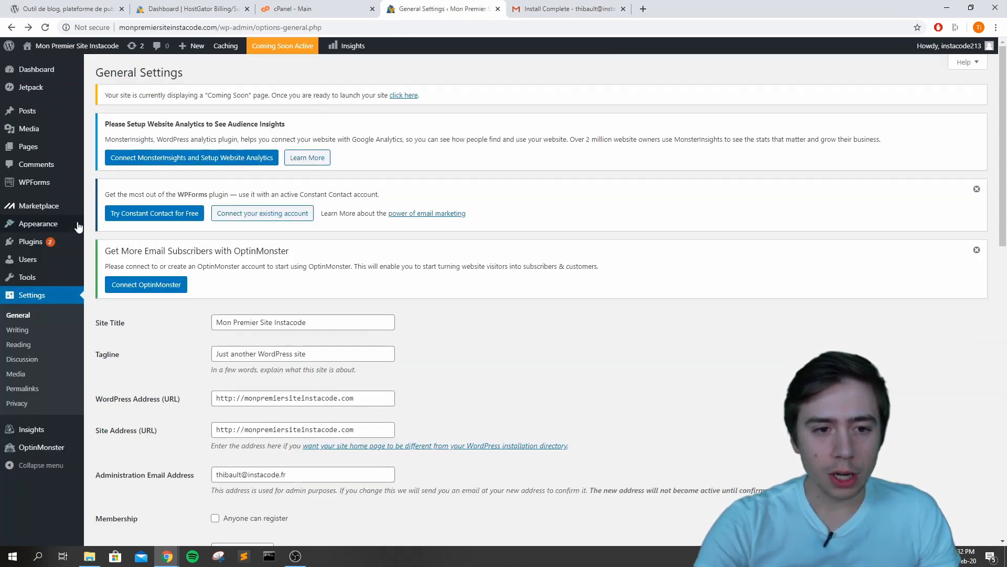
Return to the admin area, open the installed themes, and start adding a new theme.
mouse_move(78, 226)
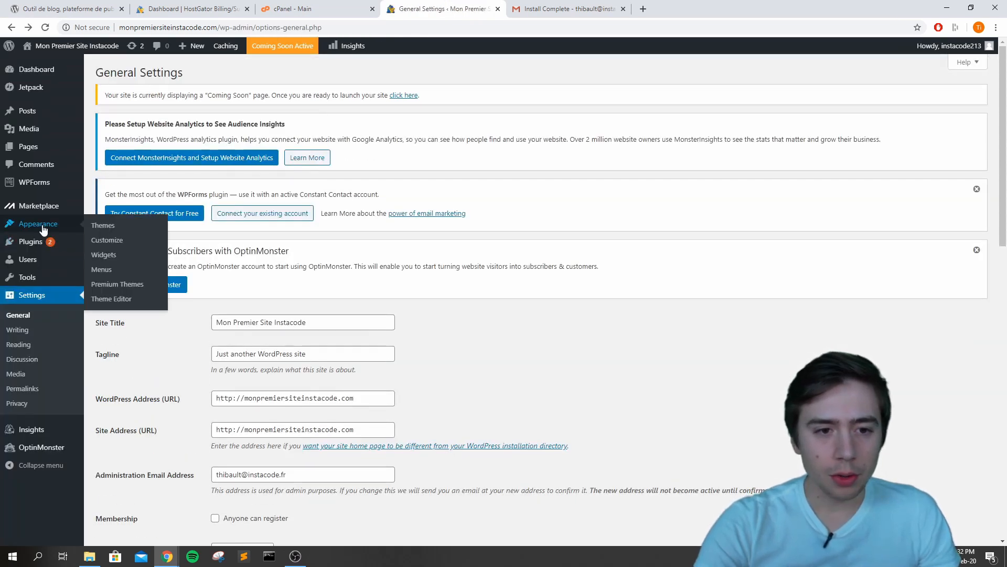
click(121, 227)
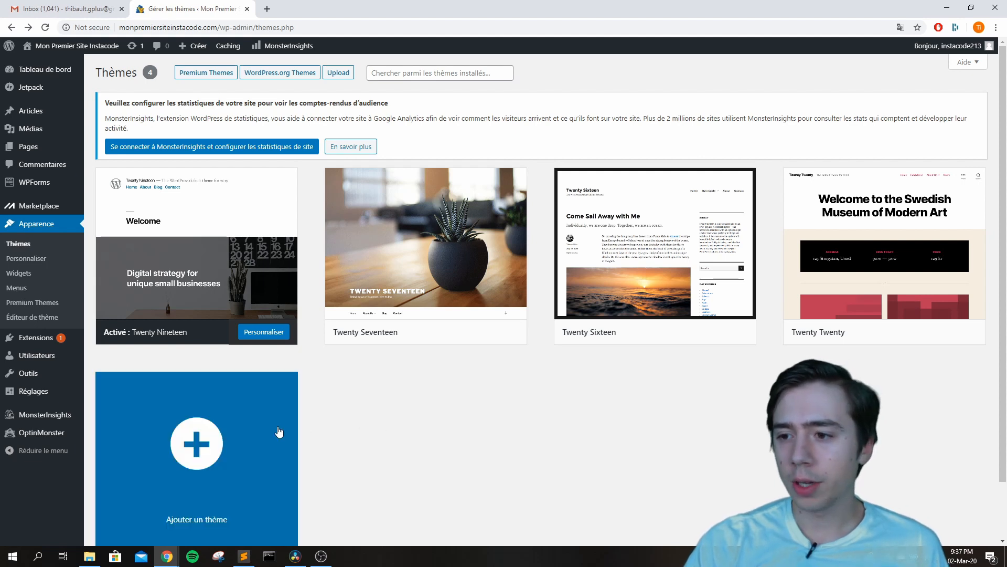
click(250, 433)
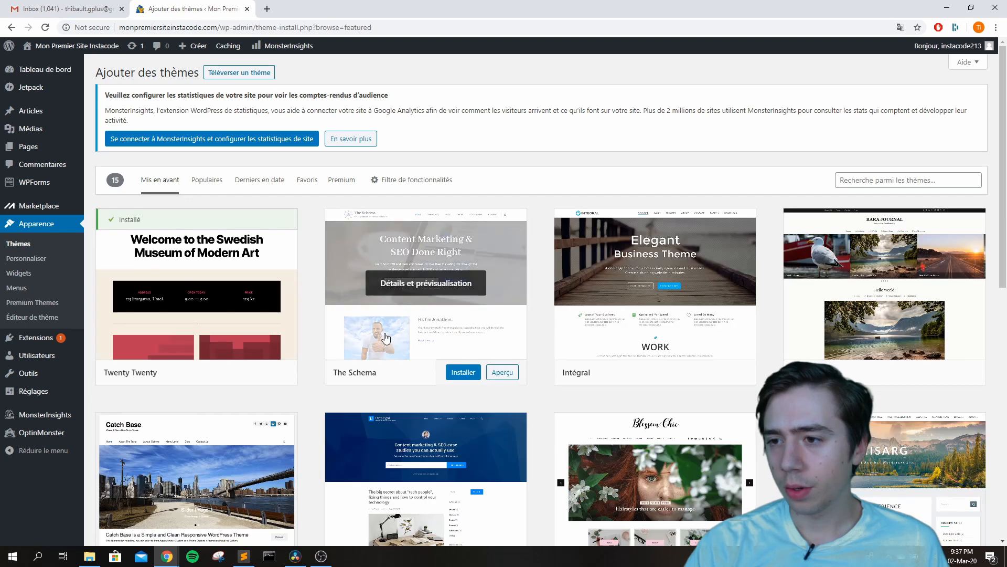
Show the popular themes (Populaires) in the theme directory and browse through them.
click(207, 183)
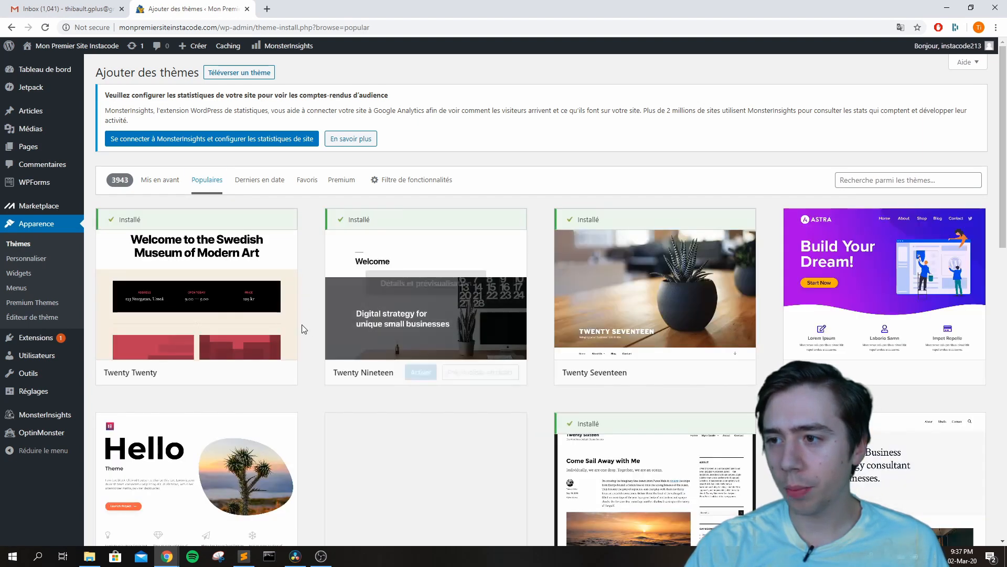
scroll(315, 339, down, 1)
scroll(314, 339, down, 3)
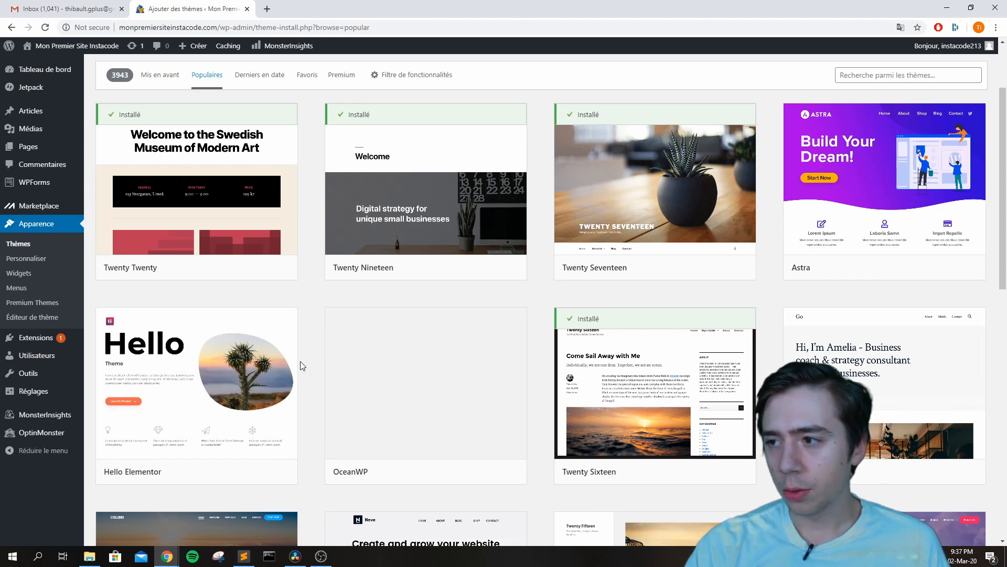
Search the theme directory for Hello Elementor and install that theme.
scroll(300, 360, up, 2)
click(860, 179)
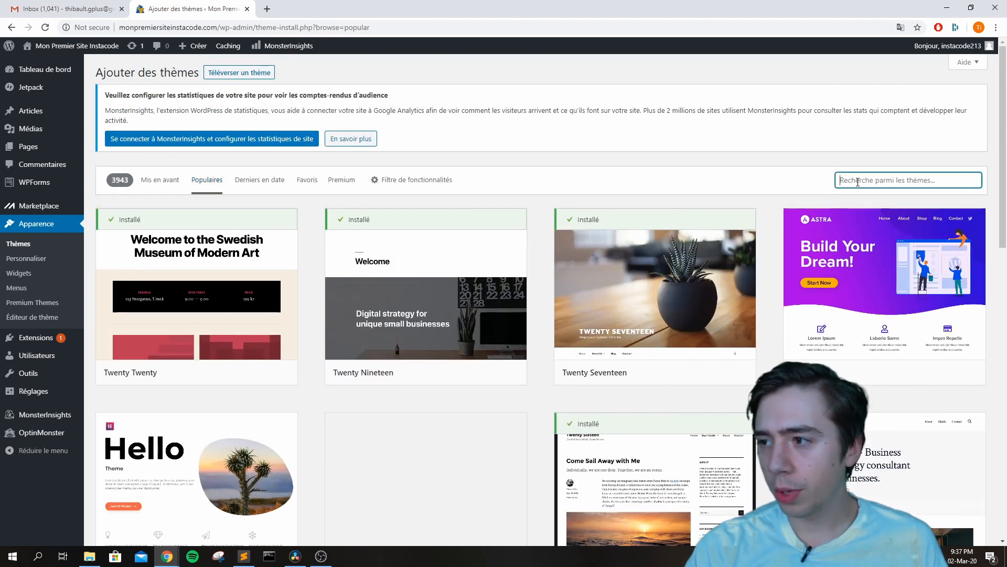
text(Hello)
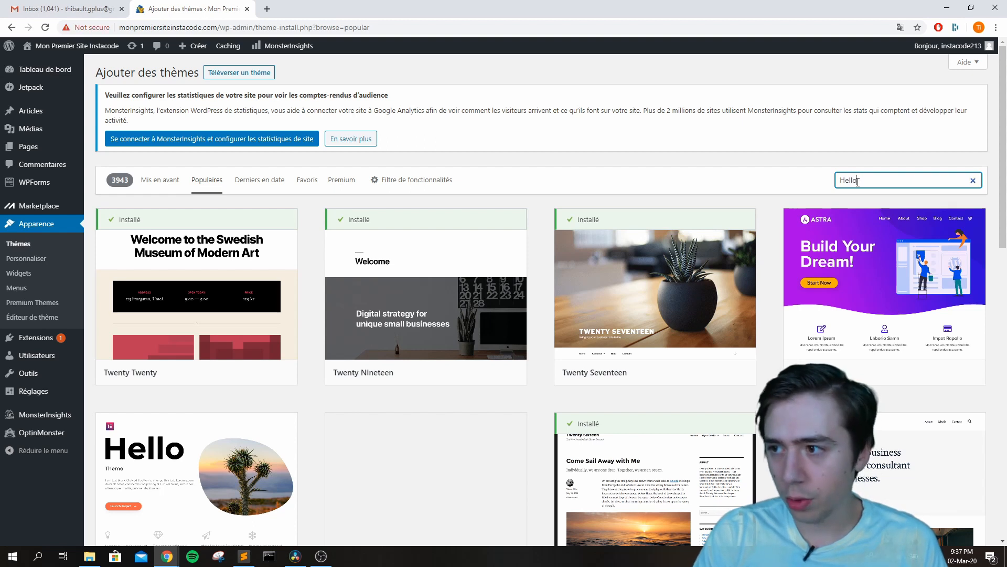
text( Elementor)
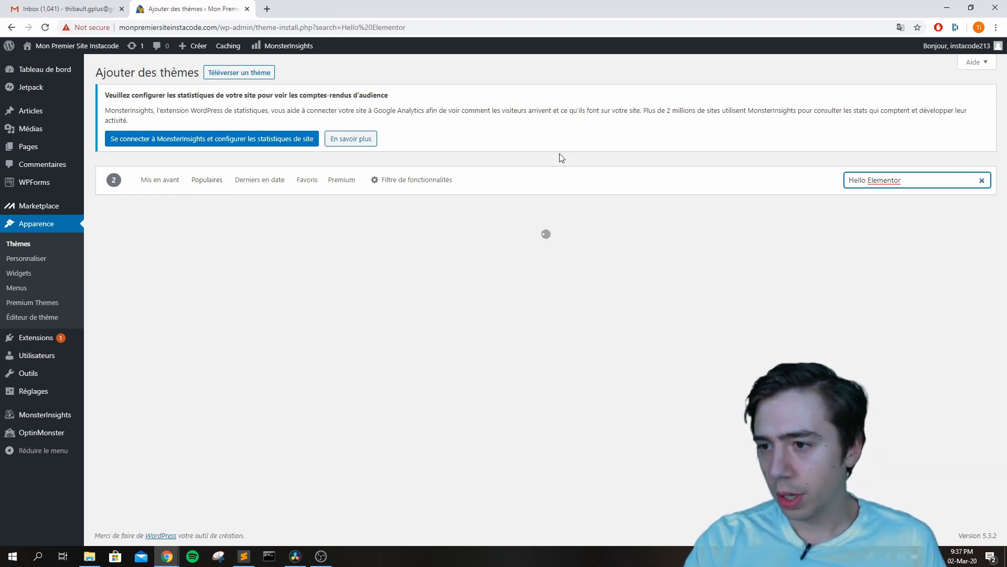
mouse_move(271, 265)
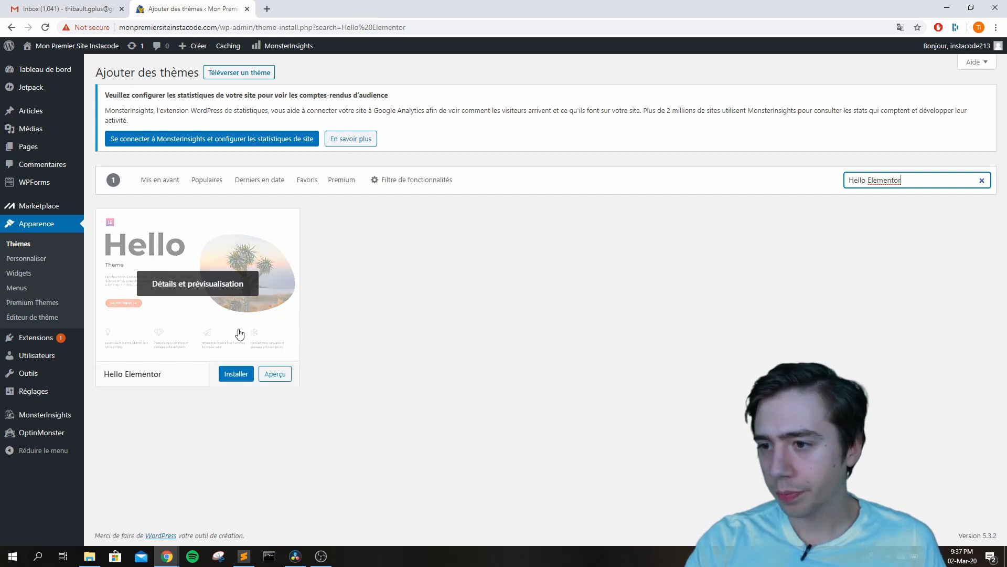
click(236, 375)
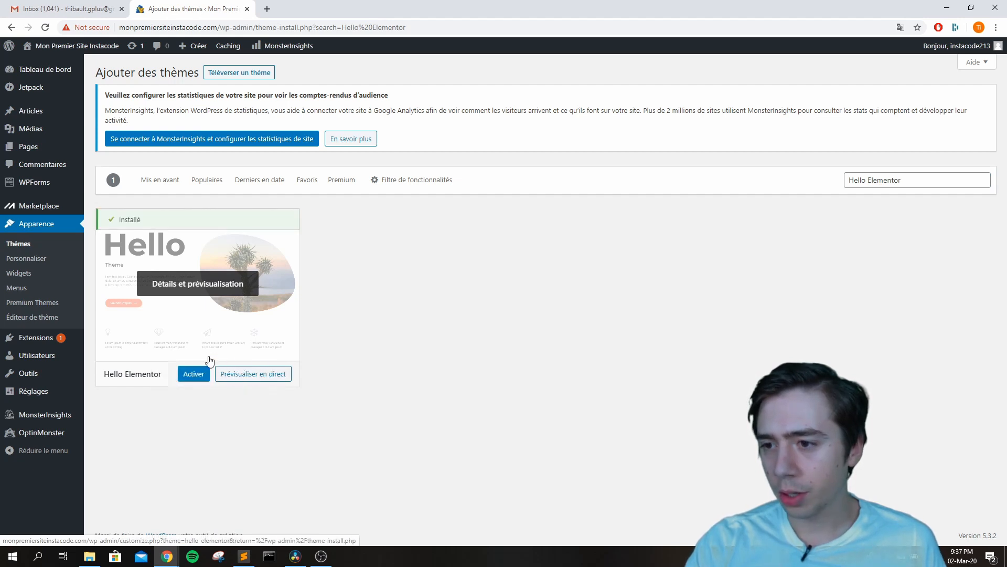
Activate the Hello Elementor theme, check the public site's home page with it, and return to the admin area.
click(193, 373)
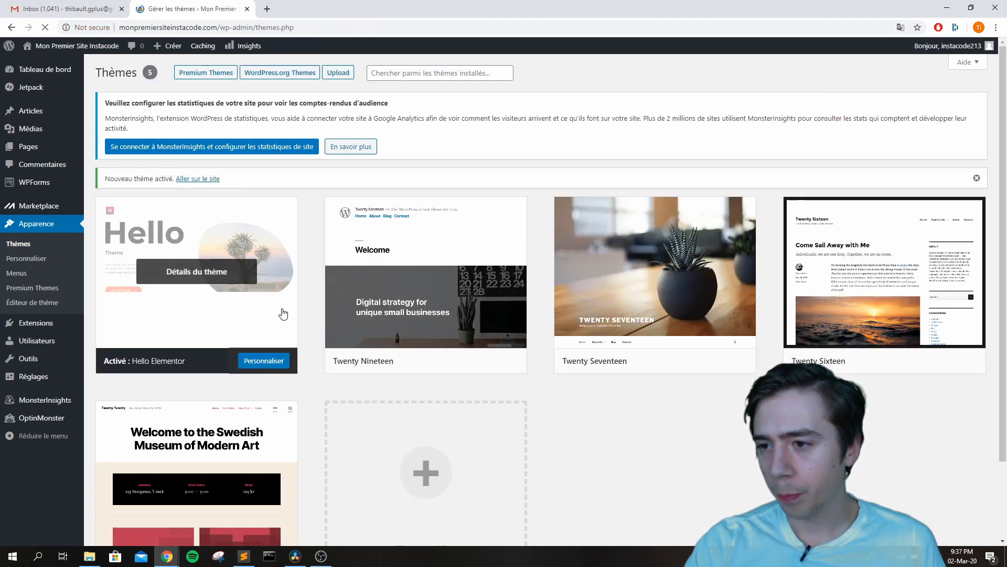
mouse_move(78, 53)
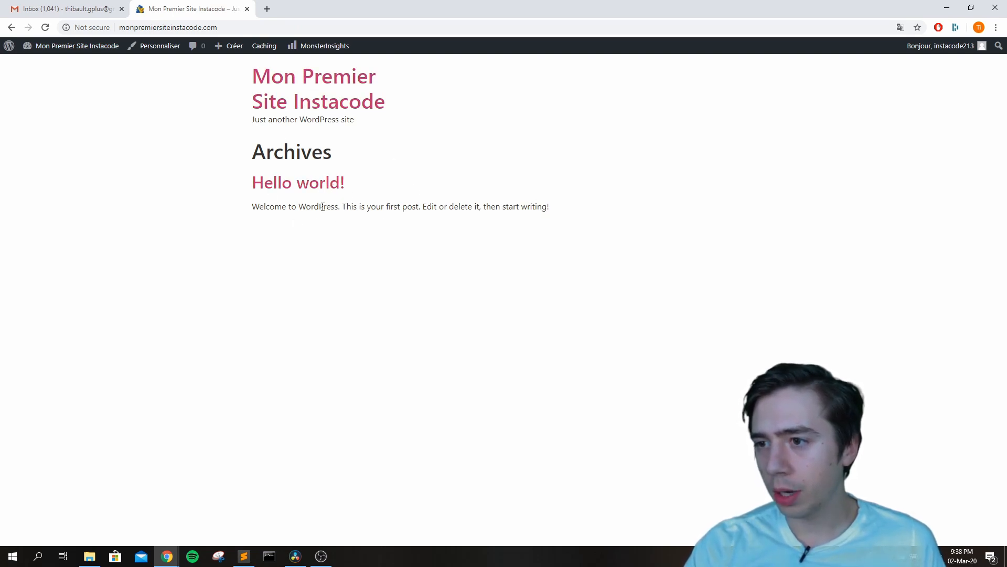
key(alt+Left)
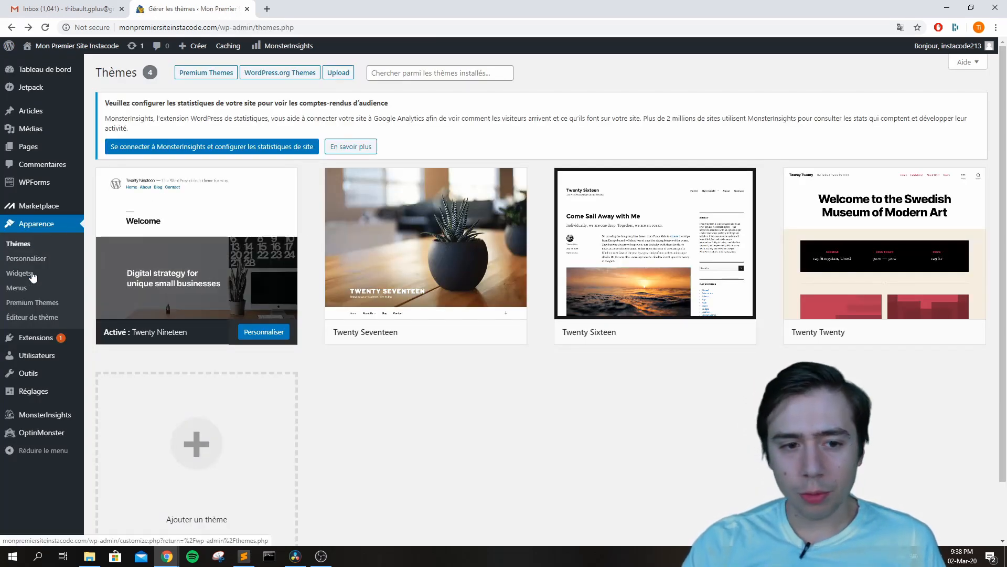
Search the extensions directory for Elementor, then install and activate Elementor Page Builder.
mouse_move(45, 340)
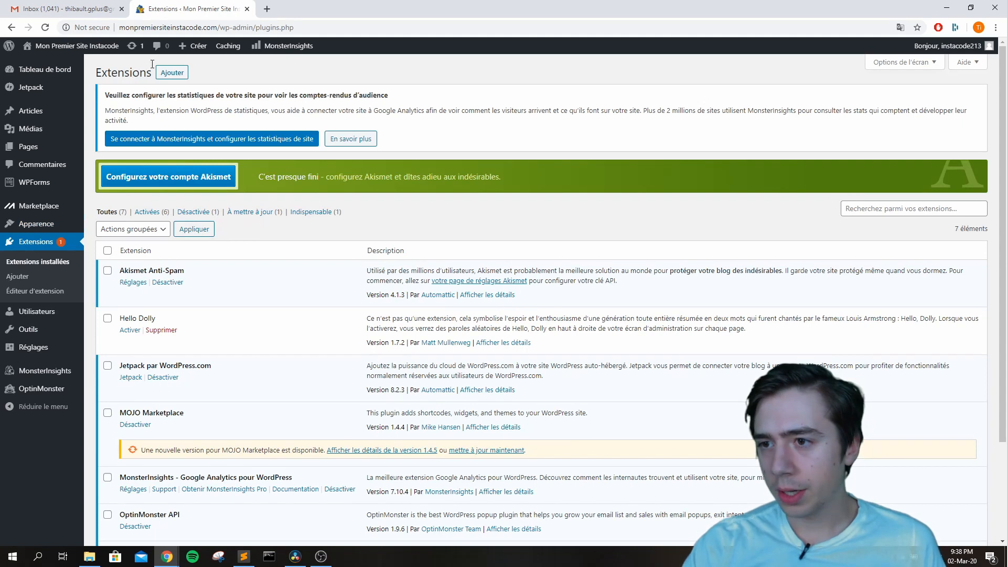
click(172, 76)
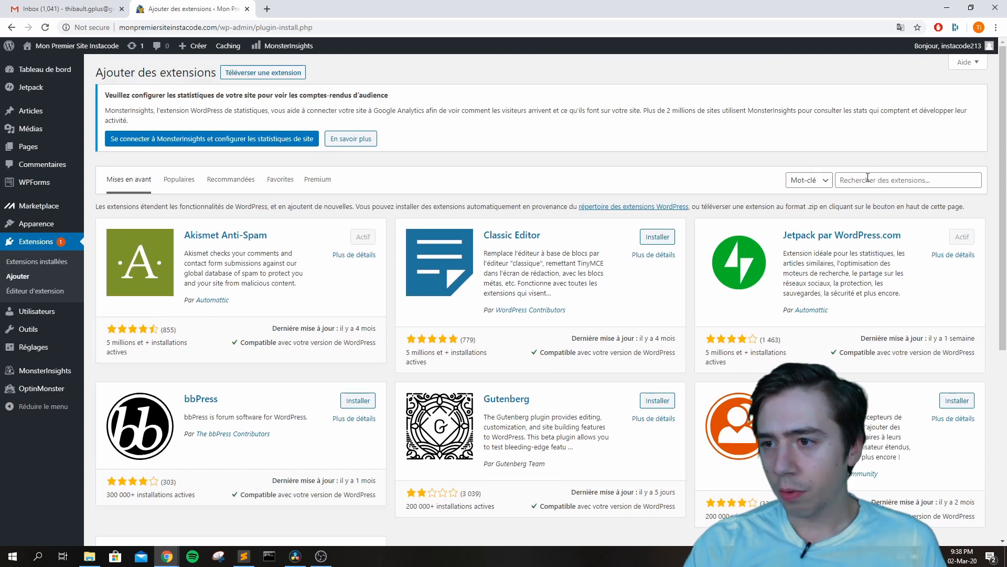
click(865, 180)
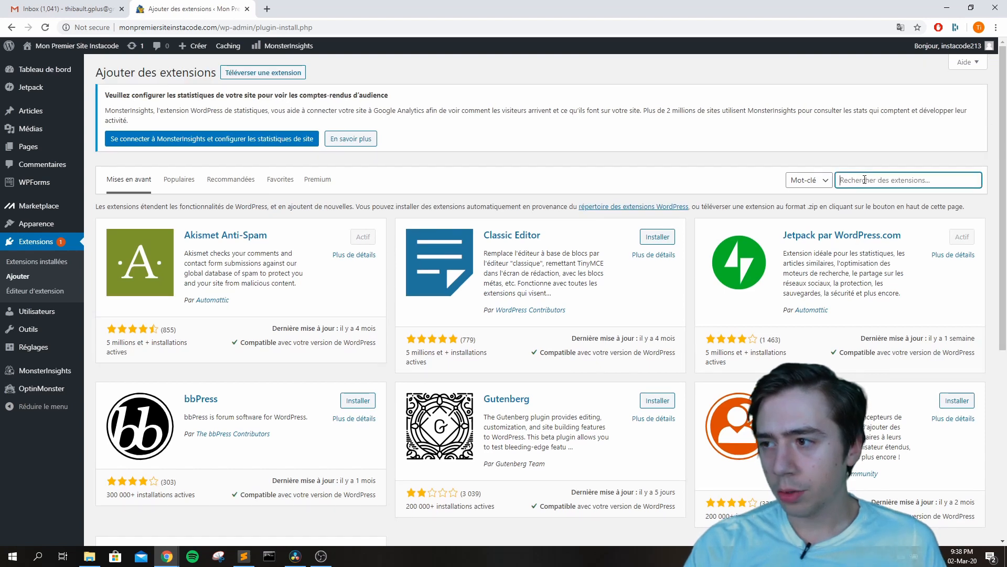
text(Elementor)
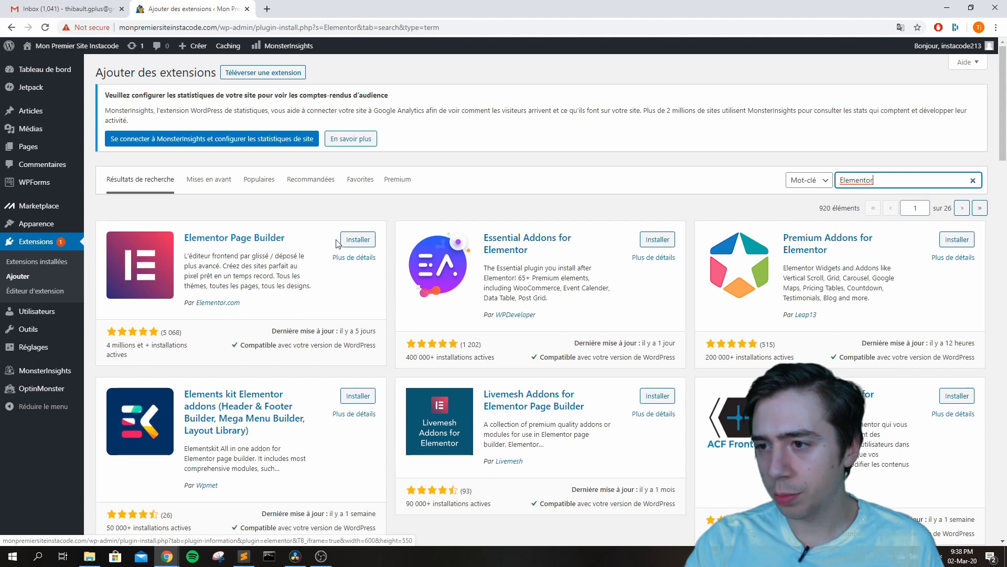
click(361, 240)
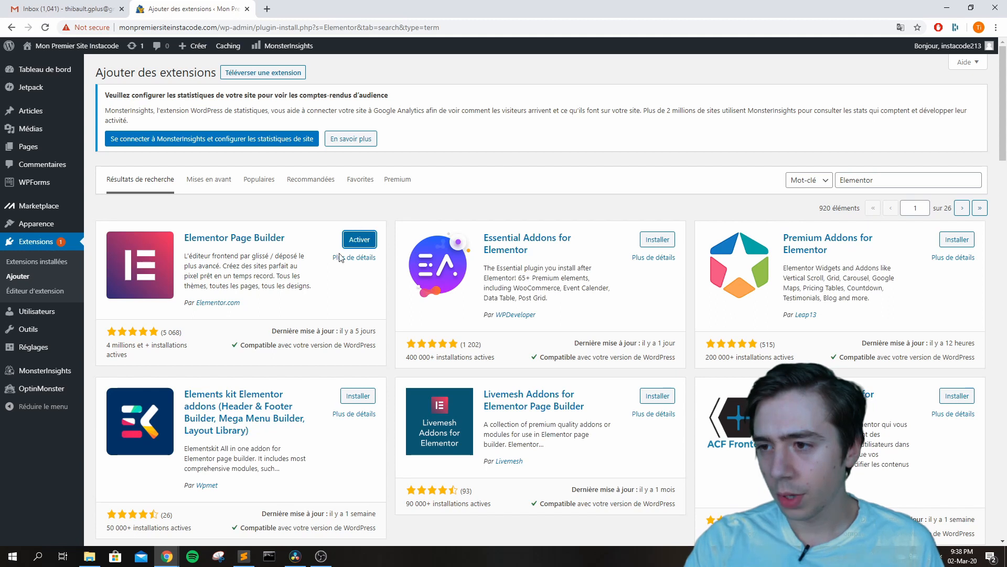
click(351, 242)
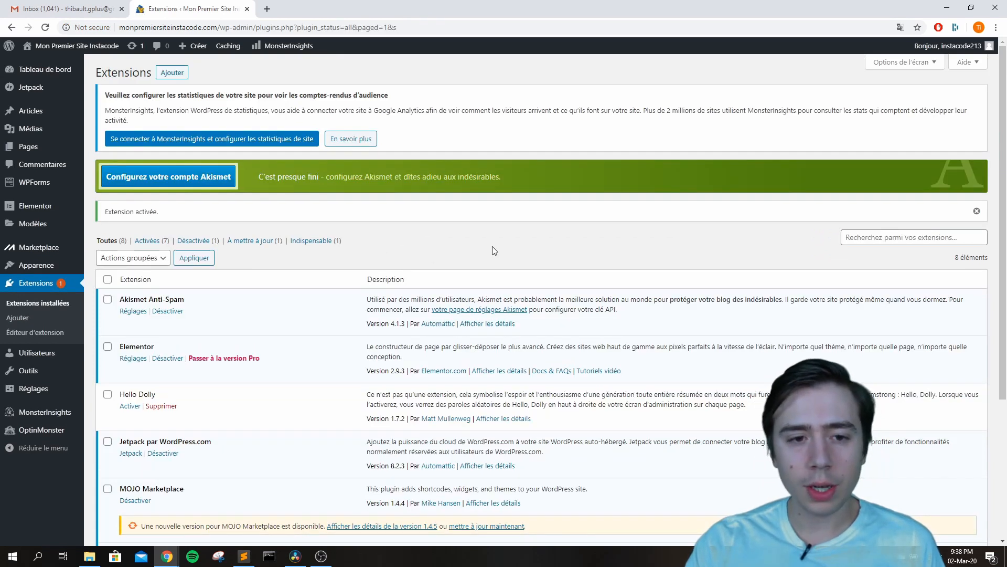
Add a new page to the site and open it for editing with Elementor.
click(25, 149)
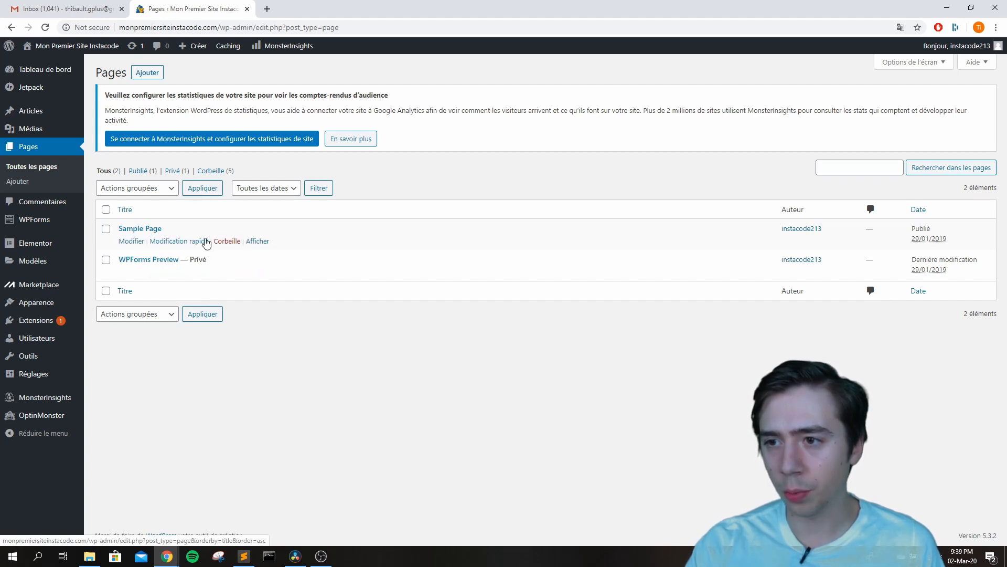
click(148, 76)
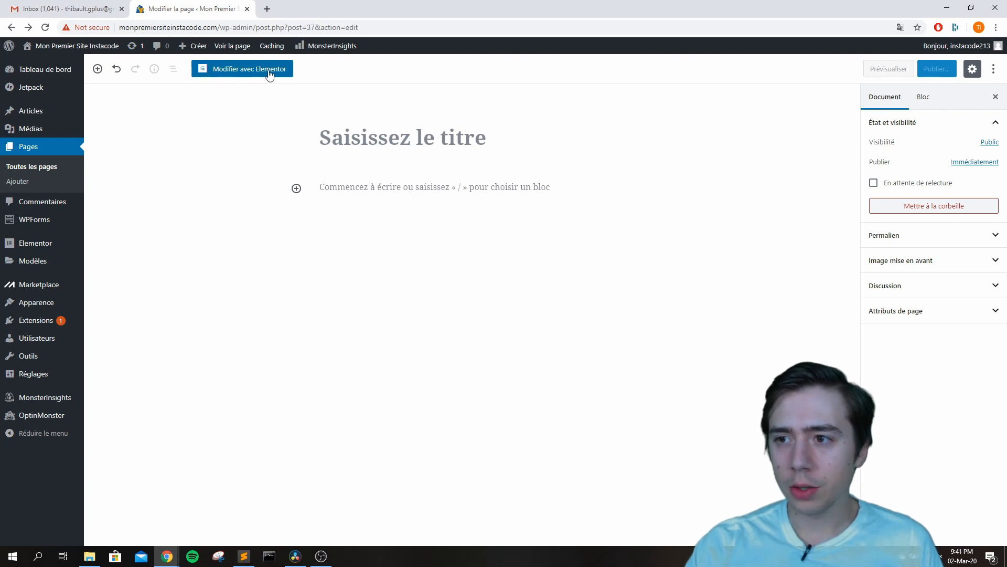
click(249, 73)
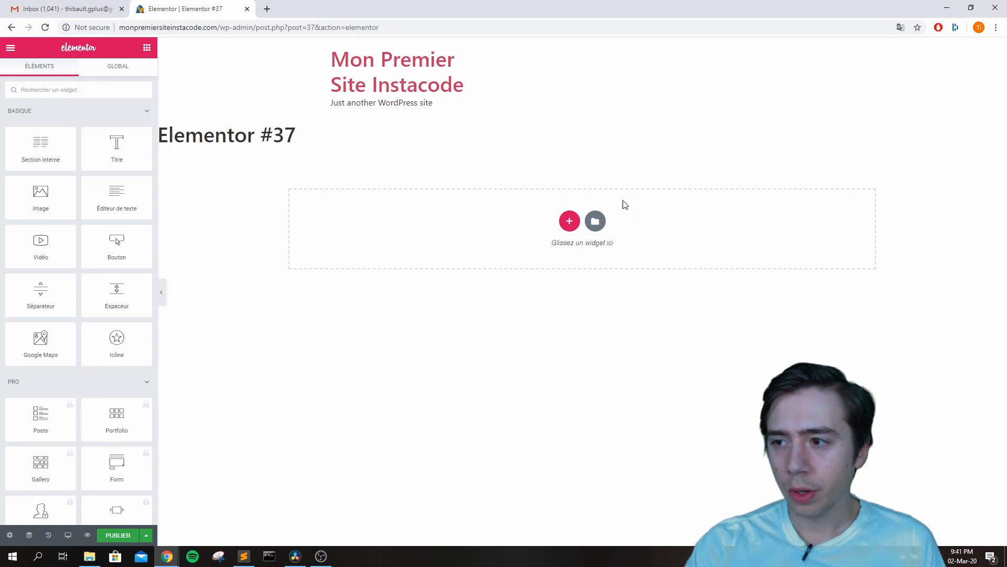
Show the popular page templates in the Elementor library and insert "Homepage – Business" into the page.
click(595, 221)
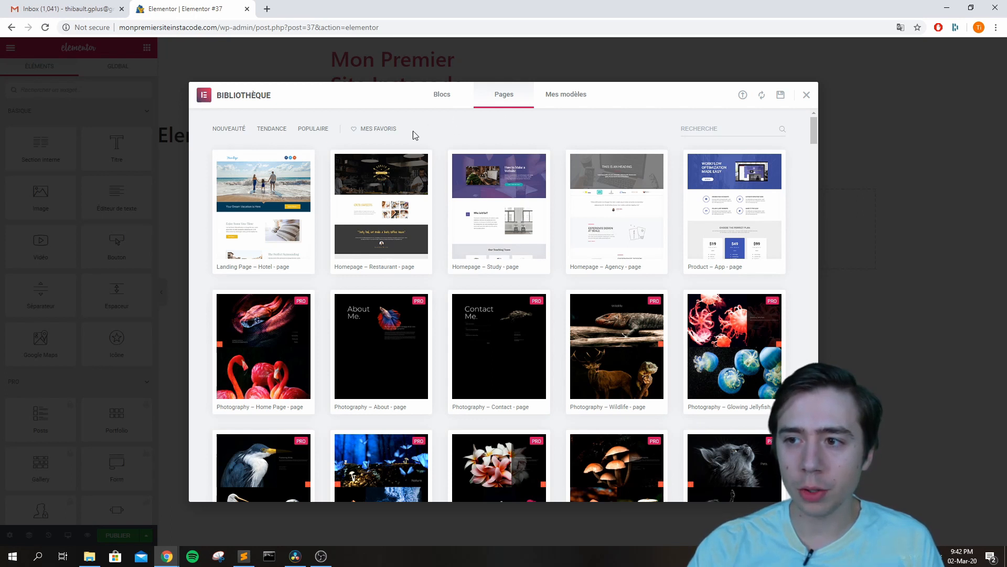
click(321, 131)
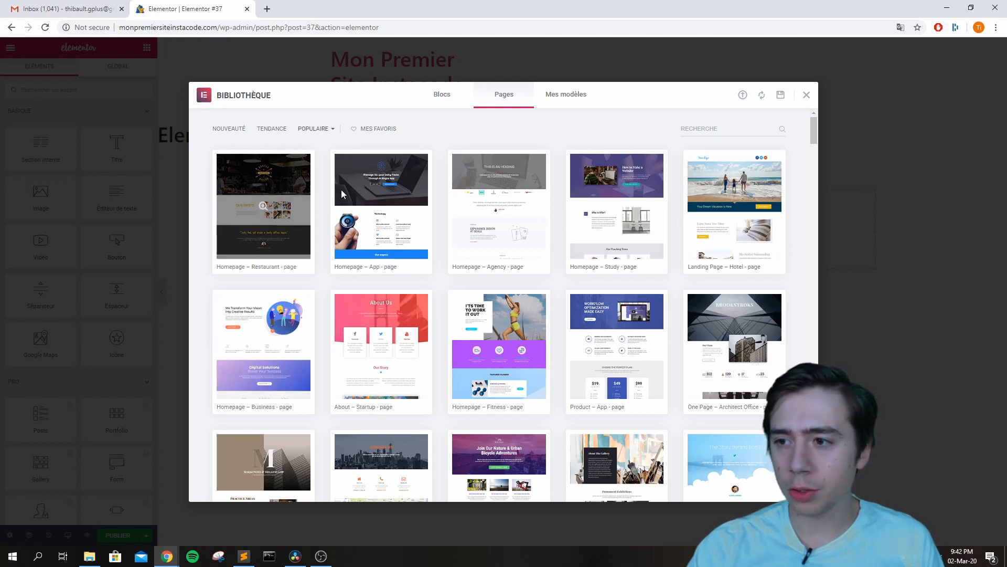
mouse_move(731, 193)
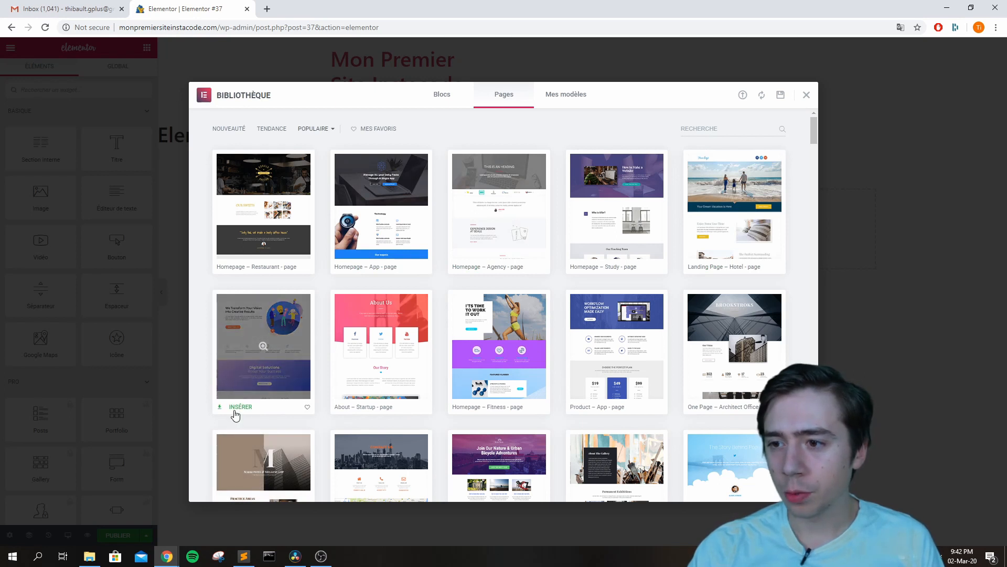
click(239, 407)
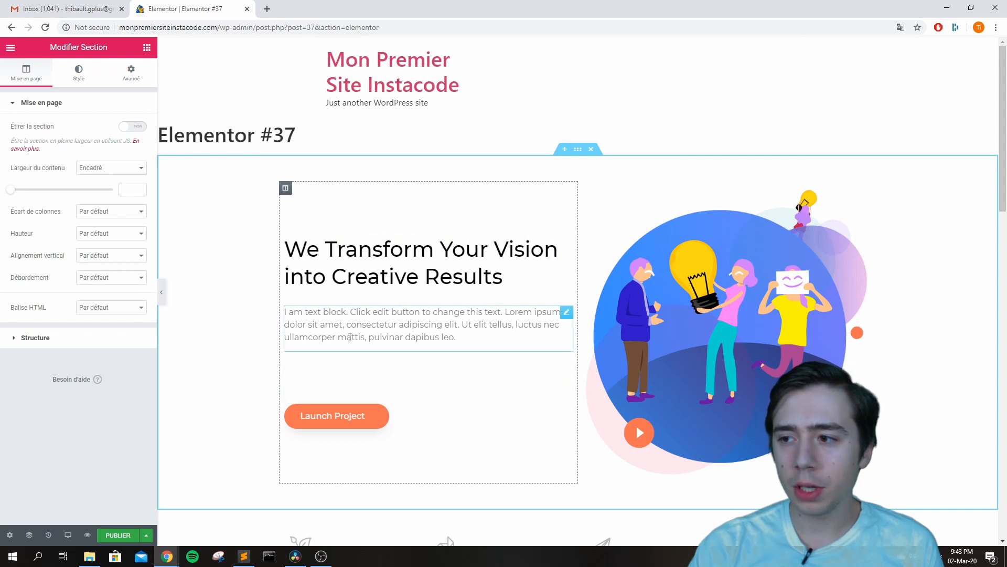
Replace the heading "We Transform Your Vision into Creative Results" with "Mon Premier Site Instacode".
scroll(319, 279, down, 5)
scroll(526, 320, down, 4)
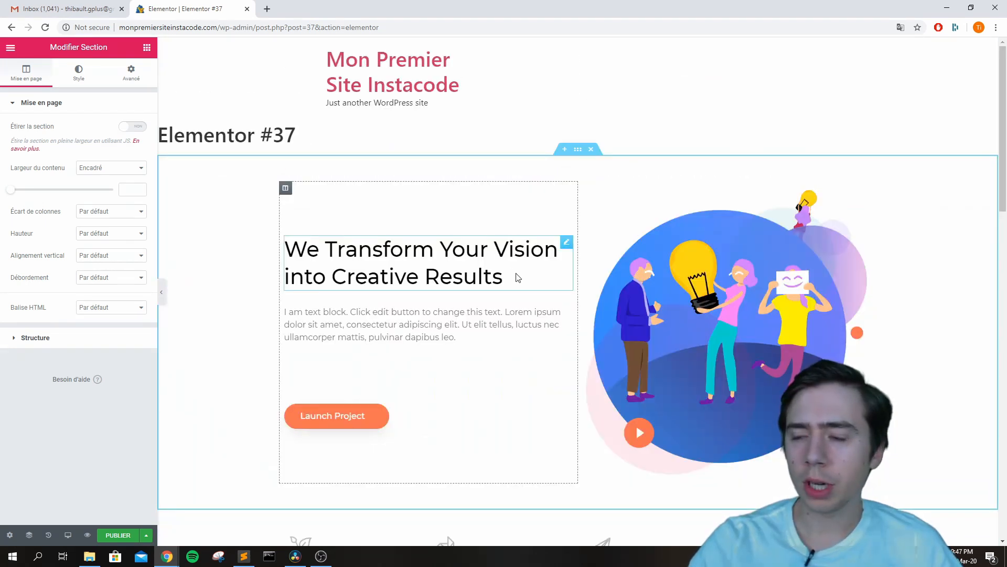
click(518, 277)
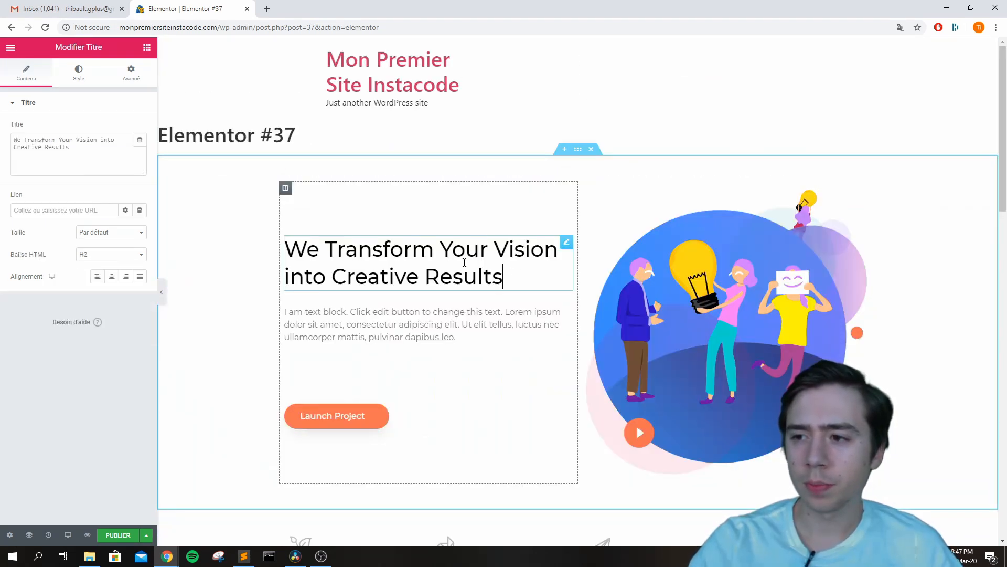
drag(514, 276, 292, 243)
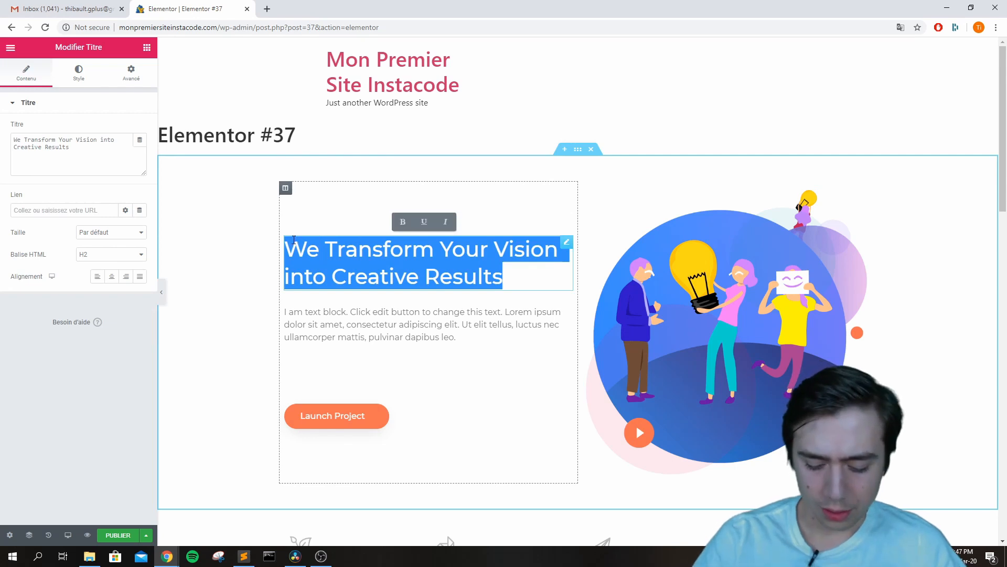
text(Mon Prem)
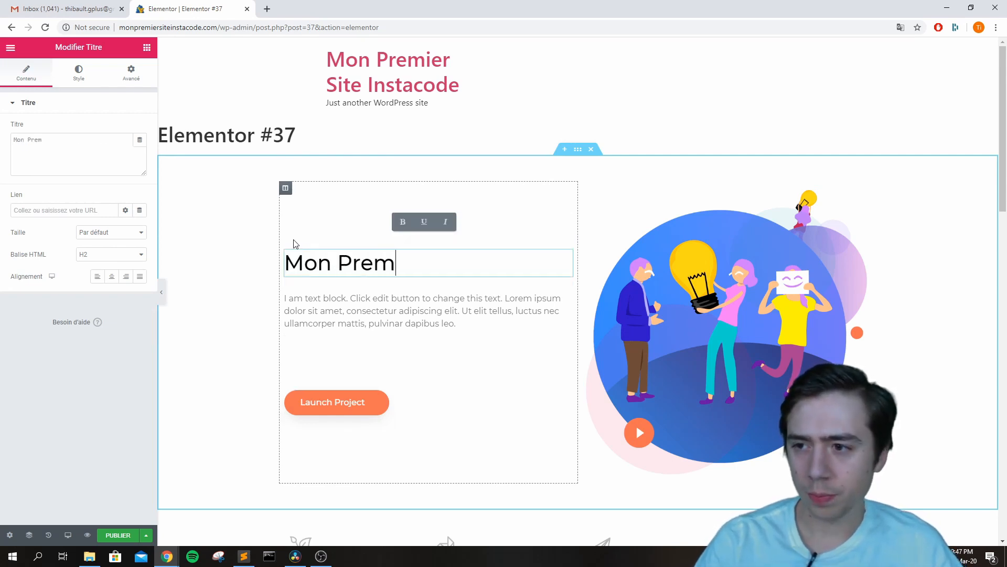
text(ier Site Instacode)
Replace the text block under the heading with "Si tu veux apprendre a programmer facilement et gratuitement, cliques le bouton ci-dessous".
triple_click(383, 312)
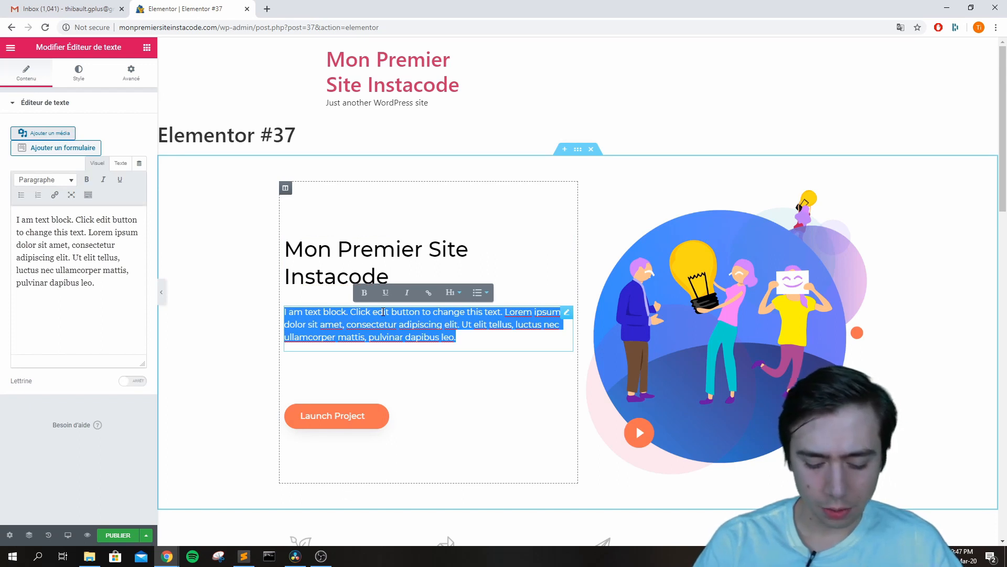
text(Si\)
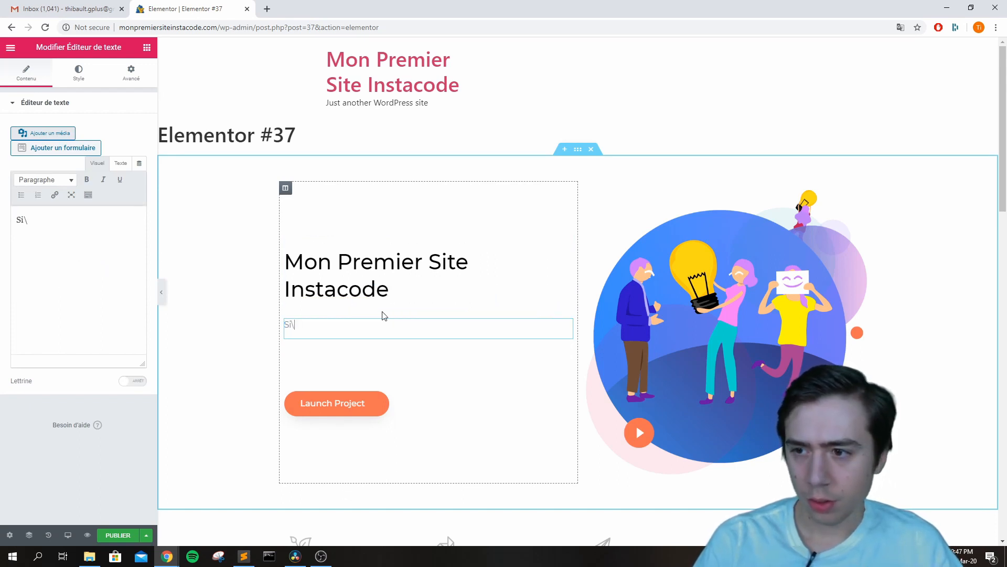
text( tu v)
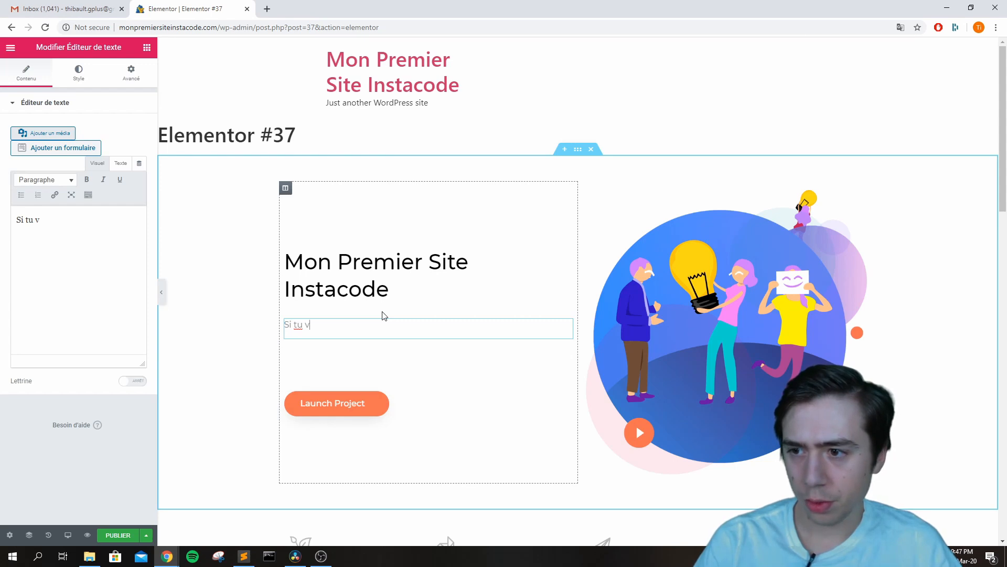
text(eux apprendre a programmer )
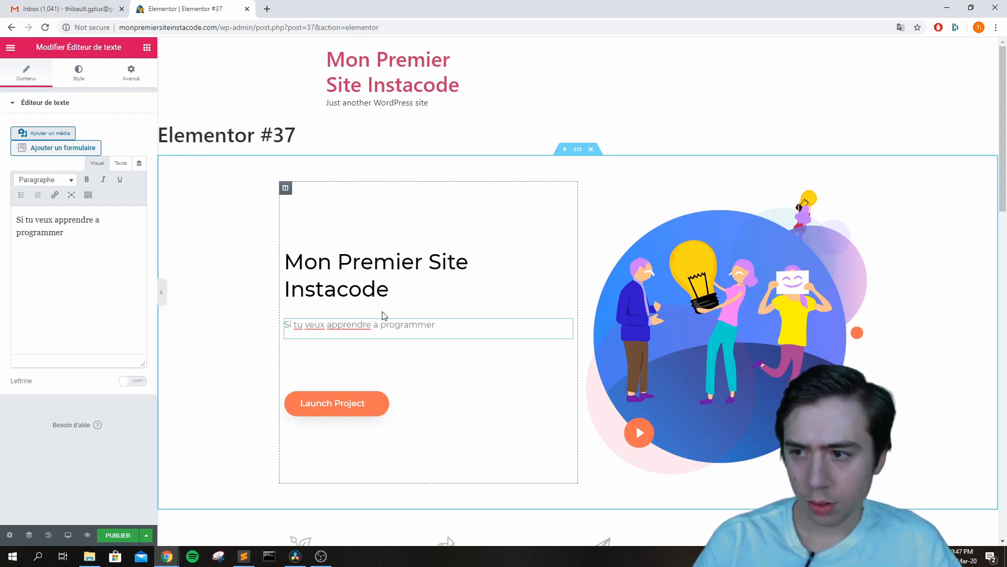
text(facilement et gratuitement, clic)
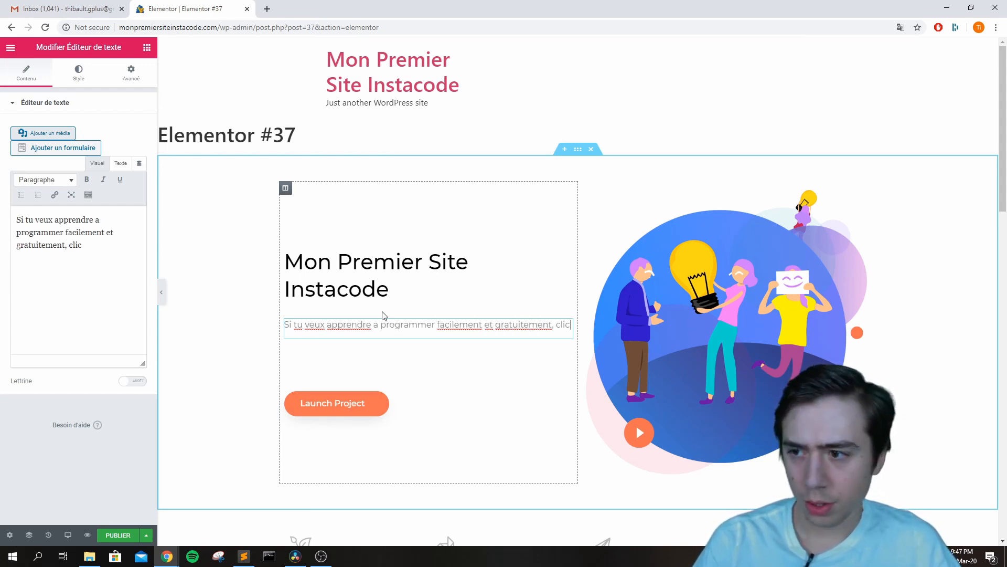
key(BackSpace)
text(ques le bouton s)
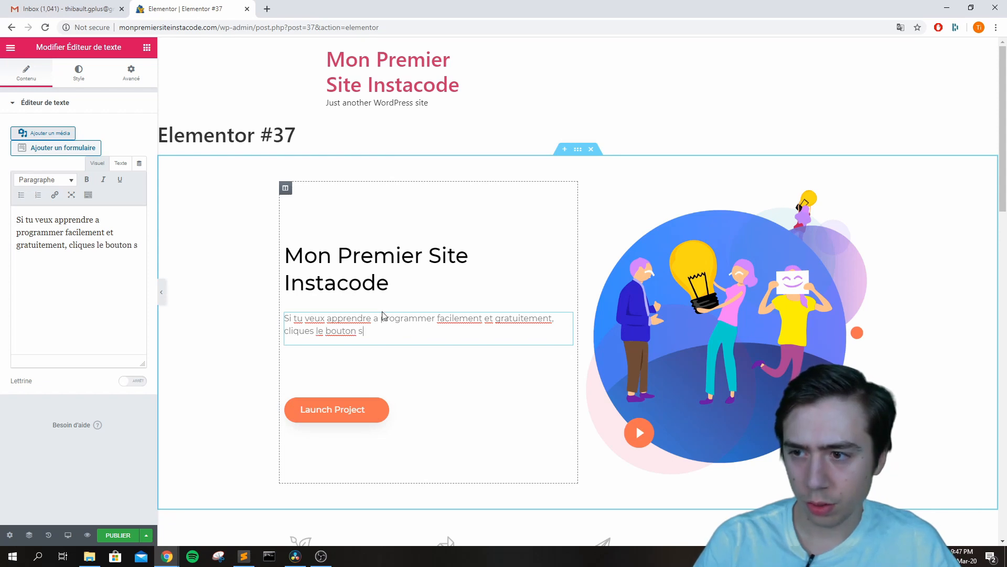
key(BackSpace)
text(ci-dessous)
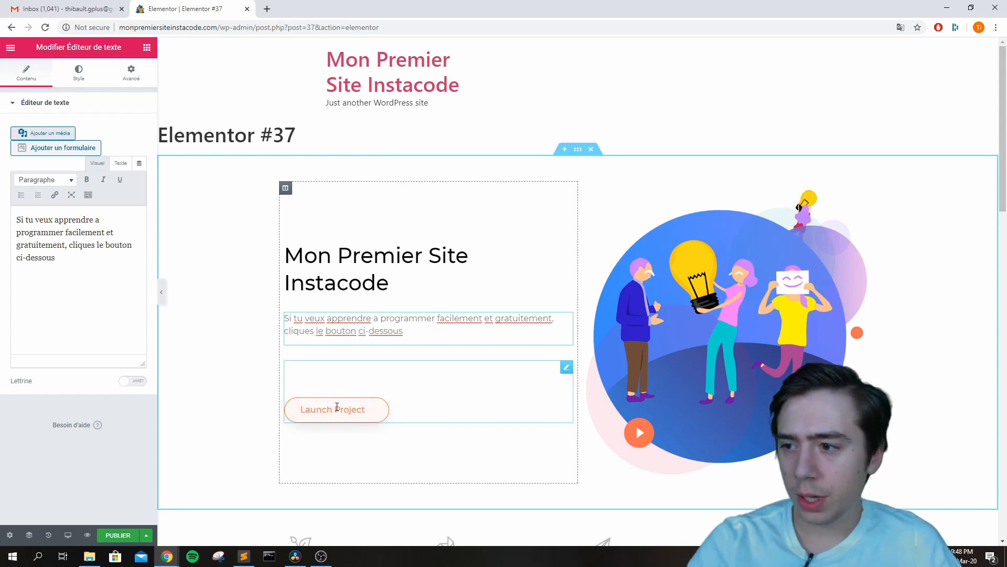
Replace the "Launch Project" button label below the intro text with "S'inscrire".
click(343, 406)
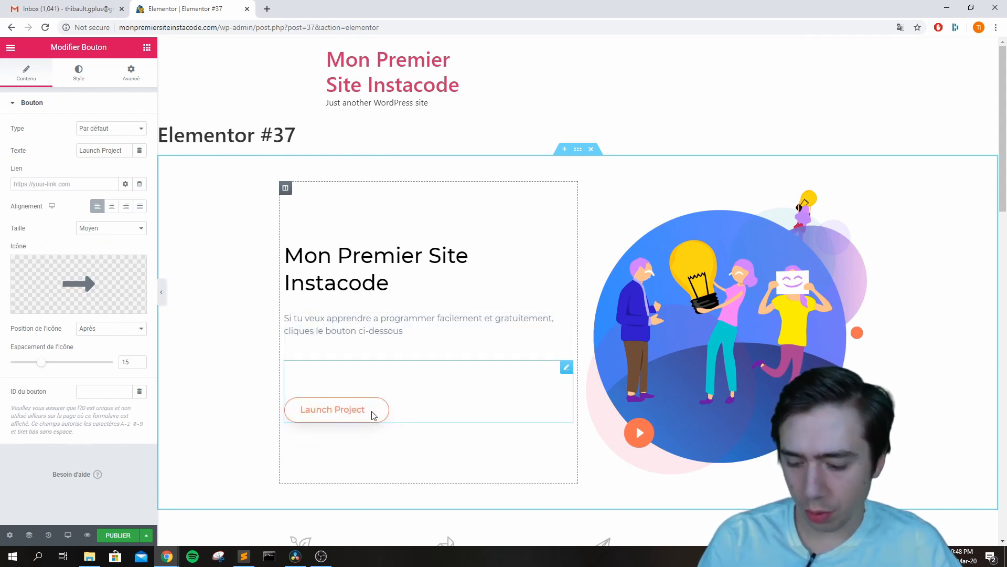
click(374, 415)
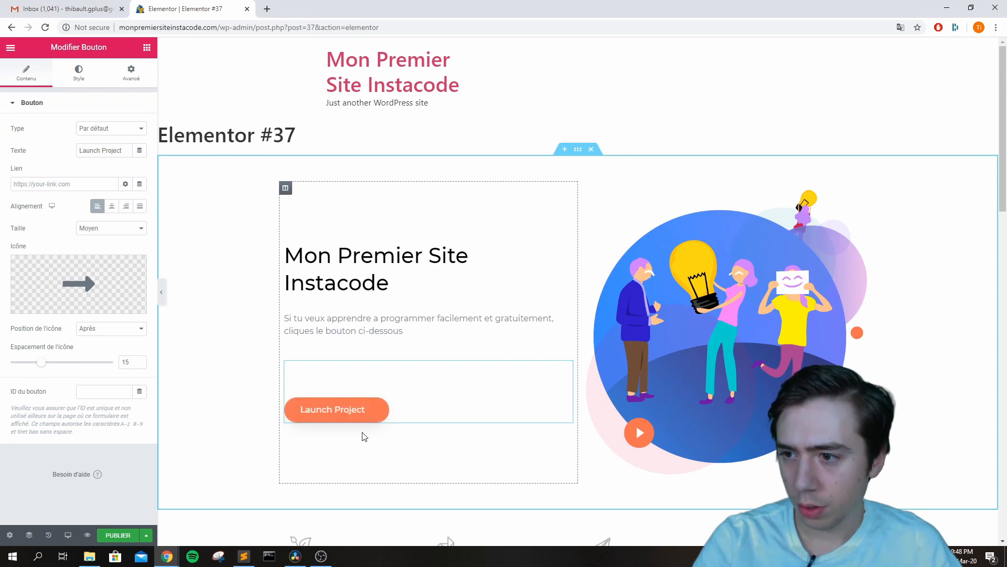
triple_click(364, 410)
text(S)
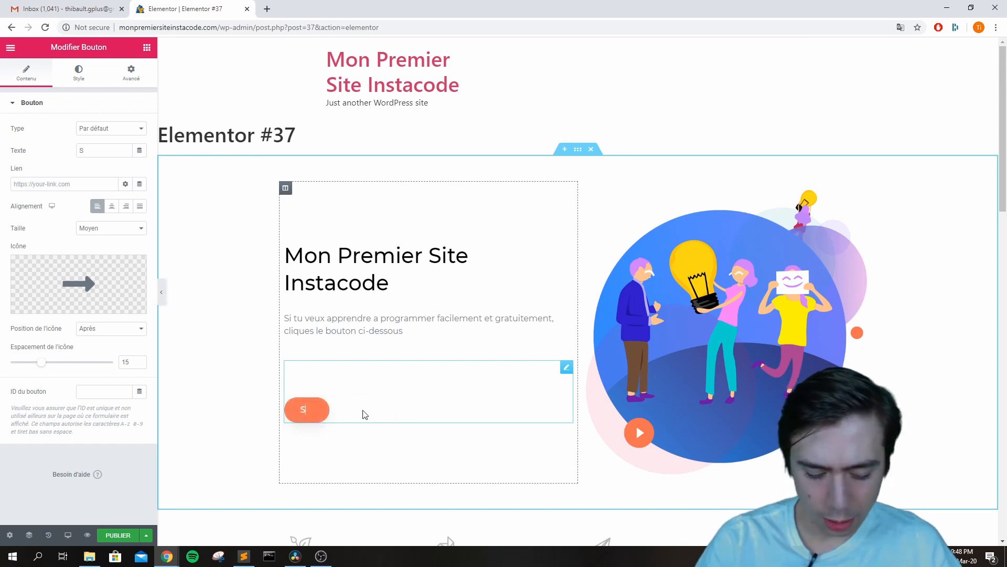
text('inscrire)
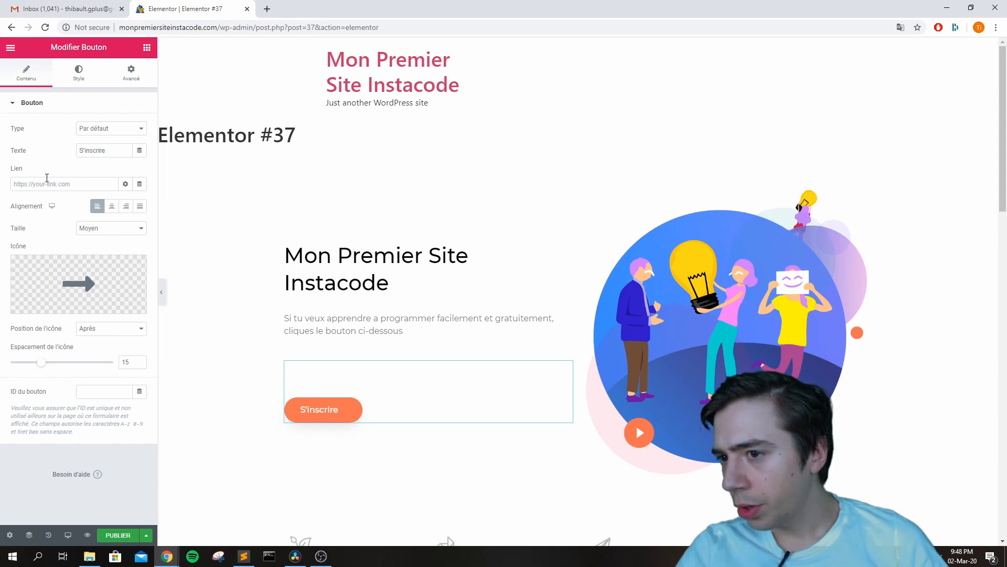
click(25, 183)
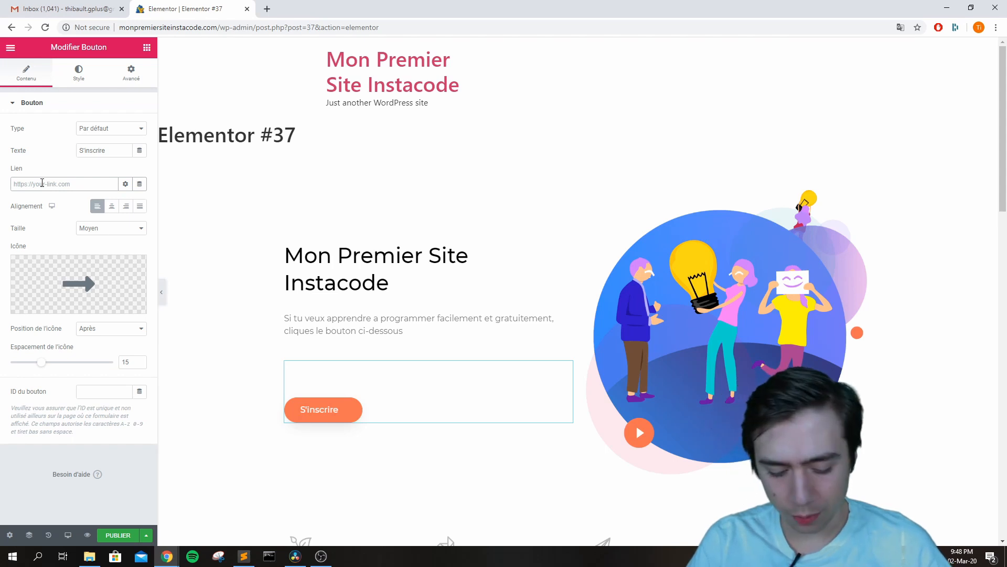
text(http)
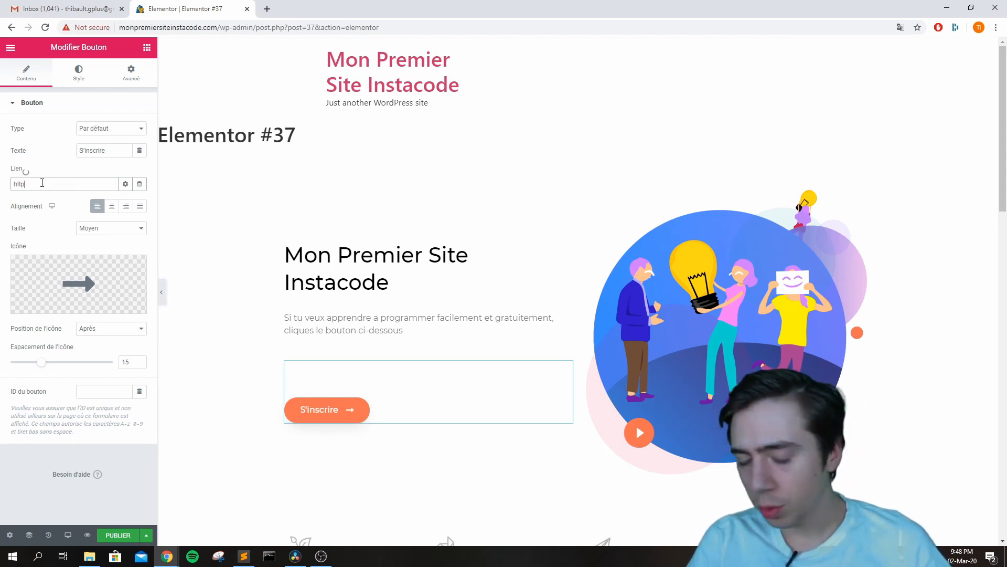
text(s:)
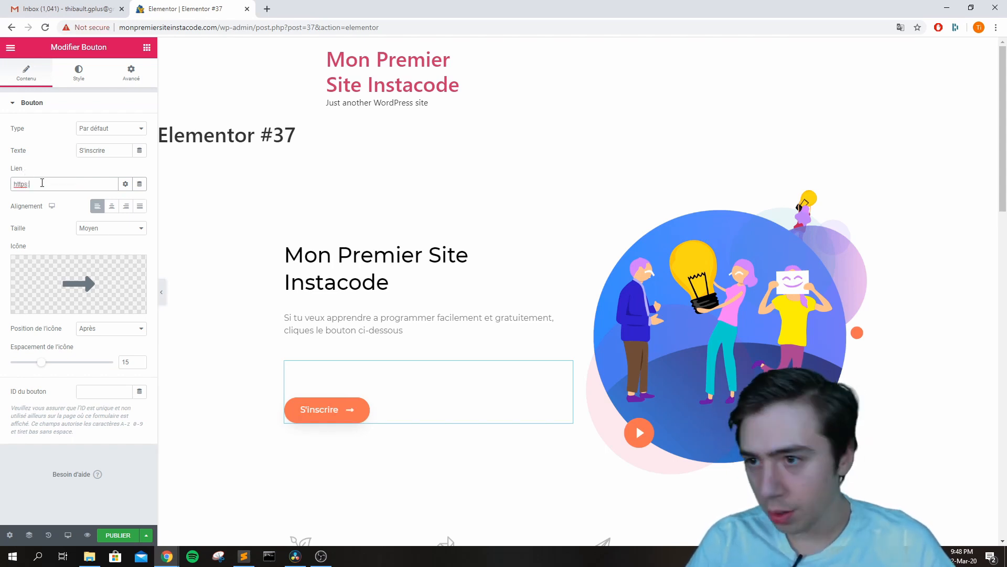
text(//)
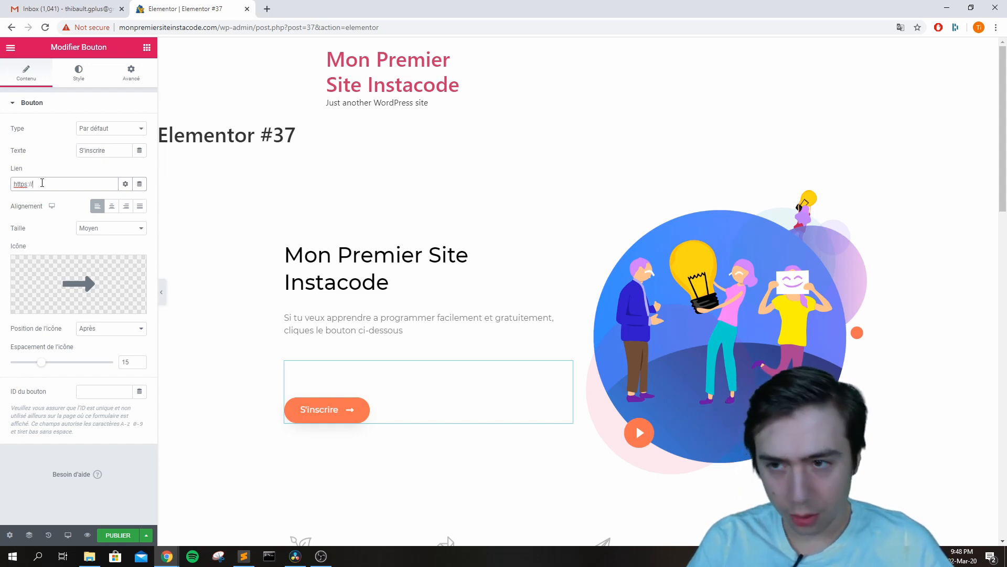
text(google<)
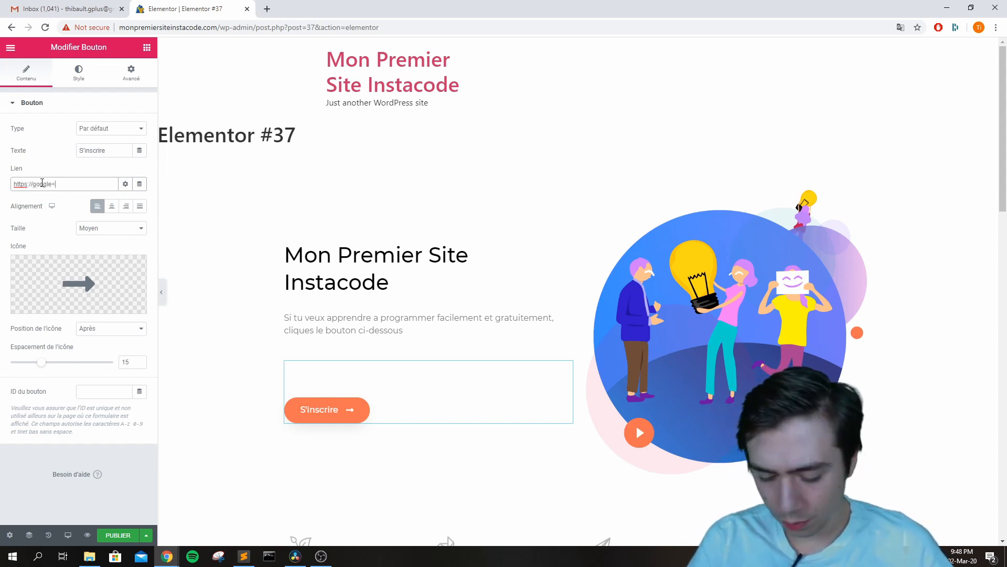
key(BackSpace)
text(.com)
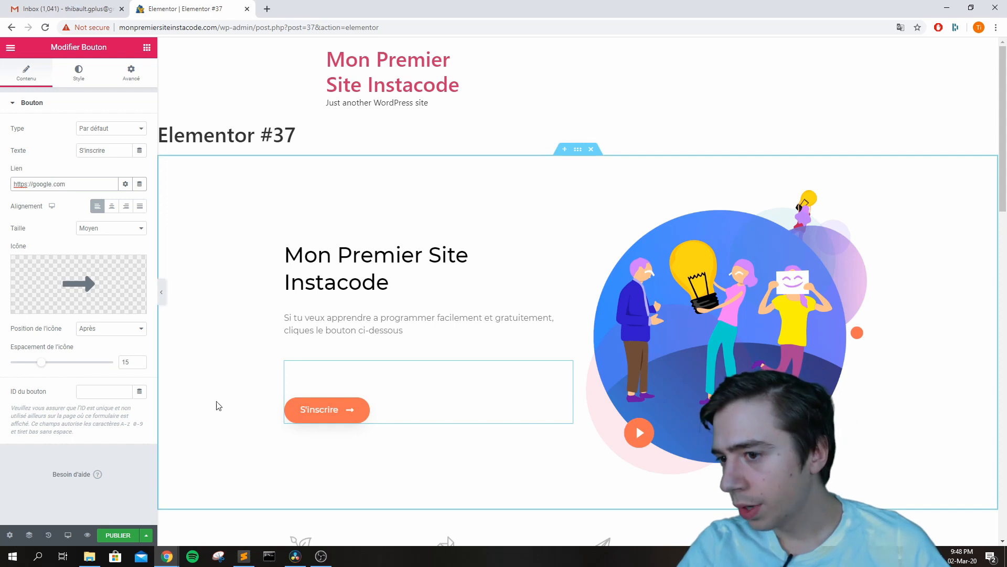
click(317, 413)
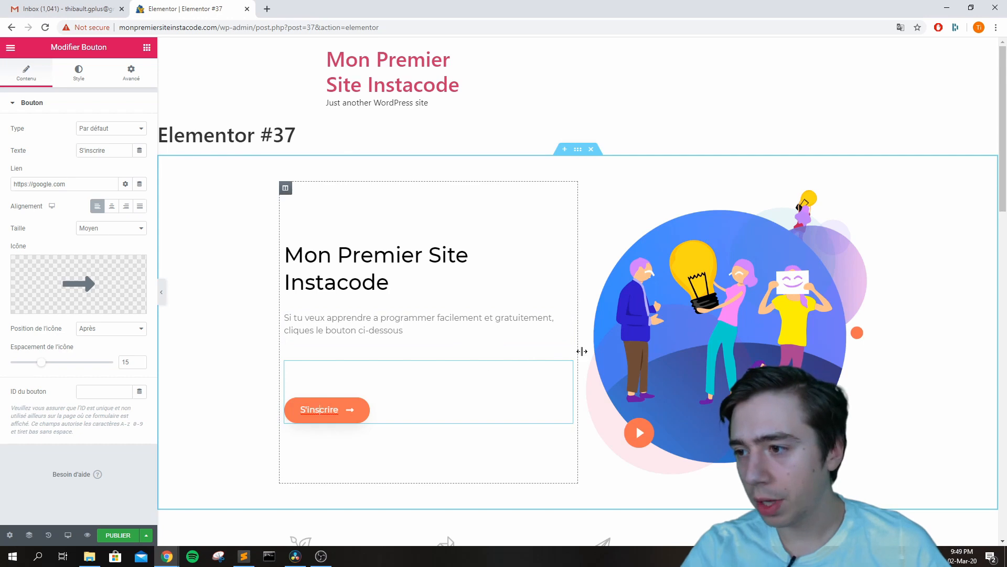
Replace the illustration beside the main heading with the city street photo 11E20A0779.jpg from the media library.
click(754, 304)
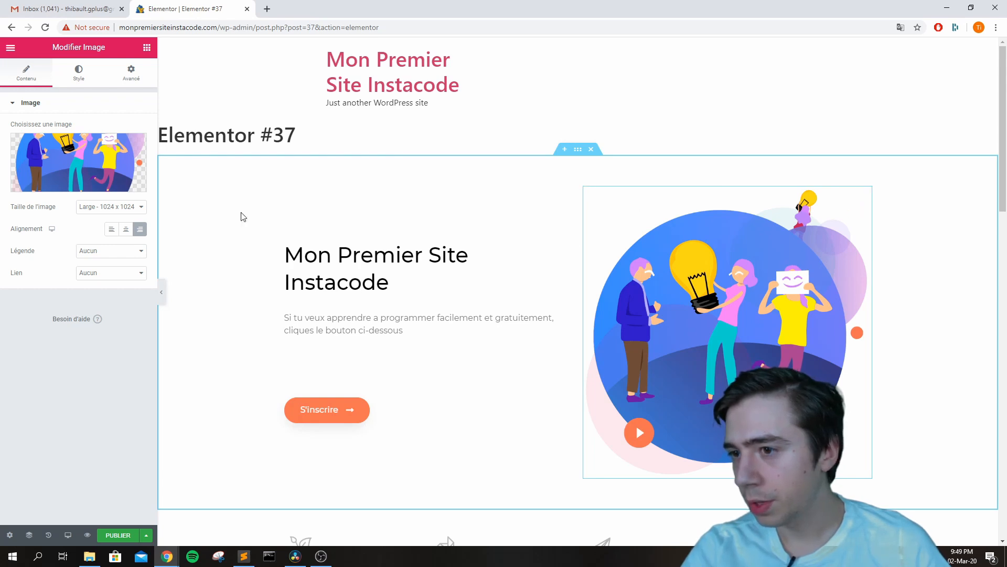
mouse_move(48, 190)
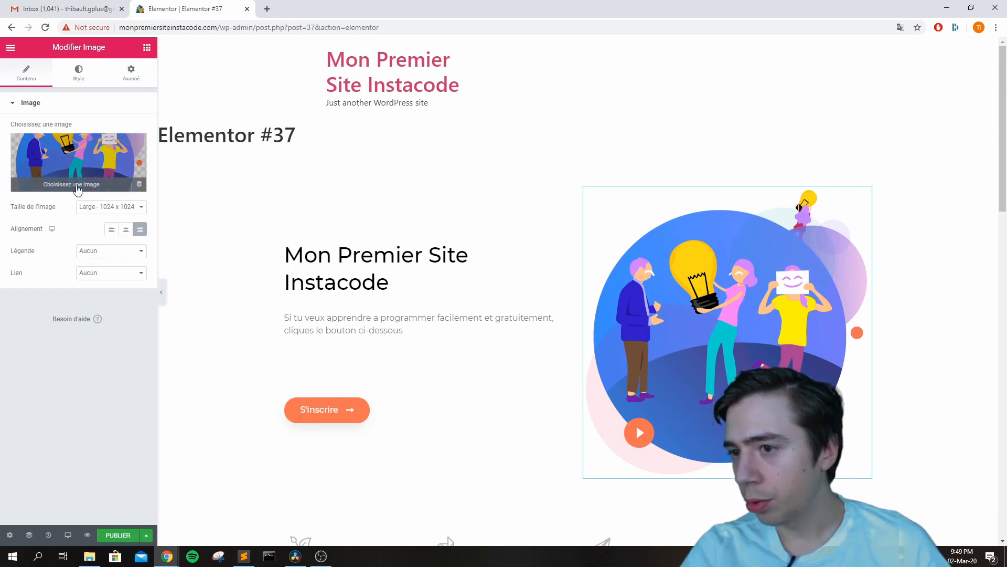
click(68, 188)
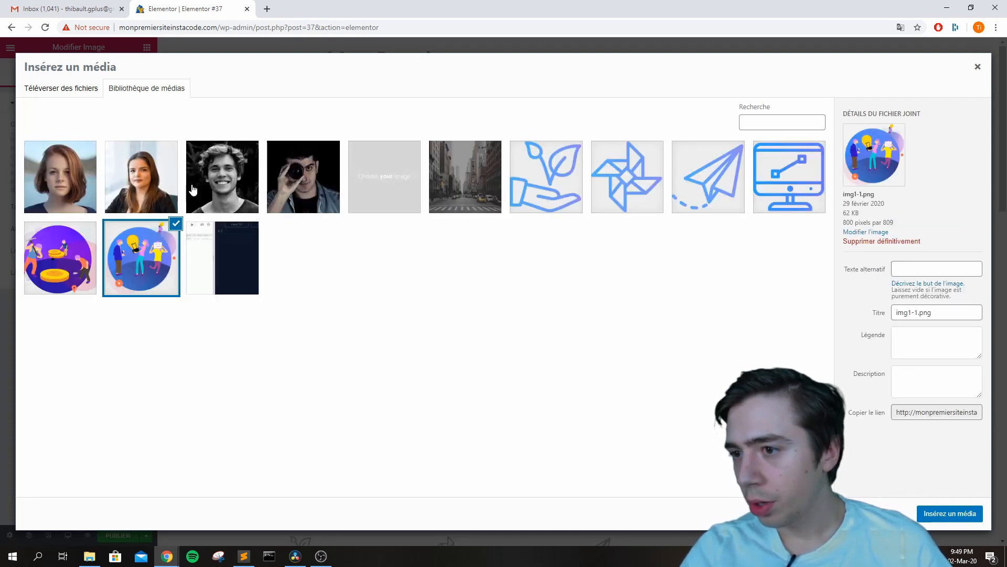
click(453, 175)
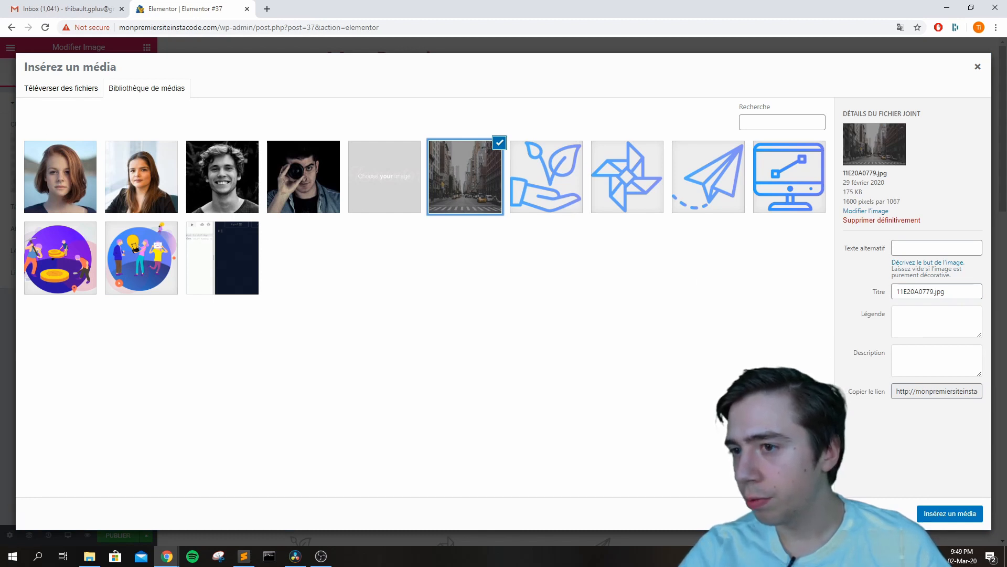
click(69, 92)
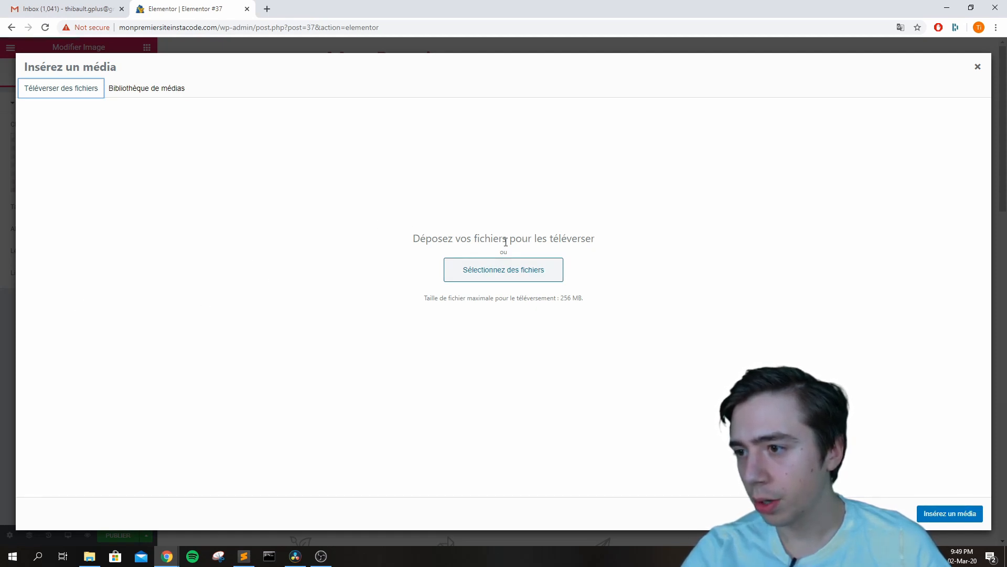
click(157, 90)
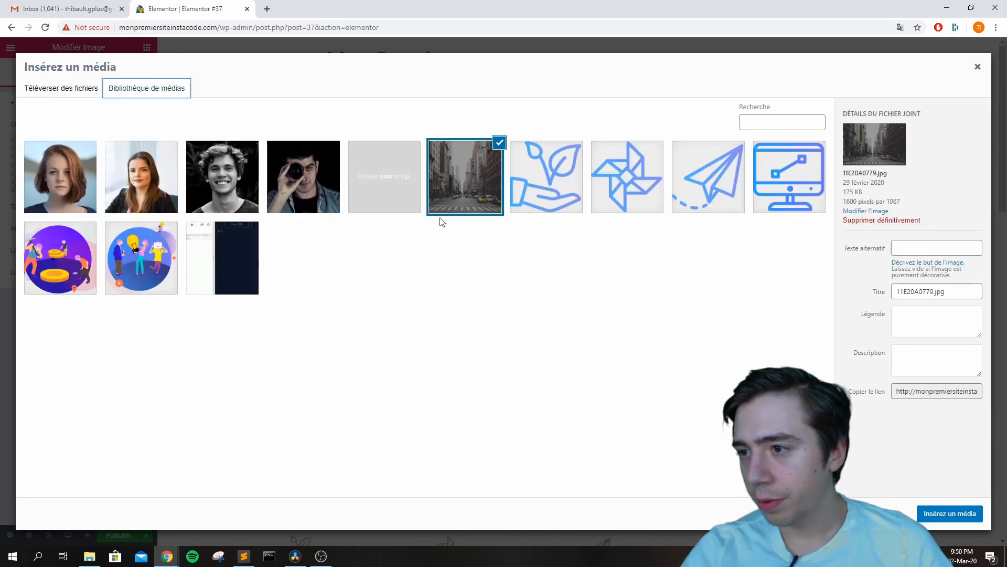
click(449, 189)
click(454, 195)
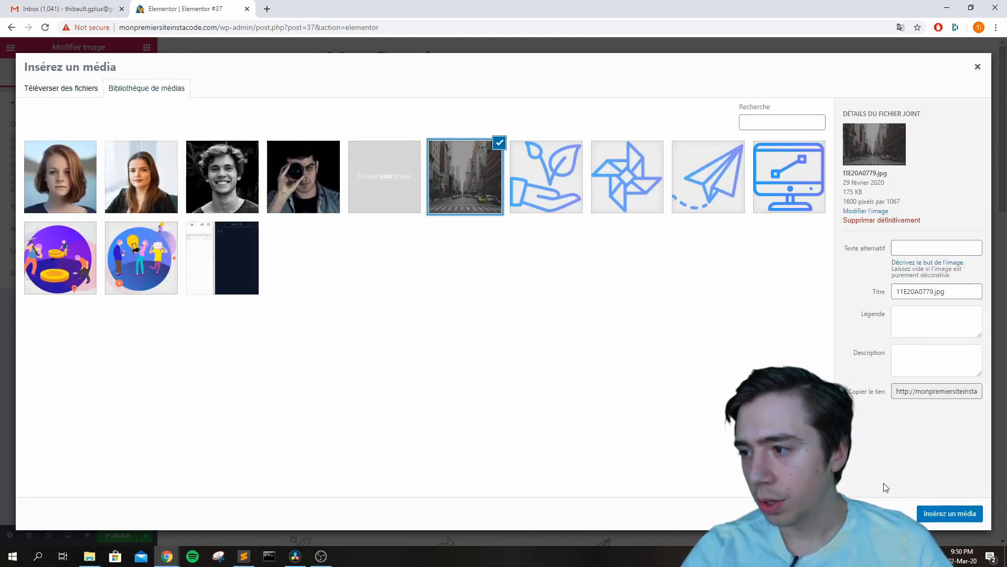
click(944, 518)
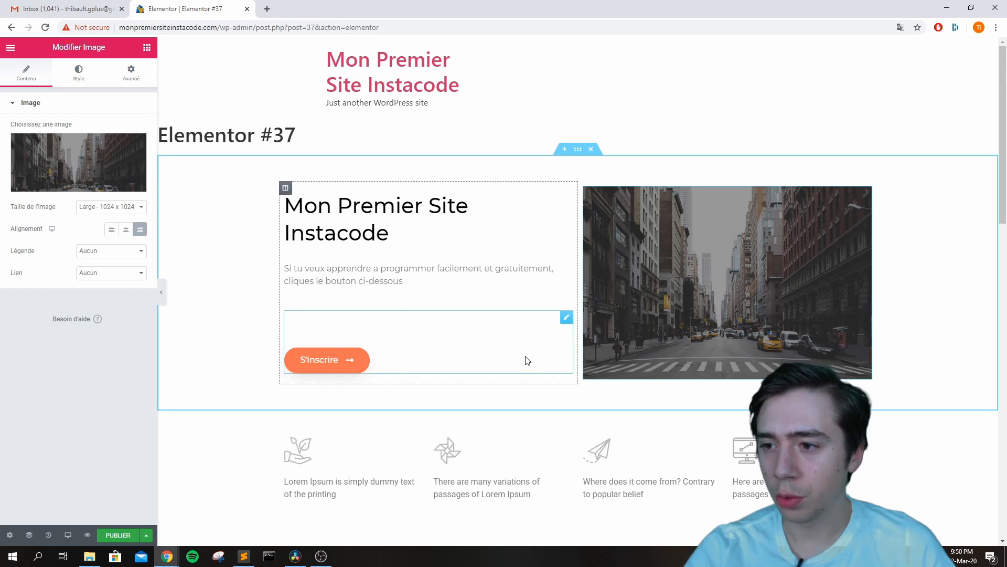
Replace the description of the first image box, the one with the plant icon, with "Instacode aide l'environement".
scroll(493, 318, down, 2)
scroll(489, 310, down, 1)
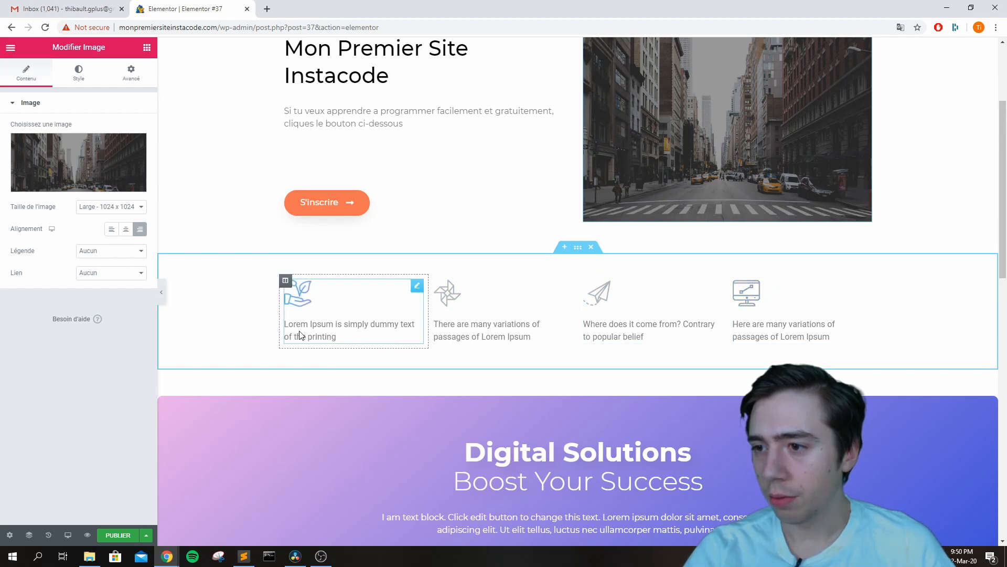
click(334, 325)
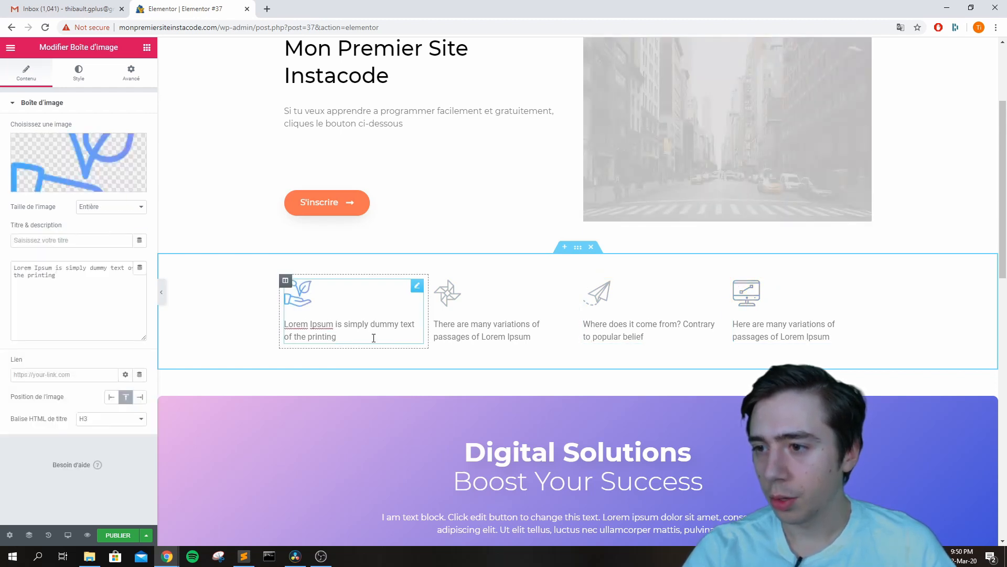
drag(372, 338, 286, 321)
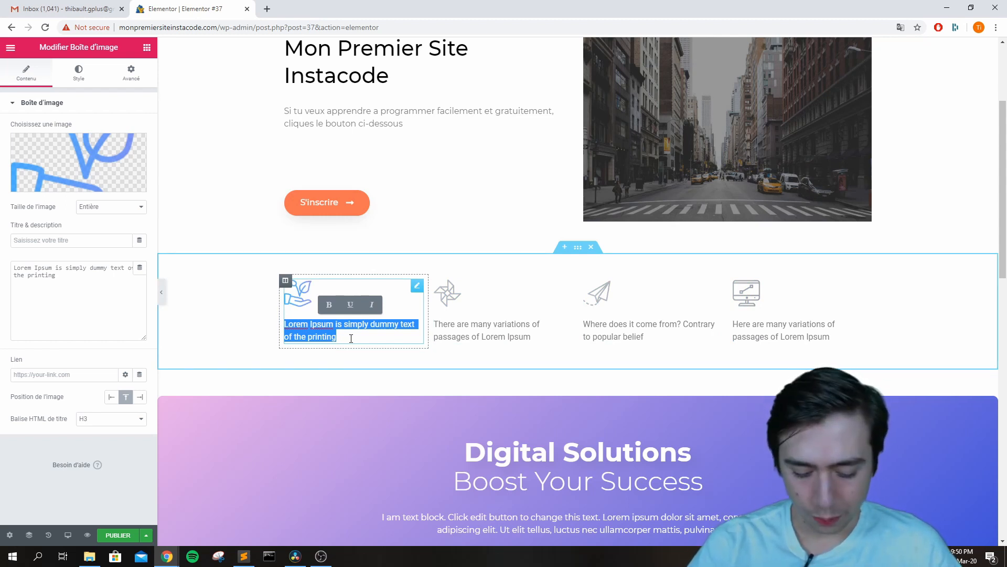
text(Inst)
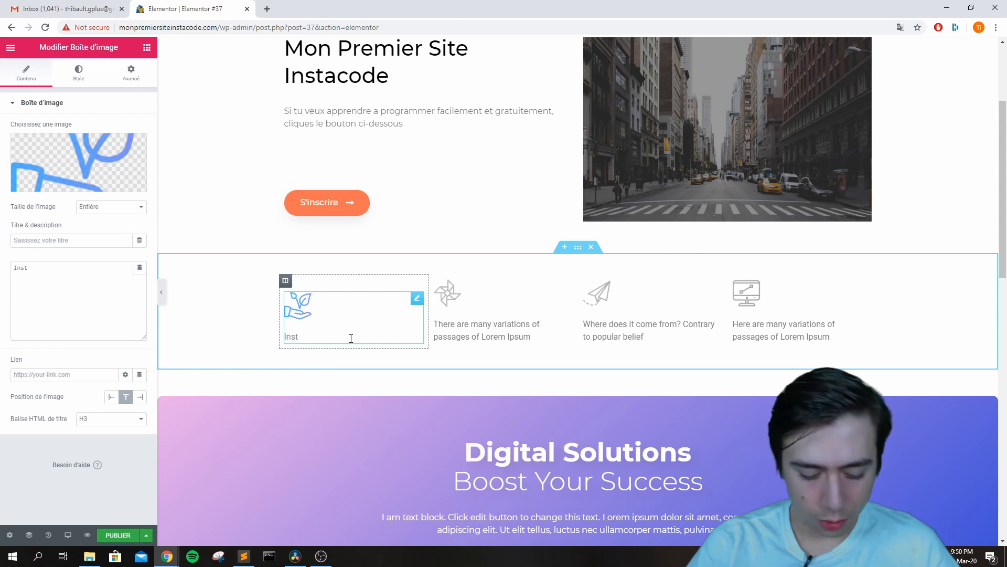
text(acode ai)
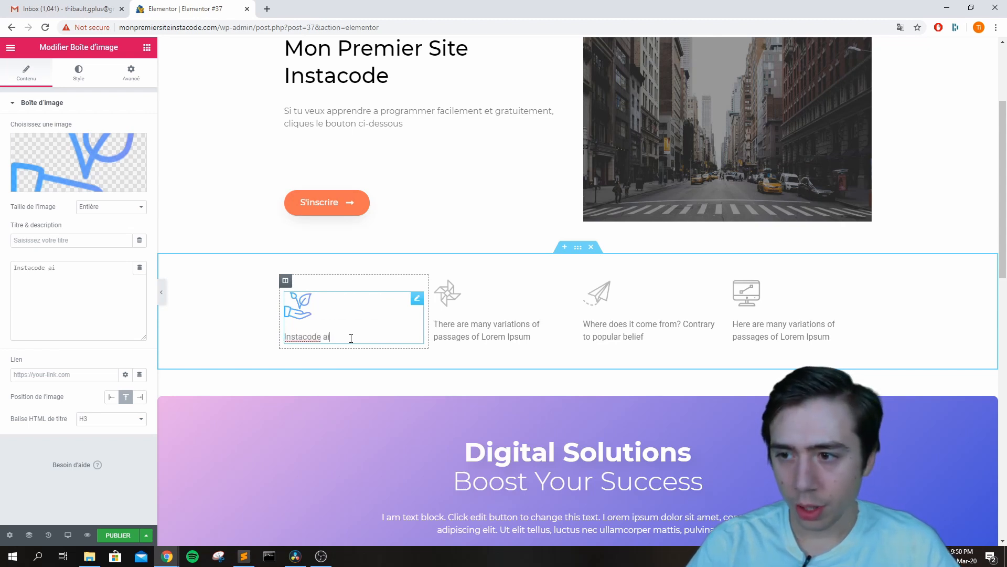
text(de 1)
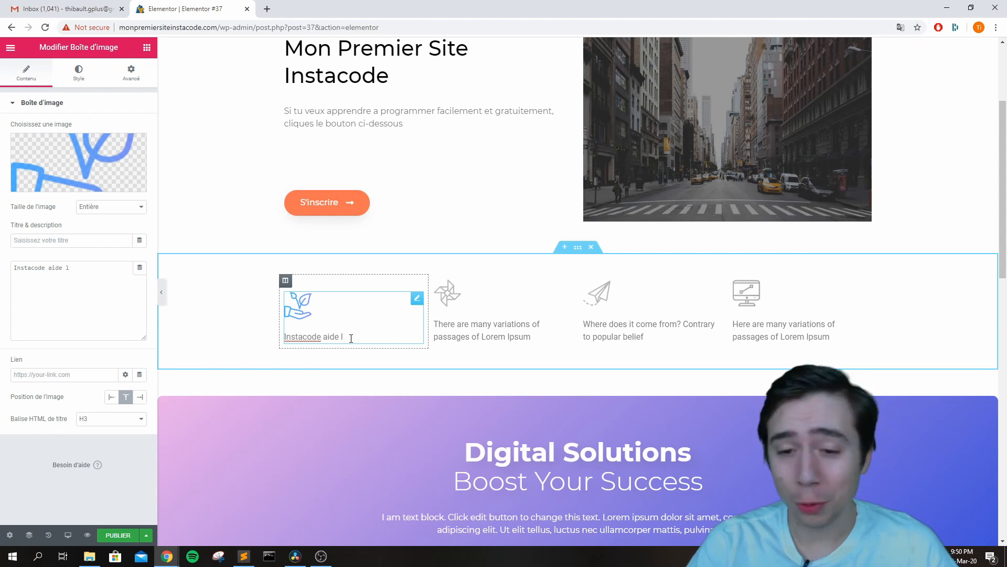
text('environement)
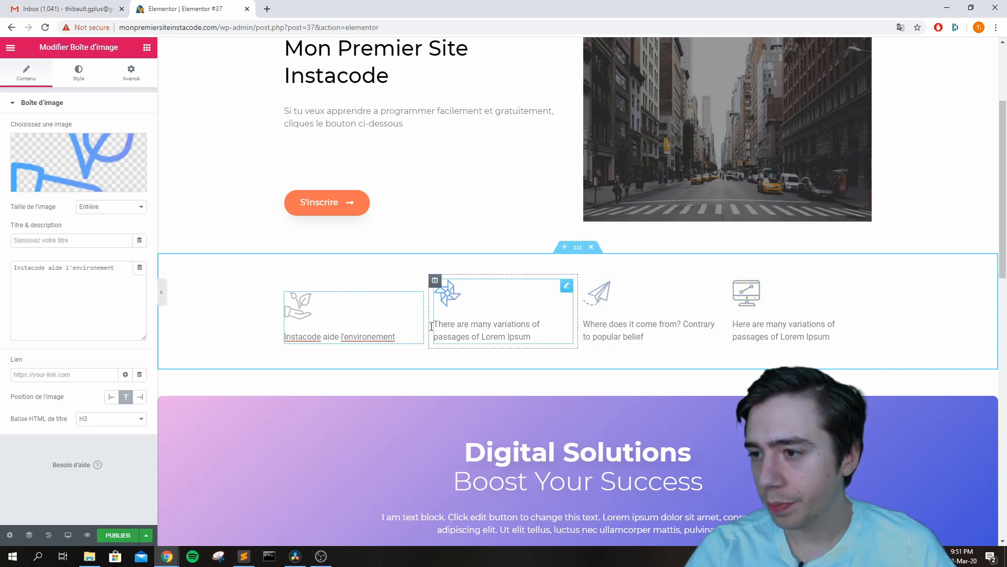
click(301, 306)
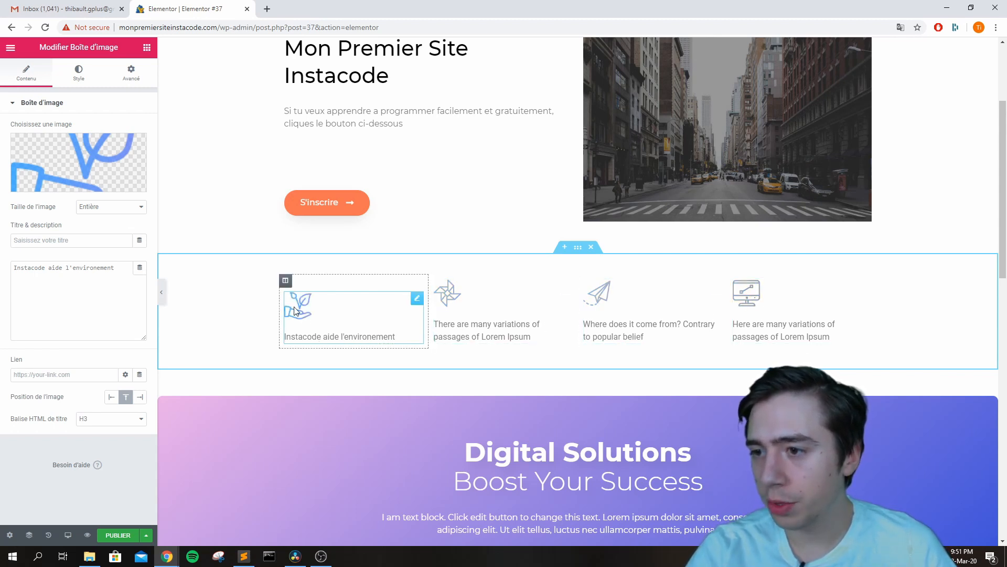
click(84, 180)
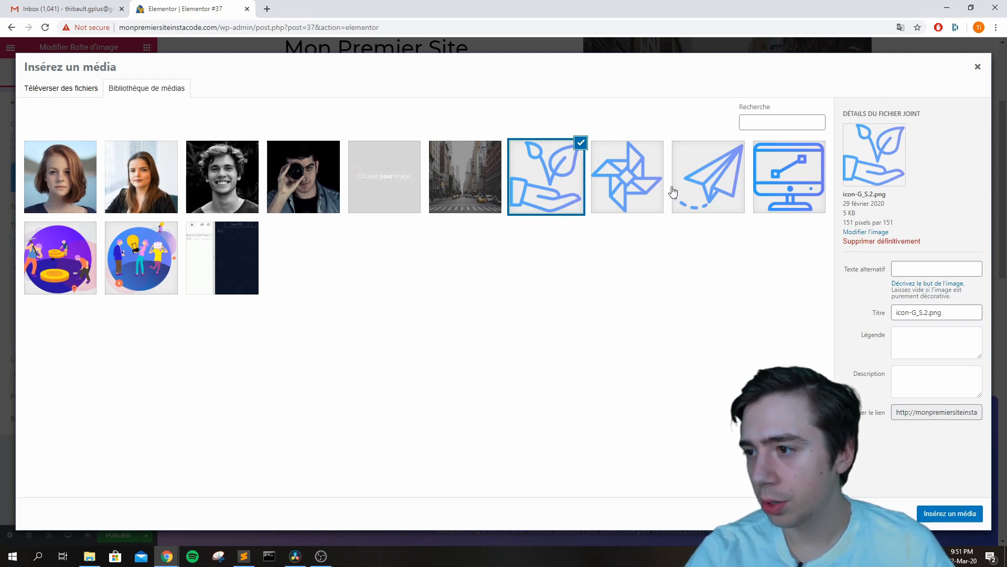
click(977, 67)
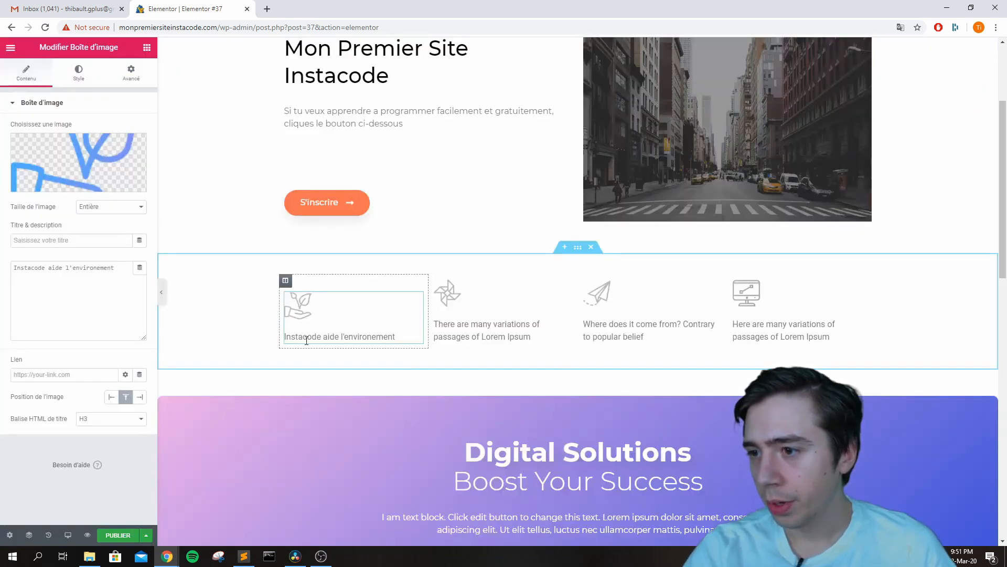
Examine the "Digital Solutions" banner's heading and text block, and look over the page sections from the main heading to the counters.
scroll(413, 335, down, 2)
scroll(414, 335, down, 2)
scroll(504, 290, down, 2)
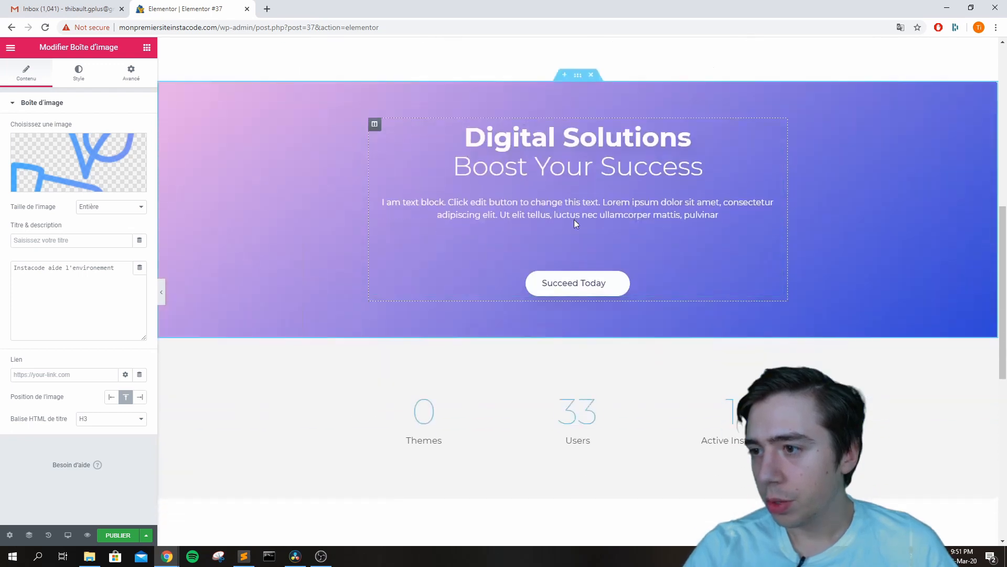
click(473, 135)
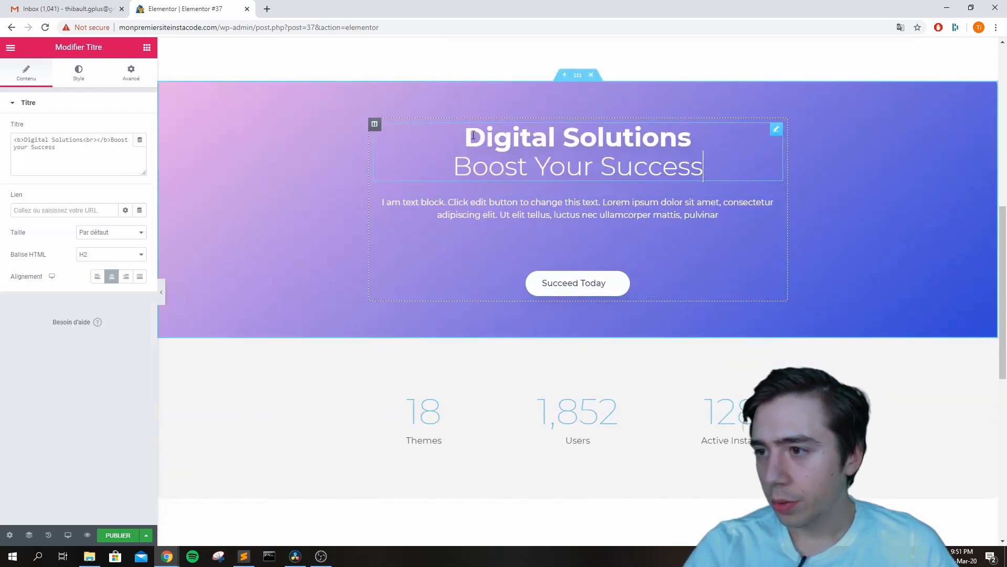
drag(465, 136, 701, 148)
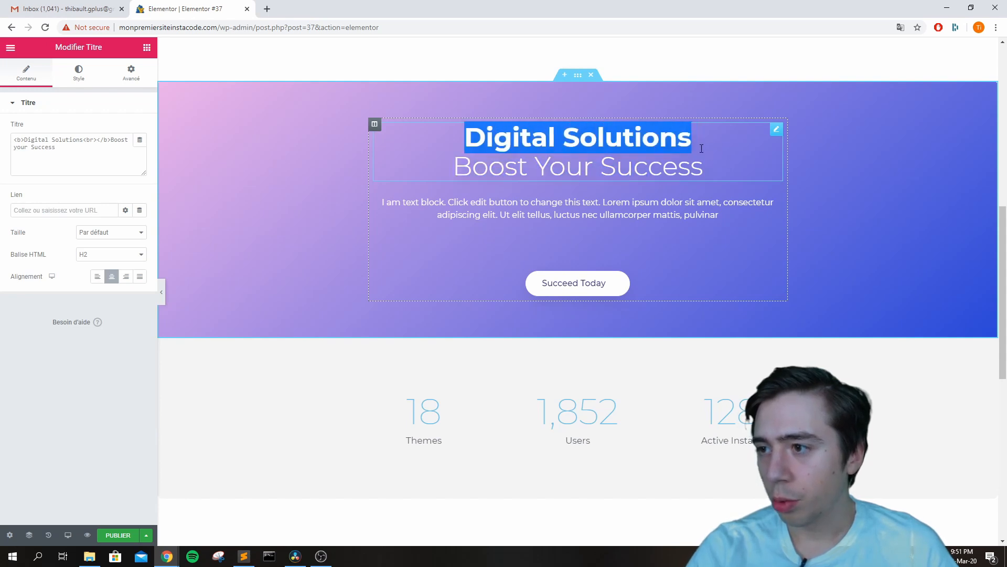
click(732, 182)
drag(441, 204, 728, 214)
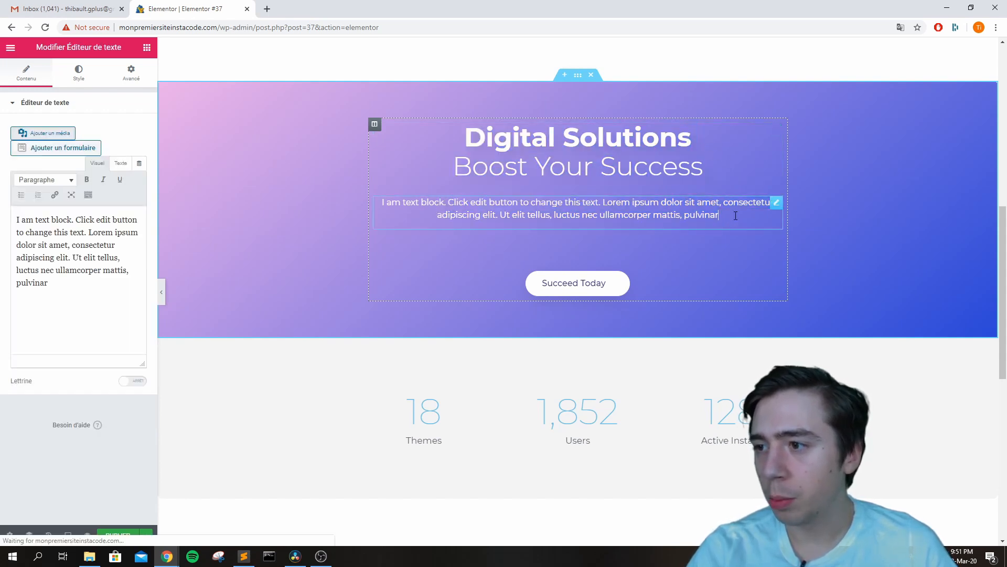
scroll(562, 288, up, 5)
scroll(519, 237, up, 3)
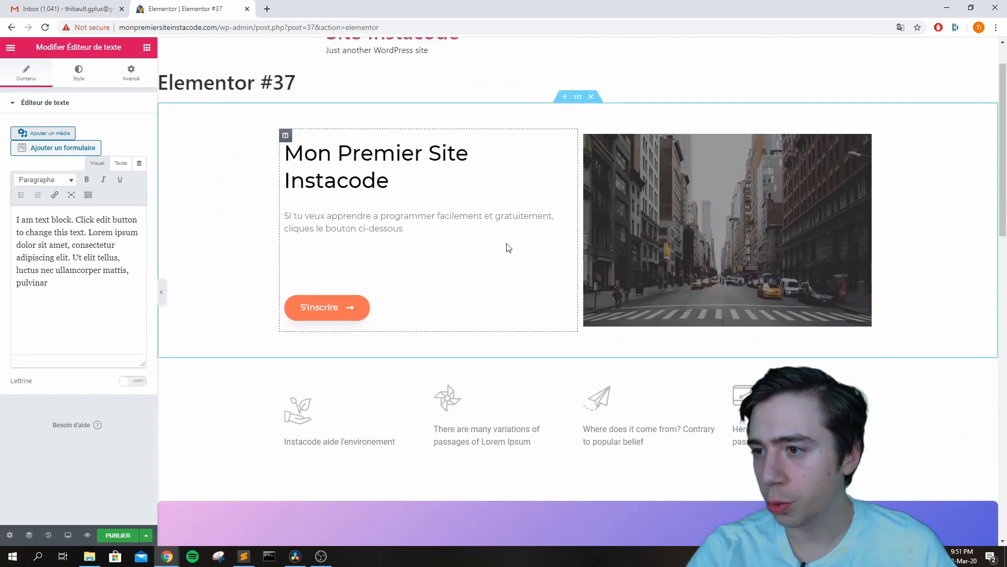
scroll(530, 297, down, 13)
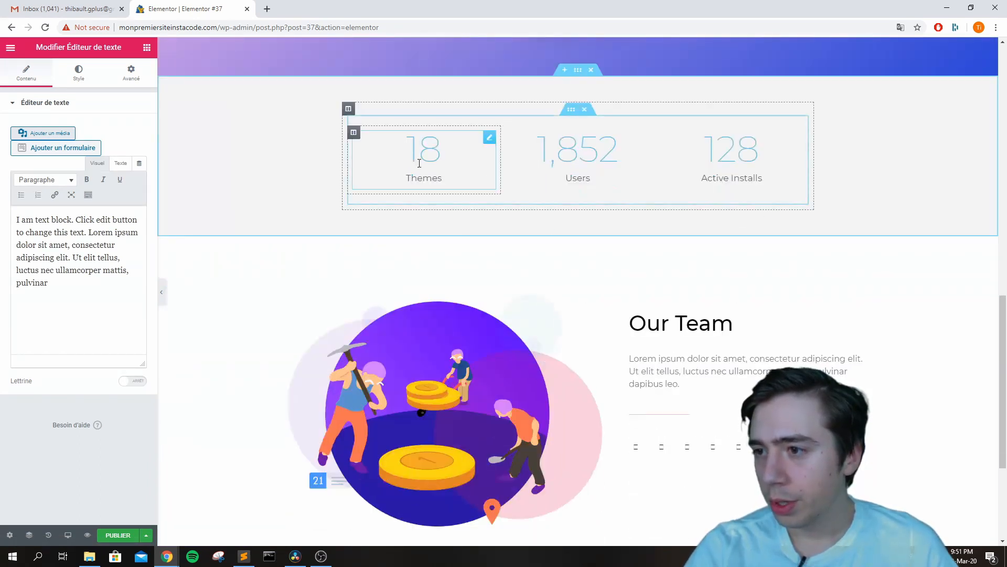
Set the starting number of the "Themes" counter to 6.
scroll(484, 184, up, 10)
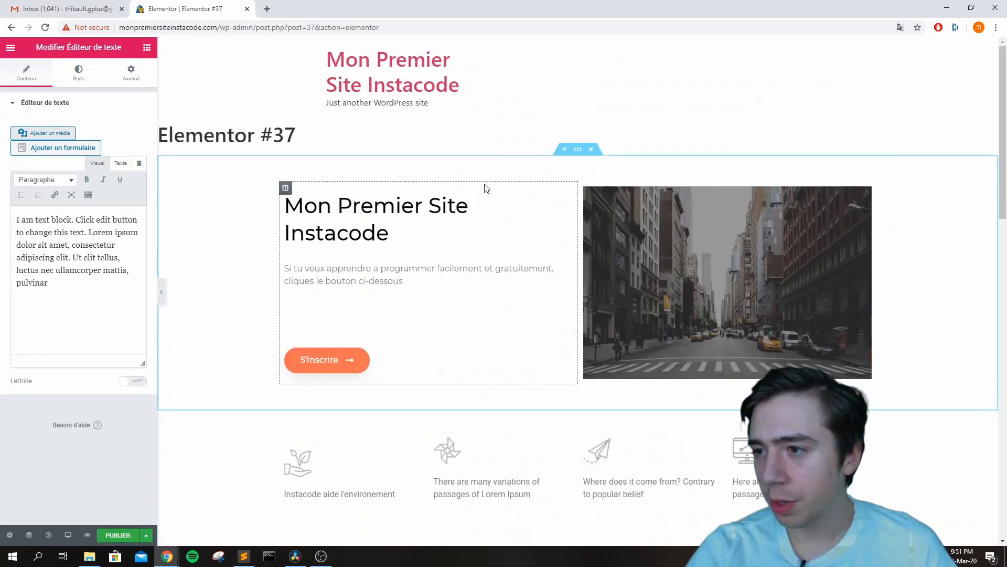
scroll(485, 187, down, 11)
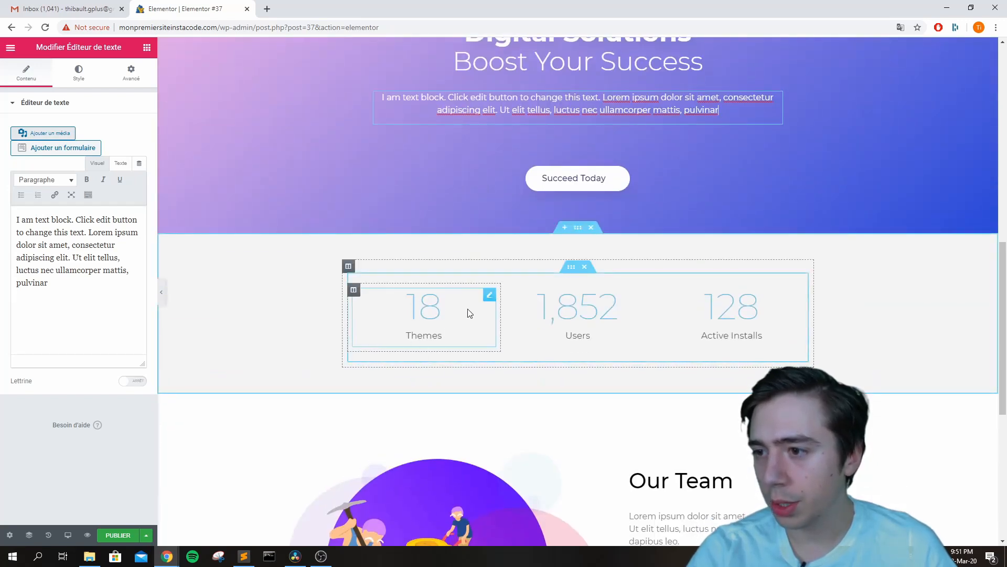
click(745, 299)
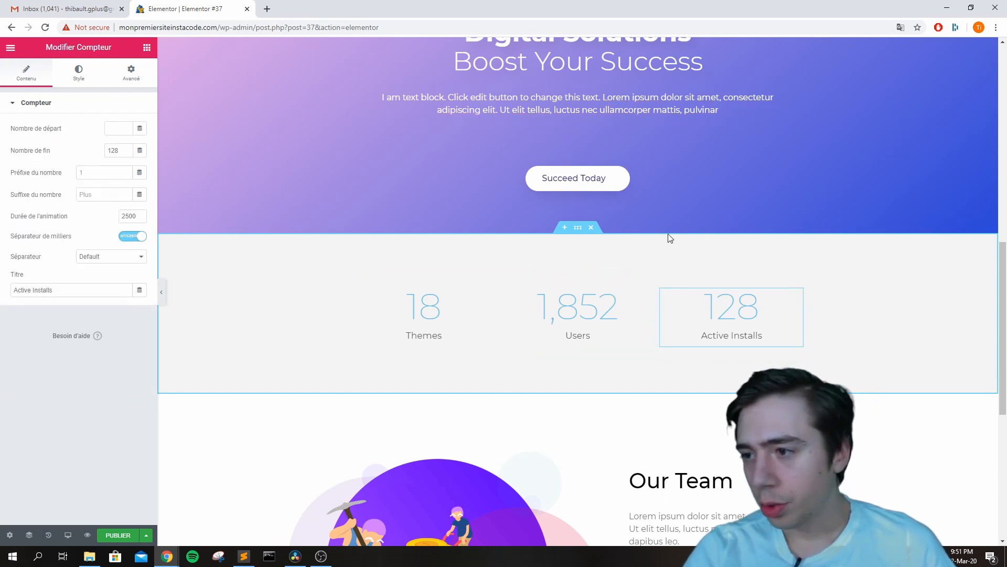
click(415, 311)
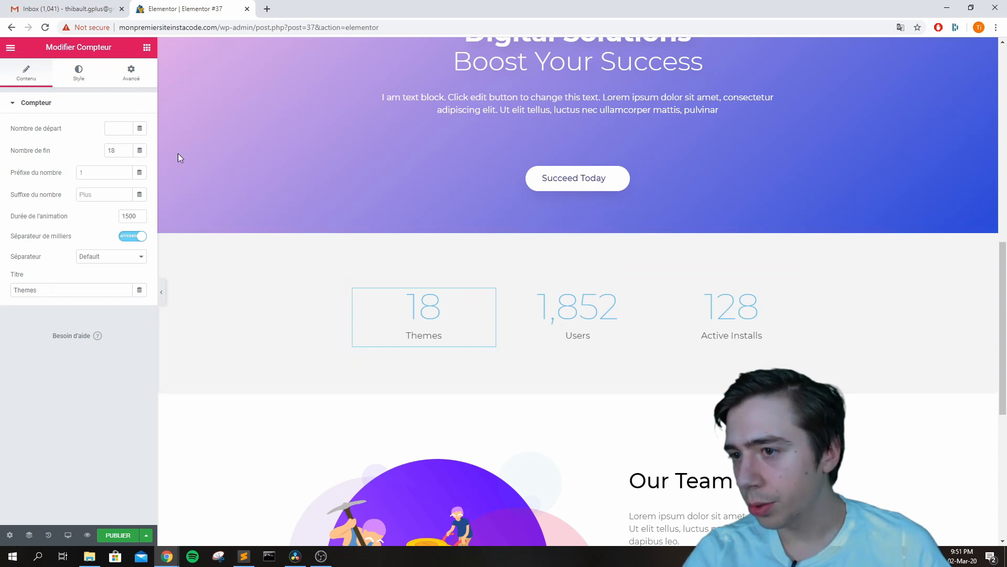
click(111, 127)
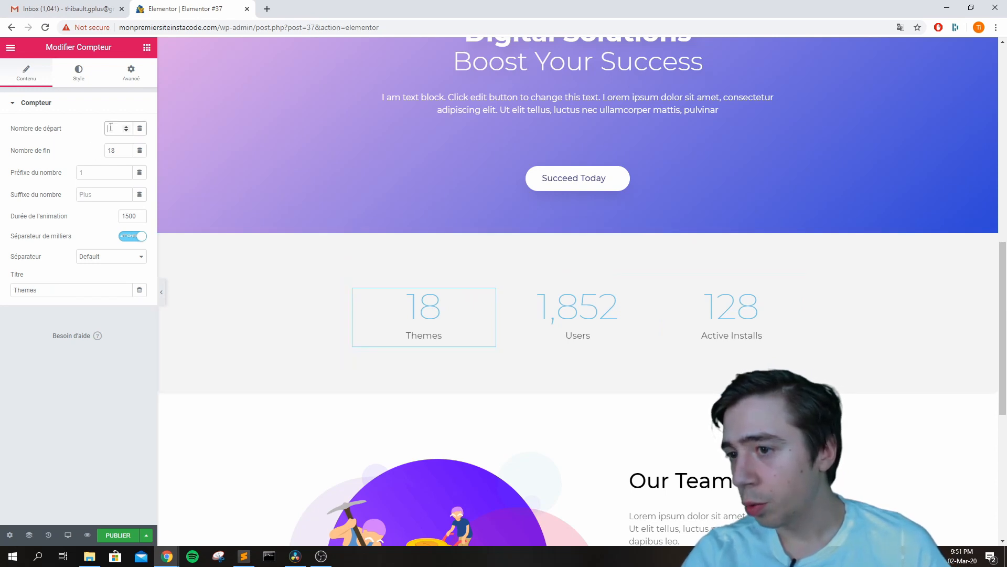
text(0)
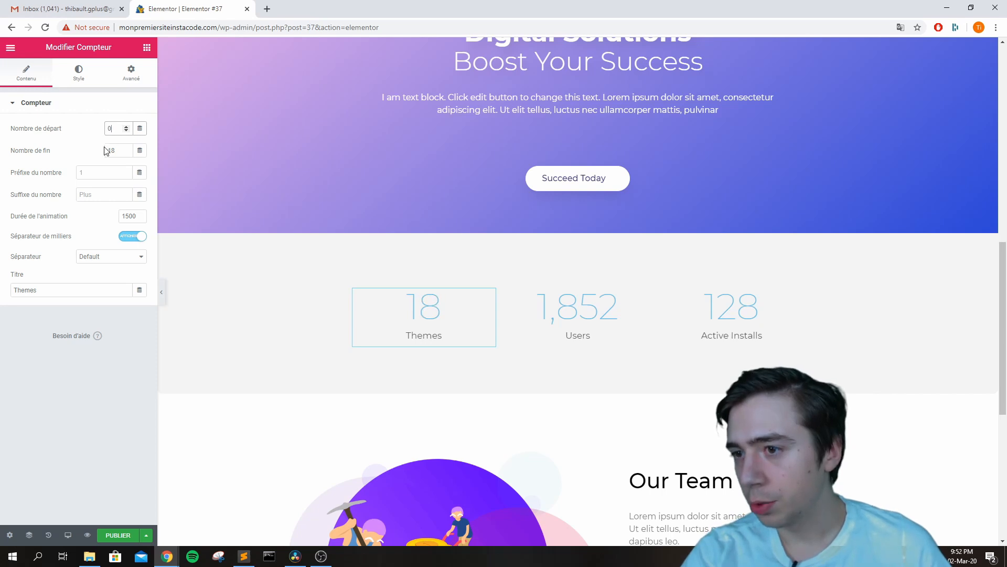
click(116, 151)
click(113, 128)
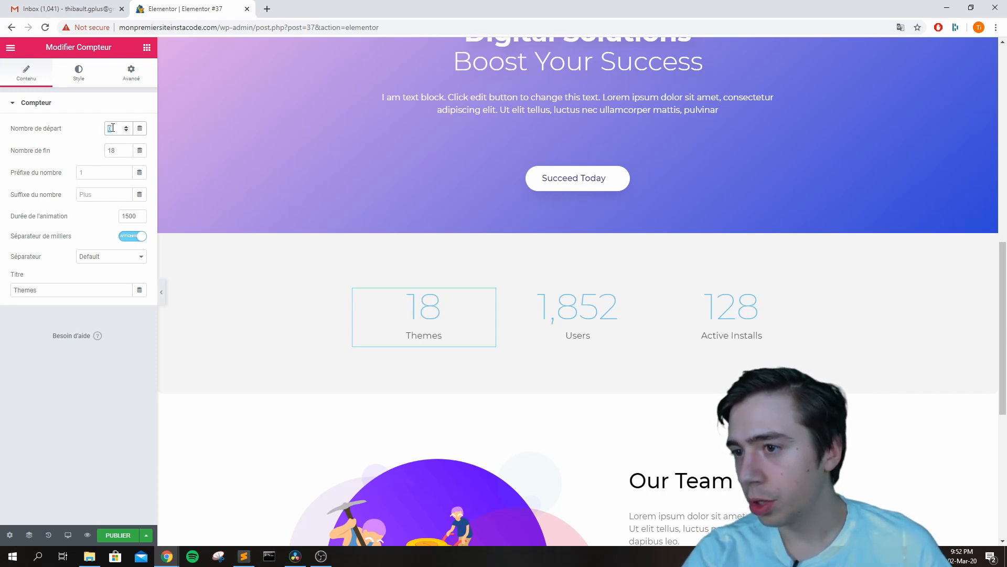
text(6)
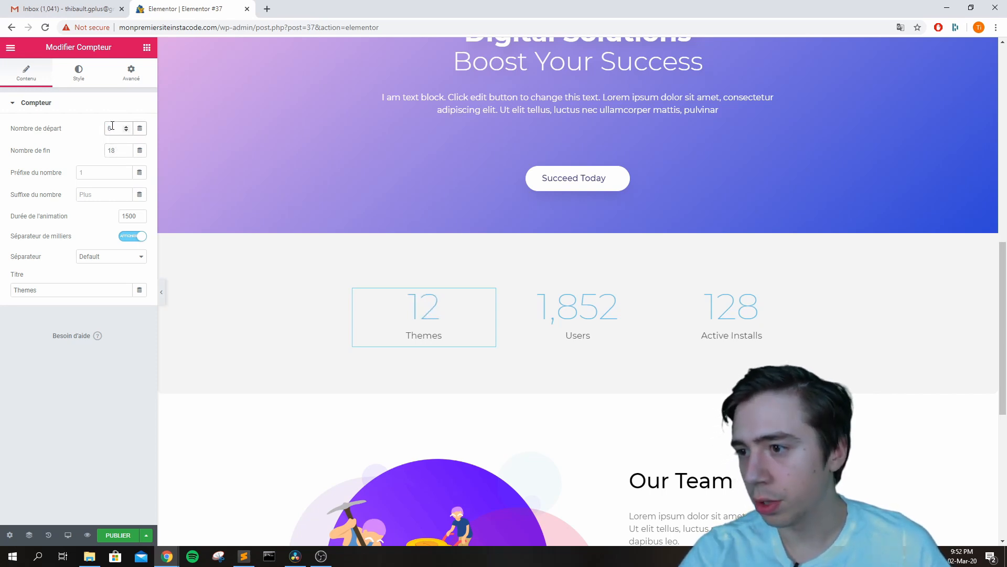
Try to replace the "Themes" counter's label with "Benvole" directly on the page.
scroll(389, 218, up, 6)
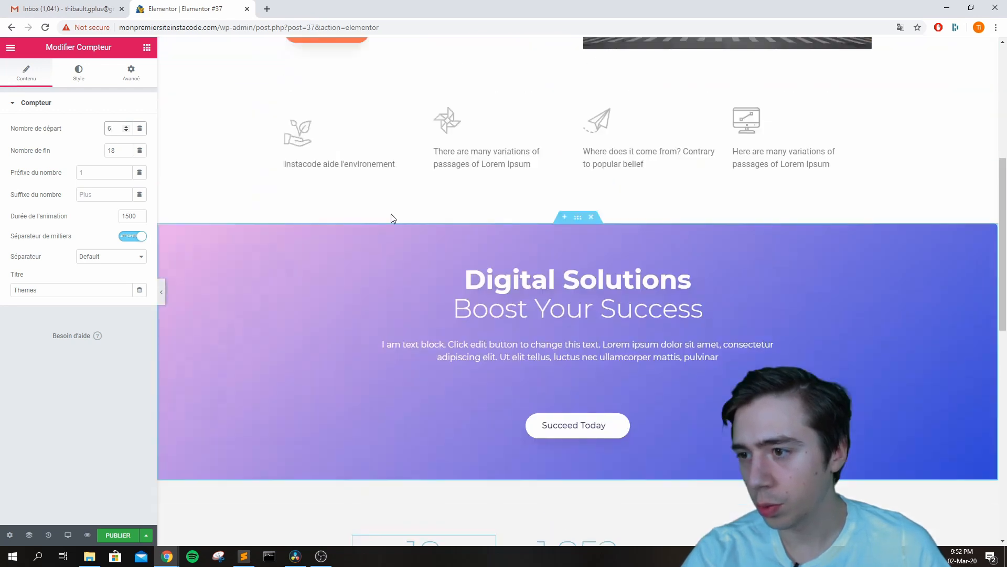
scroll(388, 218, down, 9)
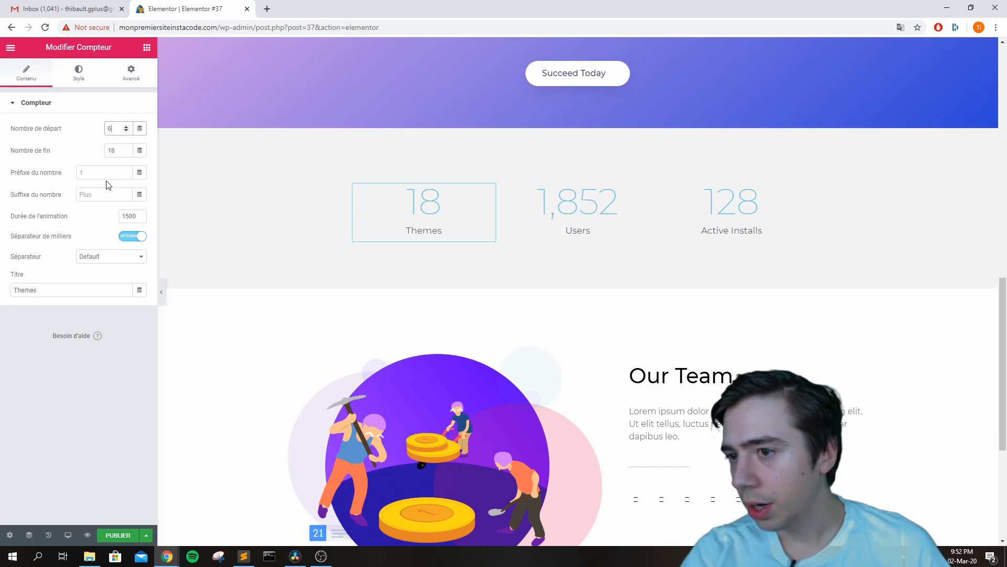
click(429, 232)
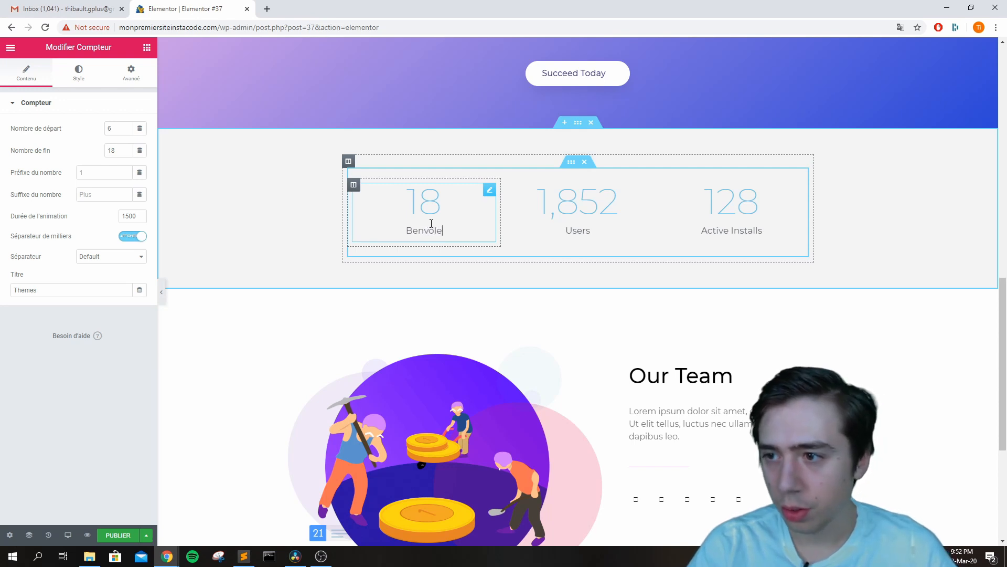
Set the end number of the "Users" counter to 11563.
click(588, 197)
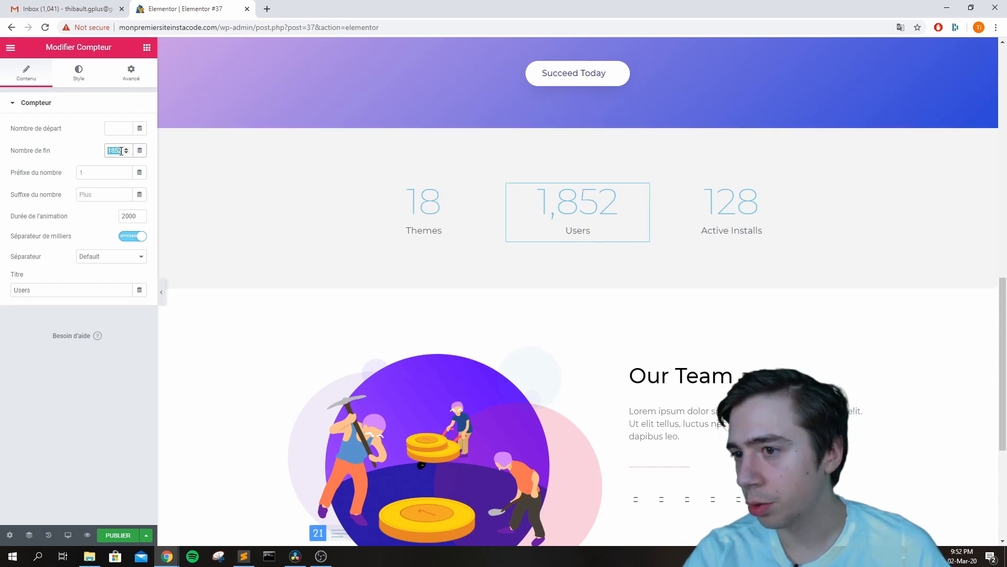
text(11)
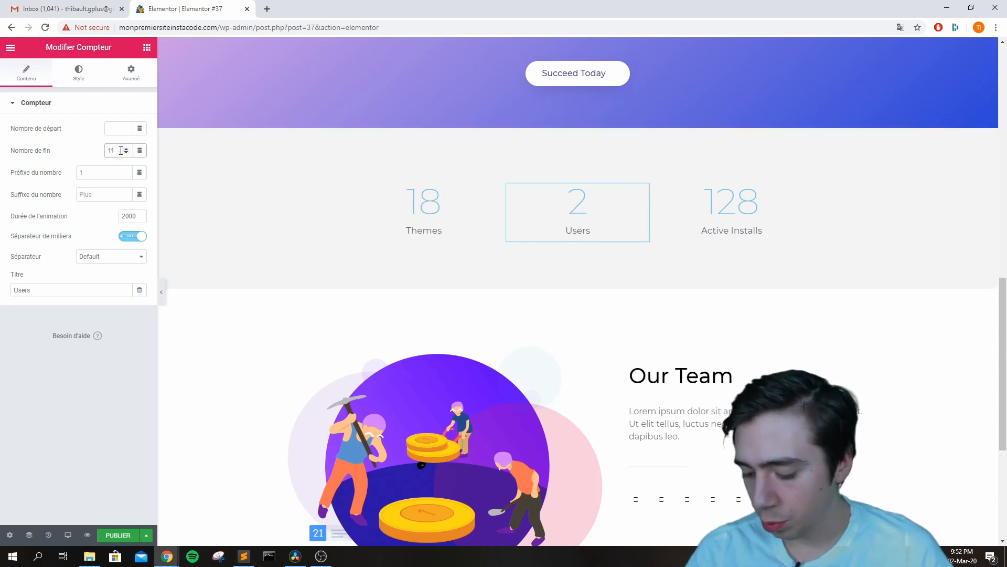
text(5)
text(0)
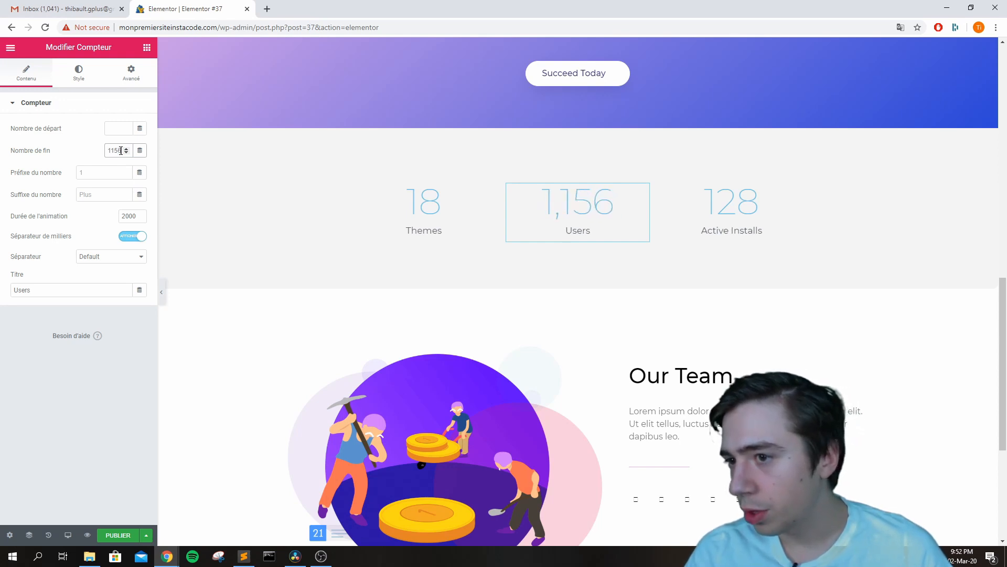
text(3)
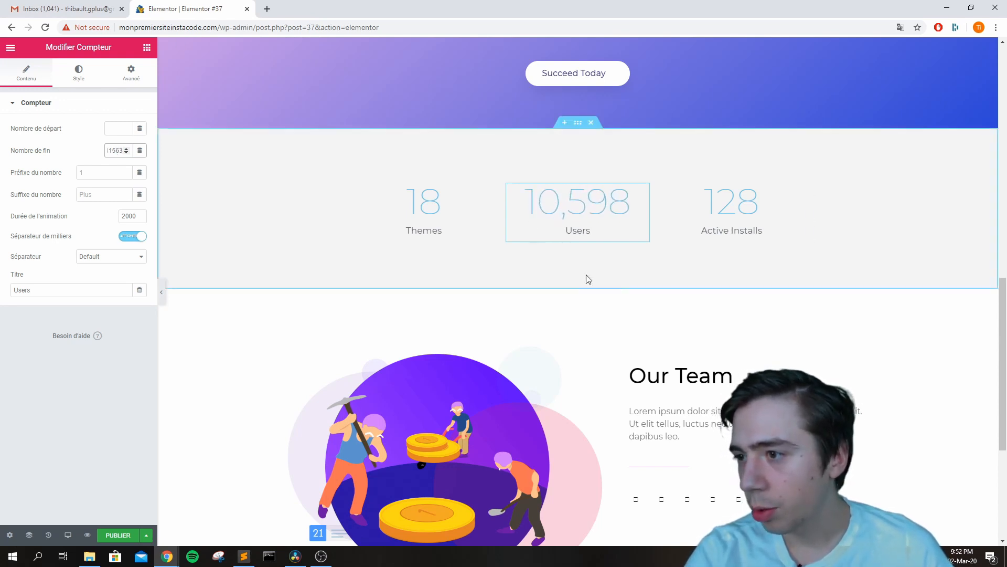
click(589, 280)
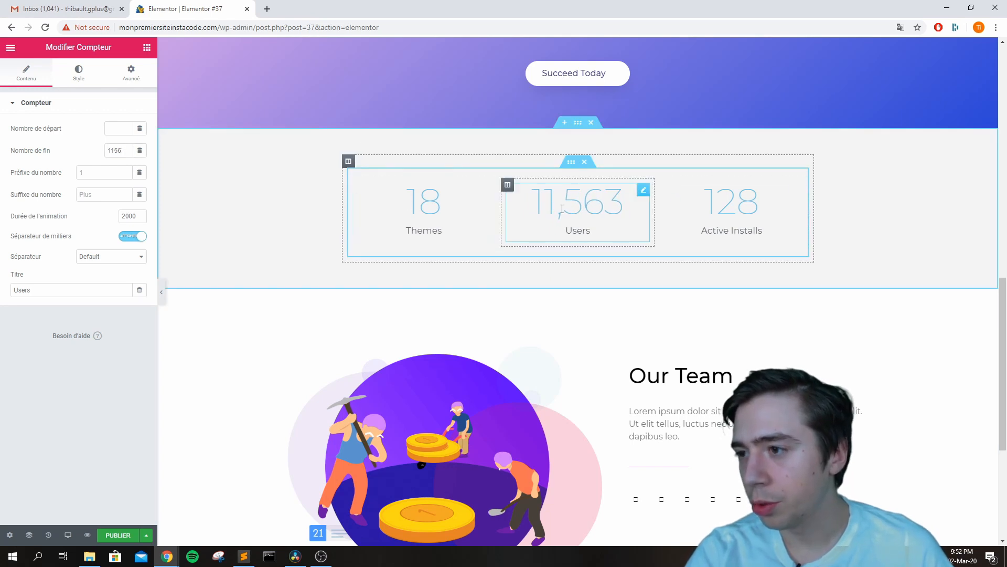
Examine the "Our Team" section's social icons, the Facebook item's icon and link settings, and the recommended icons in the icon library.
scroll(445, 209, down, 2)
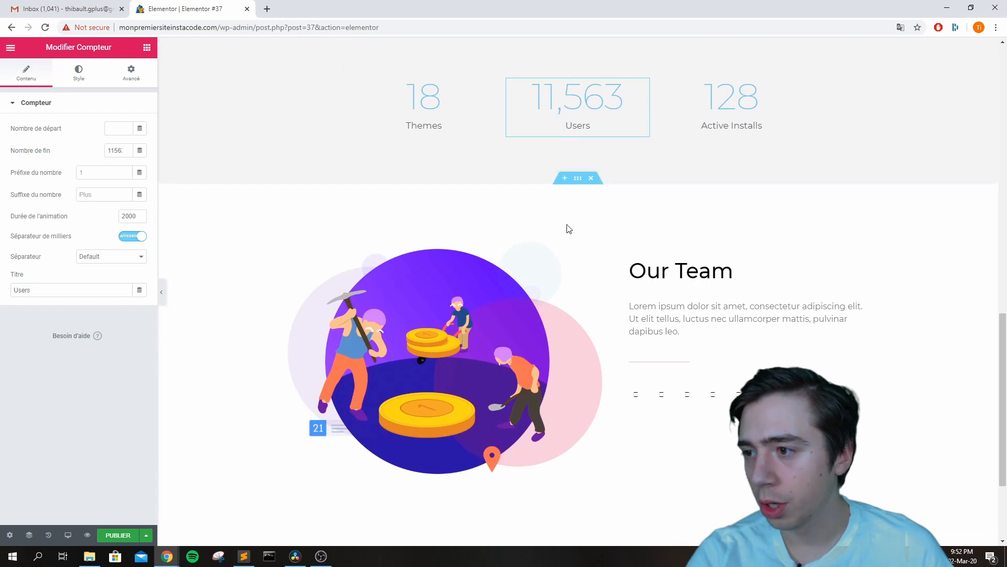
scroll(547, 208, down, 1)
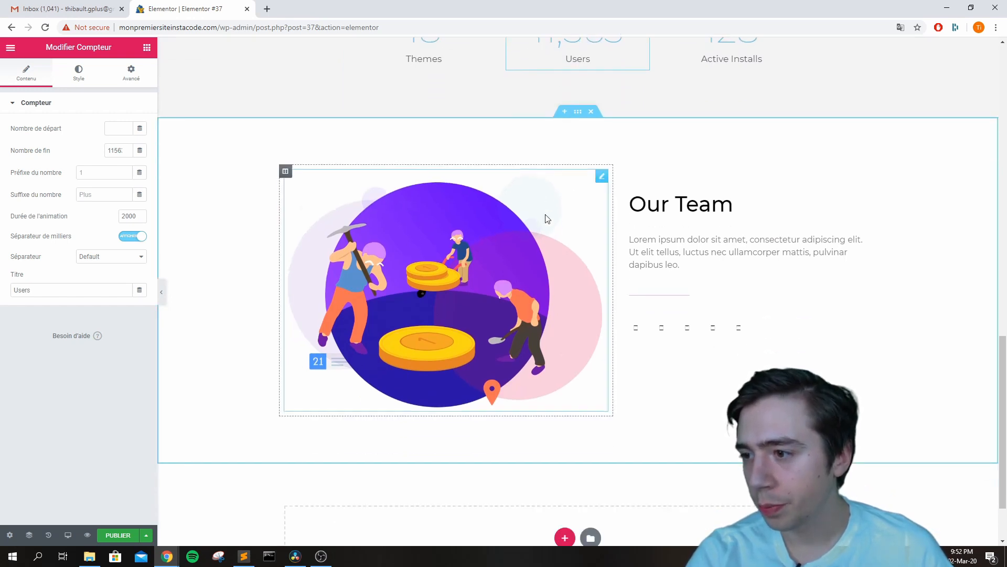
scroll(547, 218, down, 1)
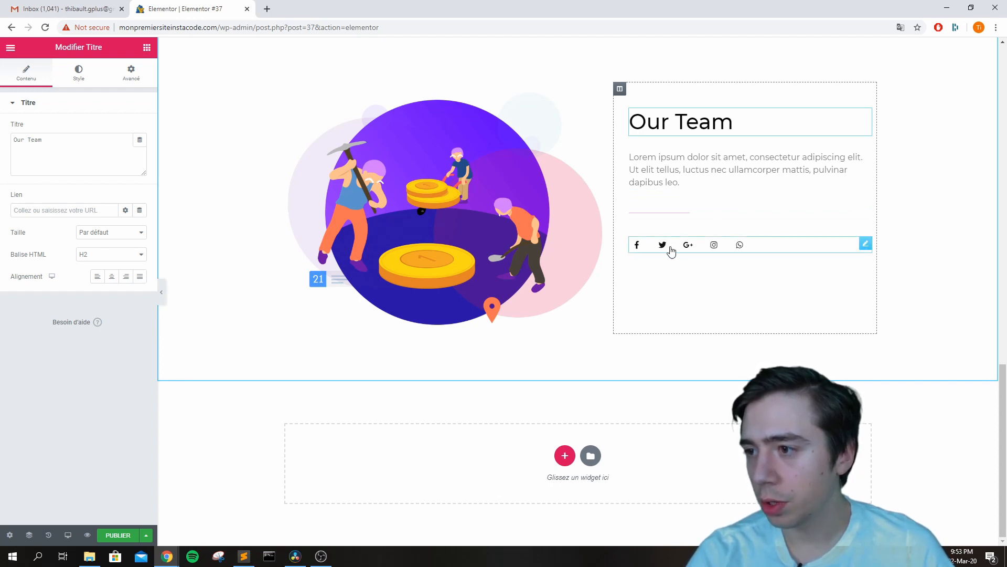
click(671, 252)
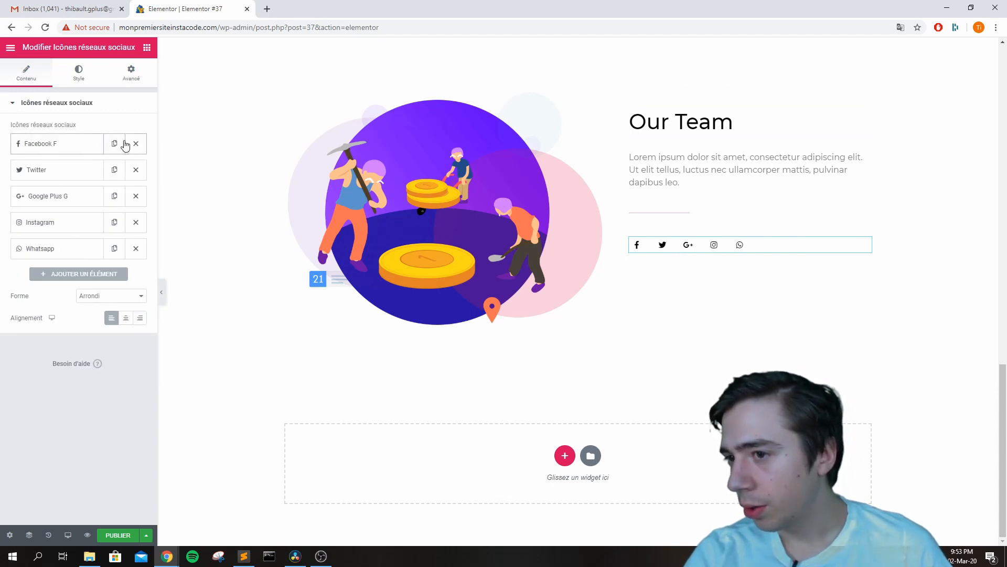
click(73, 143)
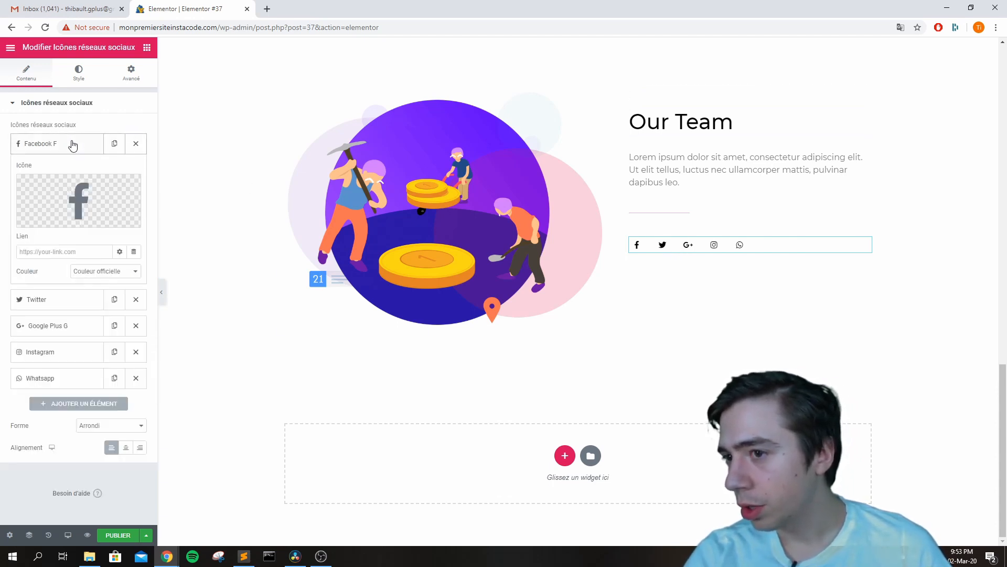
click(47, 252)
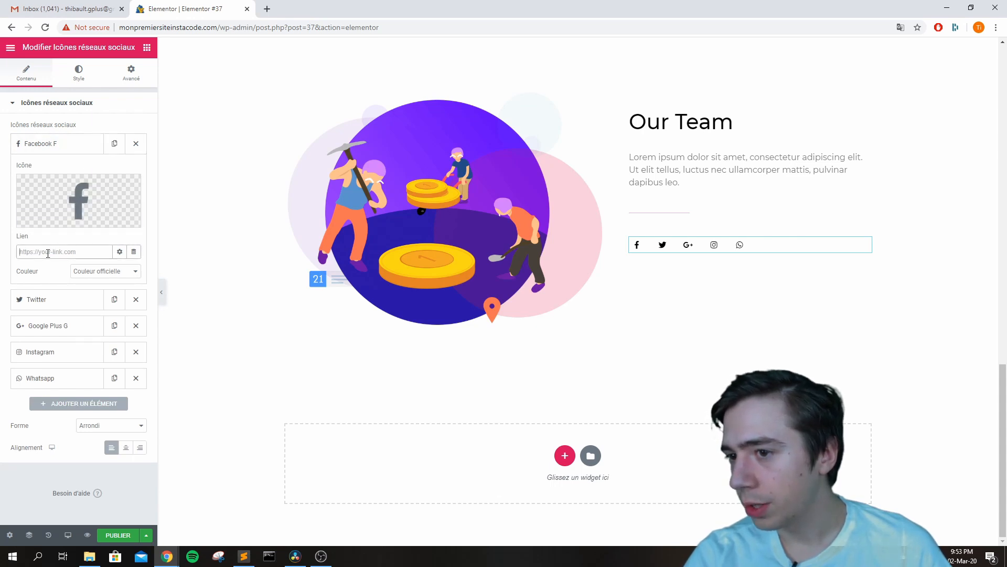
mouse_move(77, 187)
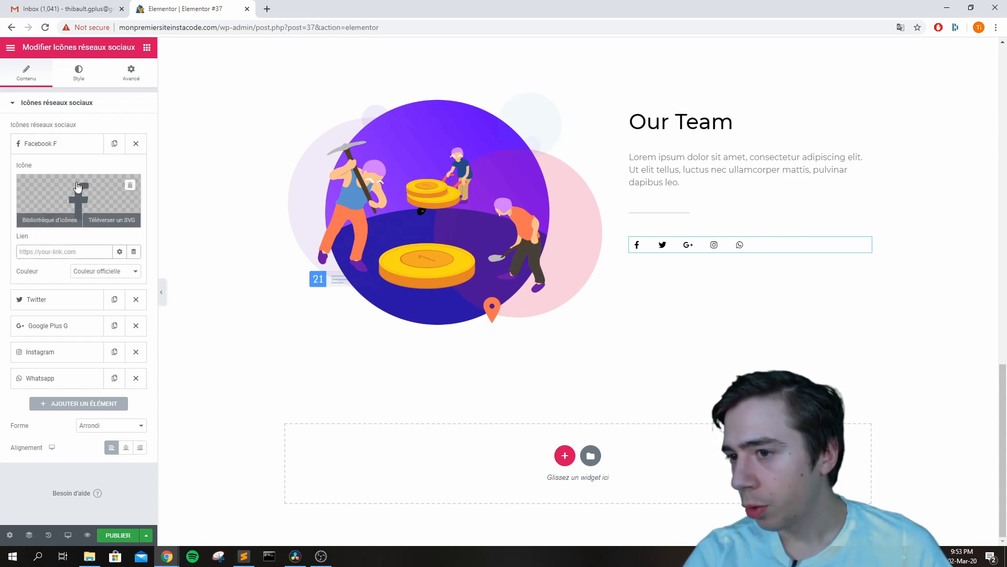
click(59, 224)
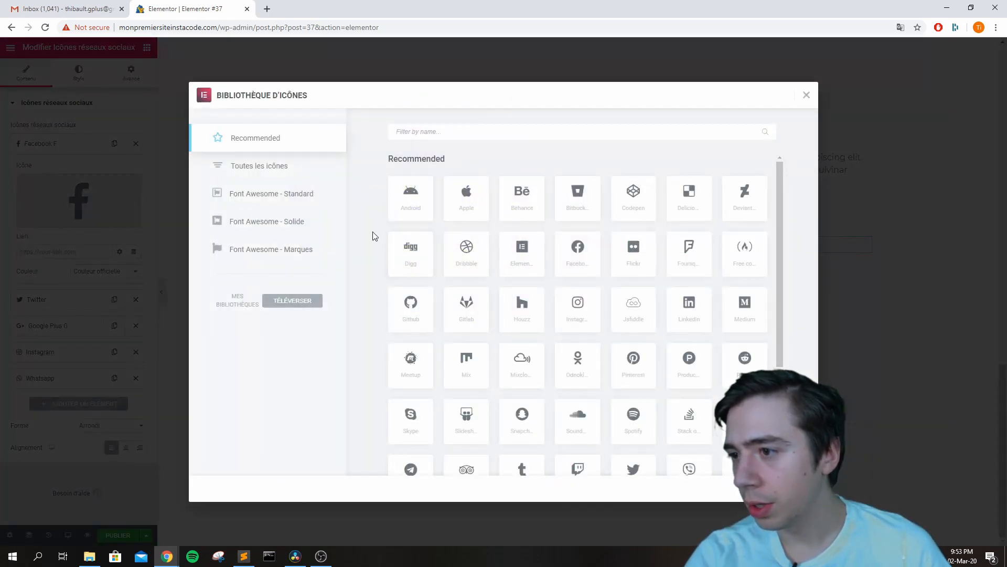
scroll(551, 225, down, 3)
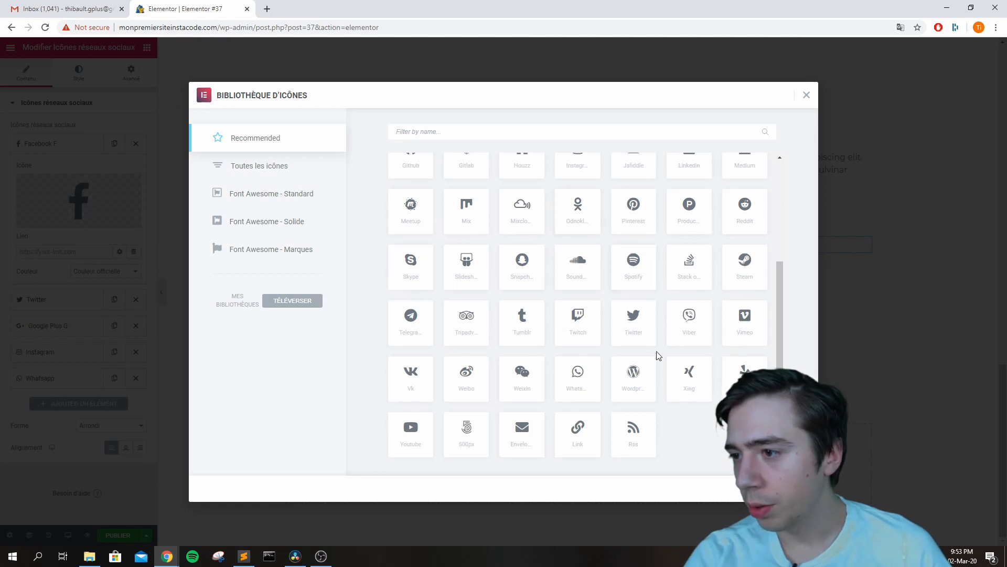
scroll(577, 309, up, 3)
scroll(537, 287, down, 3)
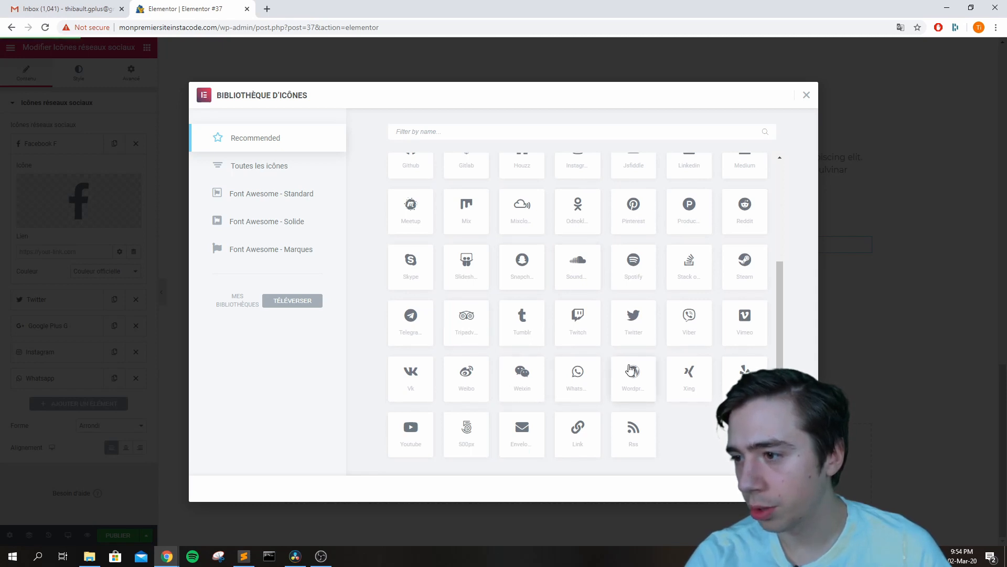
scroll(629, 362, up, 3)
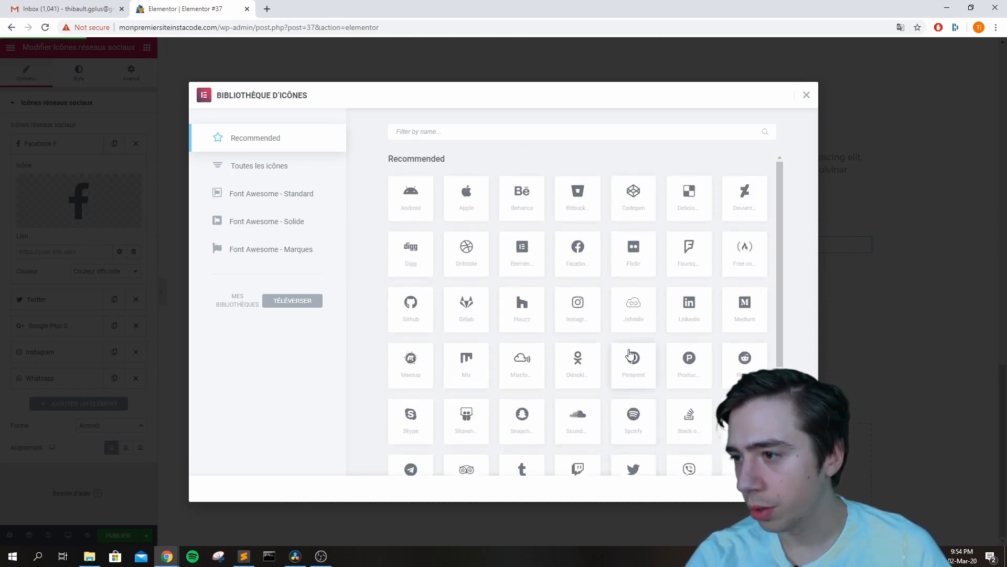
click(806, 96)
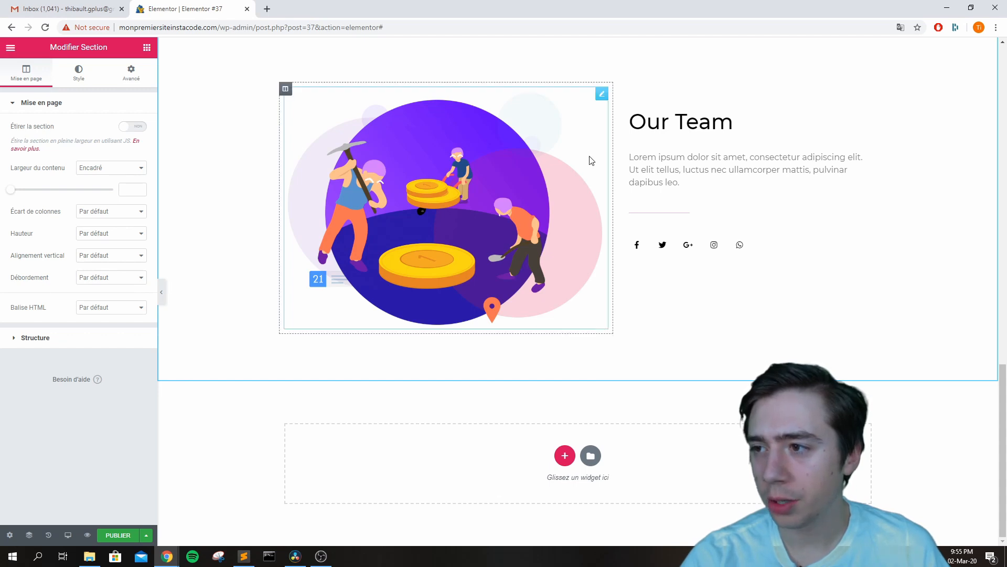
Duplicate the whole "Our Team" section on the page.
scroll(675, 181, up, 3)
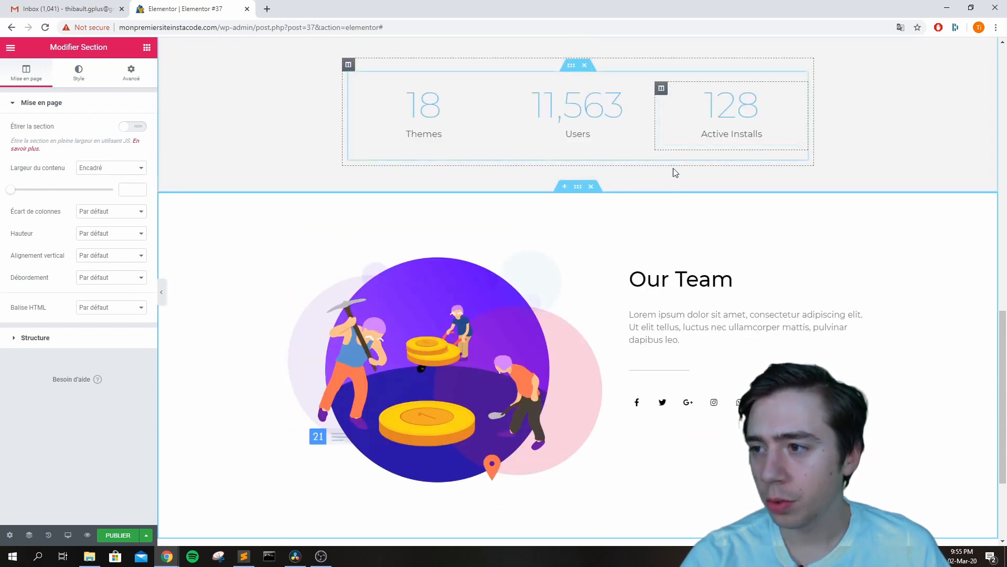
scroll(668, 179, up, 5)
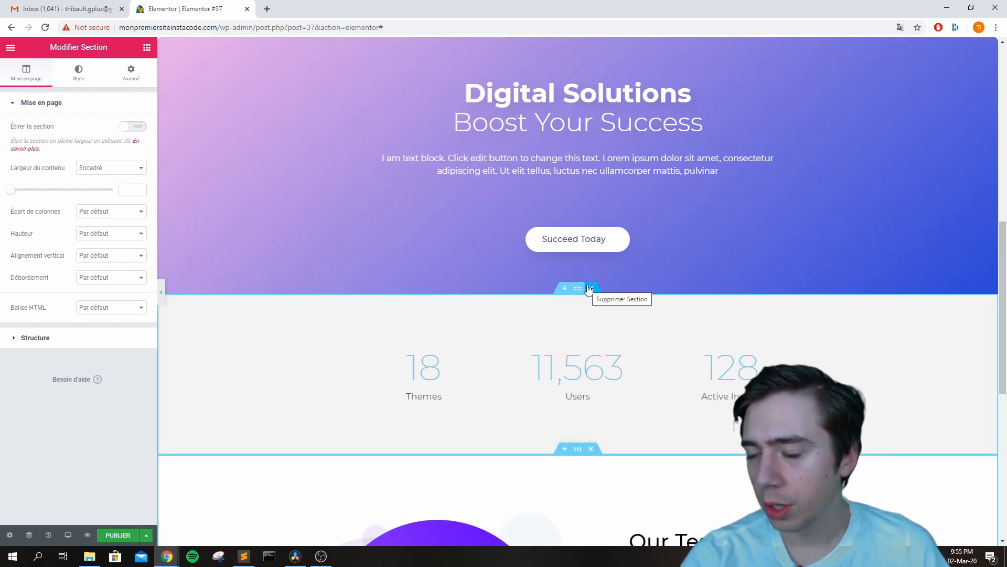
scroll(667, 205, down, 5)
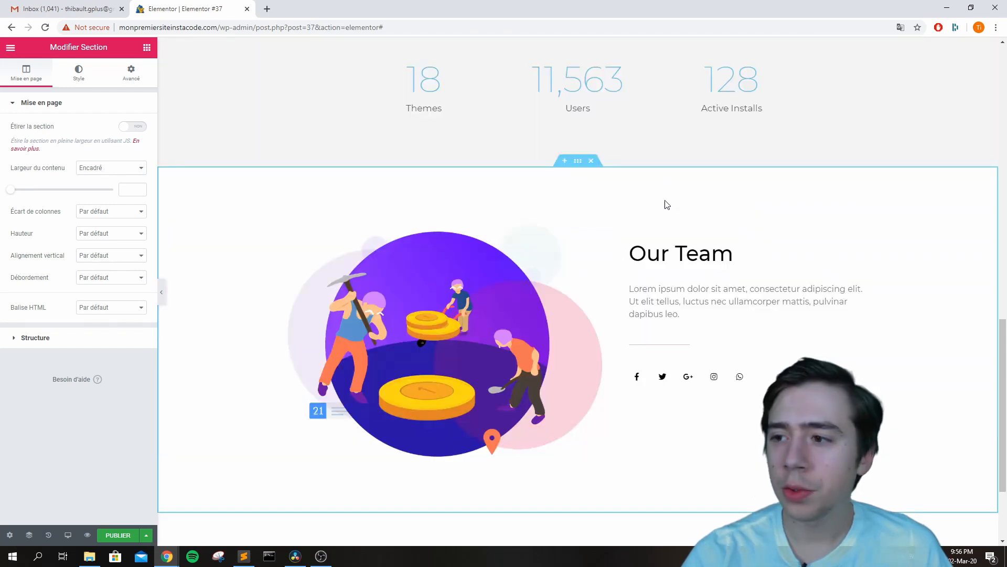
scroll(598, 197, down, 1)
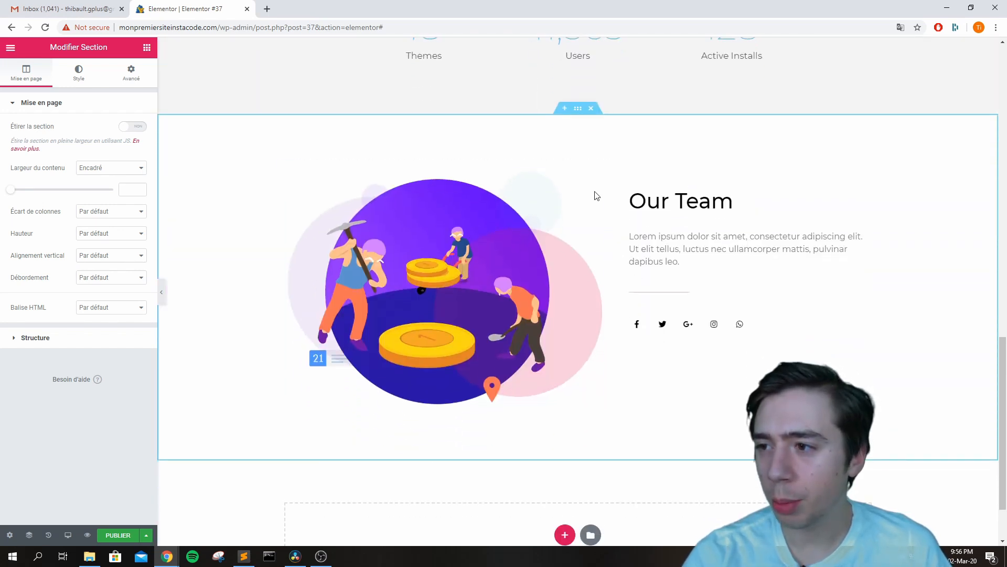
right_click(634, 141)
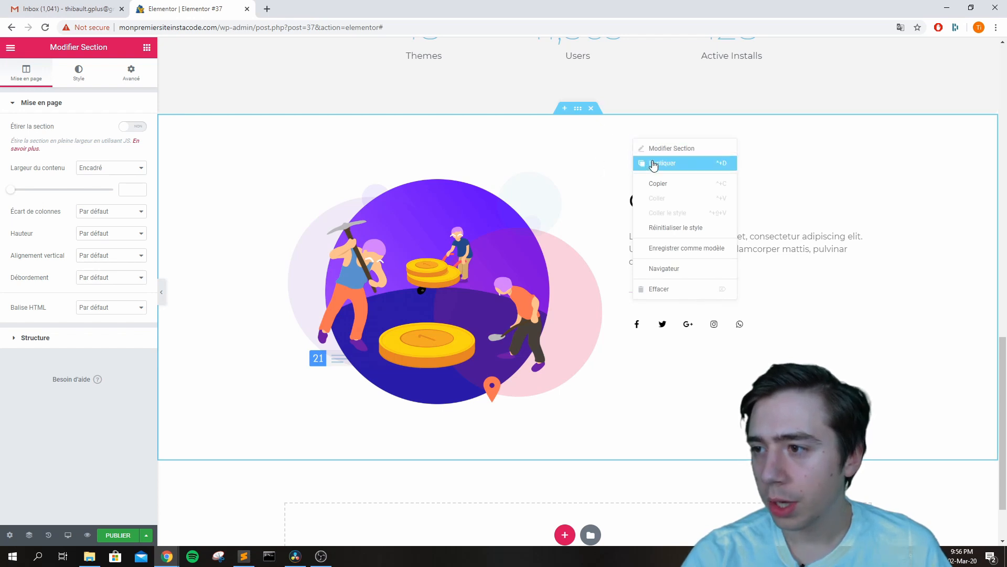
click(653, 164)
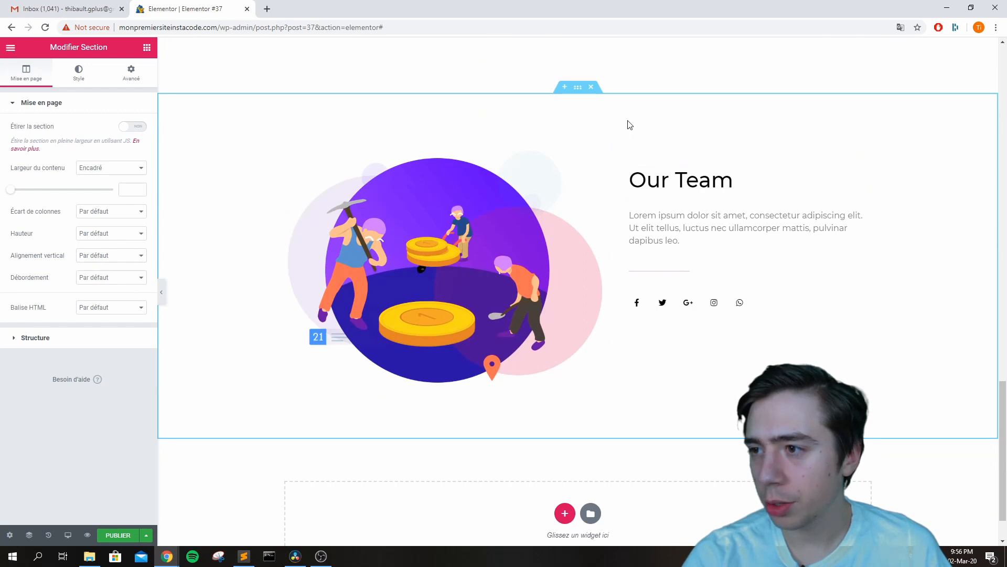
scroll(640, 142, up, 1)
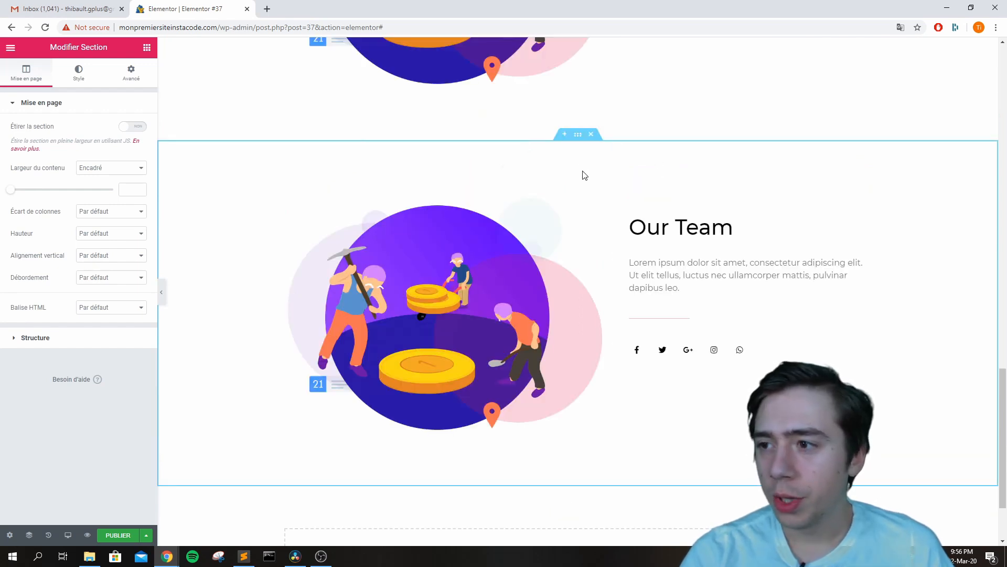
Try to move the duplicated "Our Team" section to another place on the page.
drag(581, 139, 622, 367)
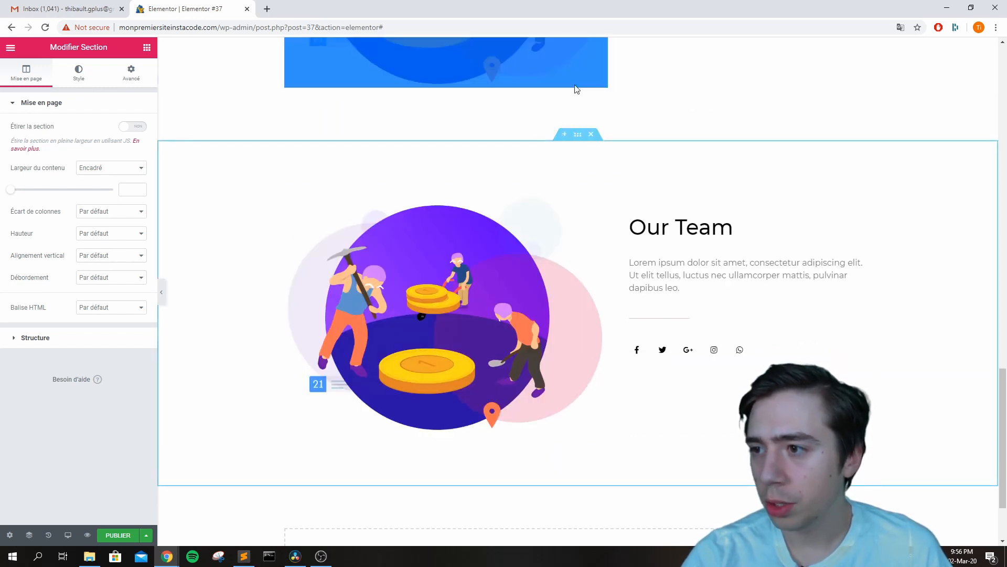
drag(580, 139, 604, 446)
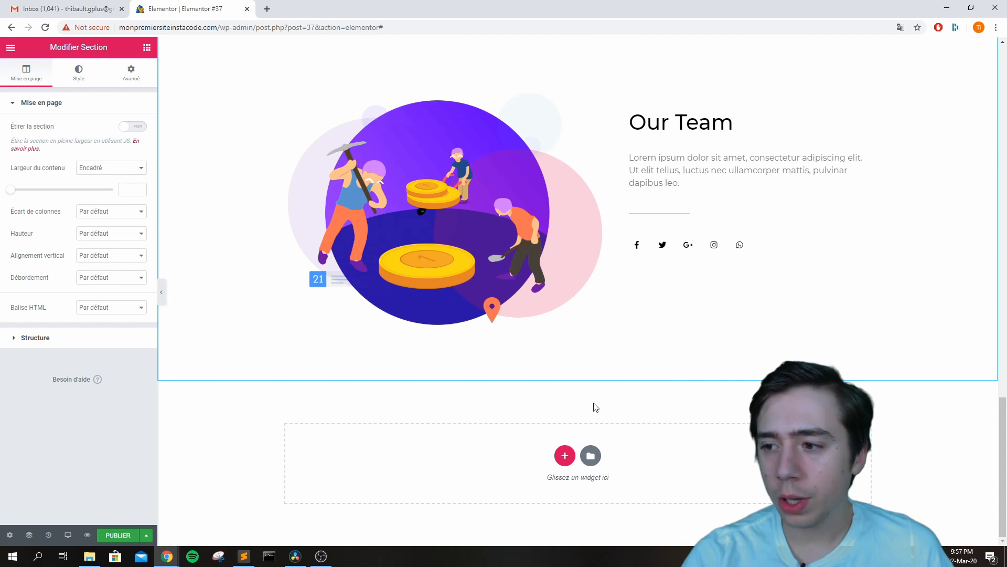
Add a single-column section at the end of the page and place a Bouton widget in it.
click(564, 450)
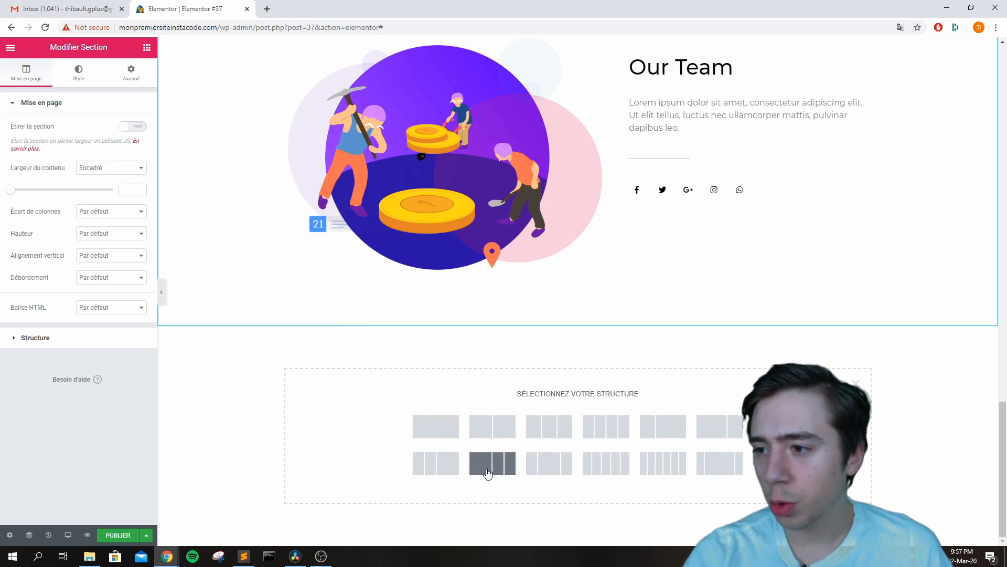
click(441, 434)
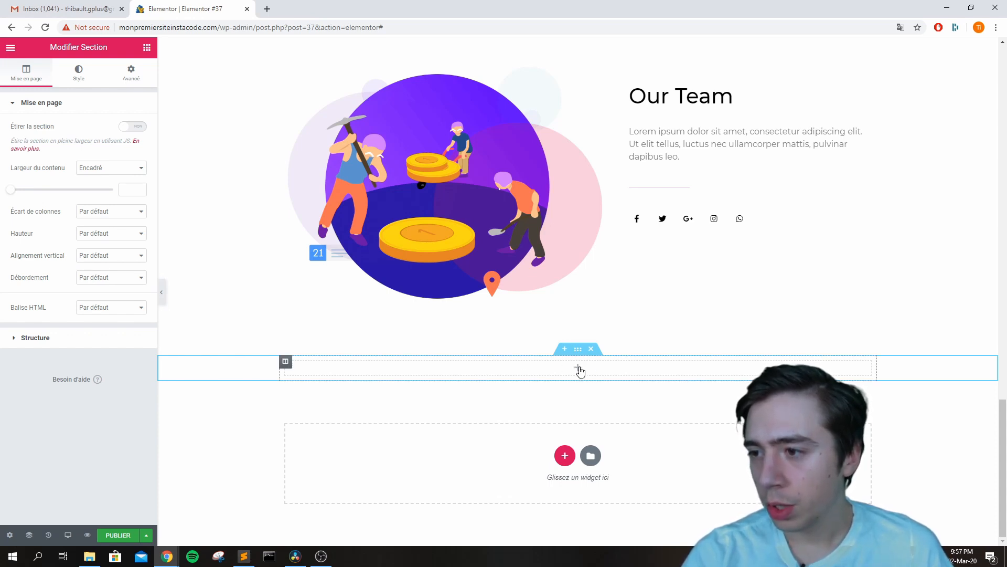
click(579, 369)
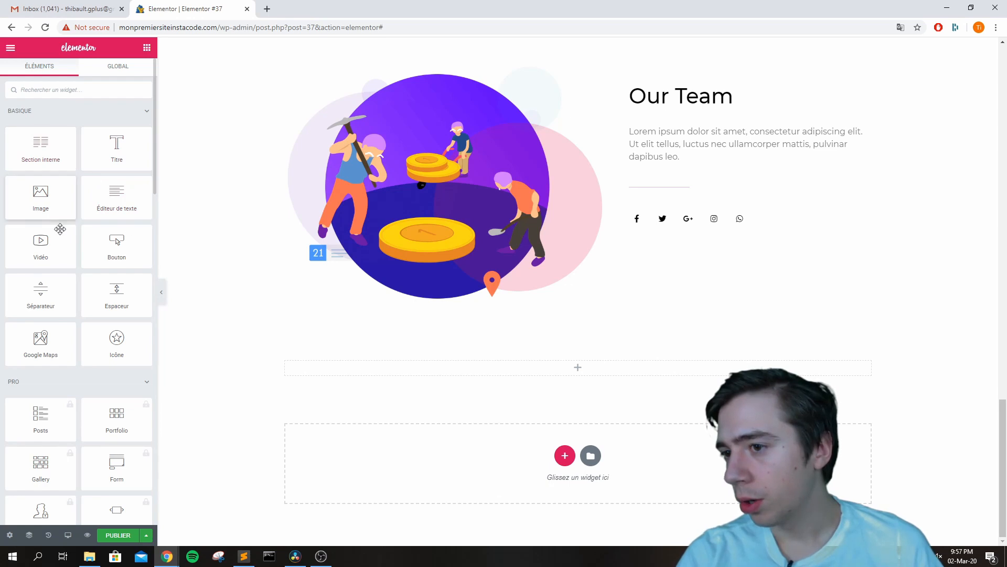
drag(120, 246, 572, 370)
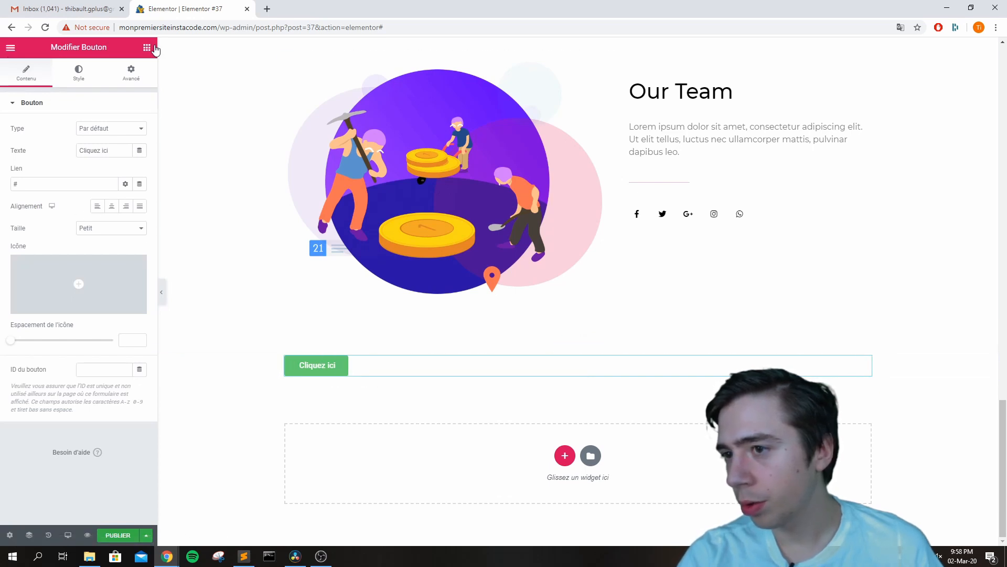
Add an Icône widget below the "Cliquez ici" button in the new section.
click(147, 48)
scroll(133, 250, down, 1)
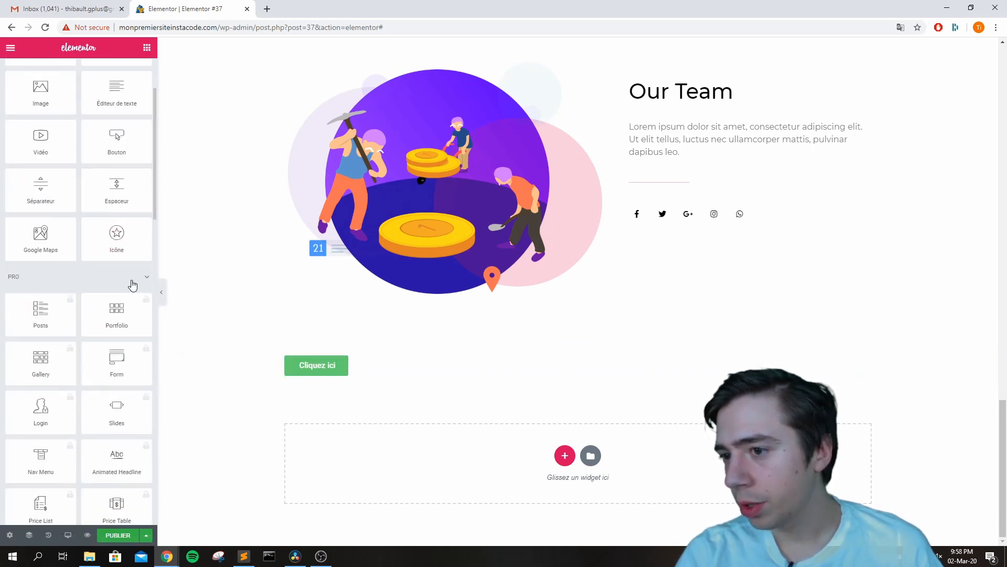
drag(120, 237, 405, 366)
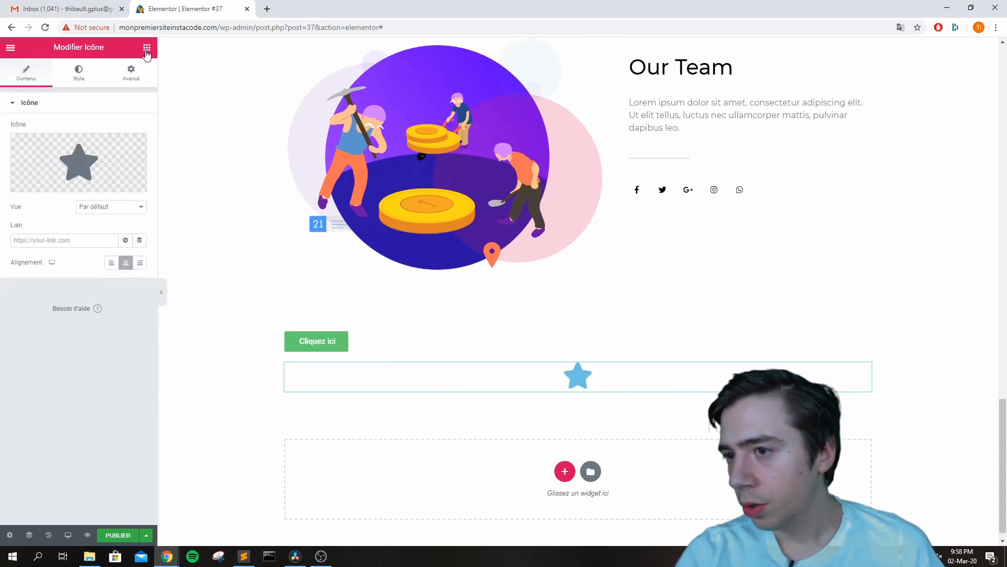
Examine the basic and Pro widgets offered in the element library.
click(147, 48)
scroll(108, 189, down, 5)
scroll(110, 200, up, 3)
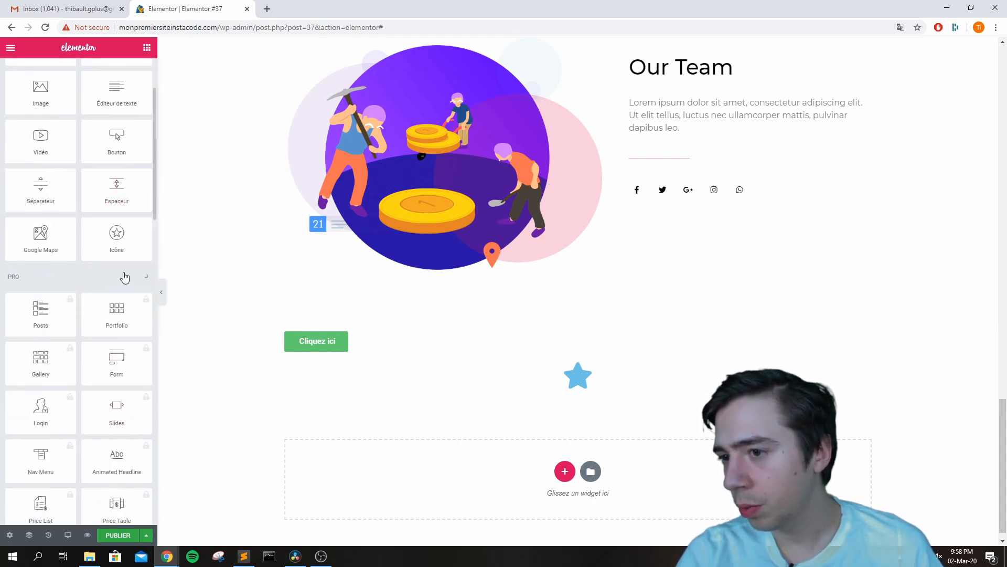
click(126, 277)
click(137, 276)
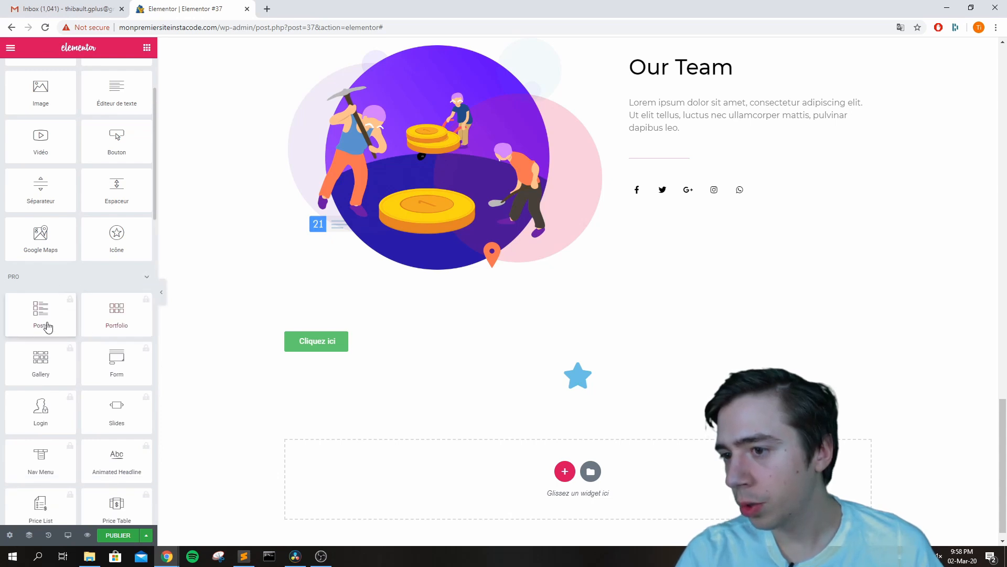
scroll(105, 283, down, 3)
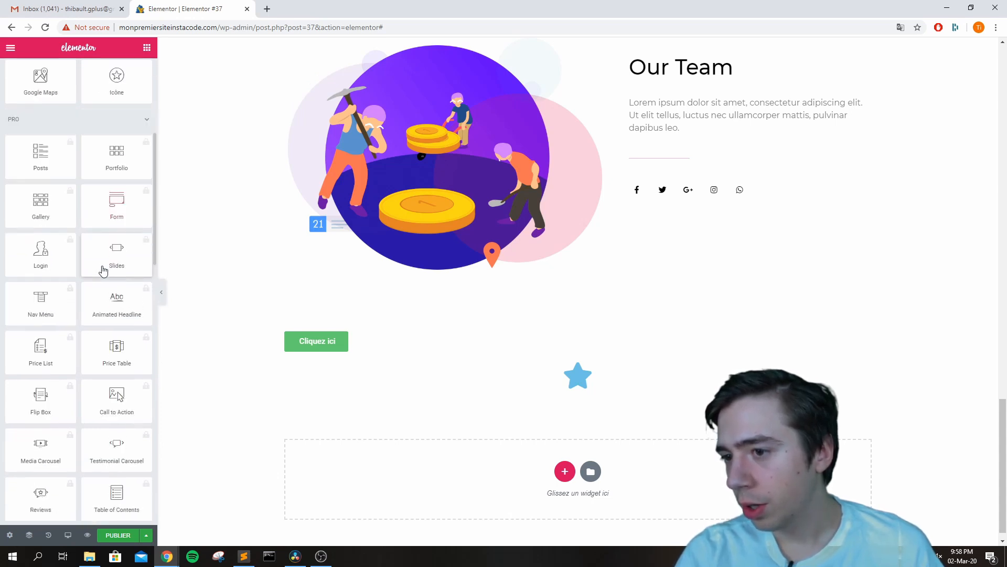
scroll(104, 270, down, 5)
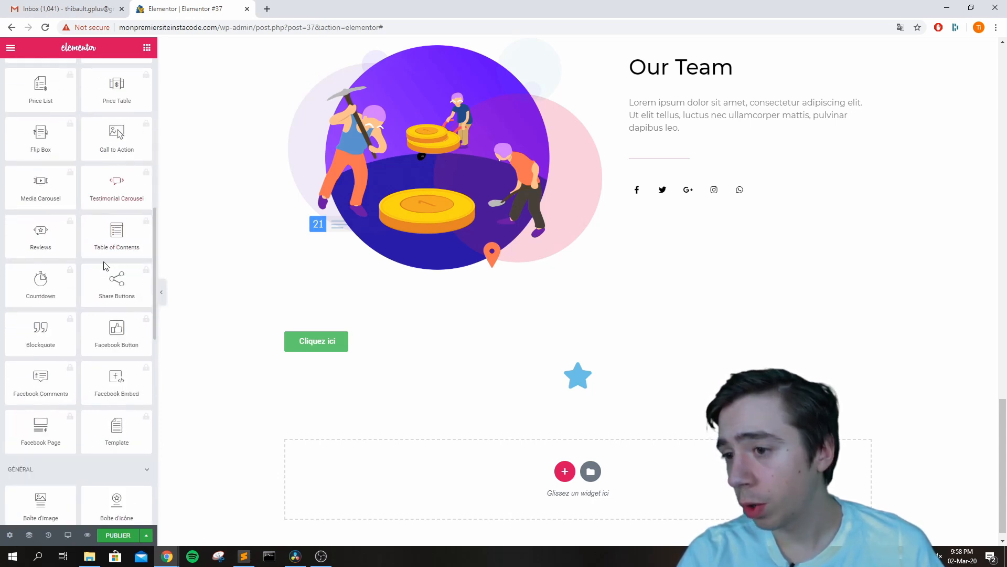
scroll(104, 267, up, 1)
scroll(105, 265, up, 5)
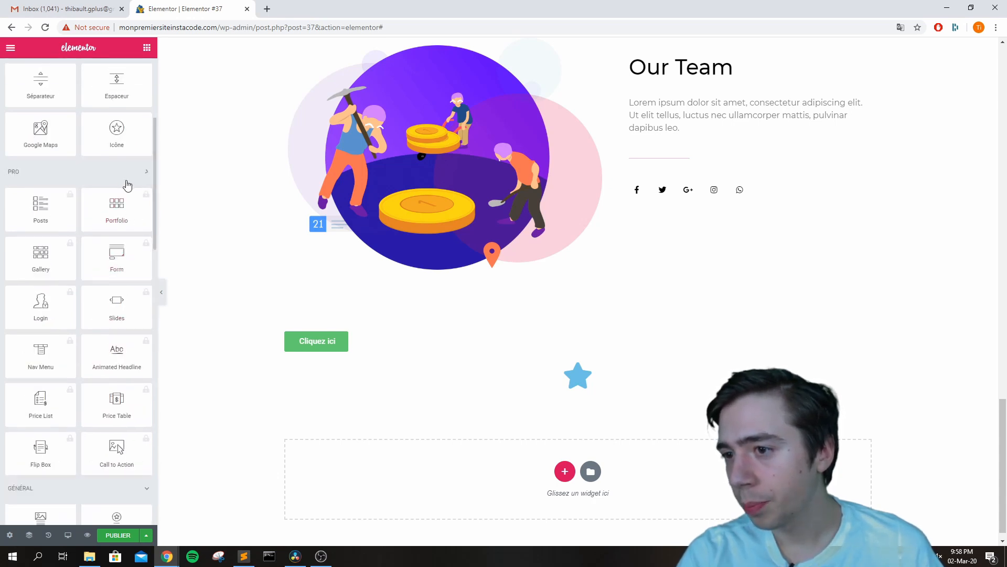
Insert a Carrousel d'images below the star icon, with the red-haired woman's portrait as its first image.
click(126, 175)
scroll(70, 215, down, 1)
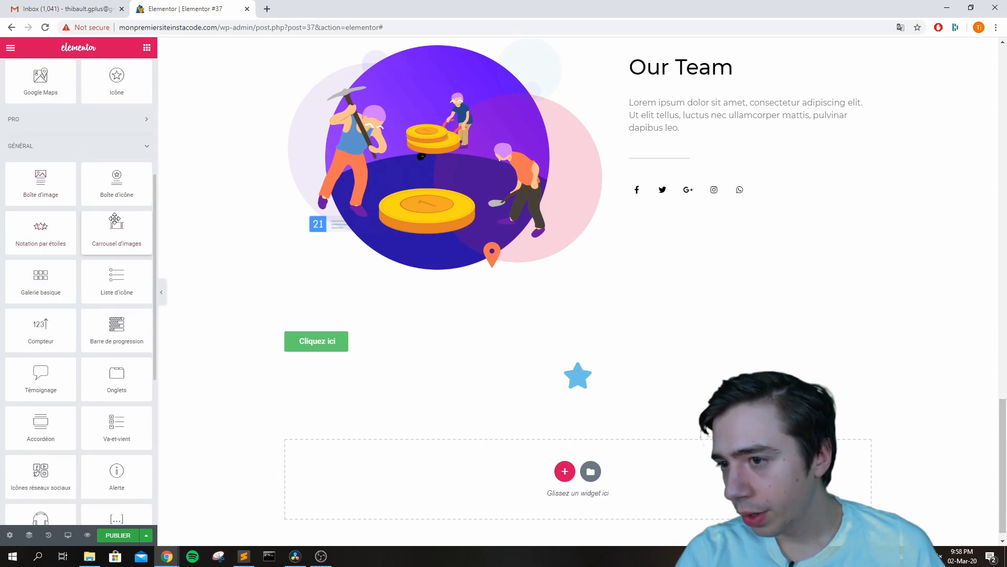
drag(114, 221, 580, 382)
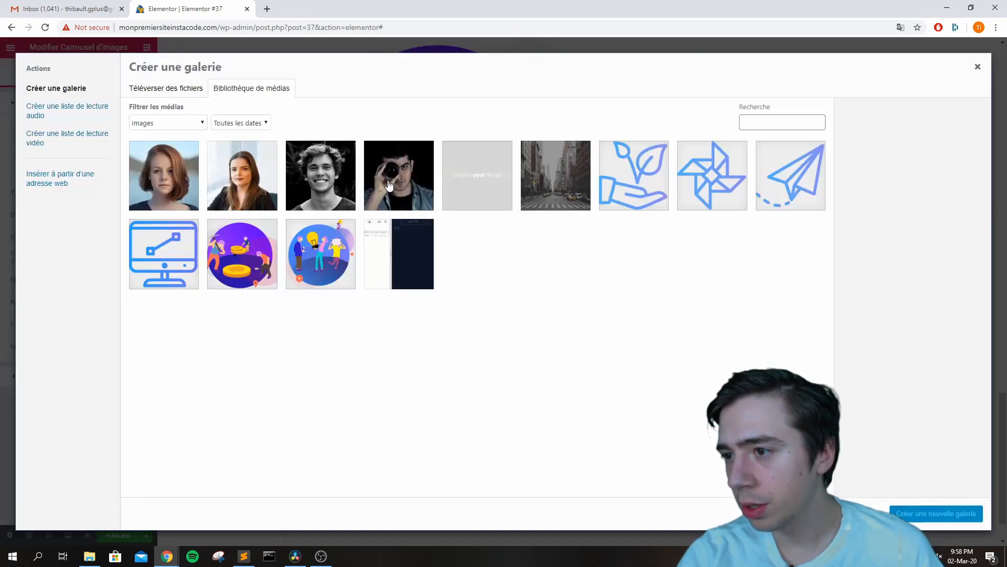
click(178, 176)
click(945, 518)
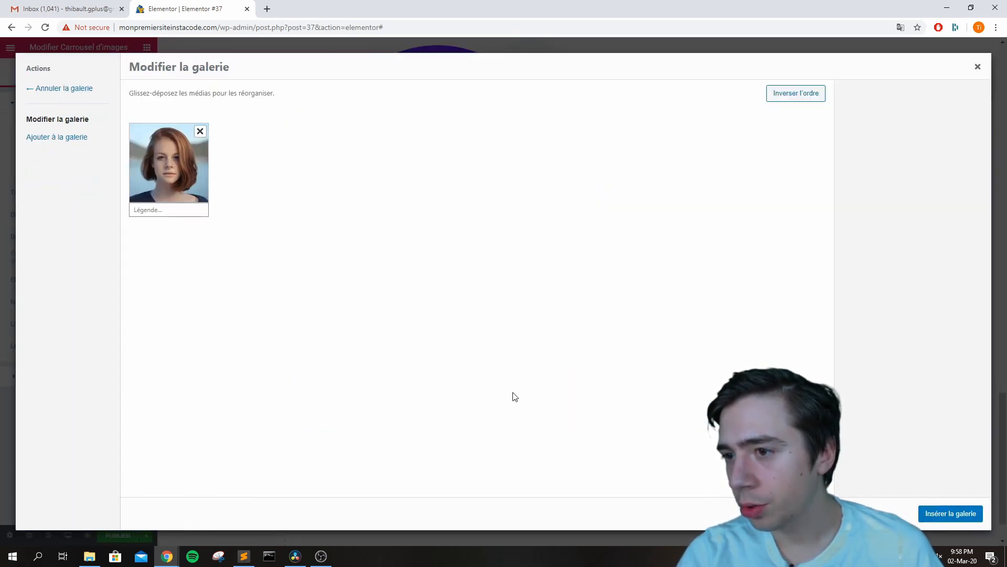
click(960, 515)
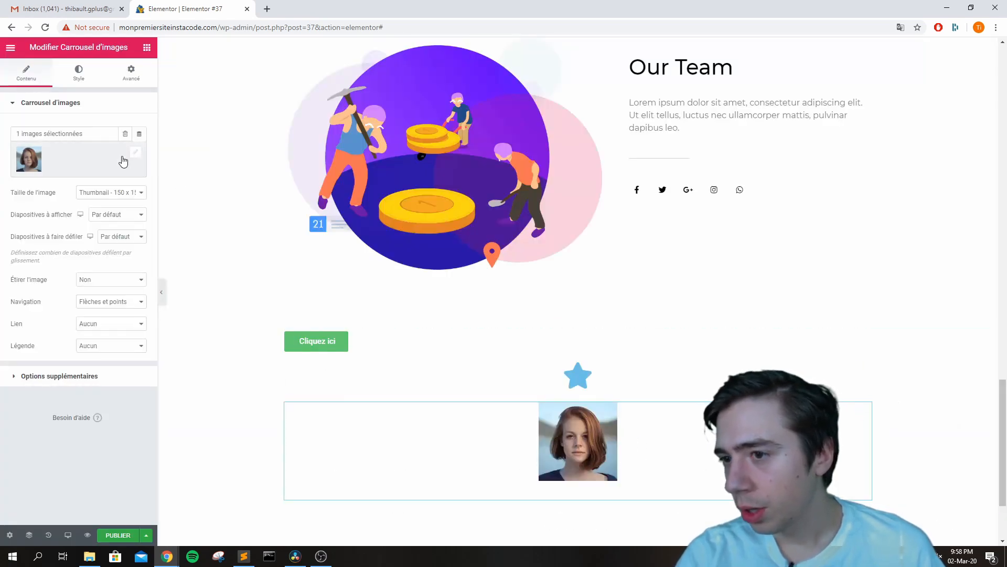
Add the other three team portraits from the media library to the image carousel's gallery.
click(134, 155)
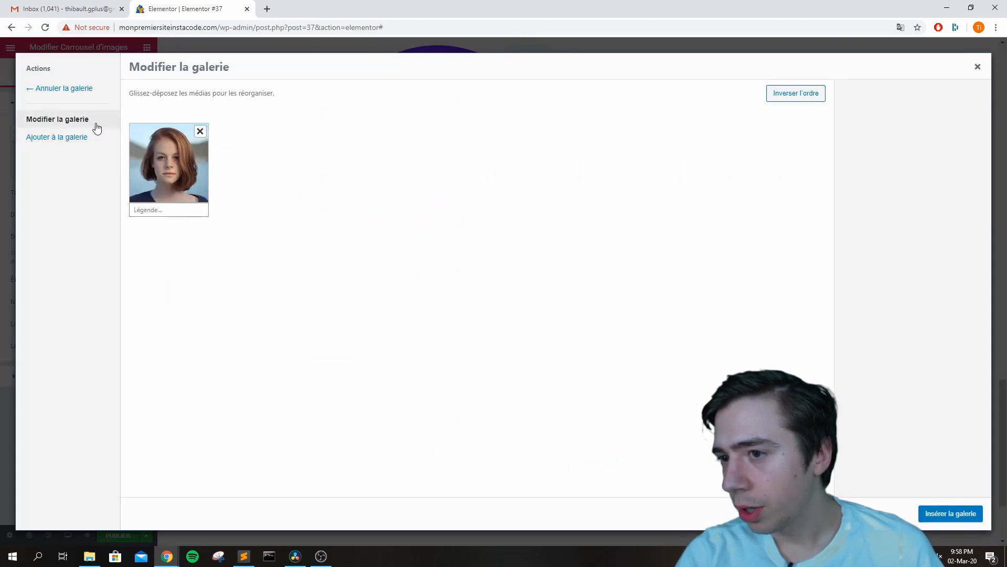
click(75, 145)
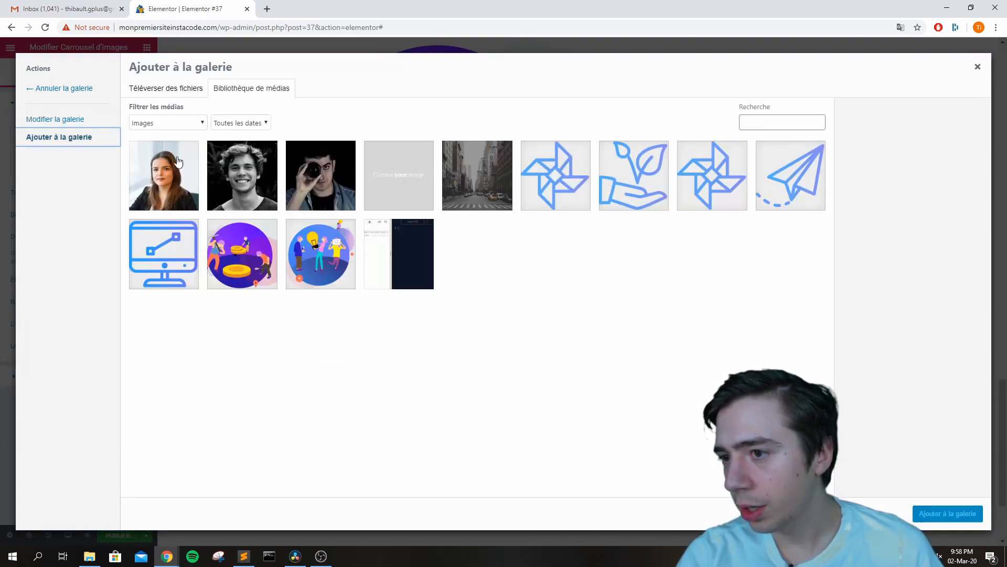
click(176, 161)
click(254, 179)
click(336, 186)
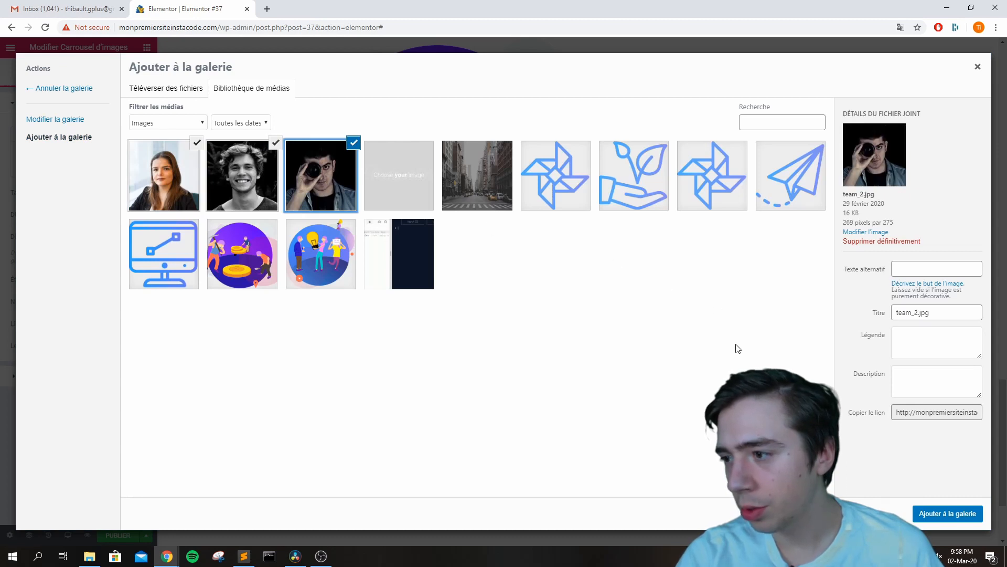
click(935, 513)
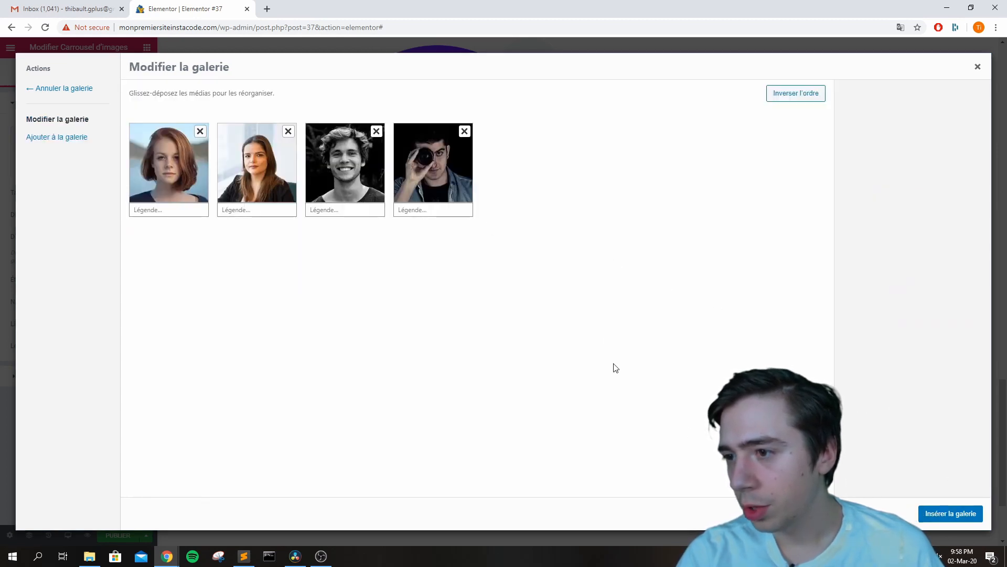
click(942, 516)
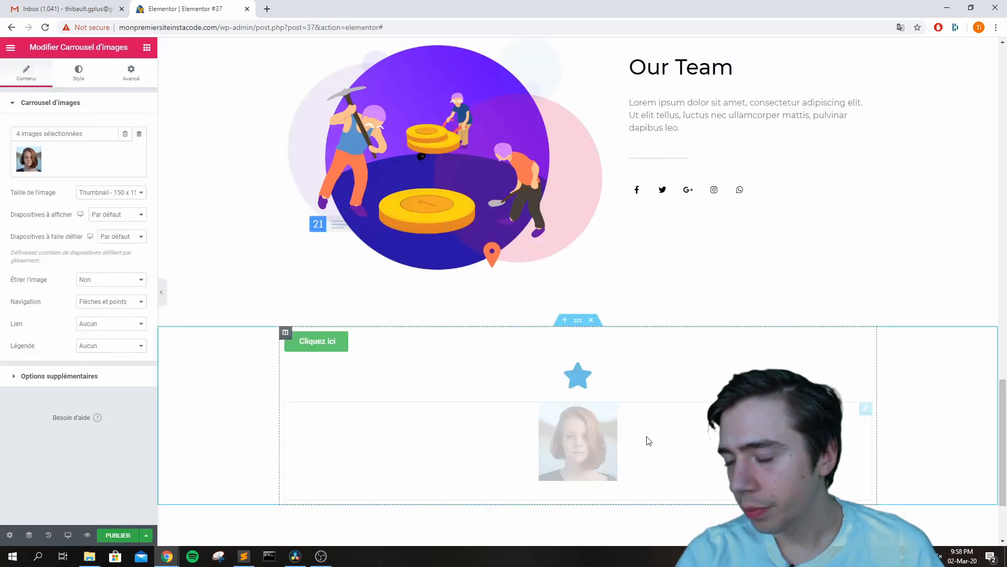
Check the carousel on the page, then reopen its gallery and close it without changes.
scroll(488, 422, down, 2)
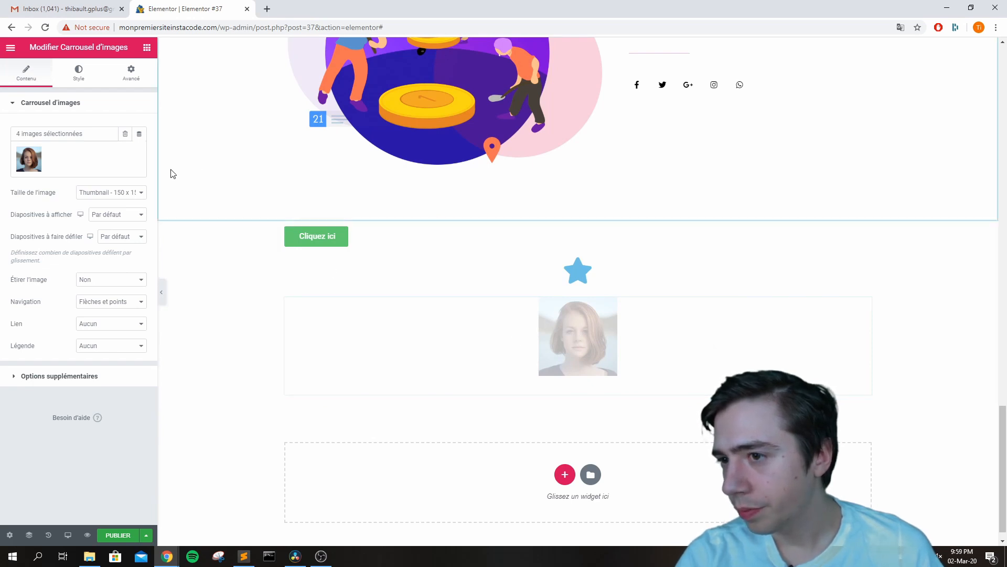
scroll(411, 284, up, 4)
scroll(411, 285, down, 4)
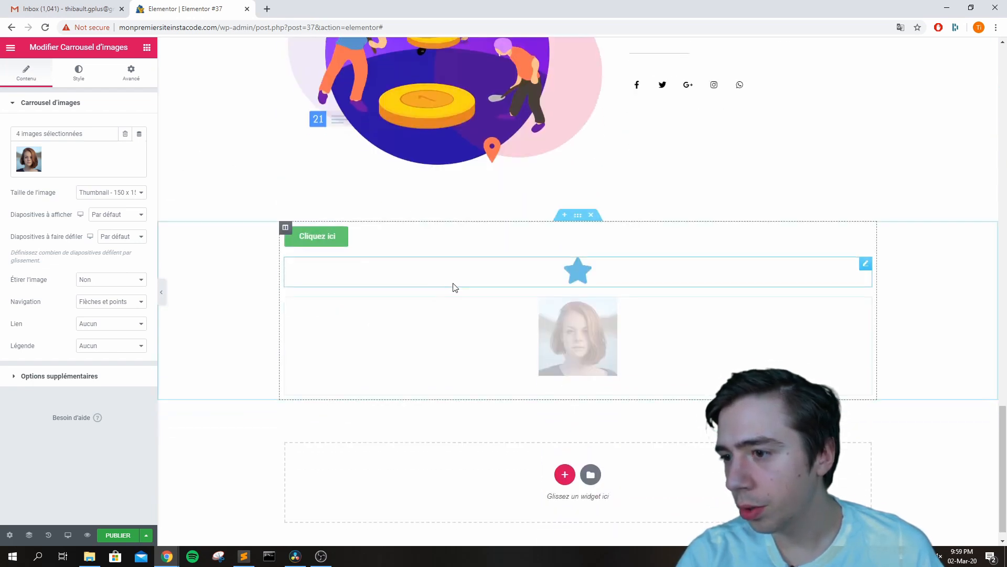
click(88, 173)
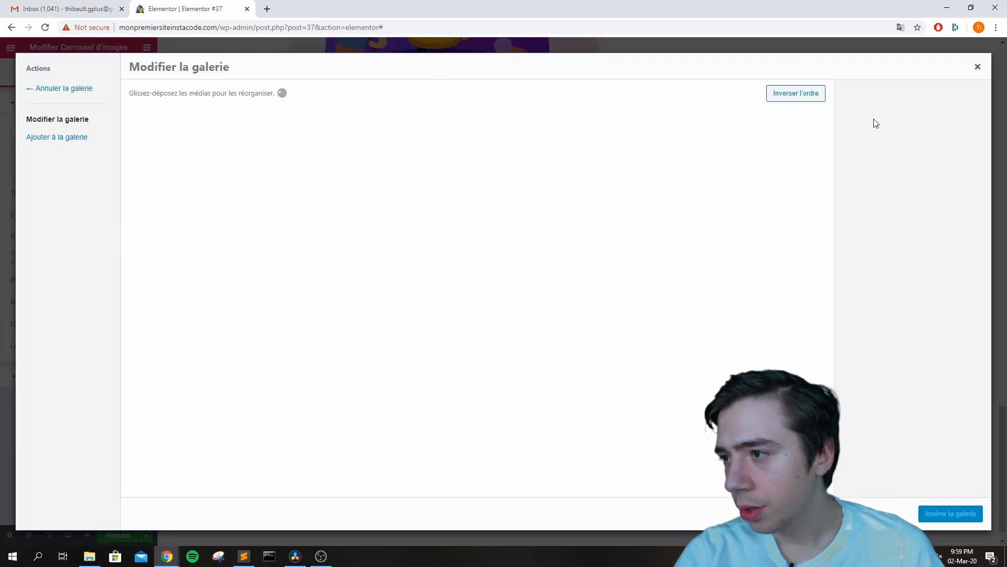
click(978, 67)
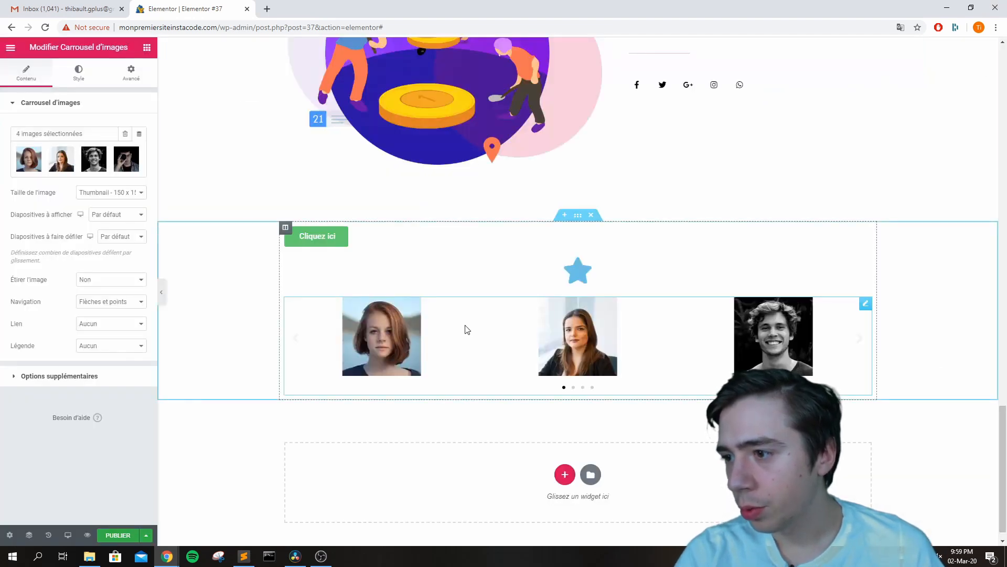
Preview the image carousel by switching repeatedly between its four slides.
click(573, 388)
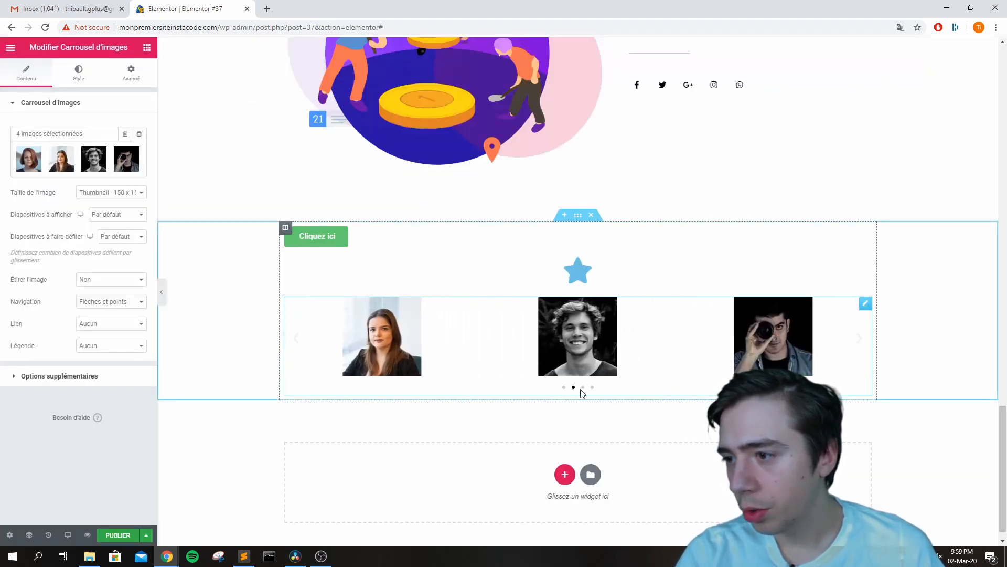
click(583, 388)
click(591, 389)
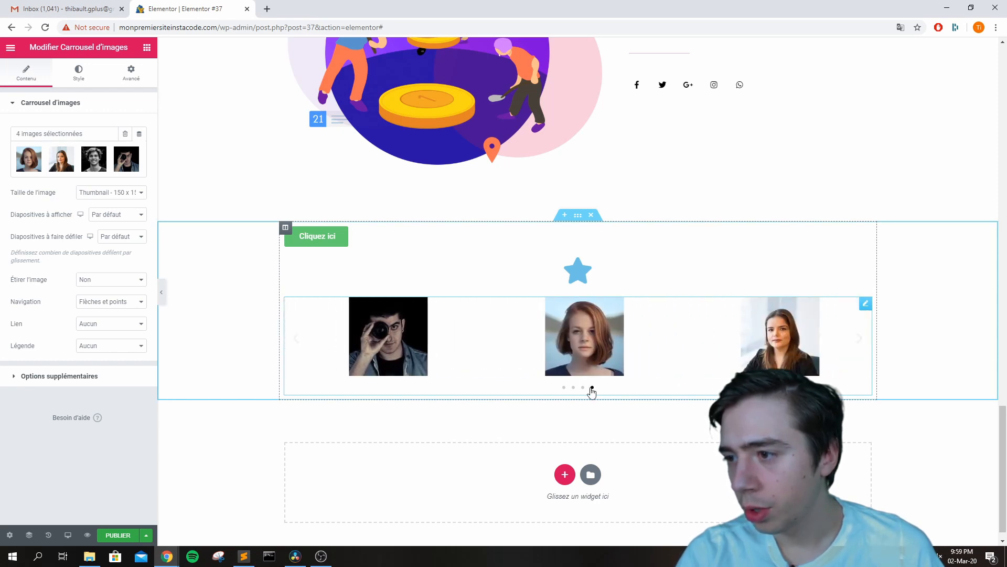
click(564, 388)
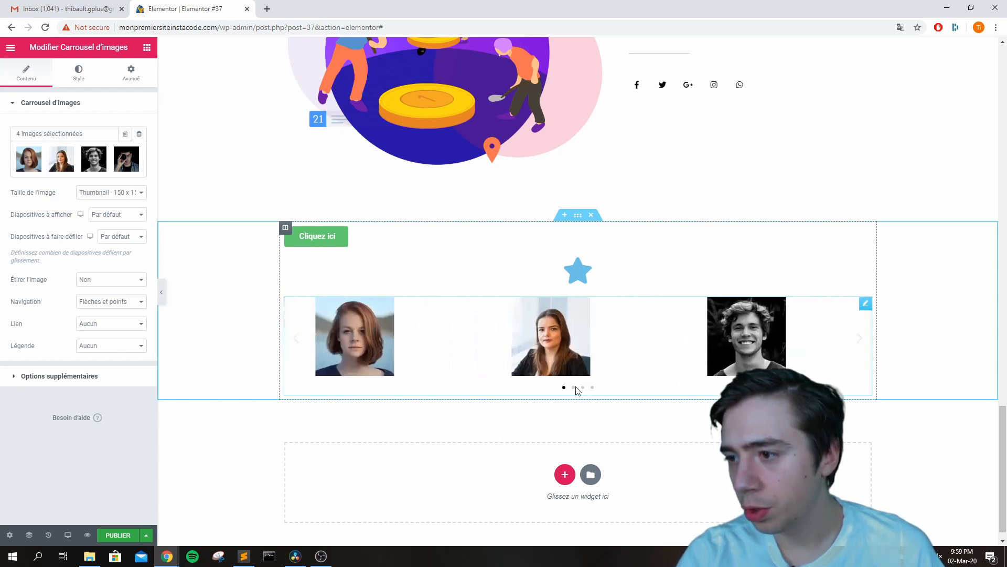
click(574, 388)
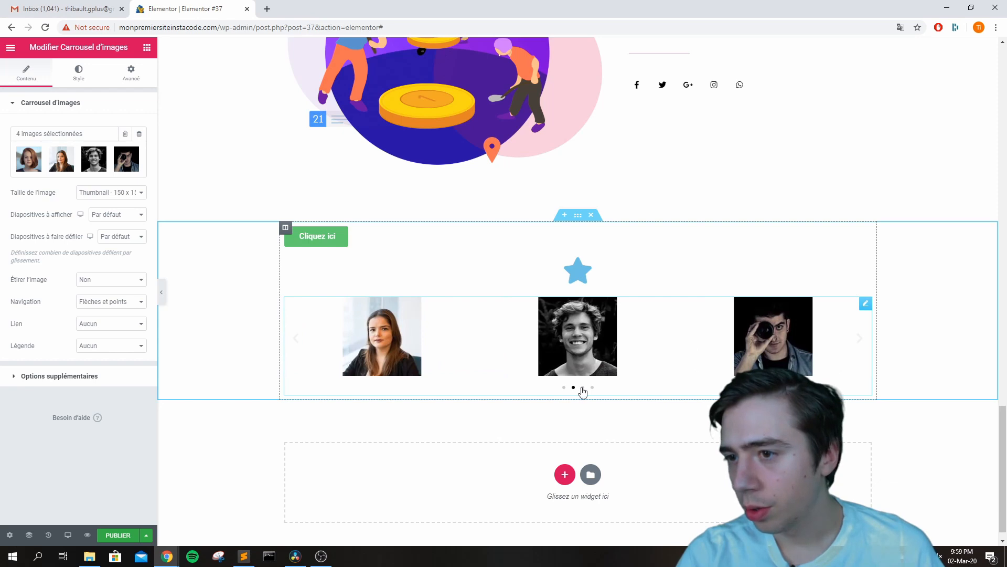
click(583, 388)
click(592, 388)
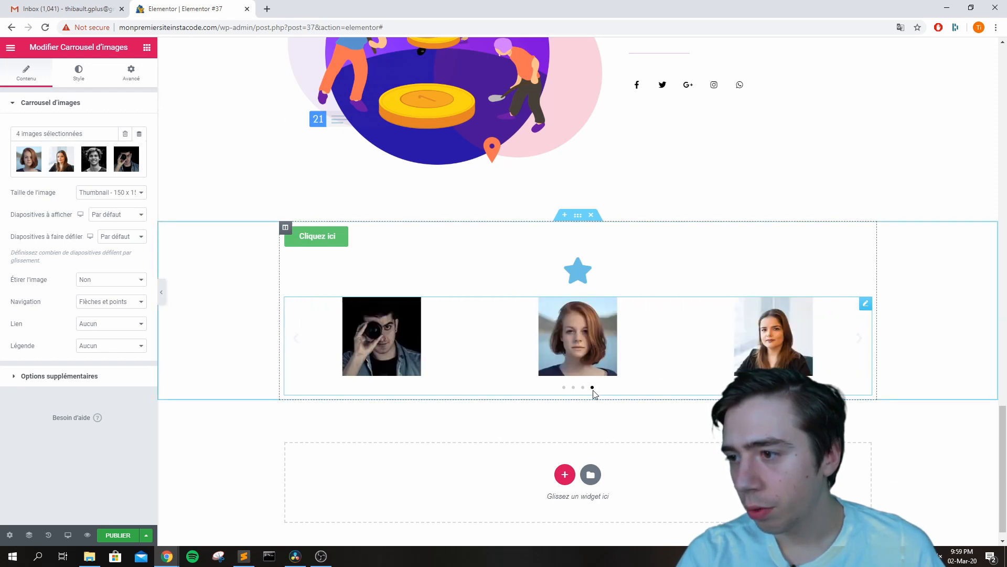
click(564, 388)
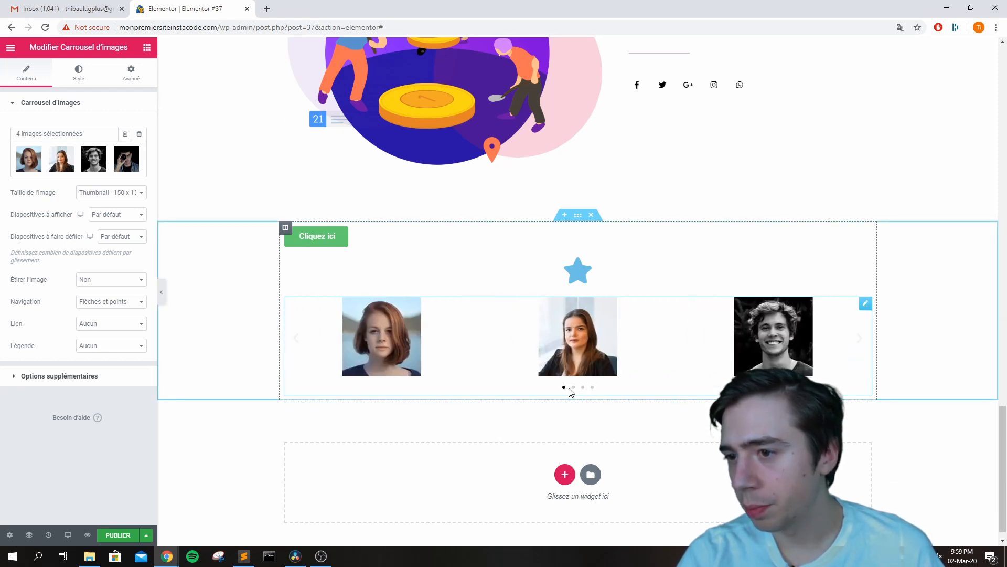
click(593, 388)
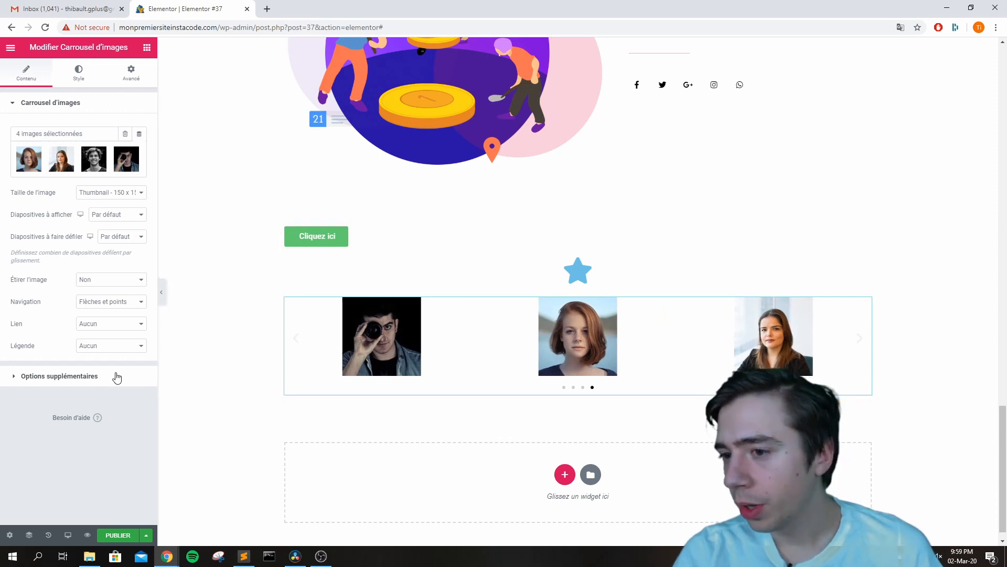
Review the image carousel's additional playback and animation options, including the automatic playback choices, and return to its main settings.
click(92, 380)
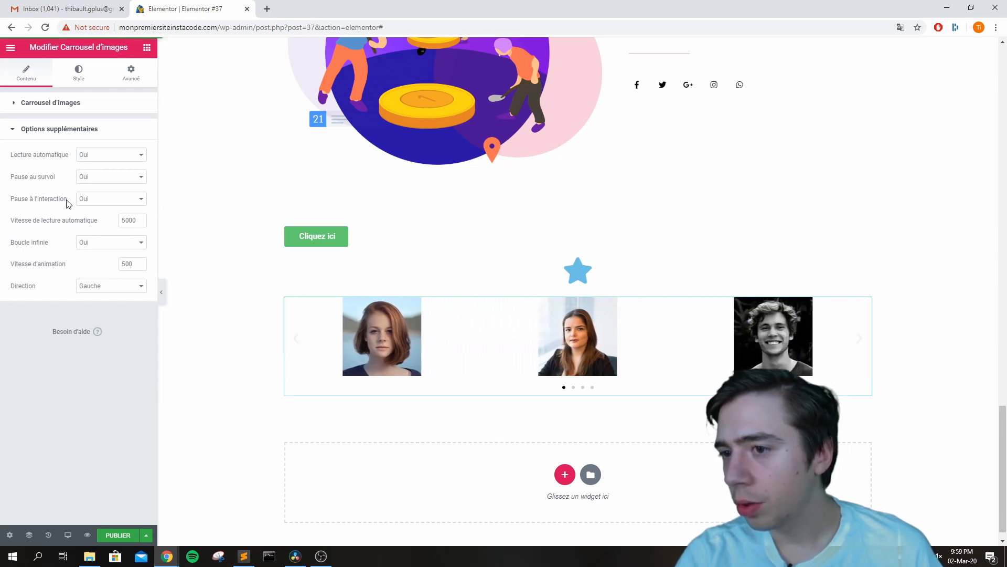
click(87, 157)
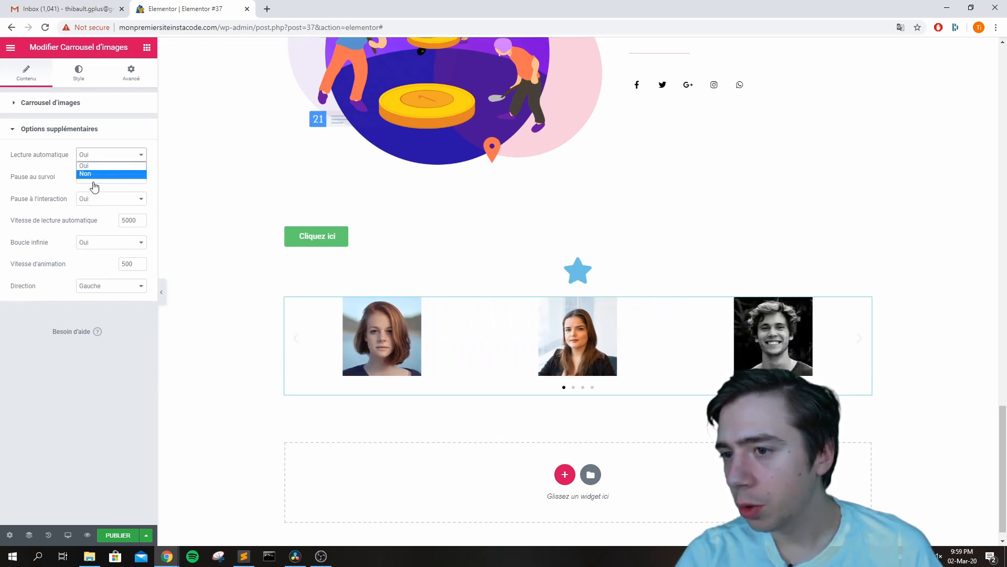
click(92, 155)
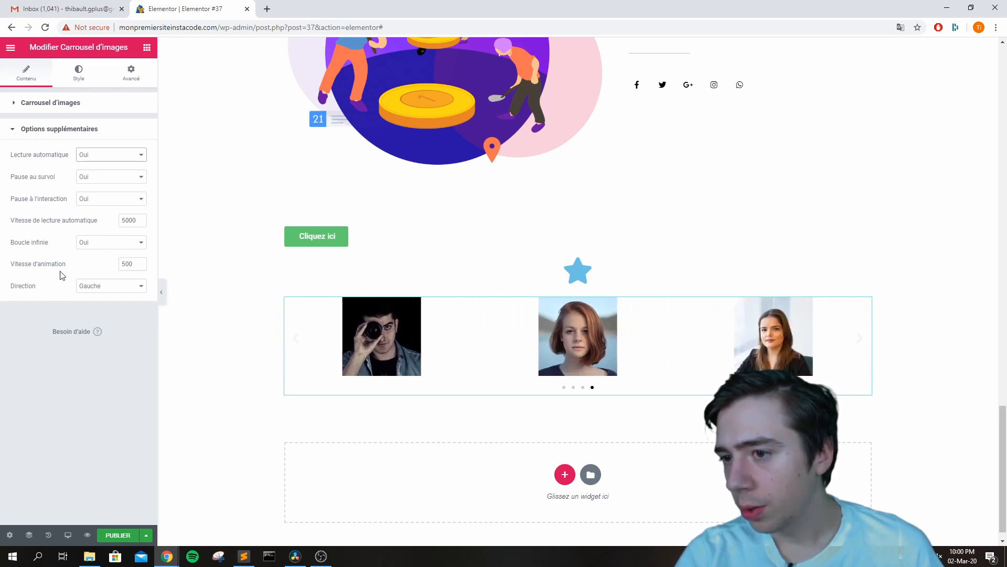
click(59, 102)
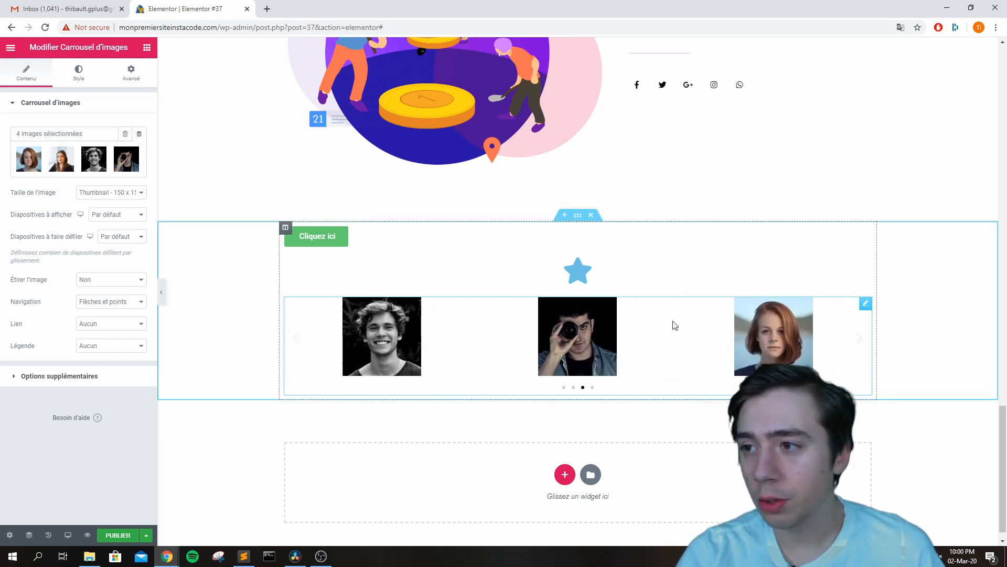
Publish the Elementor page and return to the WordPress editor.
scroll(506, 257, up, 15)
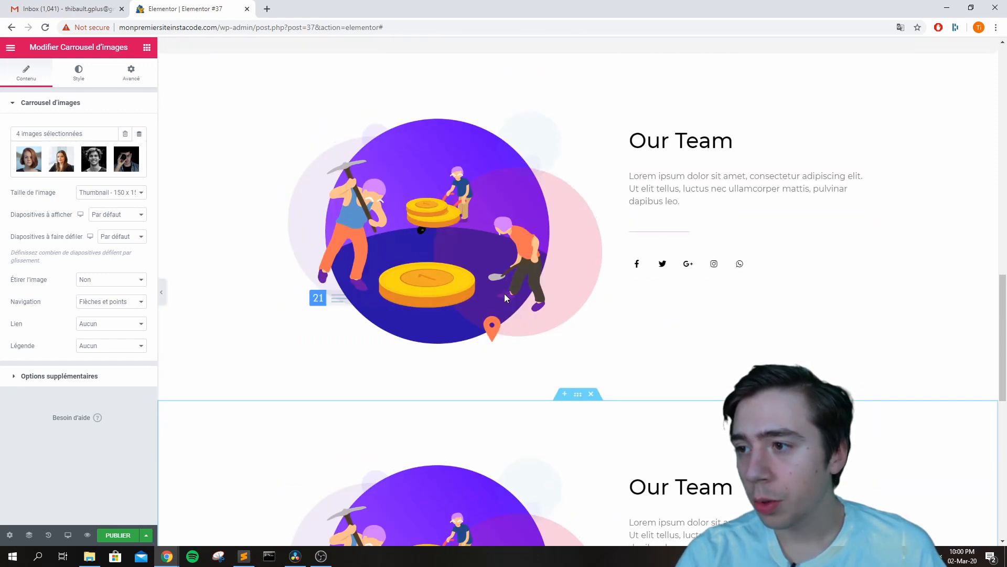
scroll(495, 278, up, 3)
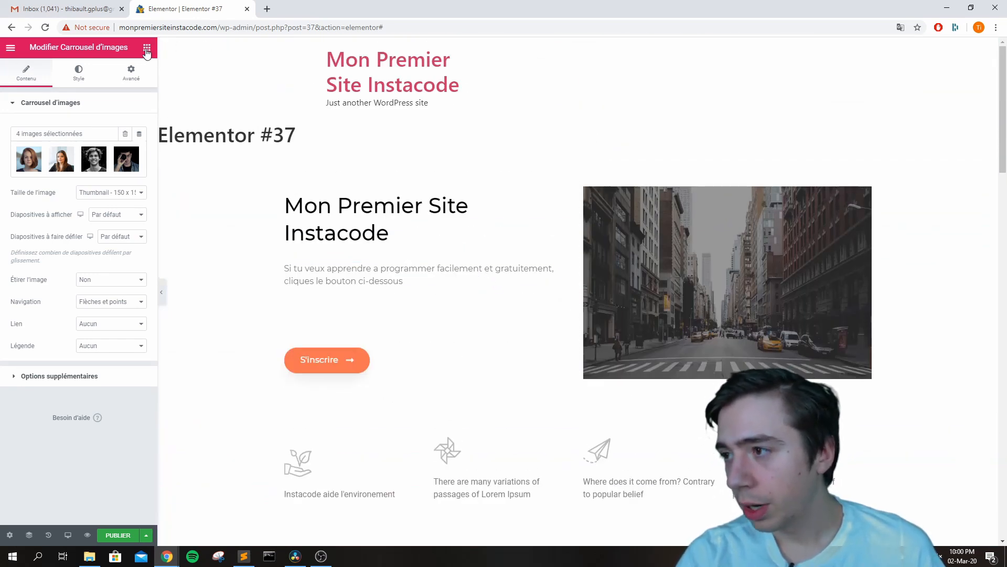
click(257, 68)
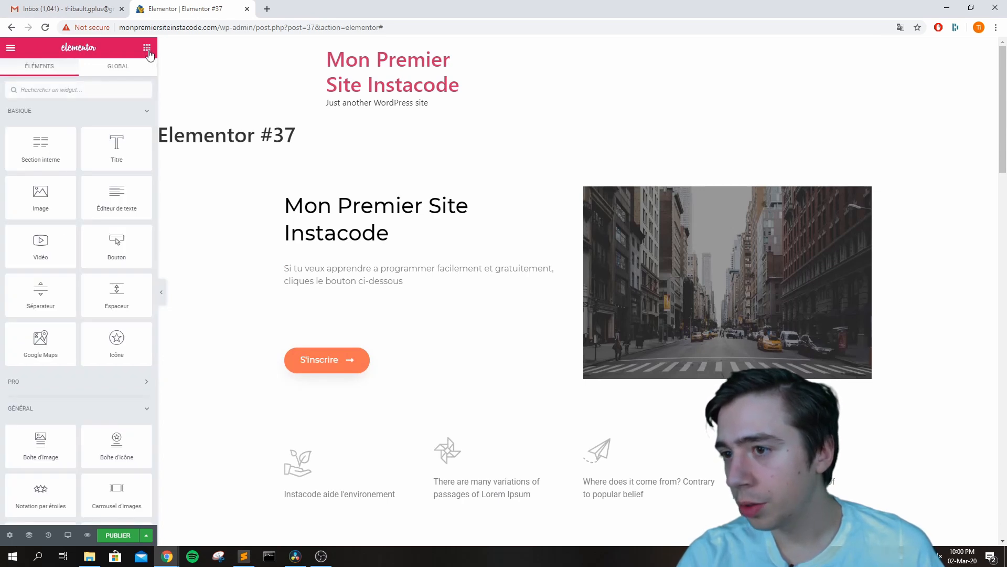
click(11, 49)
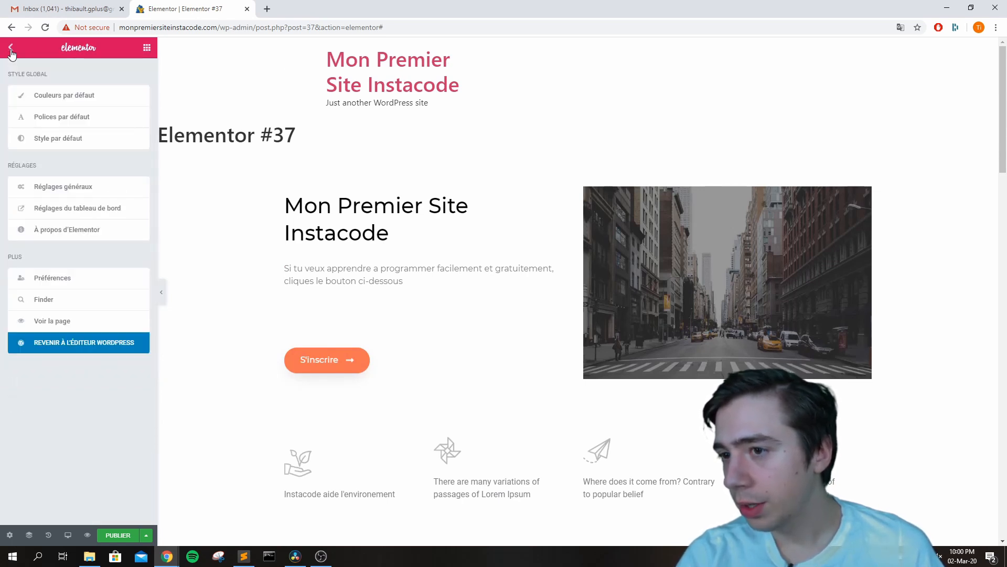
click(91, 349)
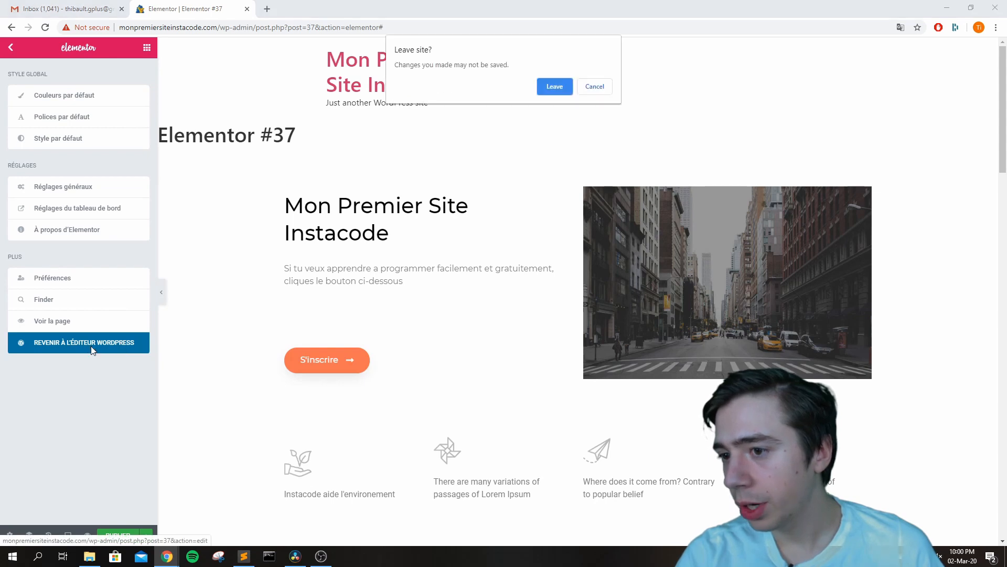
click(594, 87)
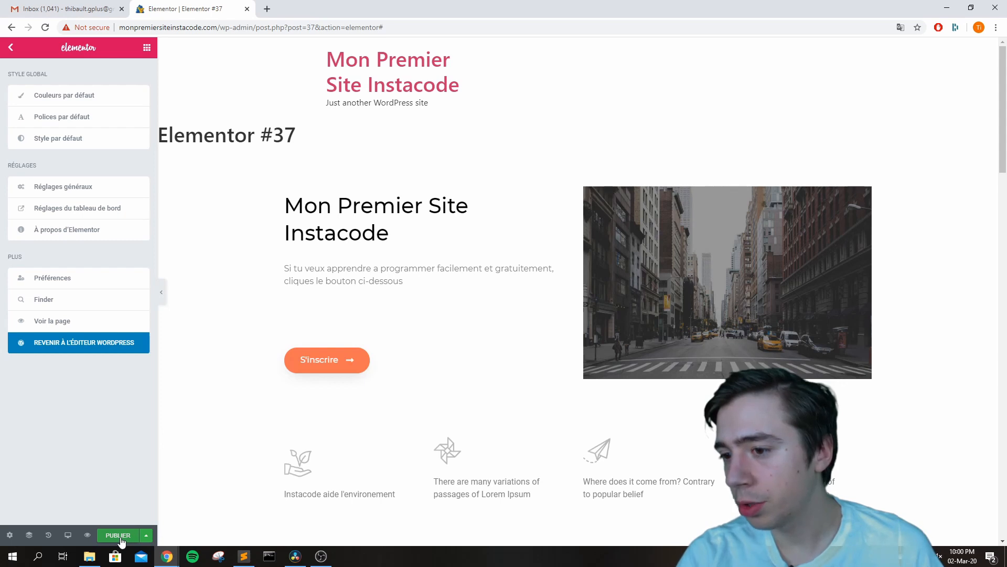
click(83, 348)
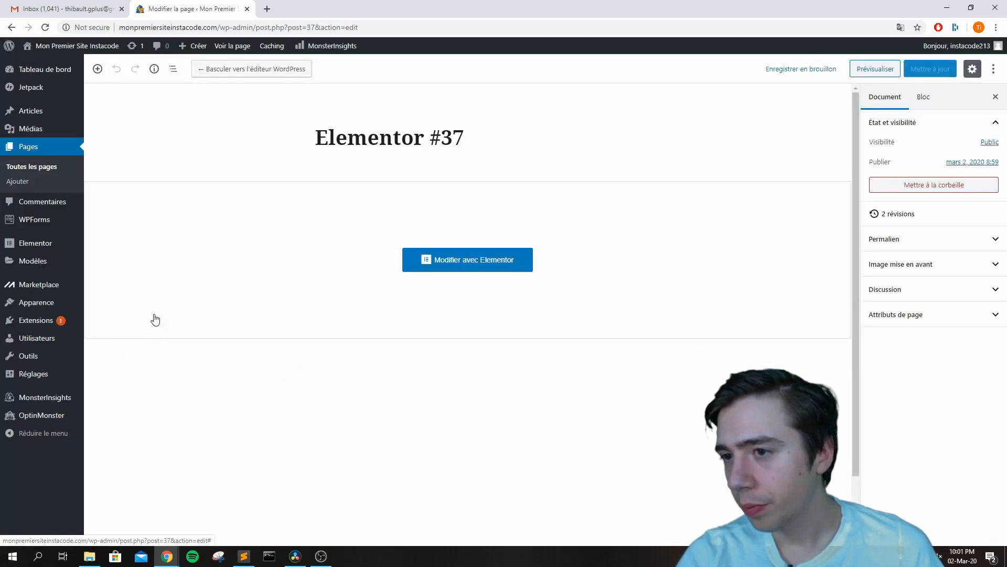
View the site's front page, return to the WordPress dashboard and open the Lecture settings.
click(96, 46)
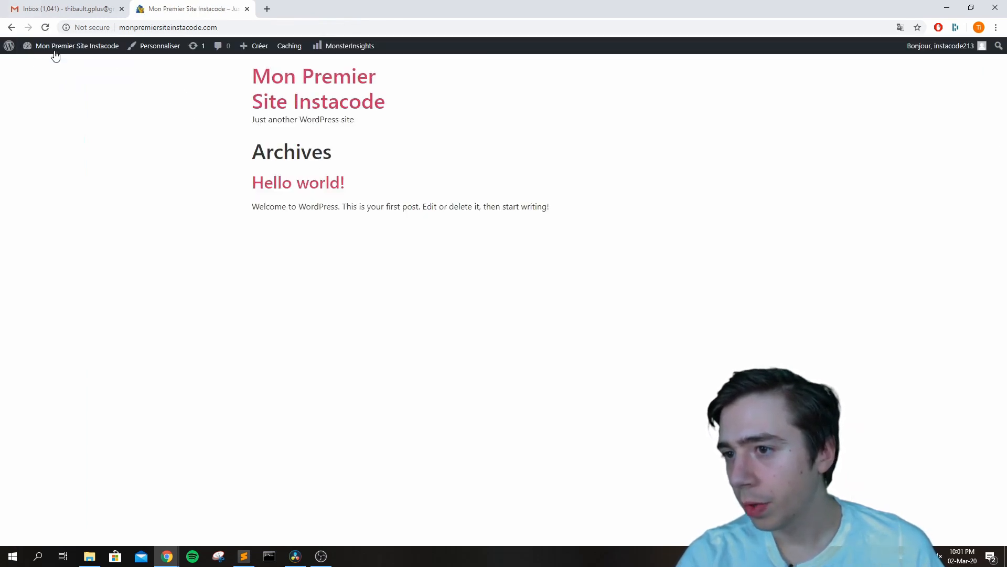
click(84, 47)
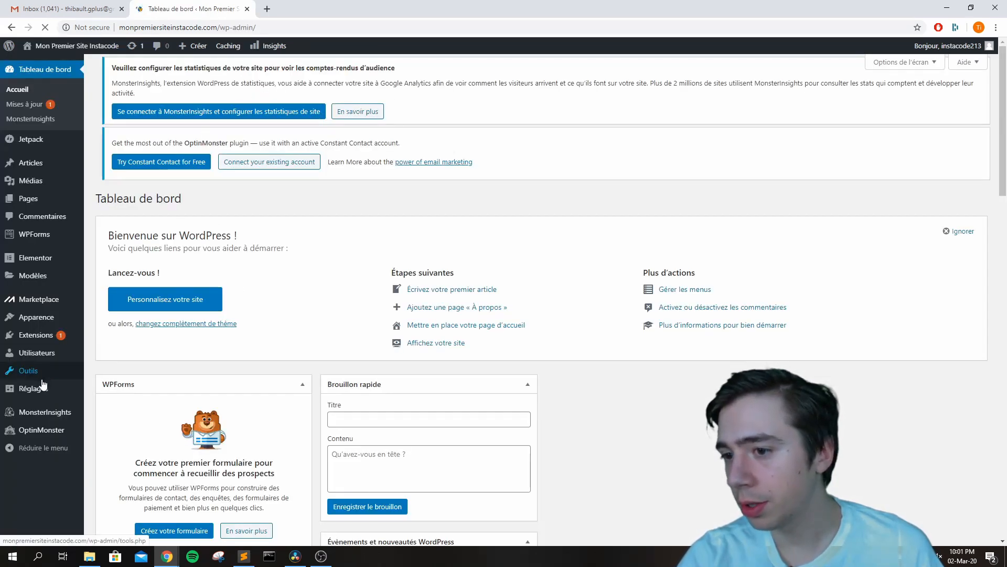
mouse_move(41, 394)
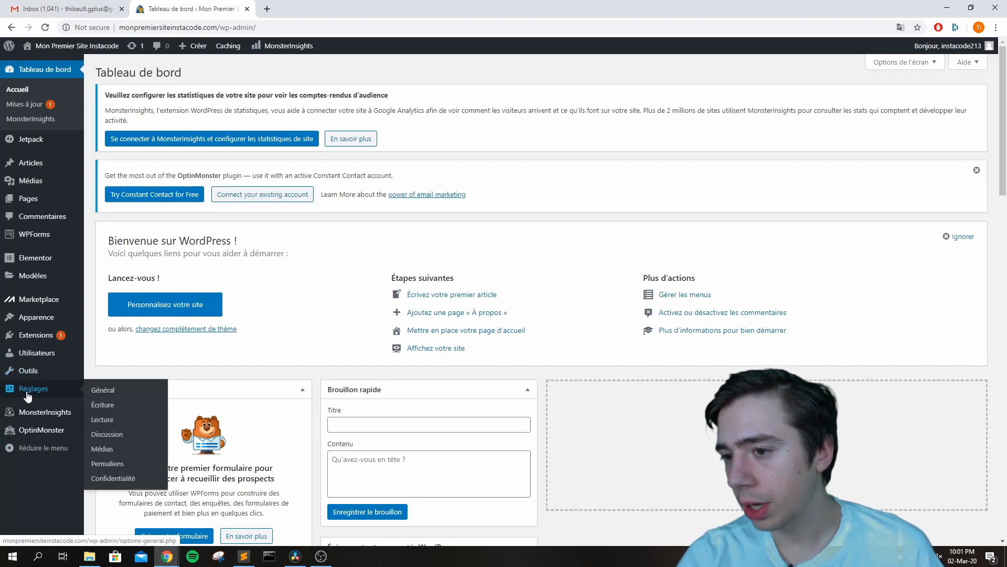
click(103, 420)
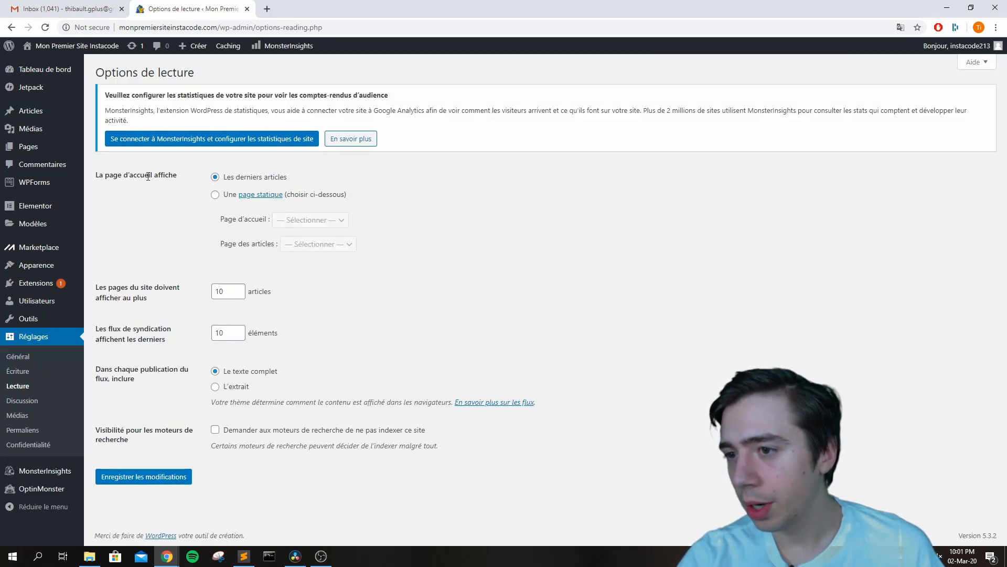
Set the site's home page to the static page Elementor #37 and save the reading settings.
click(216, 195)
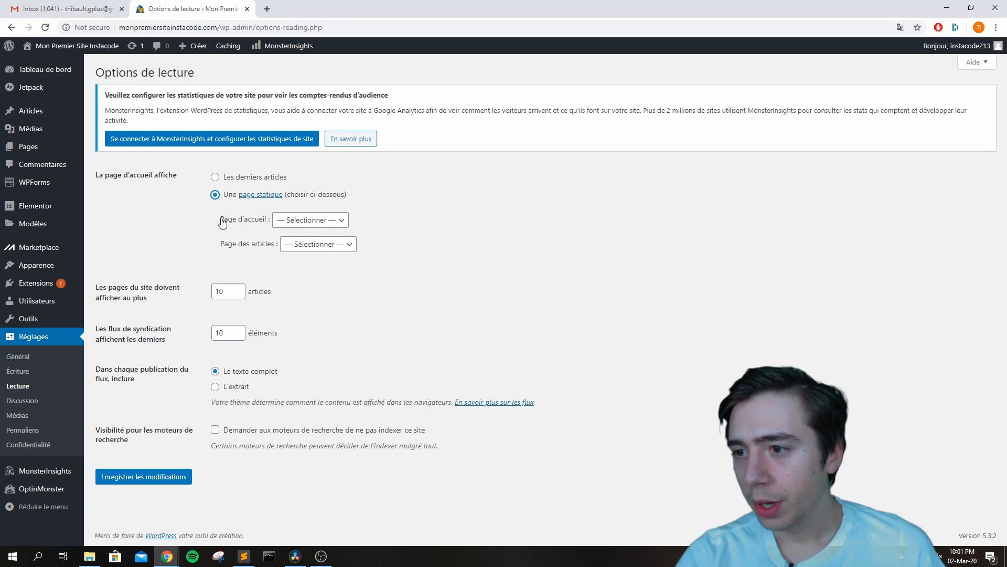
click(283, 224)
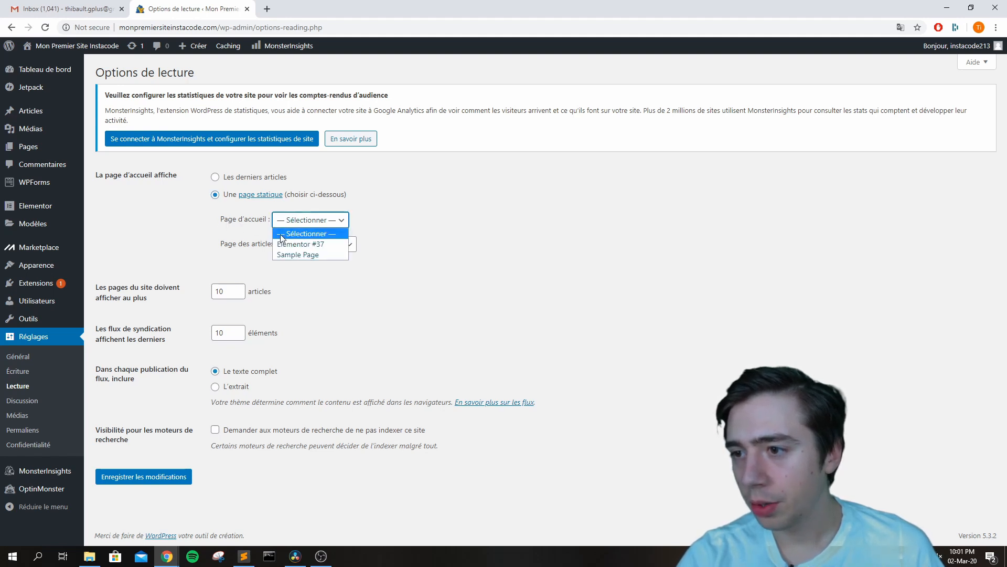
click(321, 245)
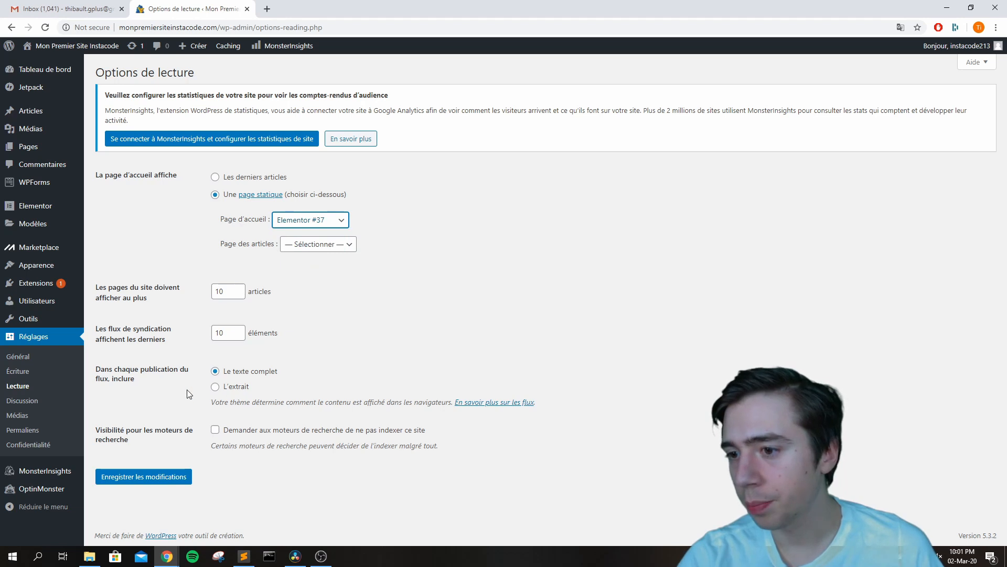
click(145, 478)
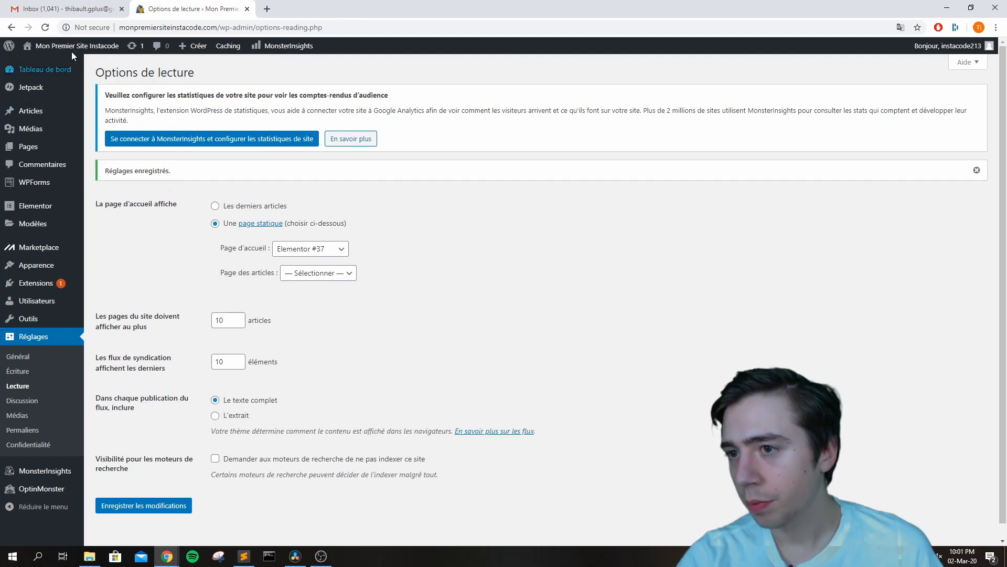
Open the live site and look through the home page from the header to the Our Team sections.
click(72, 47)
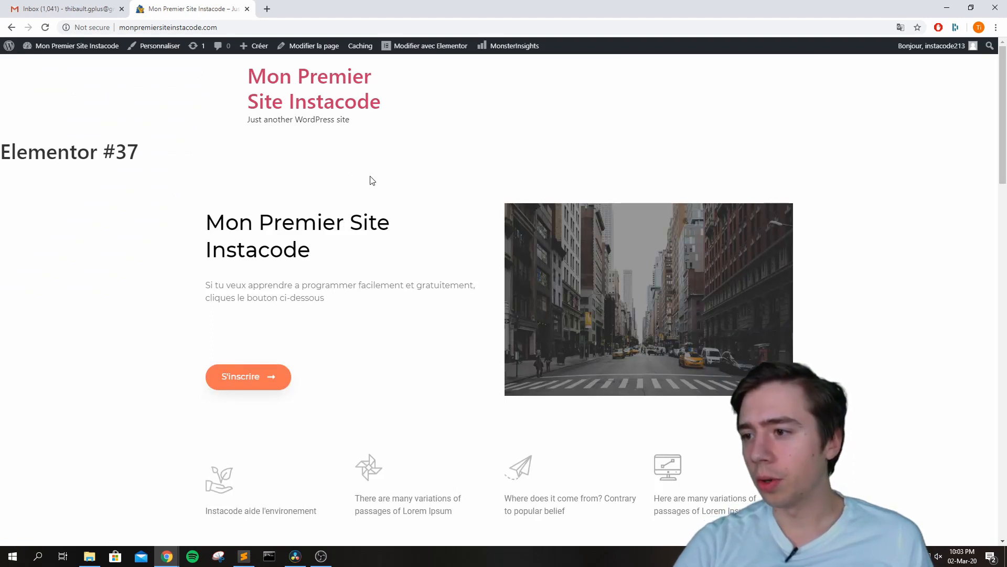
scroll(294, 189, down, 2)
scroll(294, 176, down, 4)
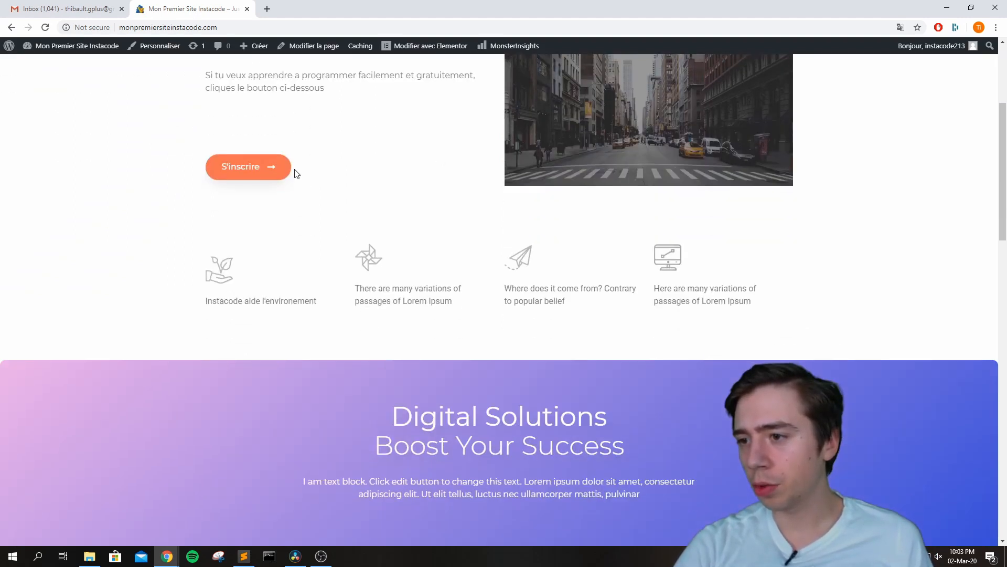
scroll(299, 175, up, 6)
scroll(317, 178, down, 6)
scroll(322, 173, down, 10)
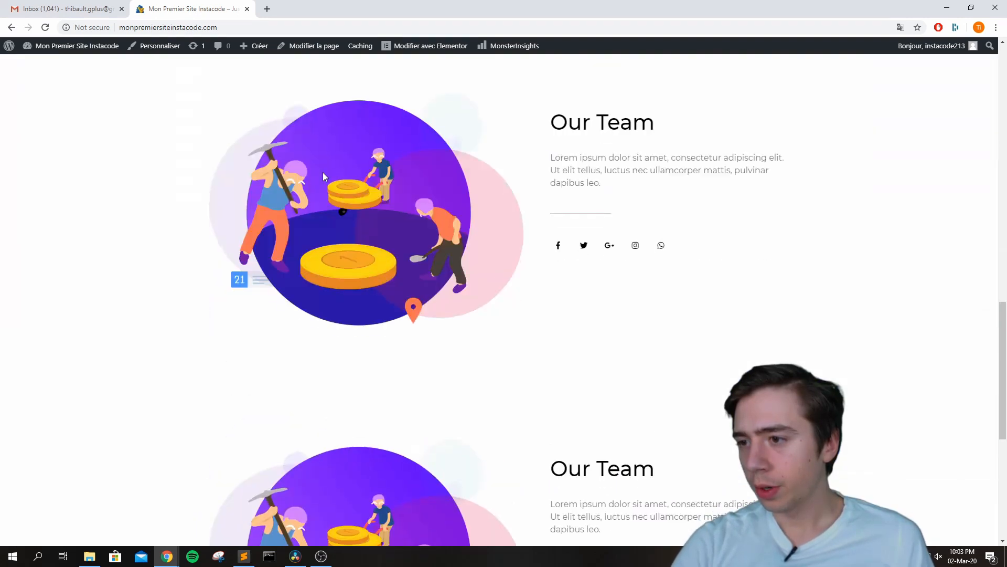
scroll(359, 226, up, 15)
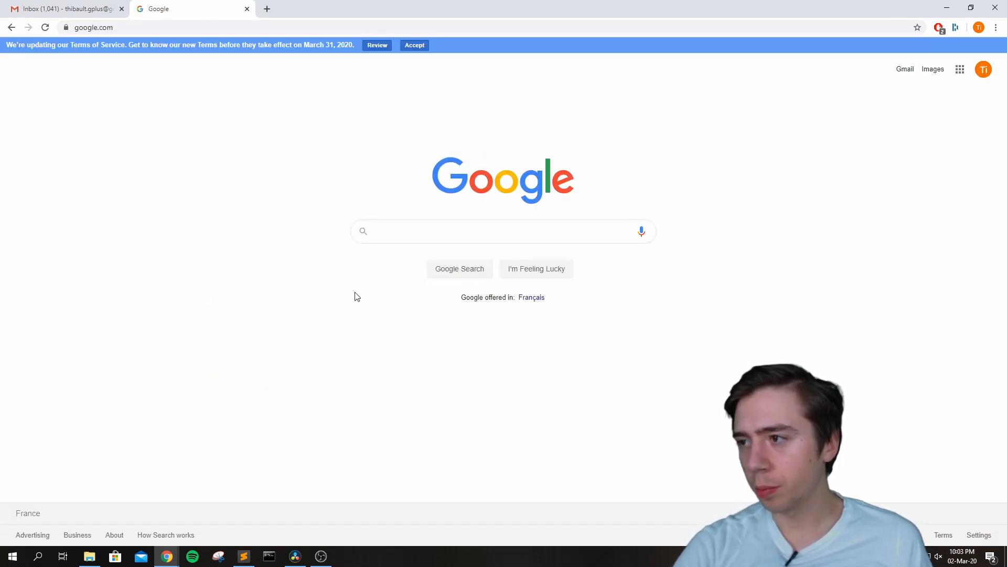
key(alt+Left)
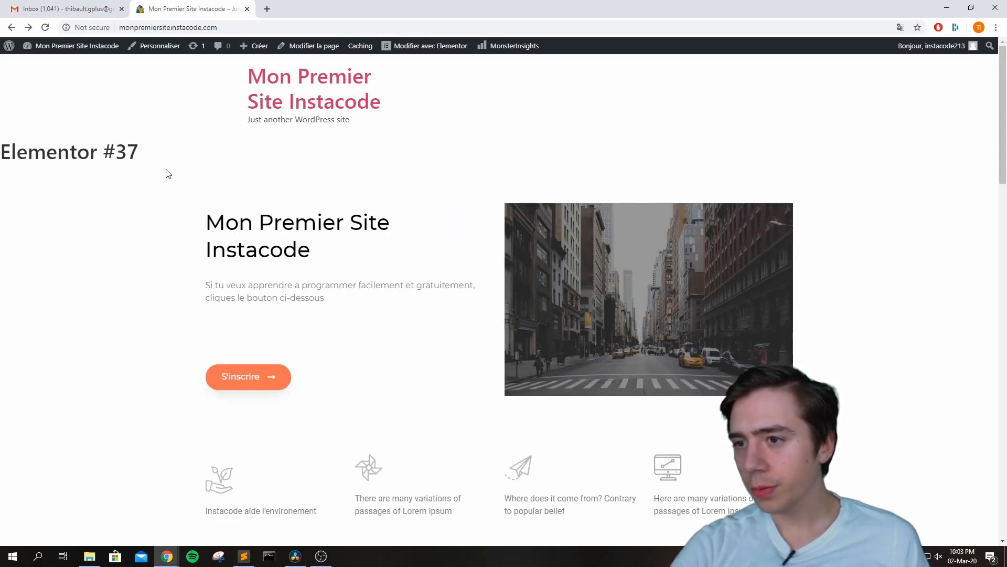
Clear the home page's Elementor #37 title in the WordPress page editor, update the page and view it.
drag(135, 152, 107, 152)
click(147, 155)
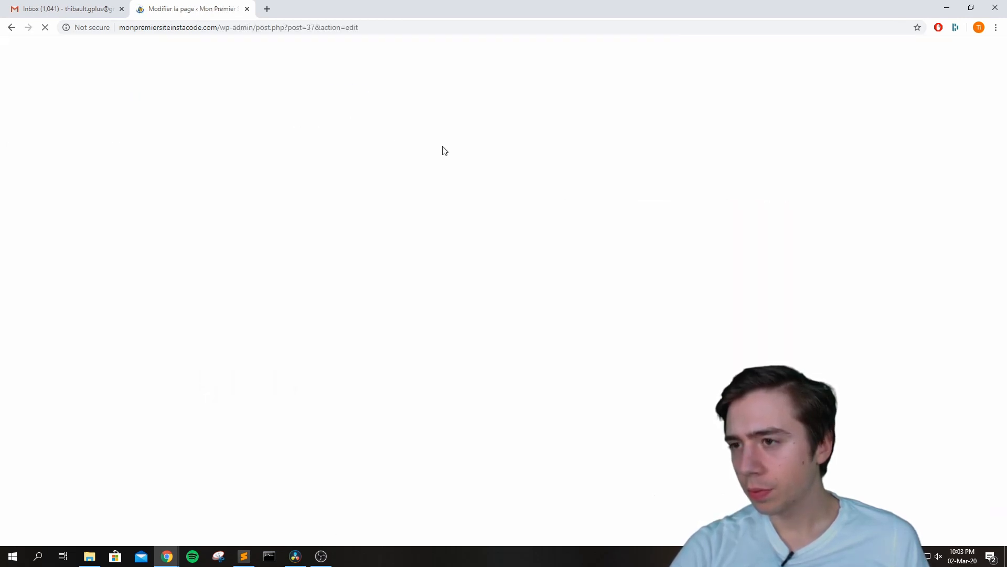
drag(482, 137, 316, 140)
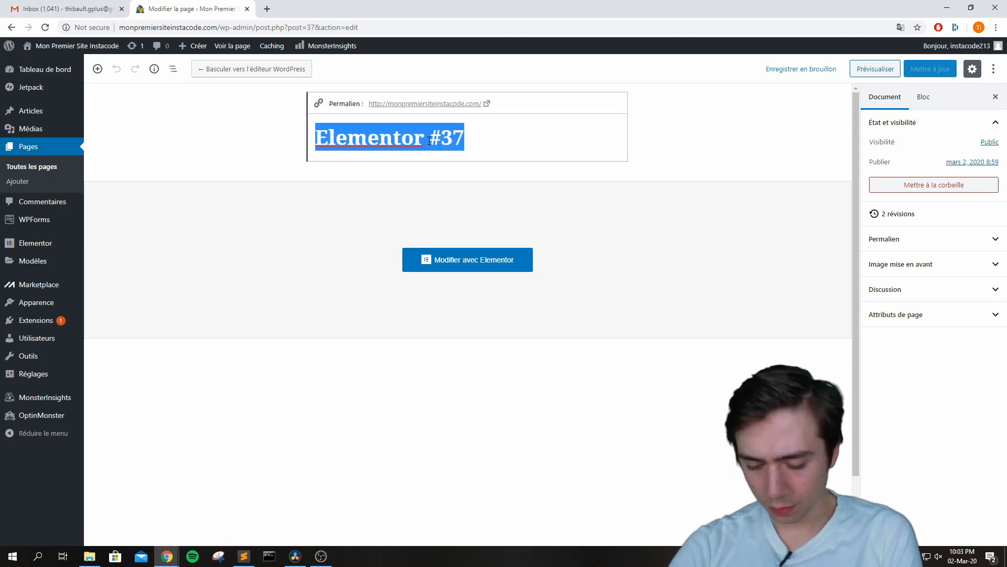
key(BackSpace)
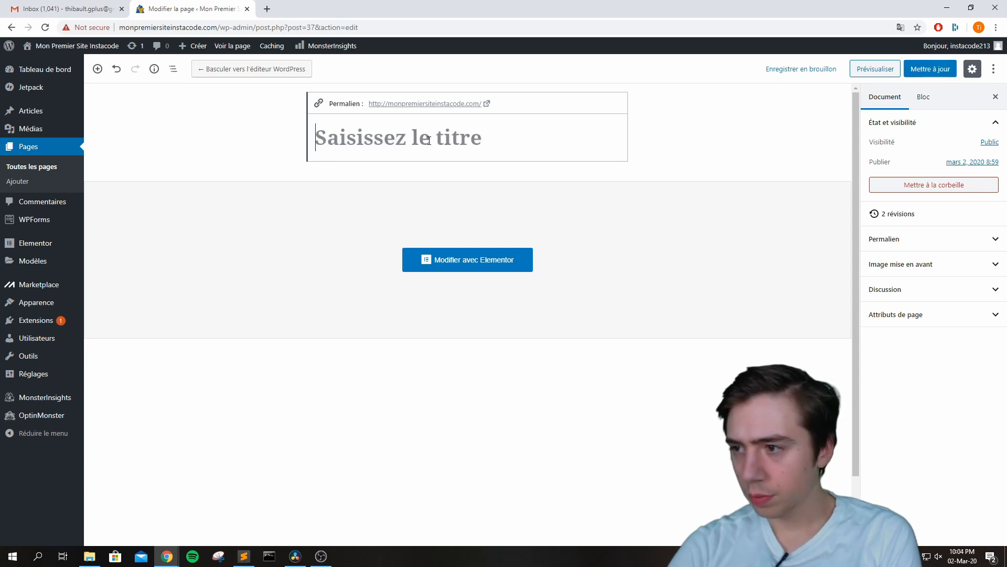
click(674, 155)
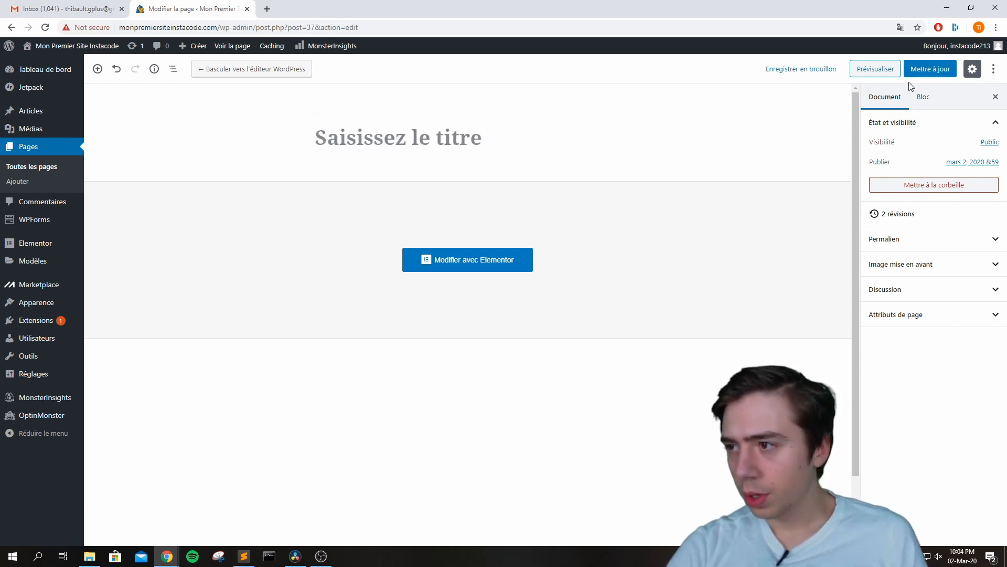
click(922, 74)
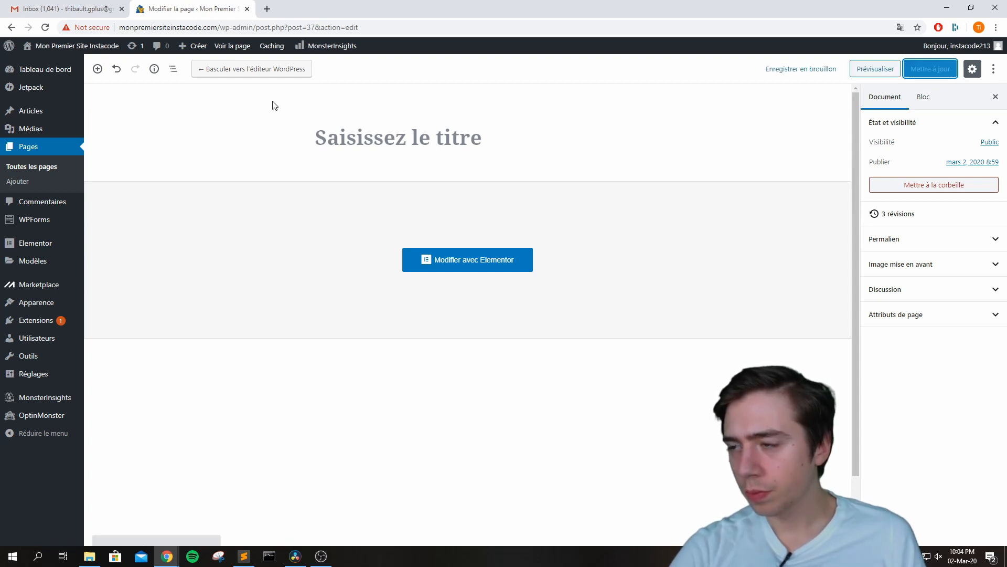
click(231, 46)
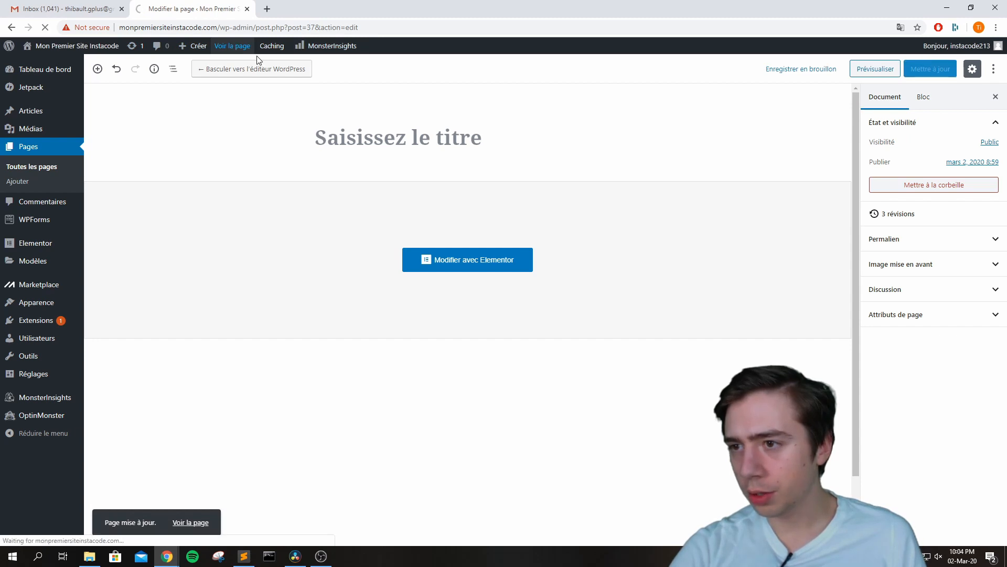
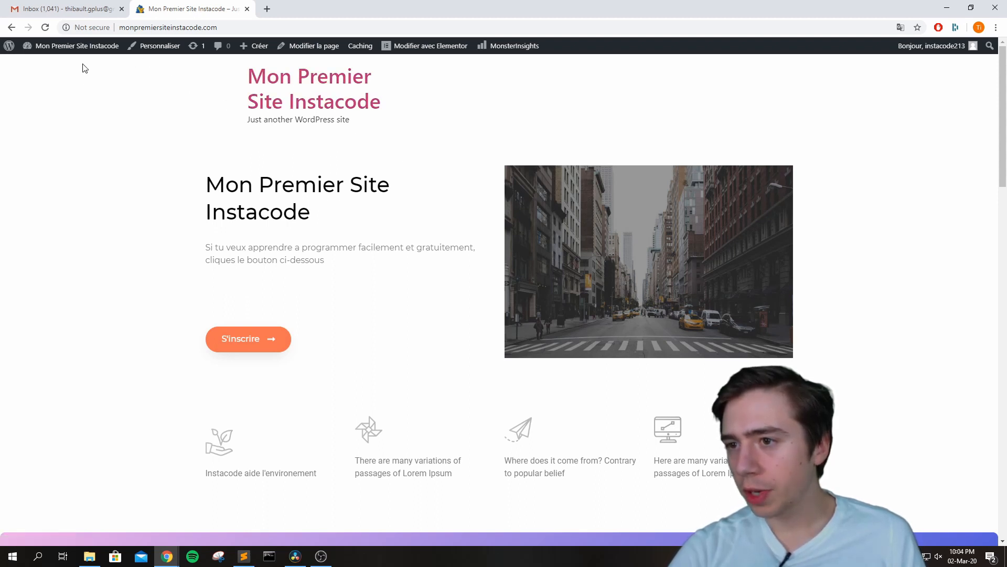
Set the paper plane image icon-G_S.3.png as the site logo in the customizer, keeping the whole image in the crop, and publish.
click(146, 48)
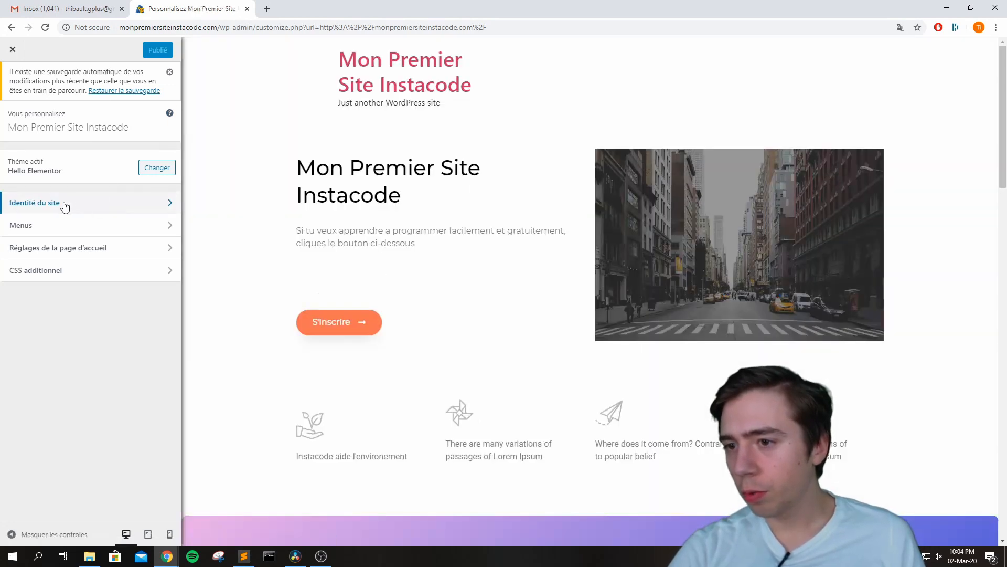
click(75, 205)
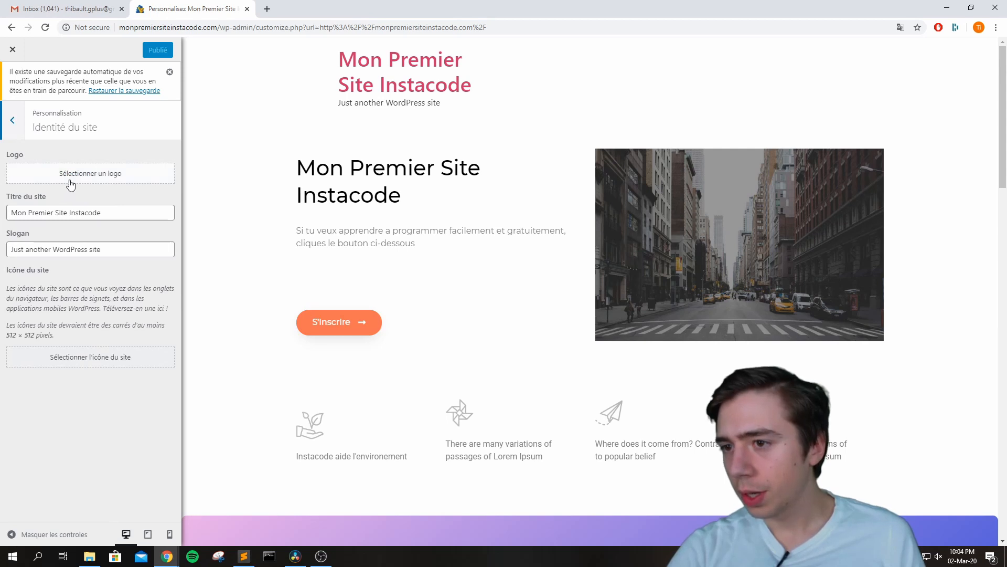
click(90, 174)
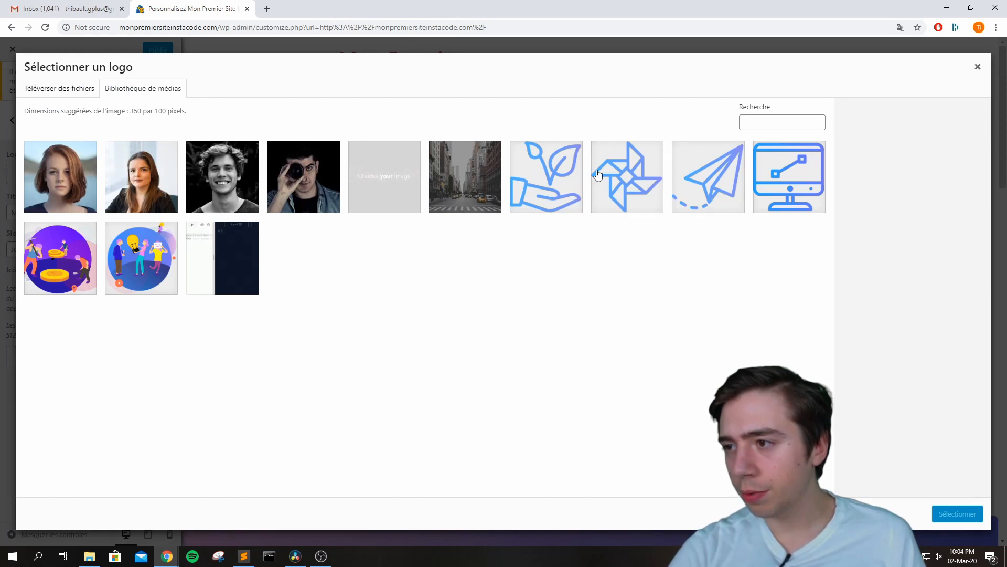
click(715, 168)
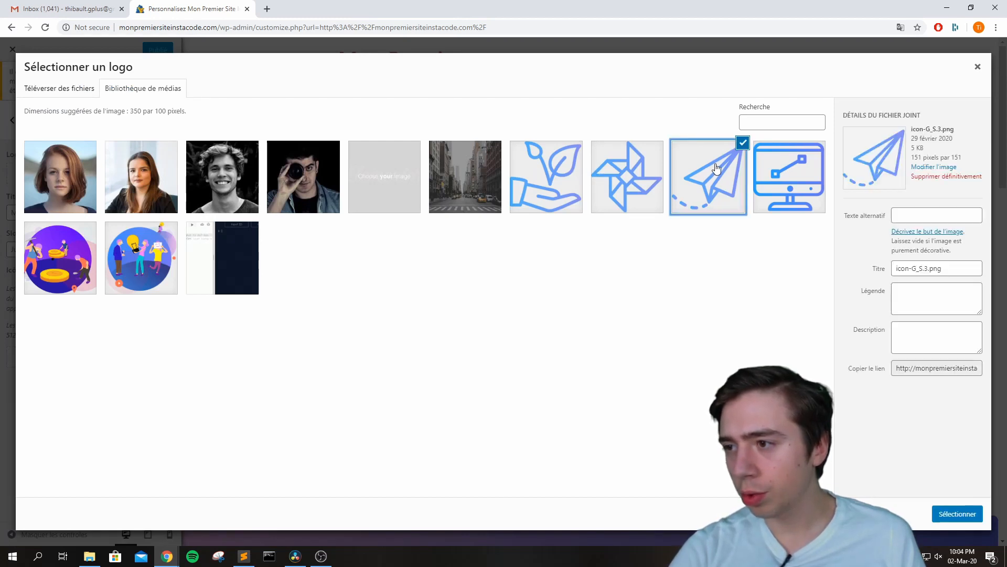
click(967, 516)
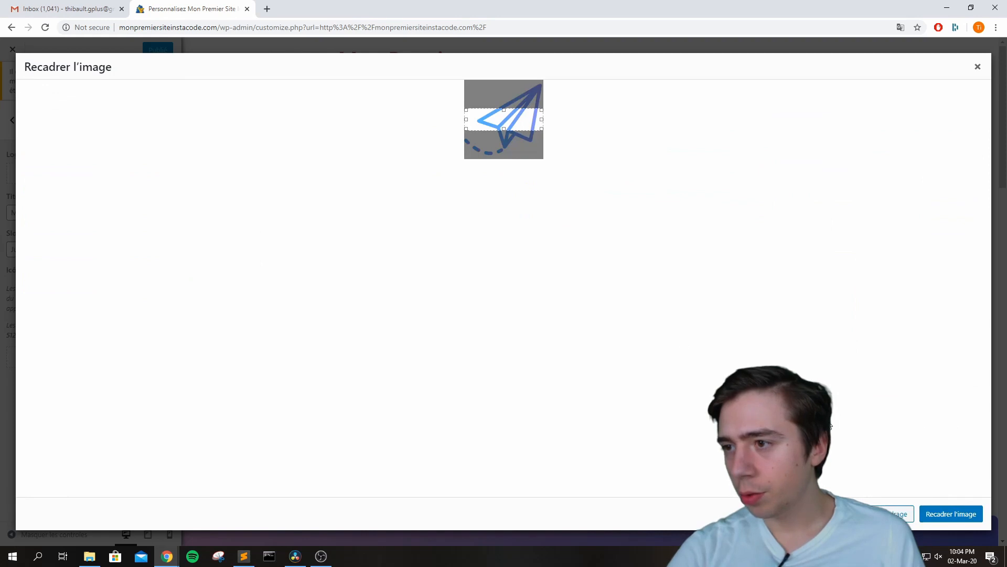
drag(504, 109, 503, 82)
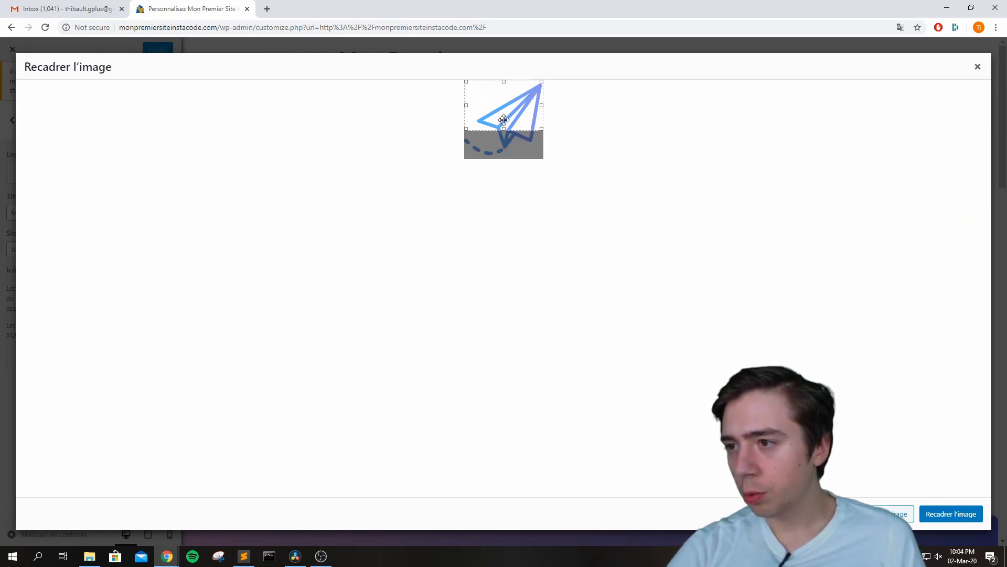
drag(504, 128, 504, 174)
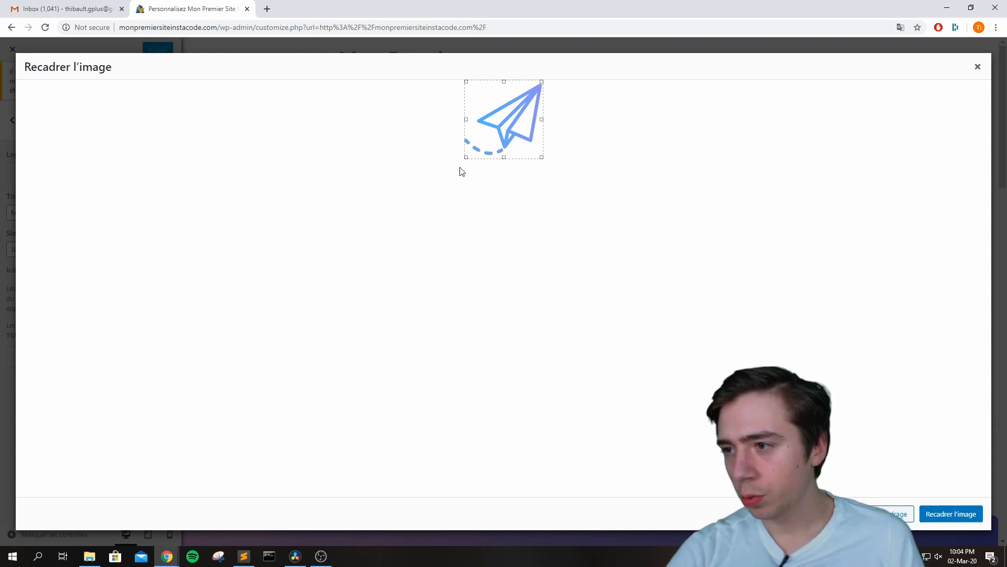
click(958, 514)
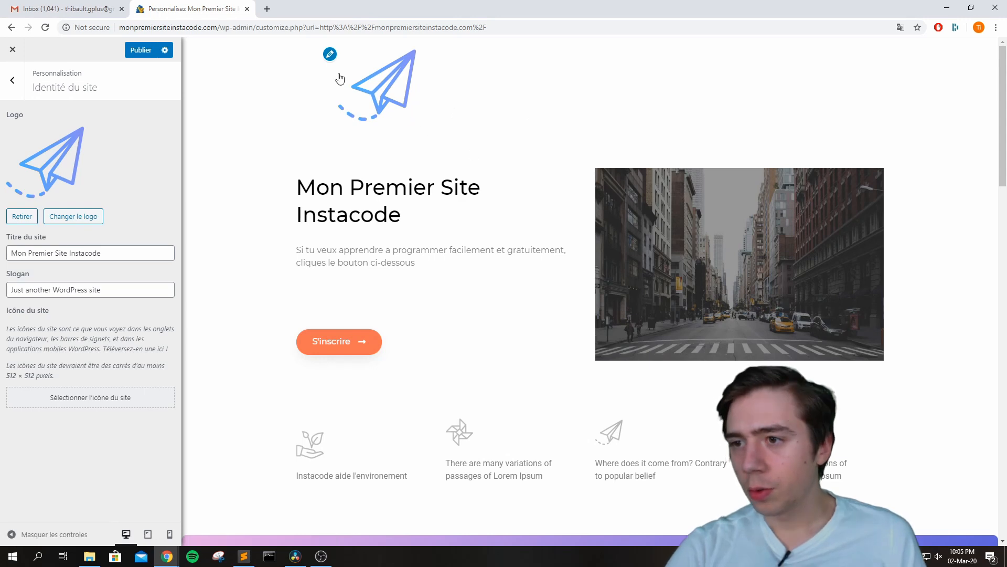
click(132, 50)
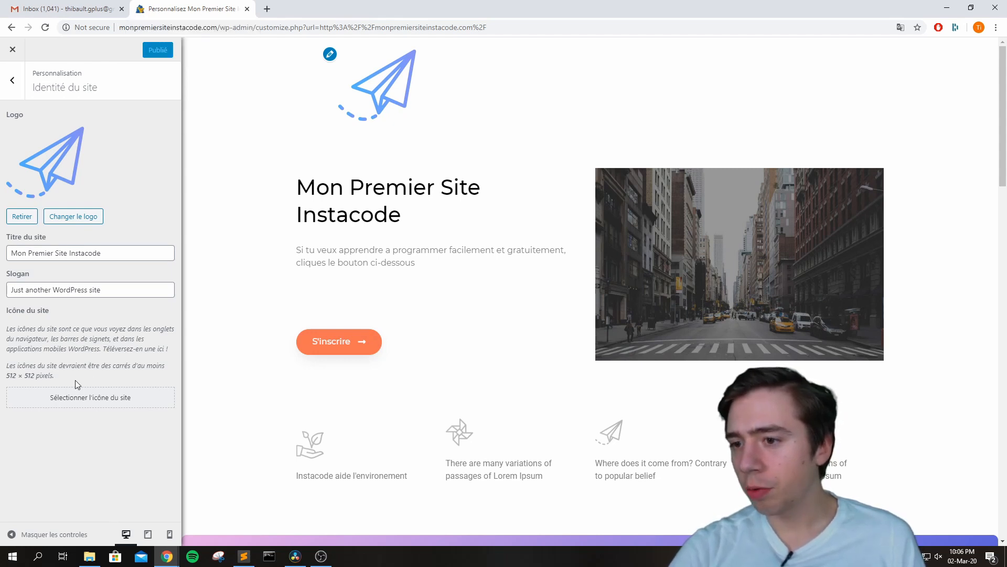
Set the paper plane image icon-G_S.3.png as the site icon with the full crop and publish the change.
click(97, 405)
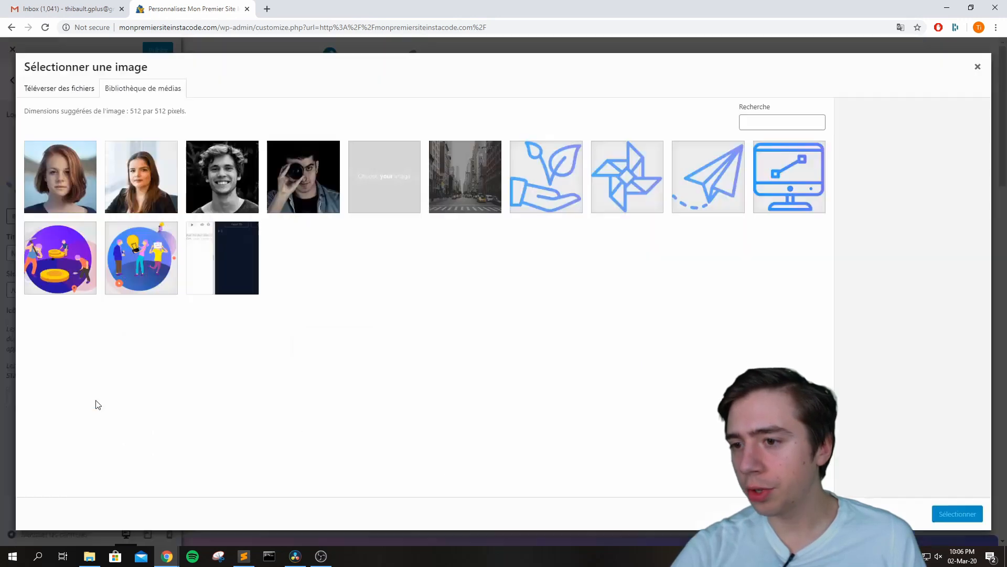
click(732, 173)
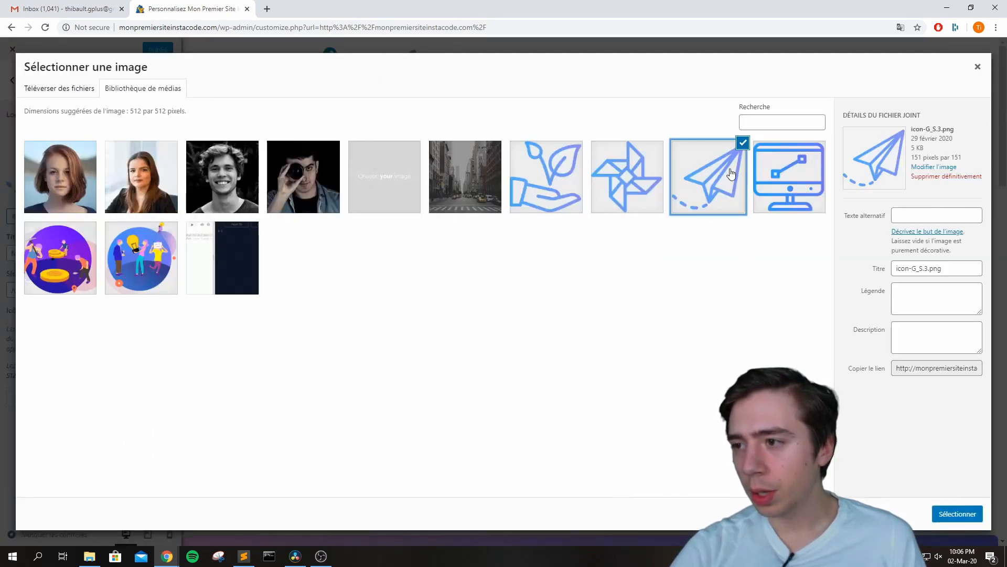
click(956, 515)
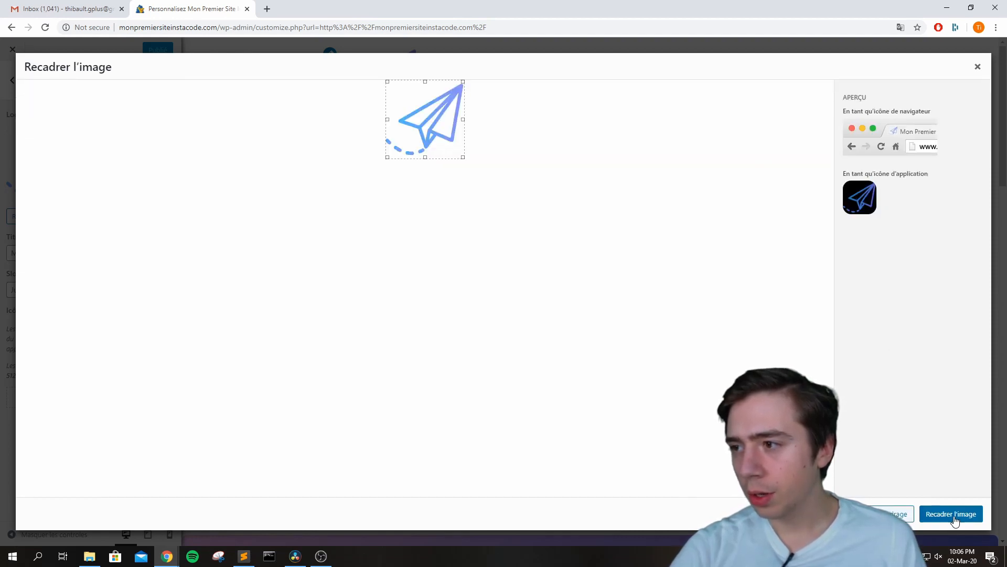
click(954, 517)
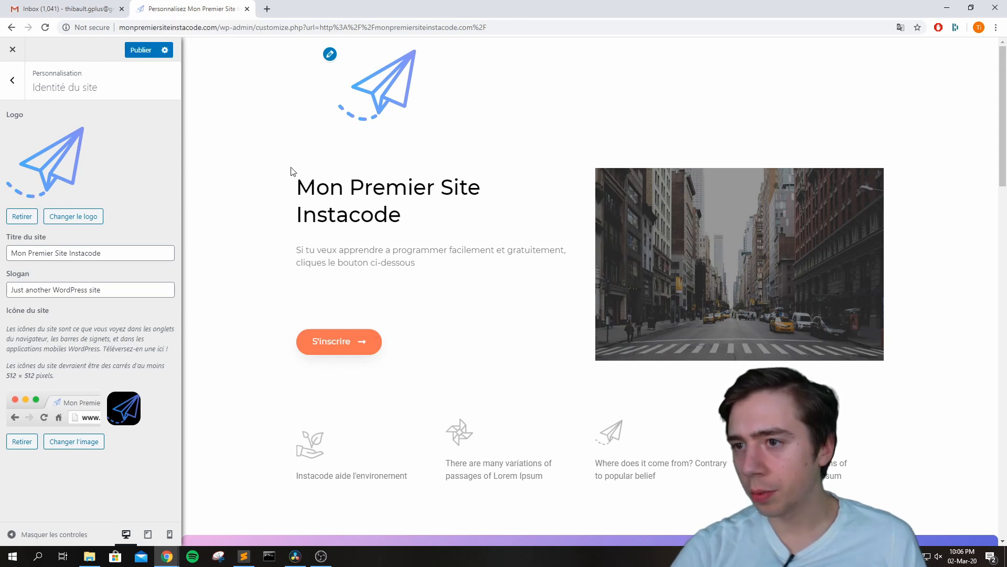
click(146, 53)
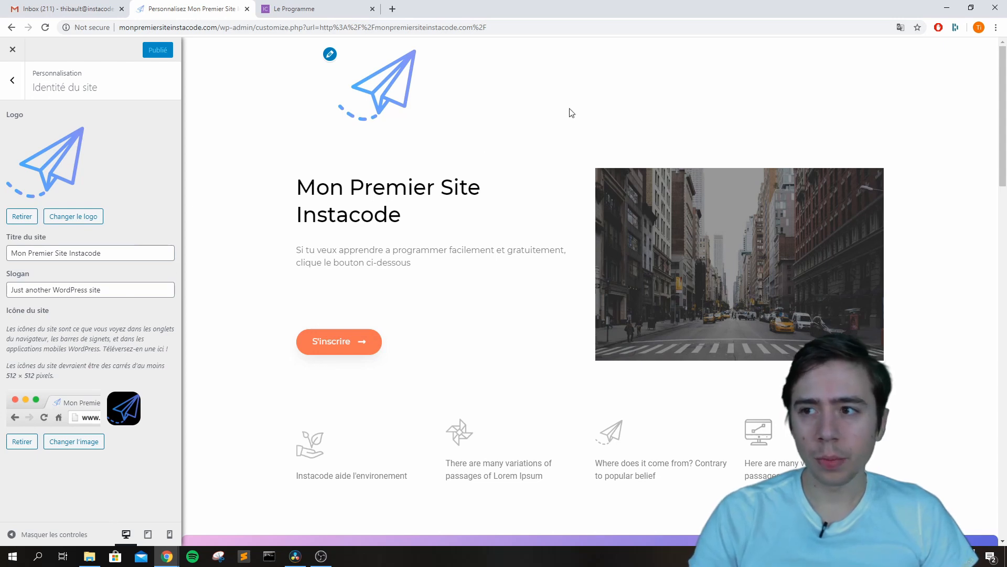
Open the home page in a separate browser tab to check its icon and slogan, and return to the customizer.
drag(390, 105, 275, 5)
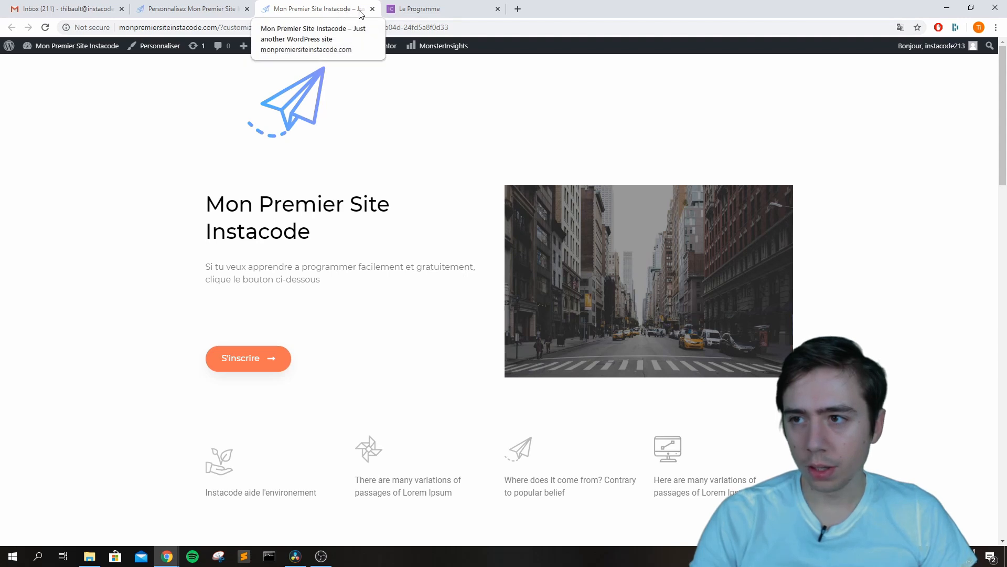
click(372, 8)
click(206, 7)
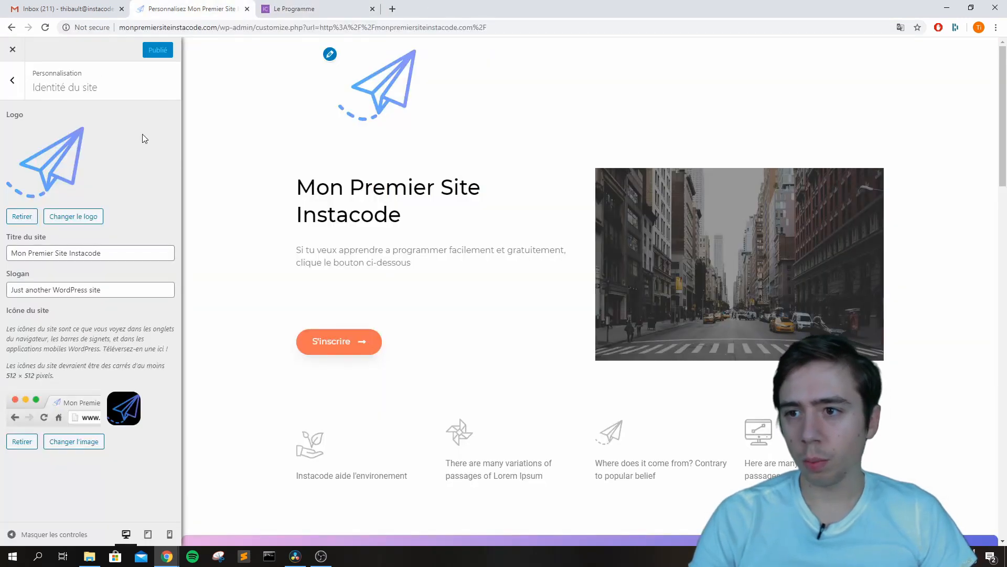
Replace the site slogan with "Apprendre la programmation" and publish the change.
triple_click(121, 285)
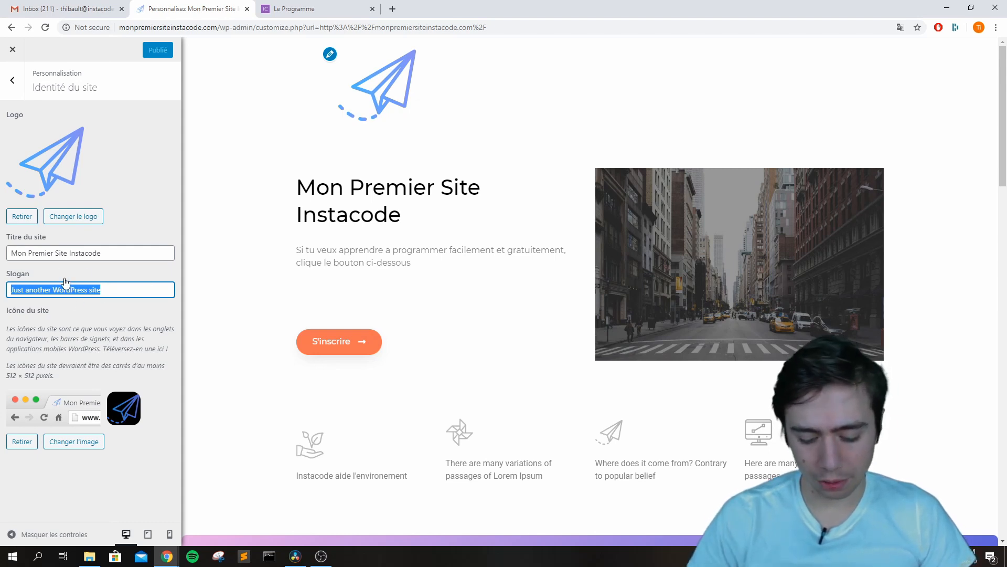
text(Appre)
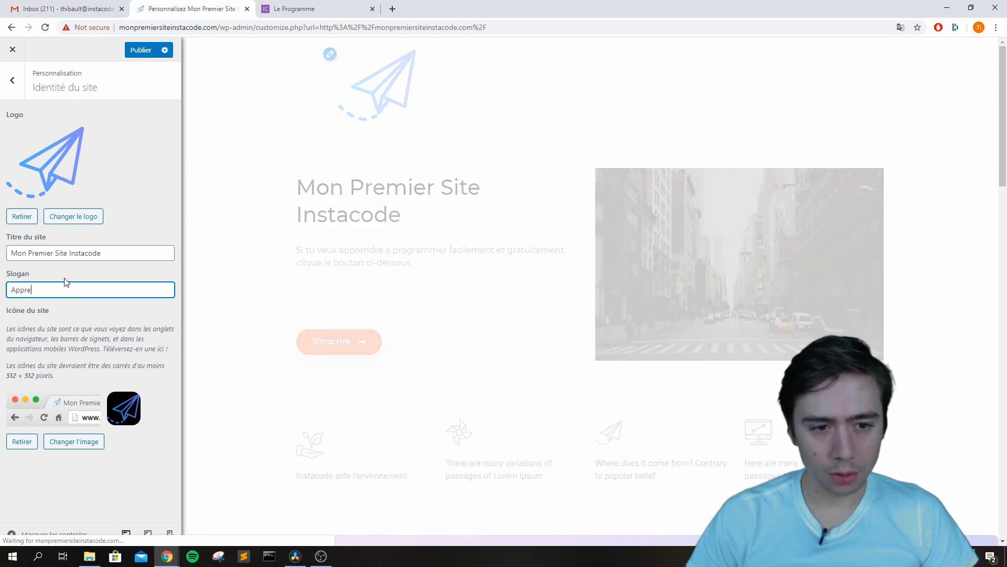
text(ndre )
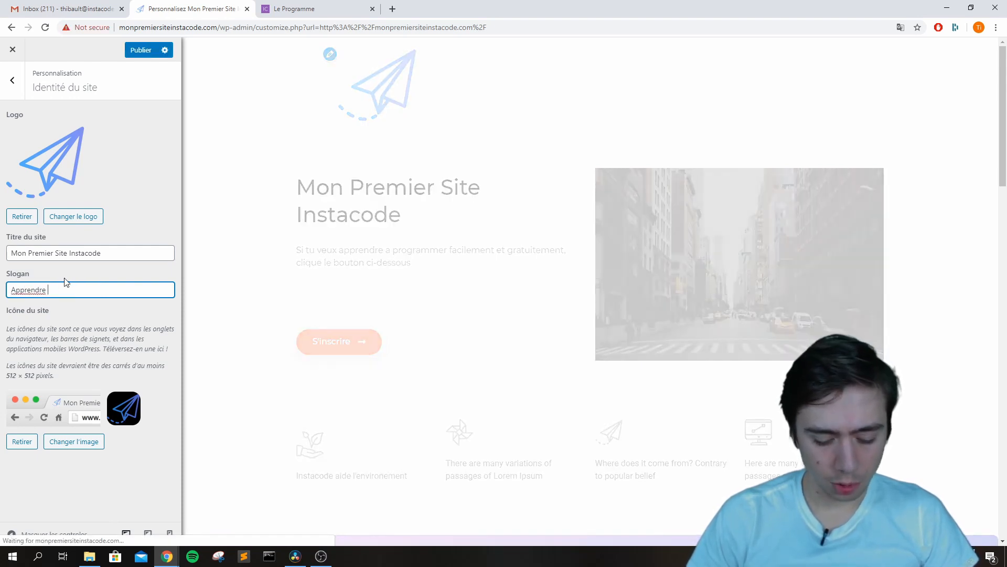
text(la prog)
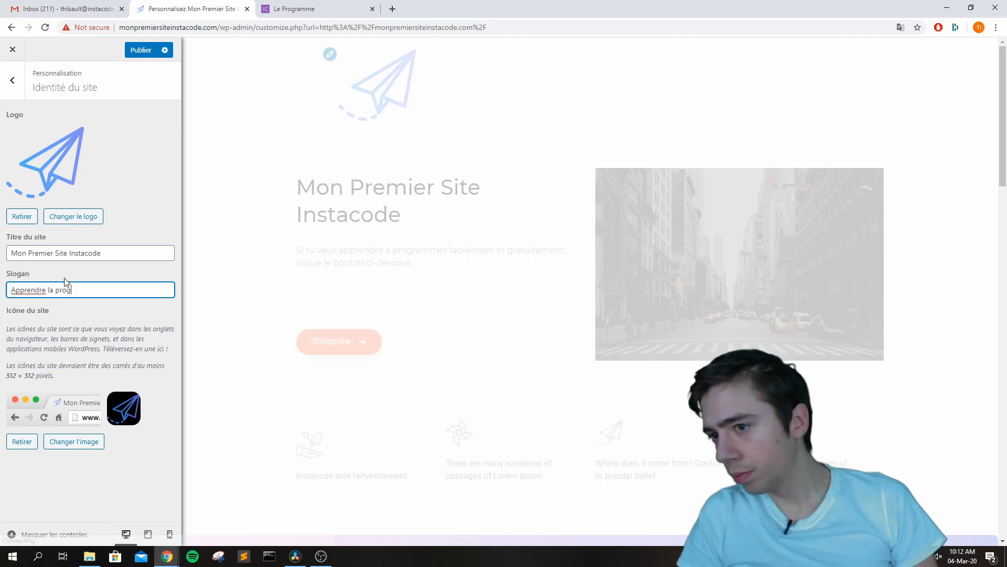
text(rammation)
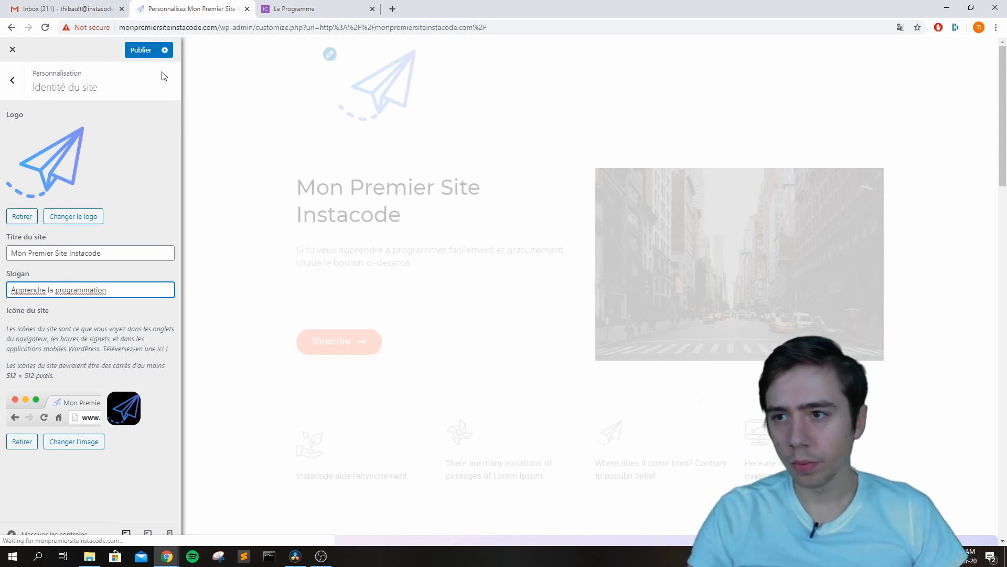
click(139, 52)
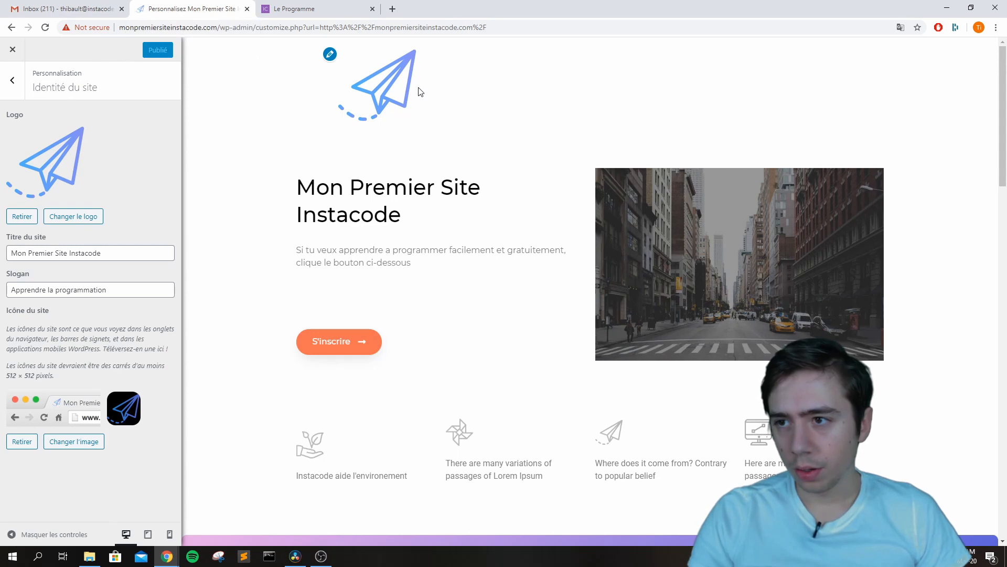
Check the new slogan in the home page's browser tab title, and go back to the customizer.
drag(405, 90, 273, 8)
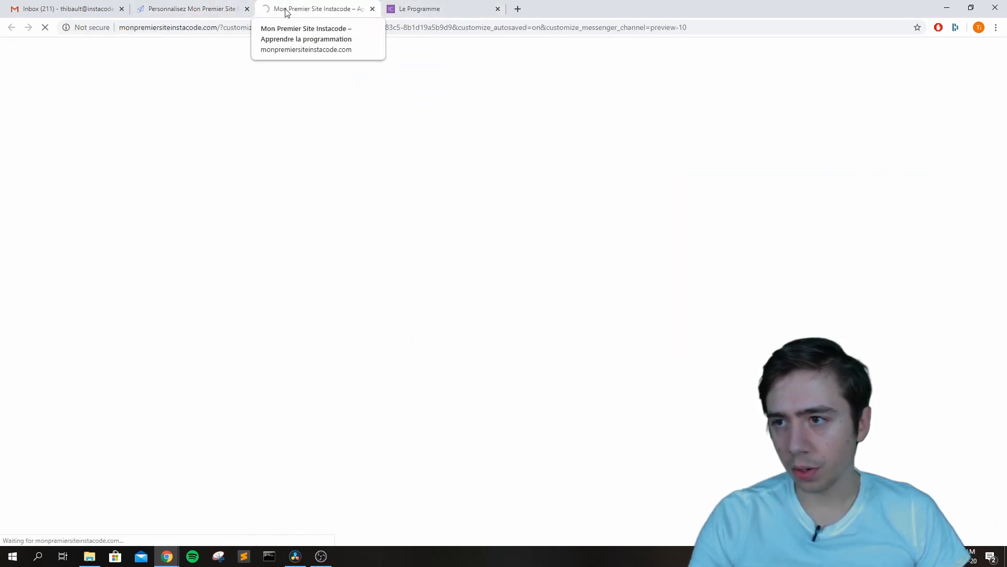
click(373, 9)
click(189, 9)
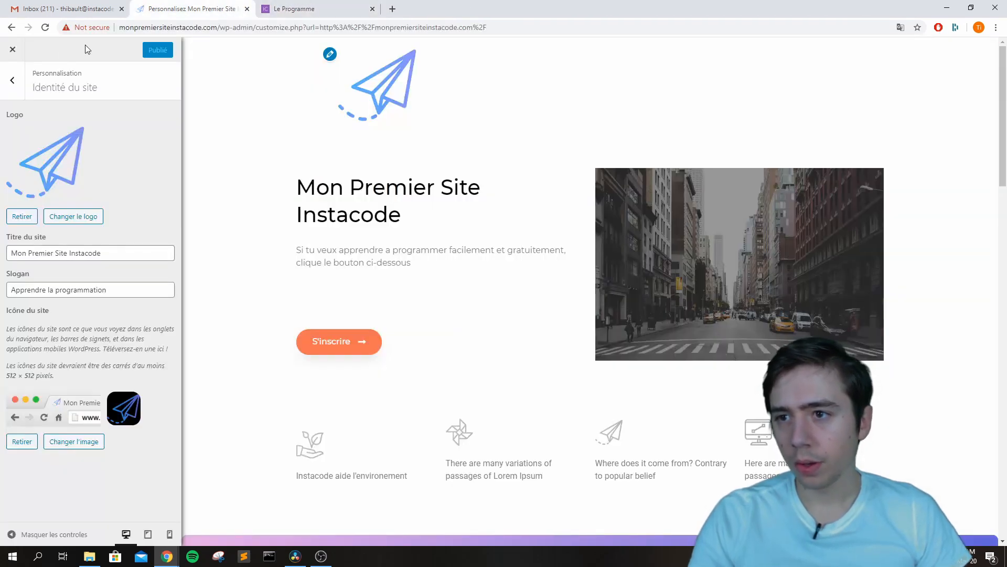
Leave the customizer for the WordPress dashboard and add a new page.
click(12, 81)
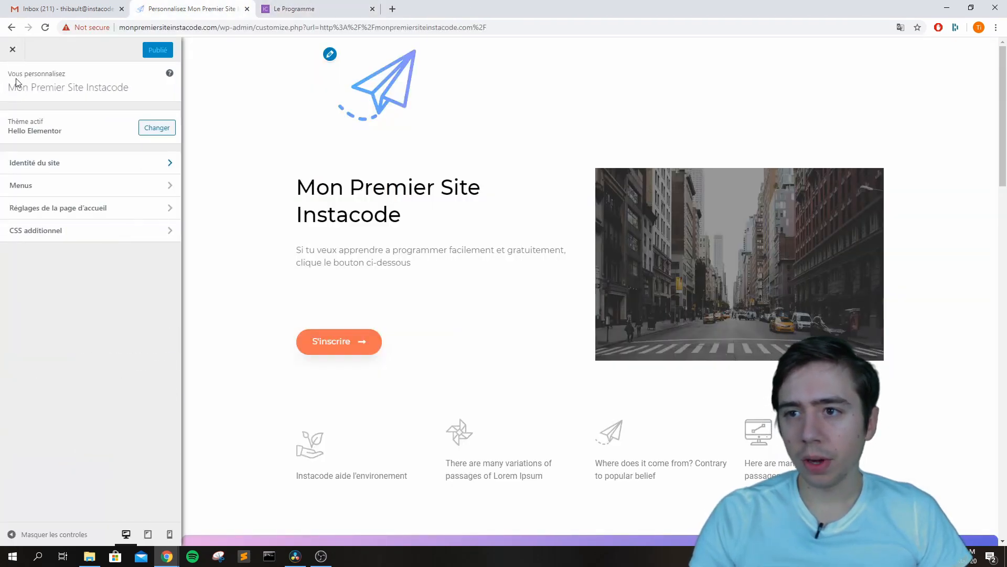
click(14, 49)
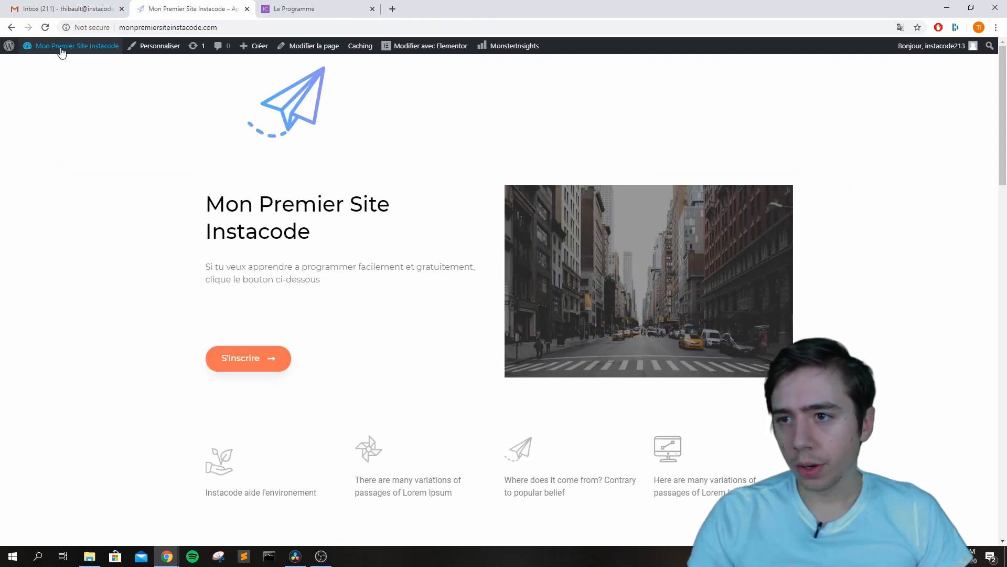
mouse_move(73, 47)
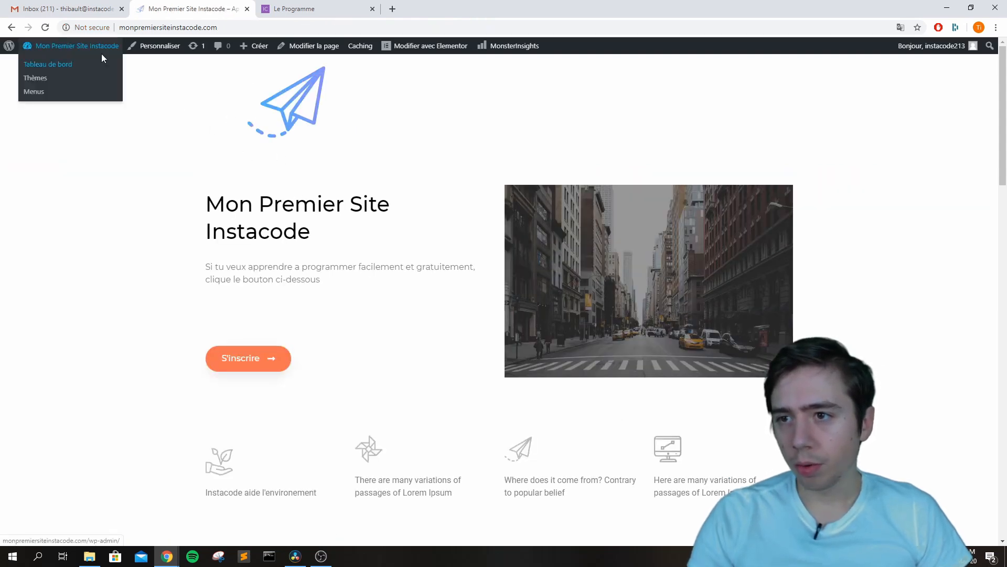
click(71, 46)
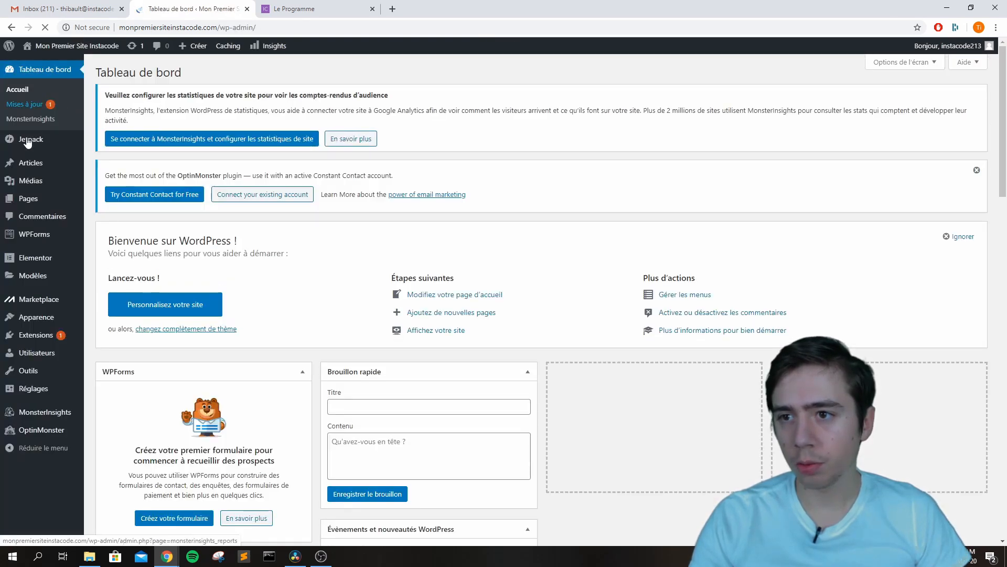
mouse_move(42, 164)
mouse_move(41, 187)
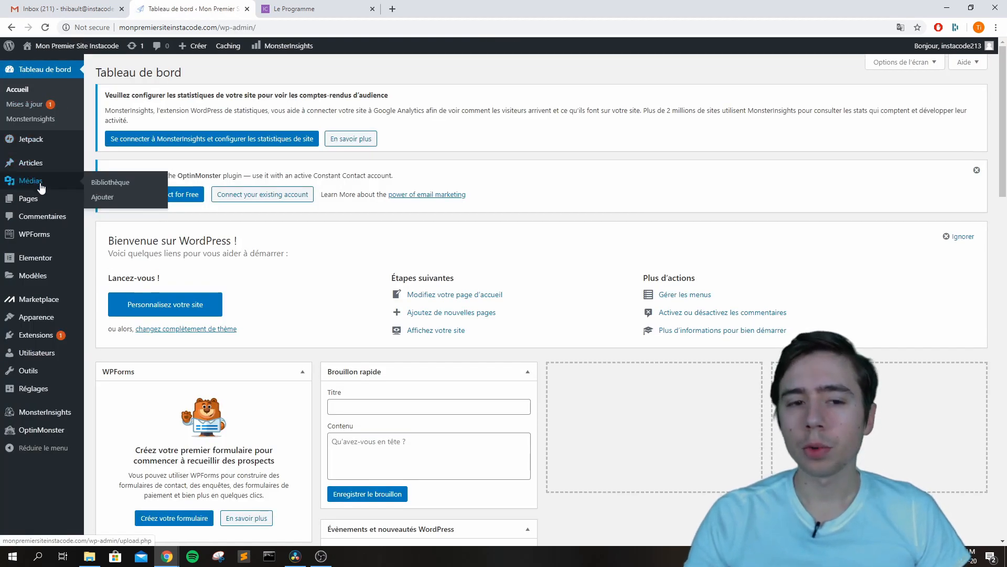
mouse_move(41, 206)
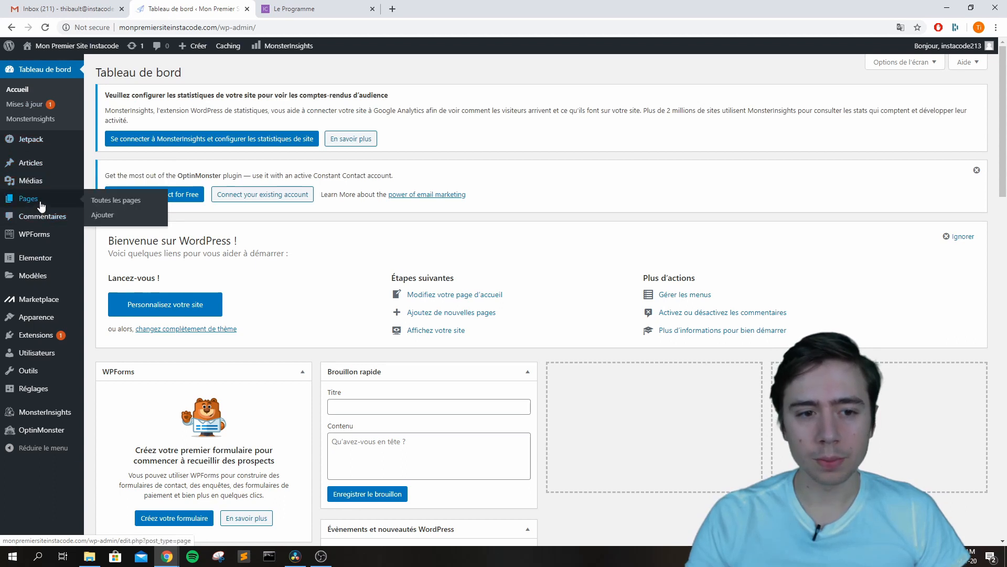
click(125, 216)
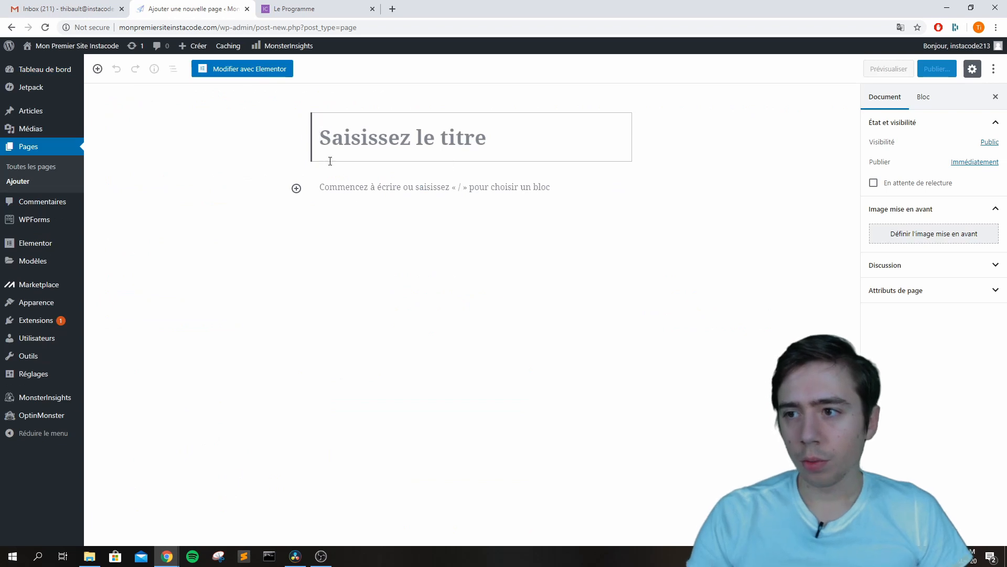
Title the new page "Le Programme", copied from the InstaCode course page, and open it for editing with Elementor.
click(288, 8)
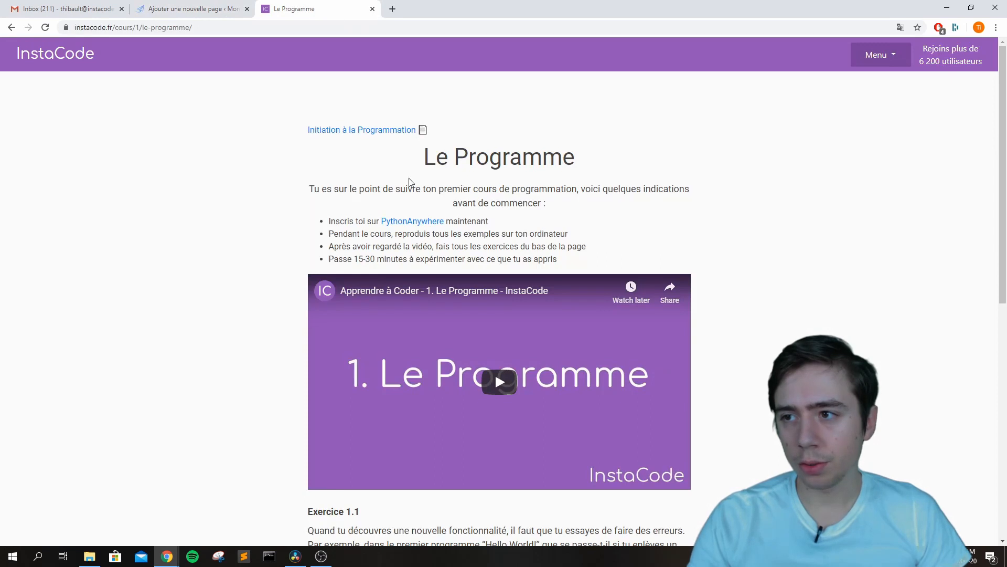
drag(418, 159, 588, 162)
key(ctrl+c)
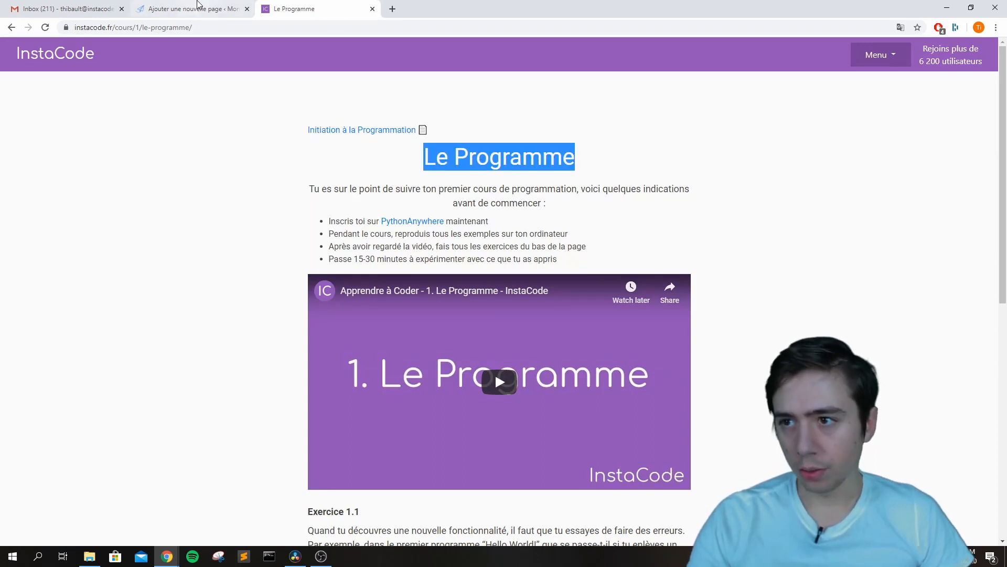
click(189, 9)
click(418, 145)
key(ctrl+v)
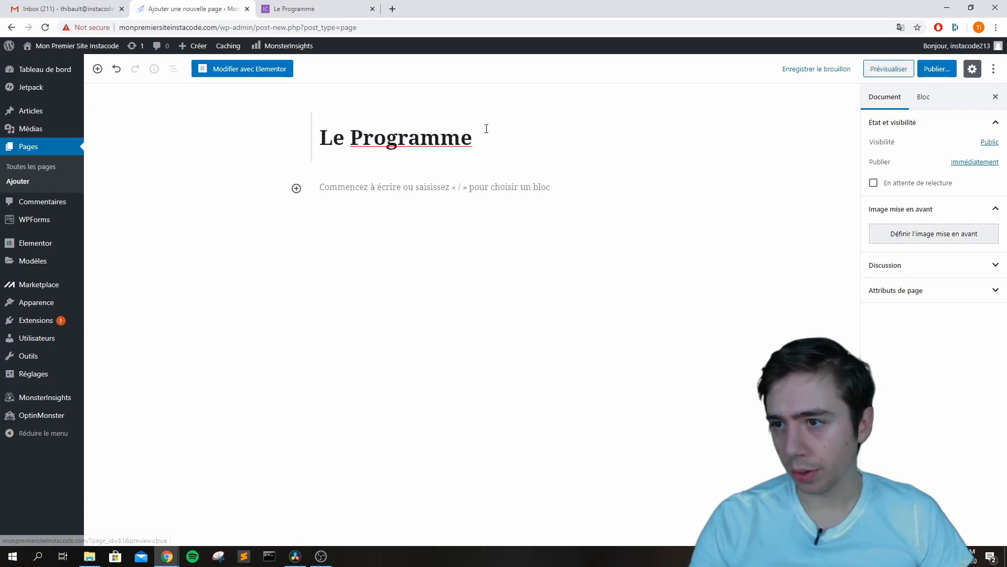
click(245, 70)
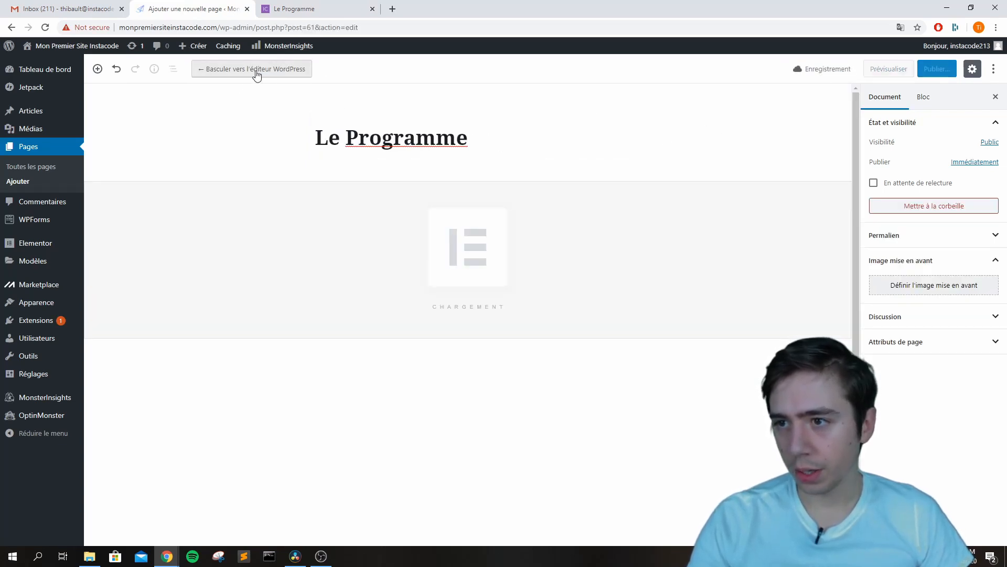
Add a single-column section to the Le Programme page and place a text editor widget in it.
click(289, 8)
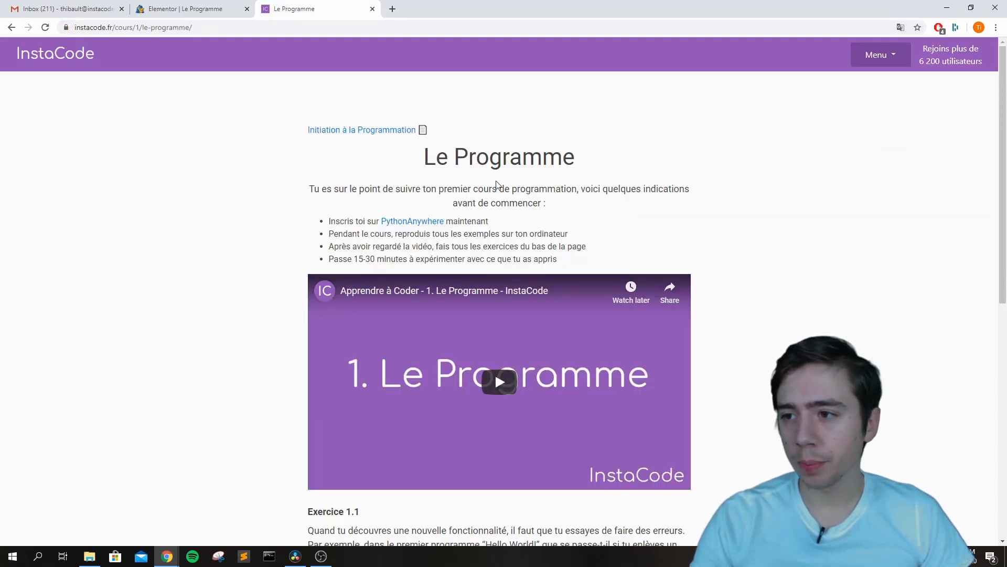
click(222, 7)
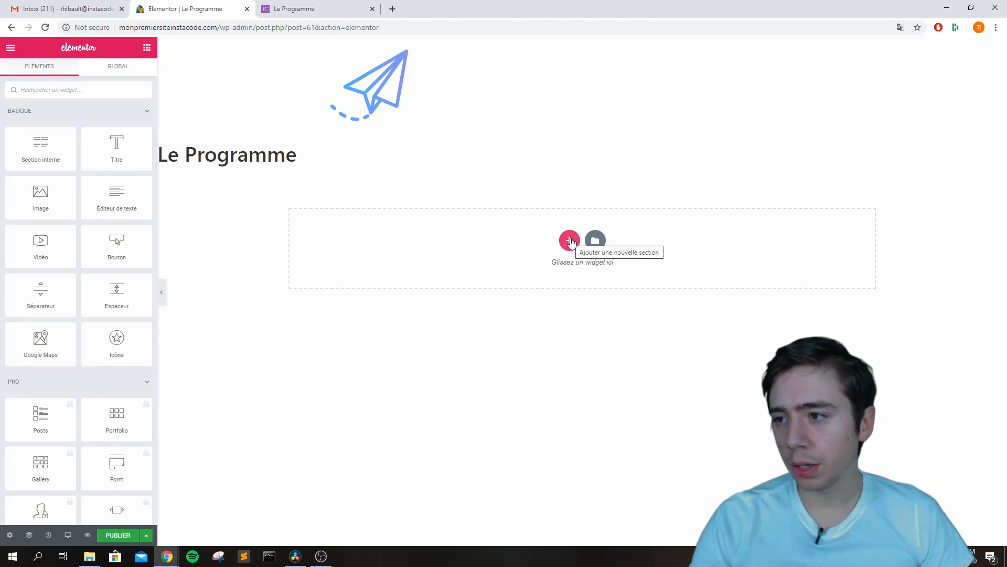
click(570, 240)
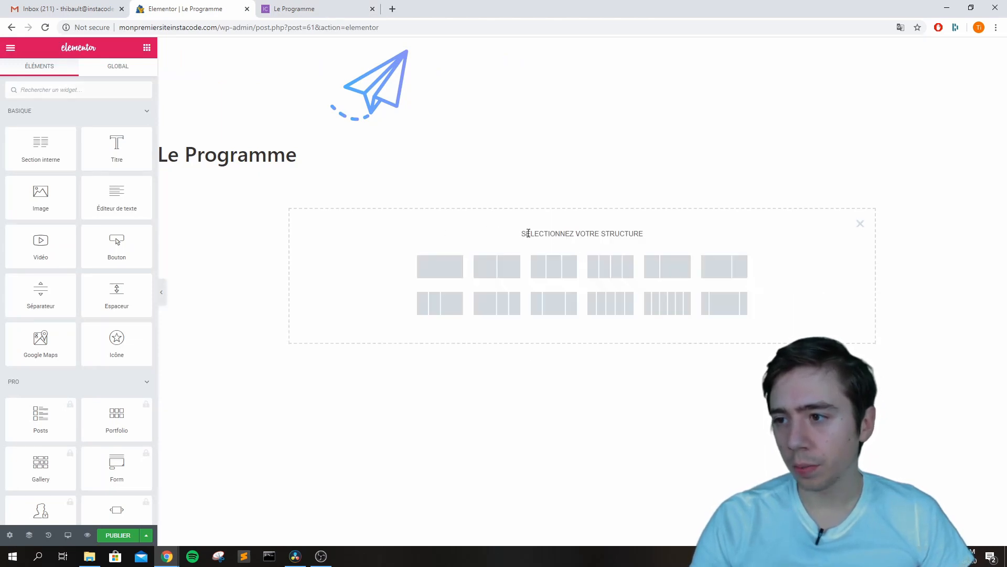
click(449, 266)
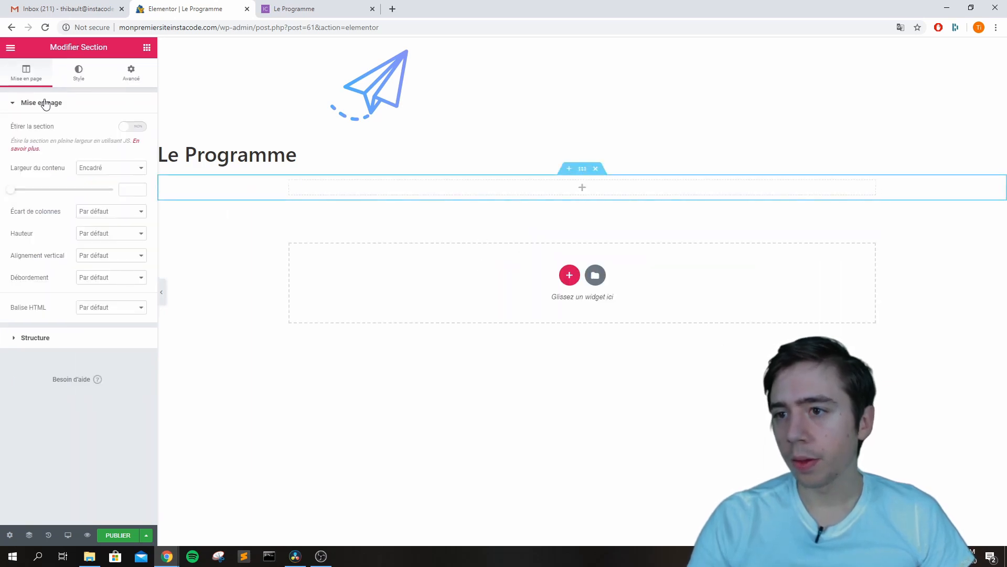
click(147, 48)
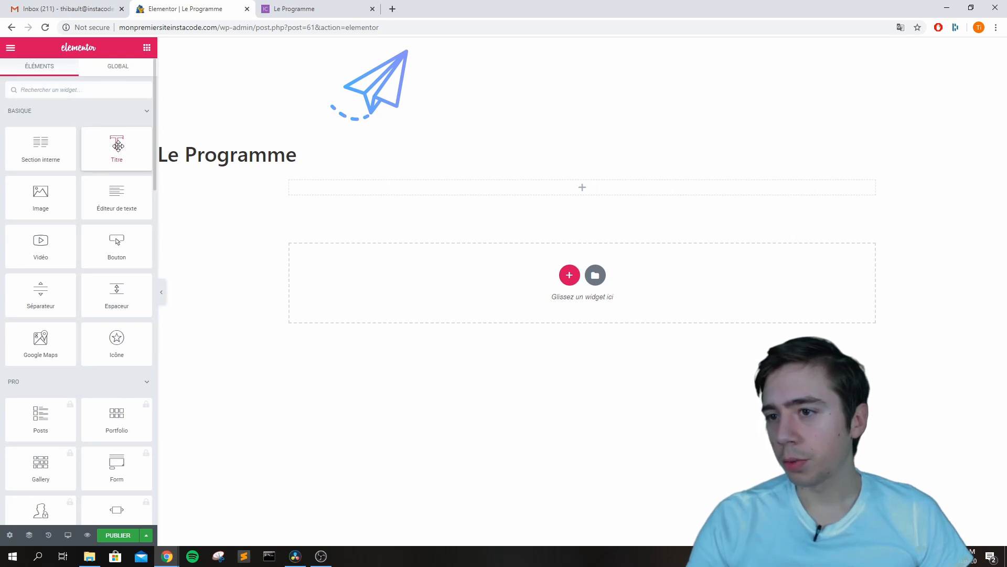
mouse_move(118, 146)
mouse_down()
mouse_move(452, 218)
mouse_move(171, 174)
mouse_move(113, 152)
mouse_up()
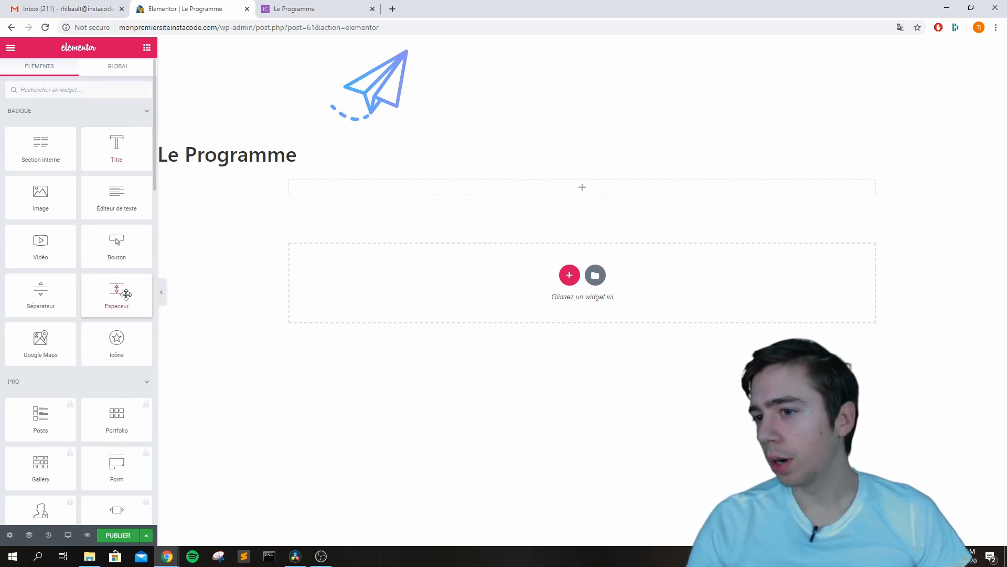
drag(117, 194, 567, 185)
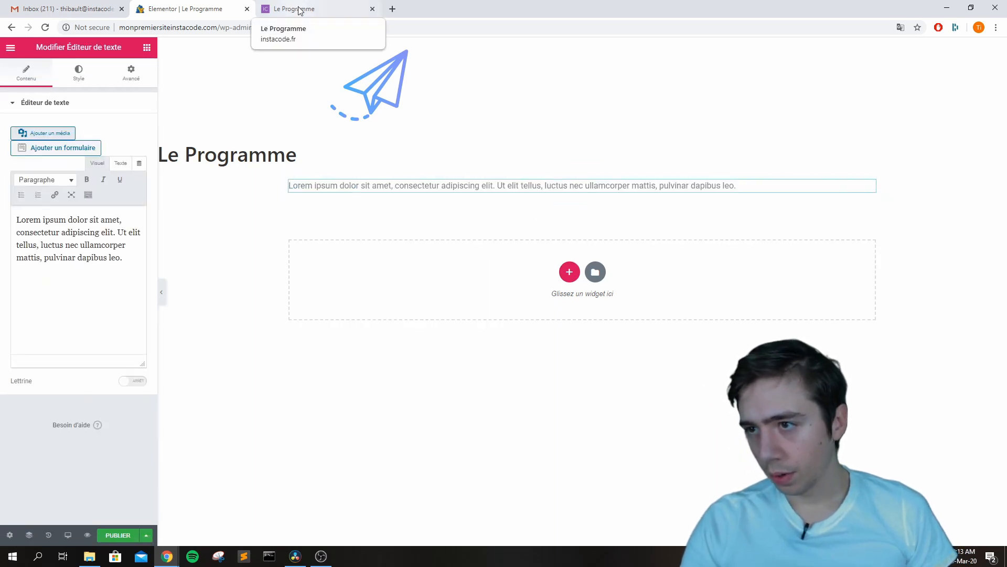
Replace the widget's placeholder text with the introduction paragraph and bullet list copied from the InstaCode Le Programme page.
click(301, 11)
drag(304, 189, 578, 262)
key(ctrl+c)
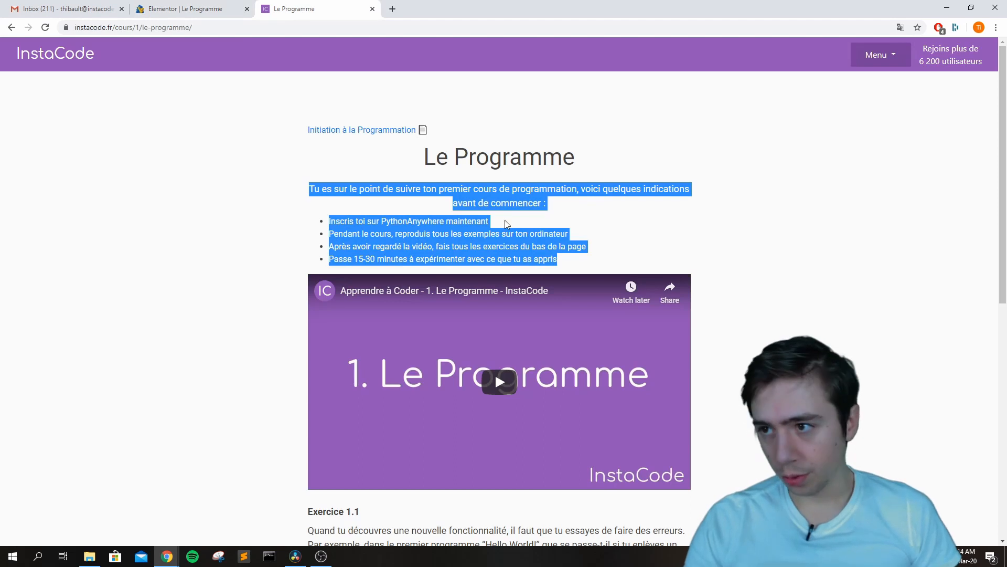
click(194, 13)
triple_click(481, 184)
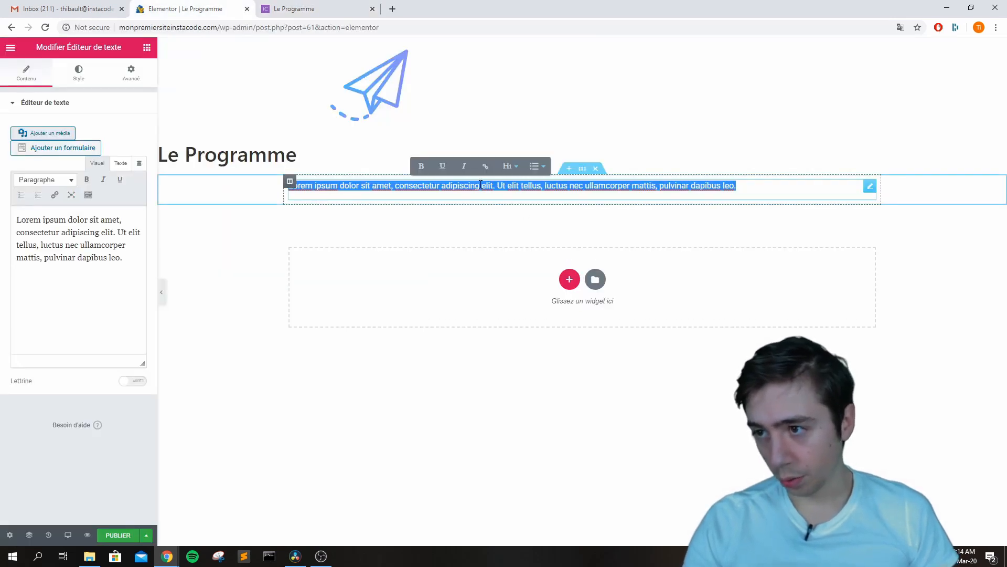
key(ctrl+v)
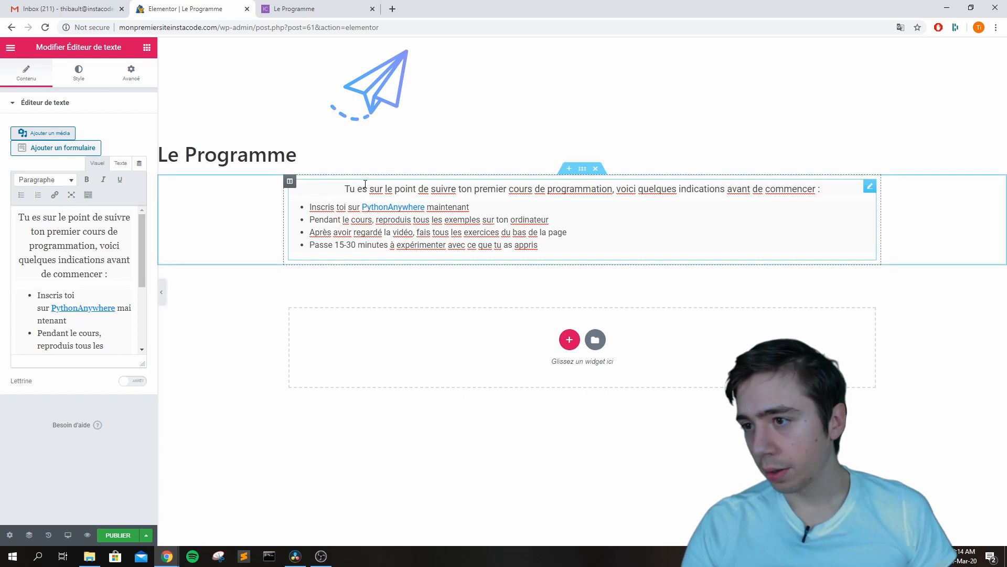
Remove the background-color #fafafa style from the introduction paragraph and the bullet list in the text widget's HTML.
drag(344, 184, 603, 246)
click(604, 249)
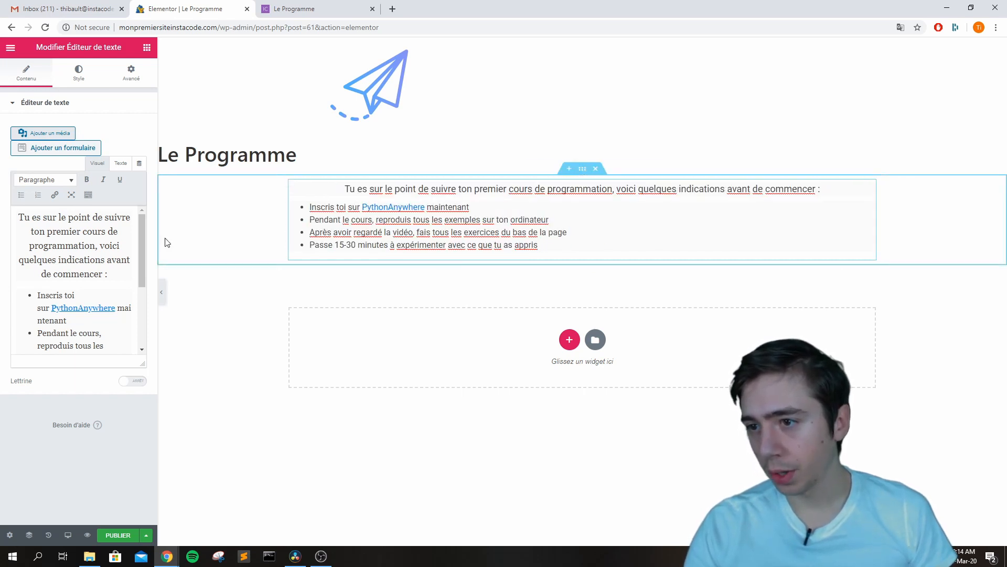
click(121, 164)
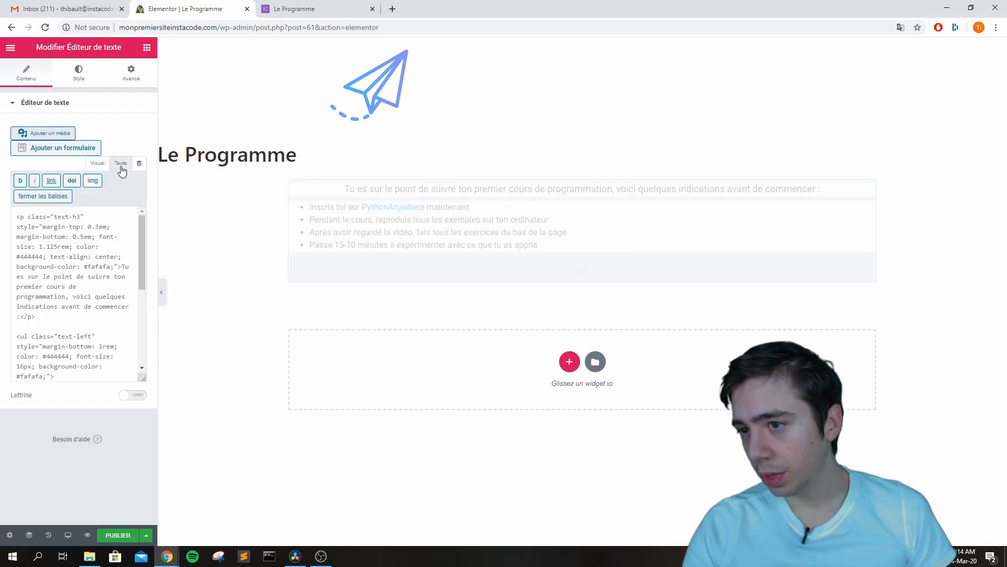
click(112, 266)
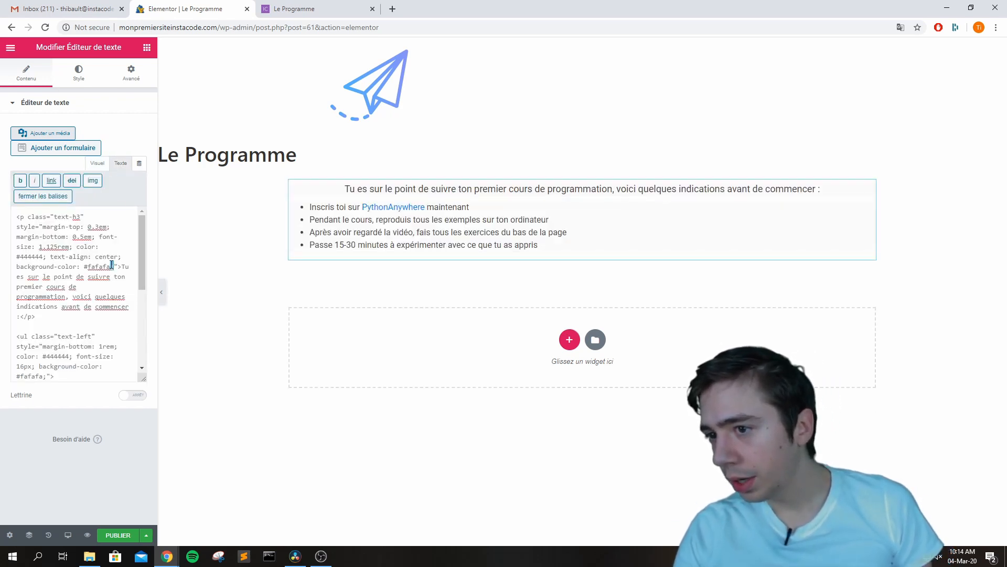
drag(62, 266, 18, 267)
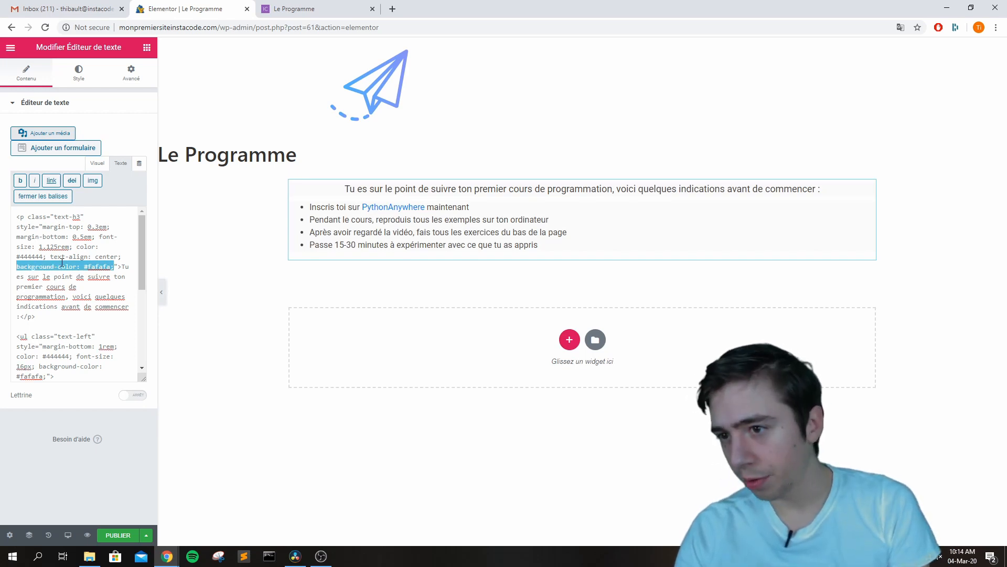
key(BackSpace)
scroll(87, 266, down, 1)
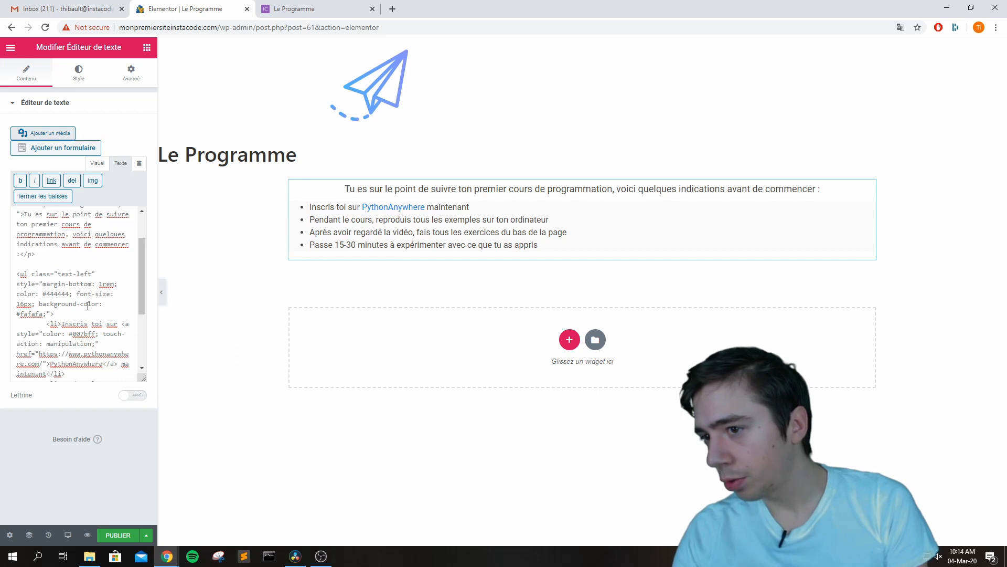
drag(38, 303, 46, 314)
key(BackSpace)
scroll(69, 308, down, 2)
scroll(70, 299, up, 1)
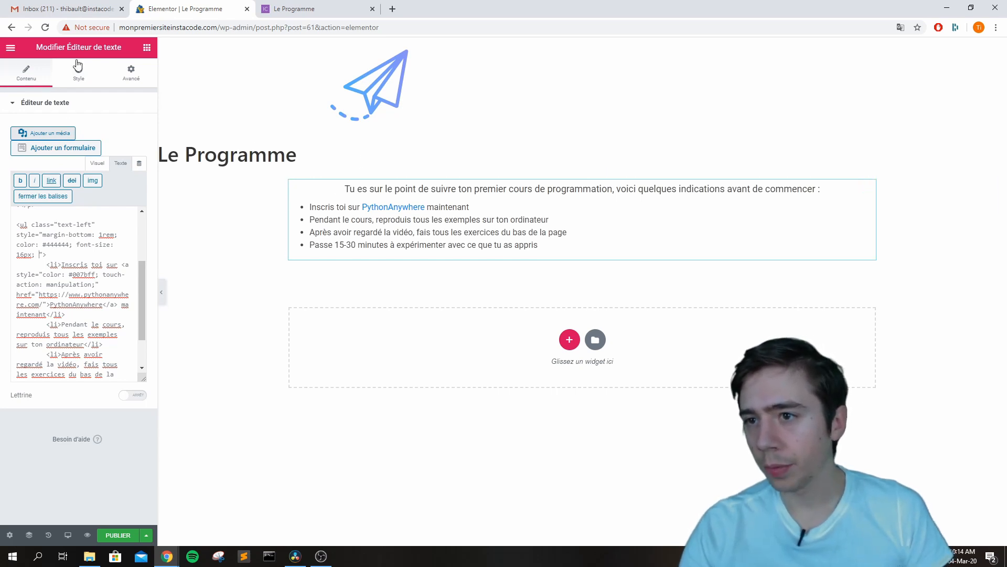
Copy the URL of the "1. Le Programme" video on the InstaCode course page.
click(304, 9)
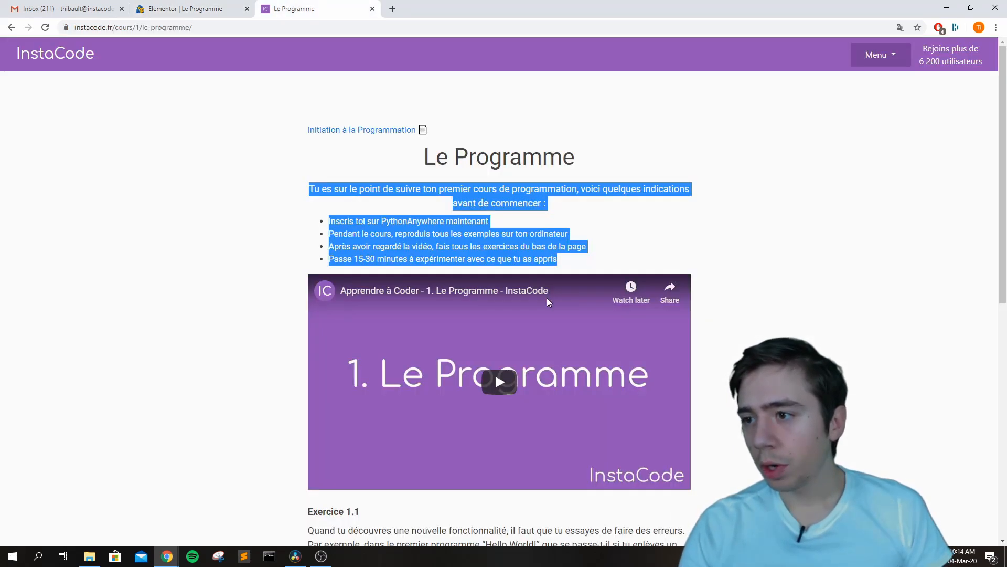
right_click(387, 338)
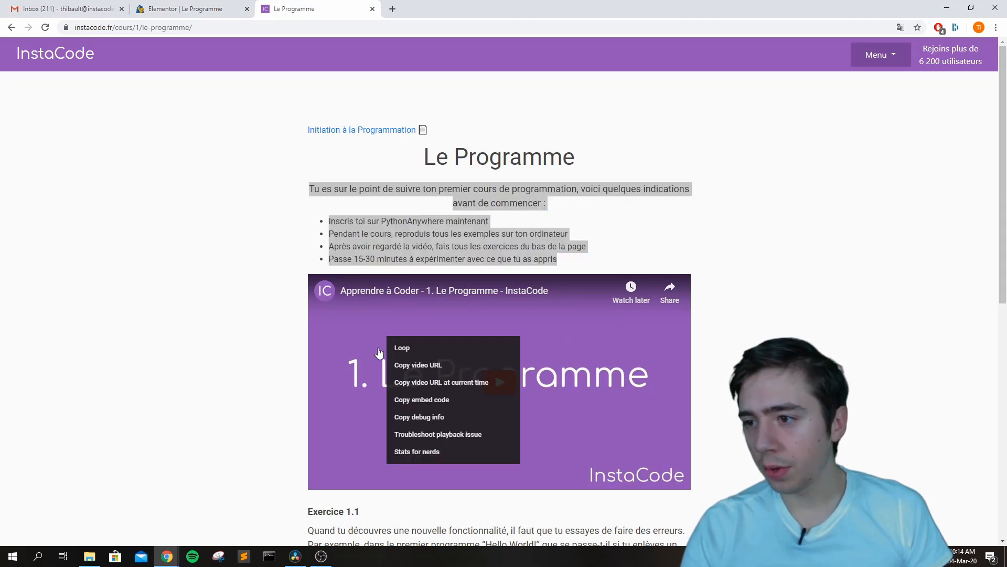
click(424, 366)
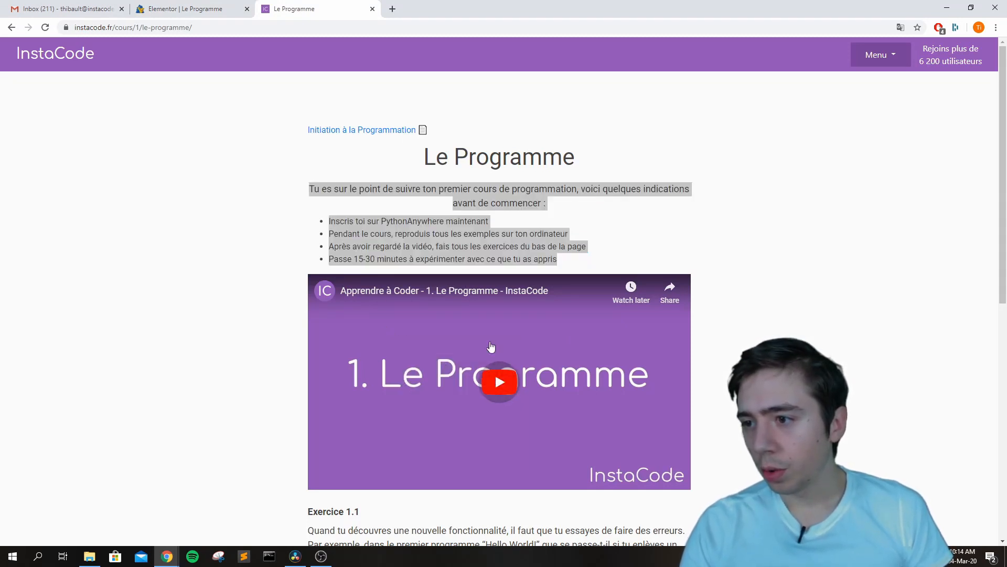
right_click(409, 349)
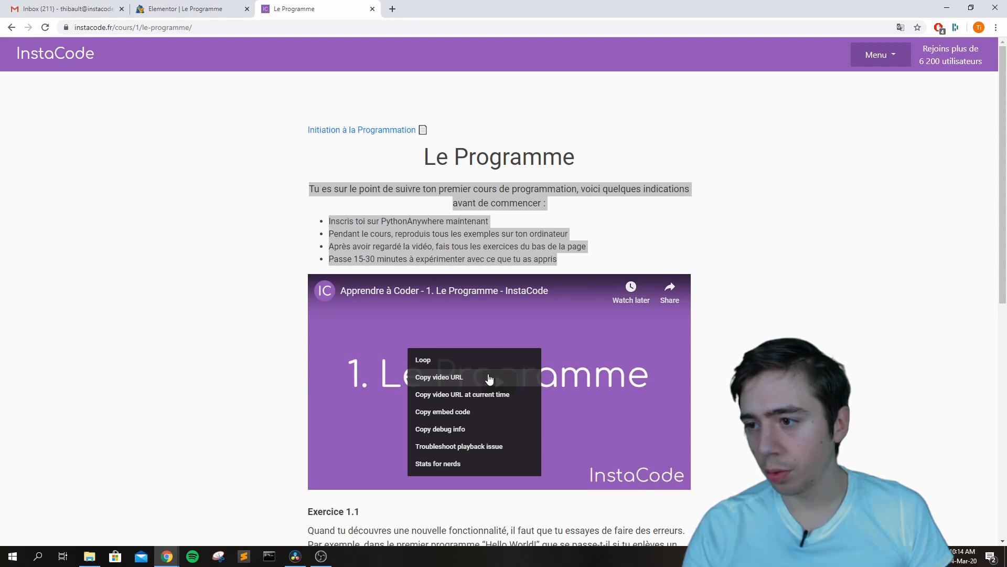
click(469, 377)
Add a video widget below the introduction text in Elementor and replace its YouTube link with the copied URL.
click(184, 8)
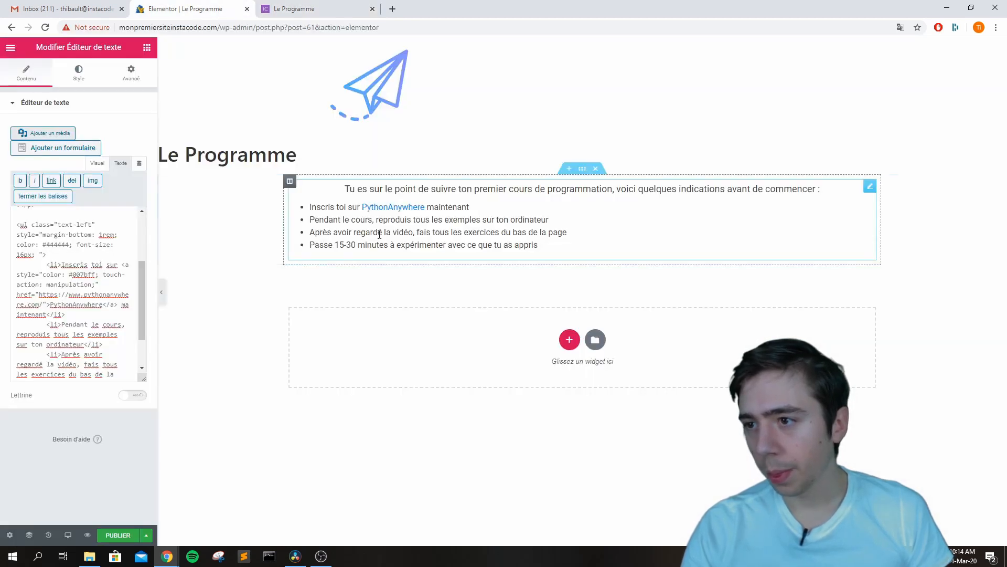
click(147, 47)
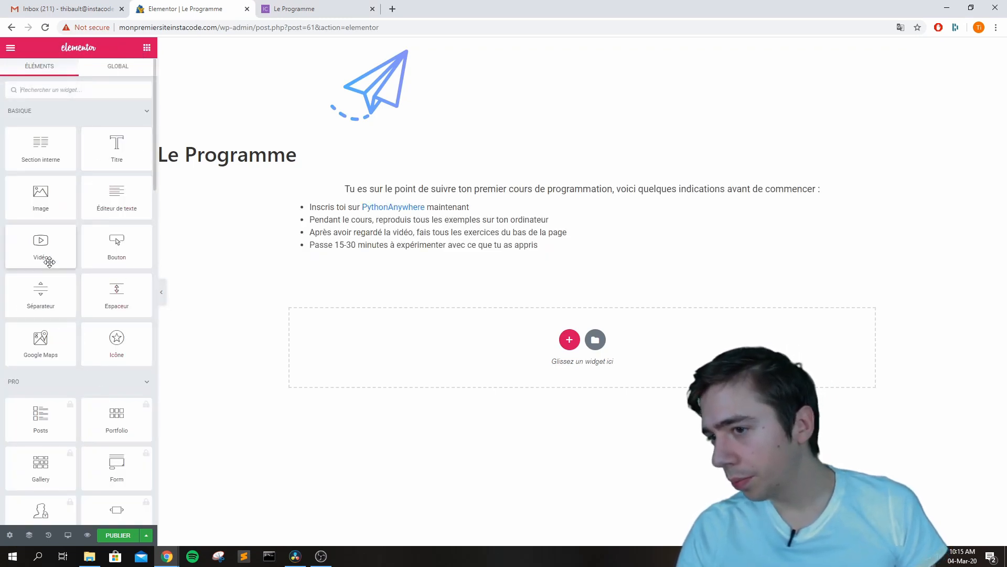
drag(42, 247, 540, 257)
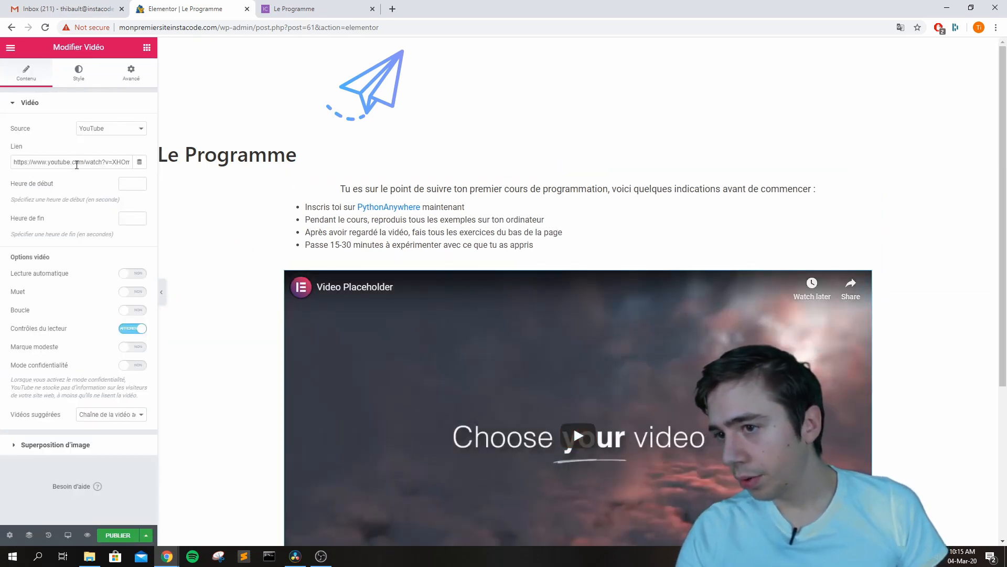
triple_click(76, 165)
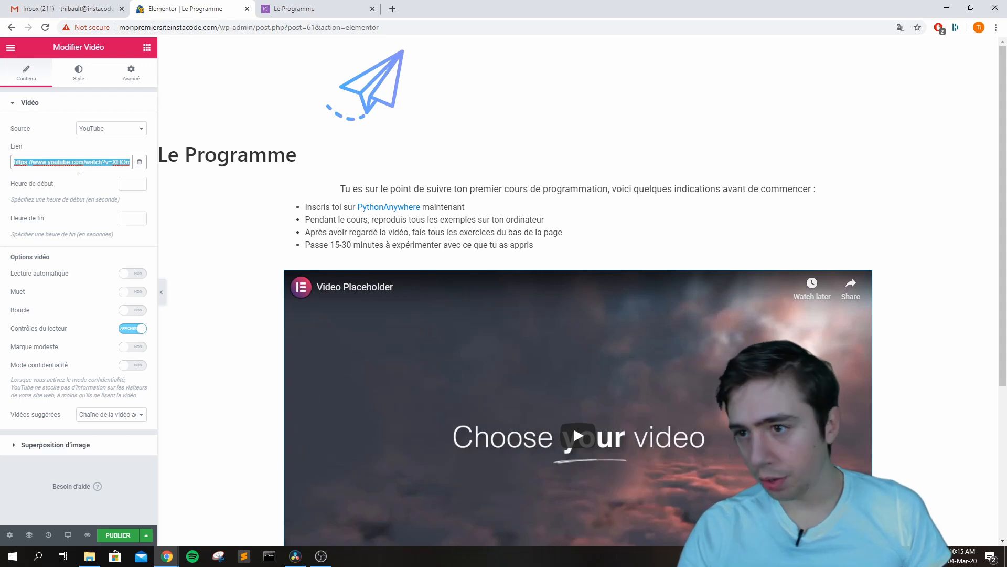
key(ctrl+v)
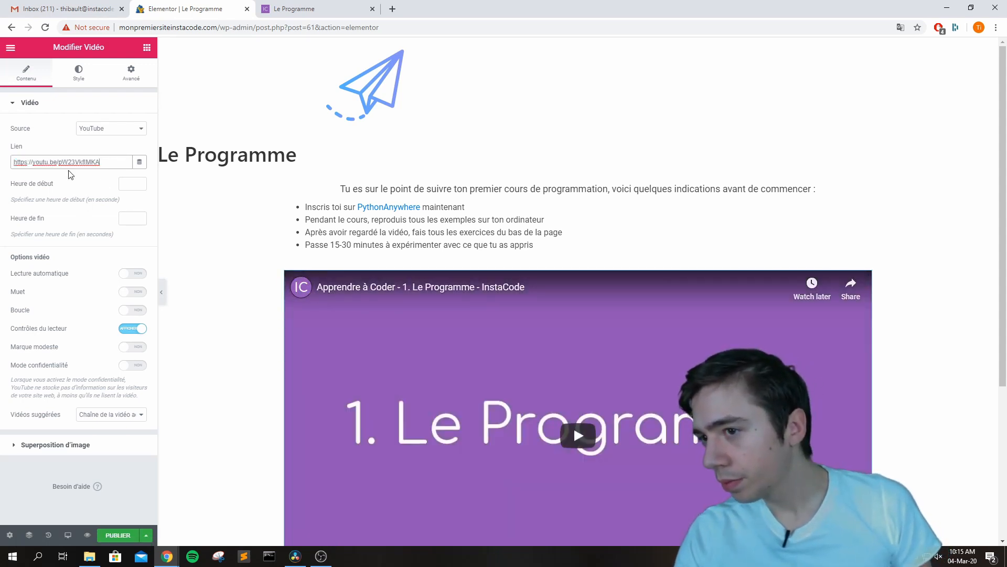
click(138, 182)
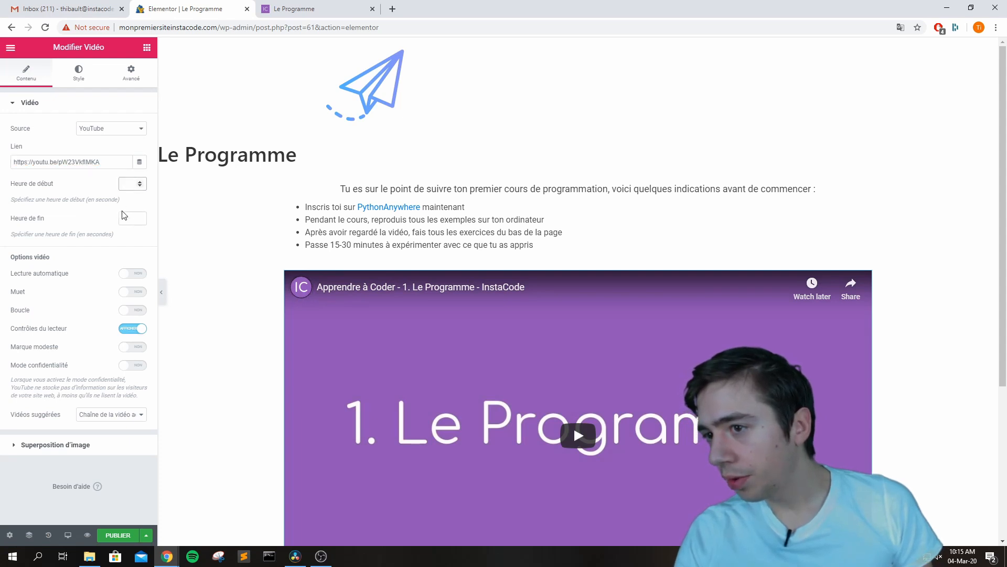
click(129, 219)
click(122, 184)
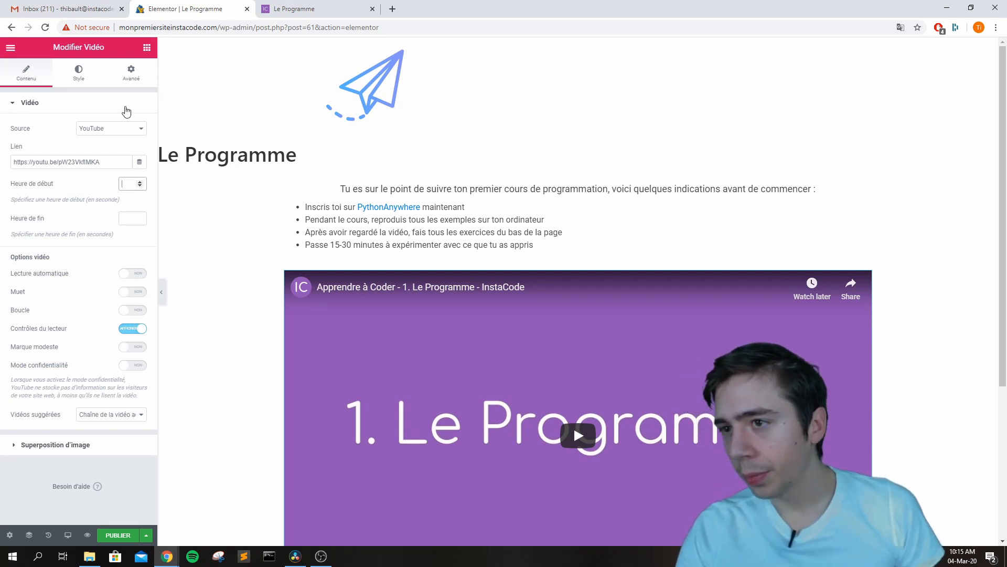
Add a second text editor widget directly below the video.
click(146, 48)
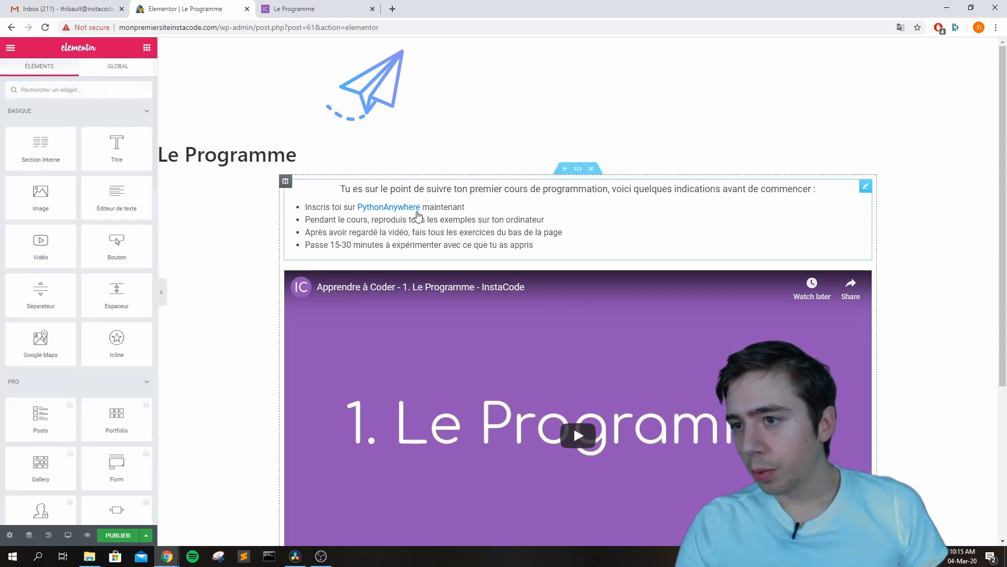
scroll(420, 199, down, 4)
drag(128, 198, 555, 362)
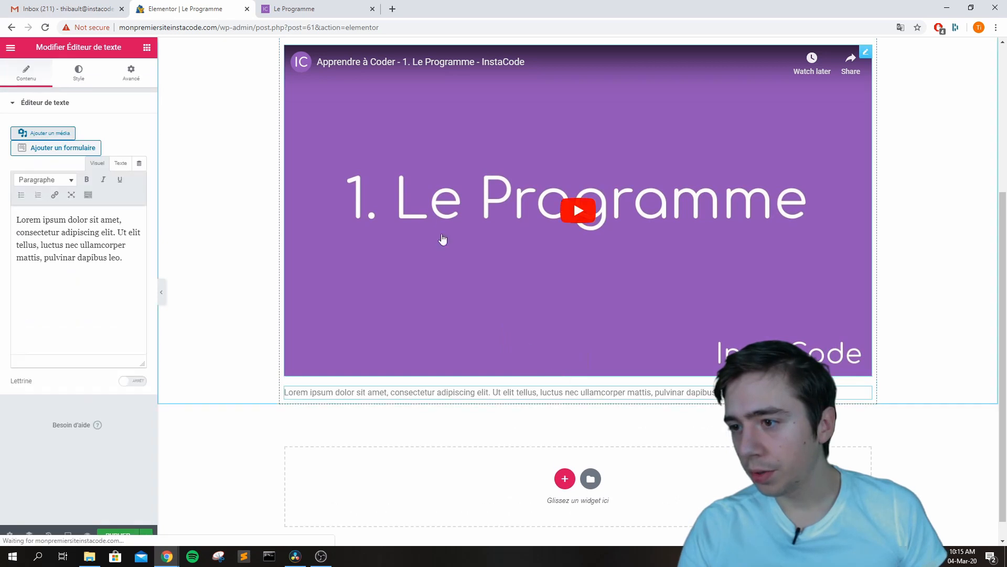
Replace the new widget's placeholder text with Exercice 1.1, Exercice 1.2 and the Think Python 2e credit copied from the InstaCode page.
key(ctrl+Tab)
scroll(422, 232, down, 6)
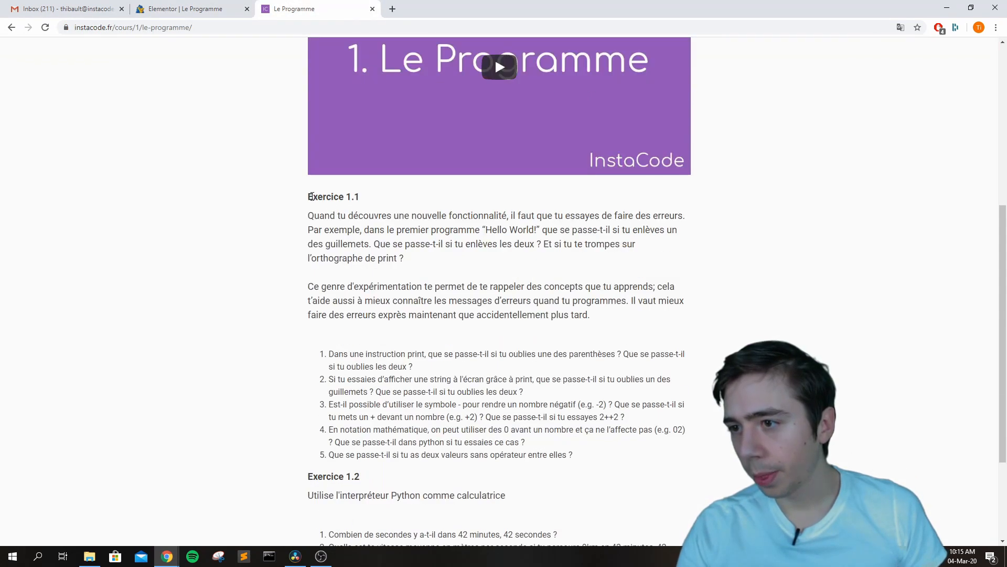
drag(311, 196, 520, 466)
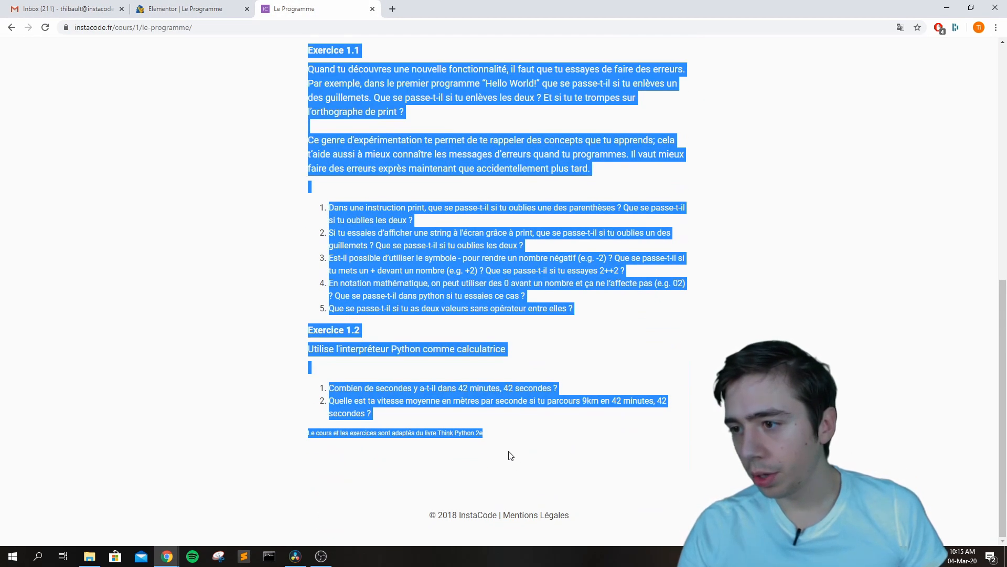
key(ctrl+shift+Tab)
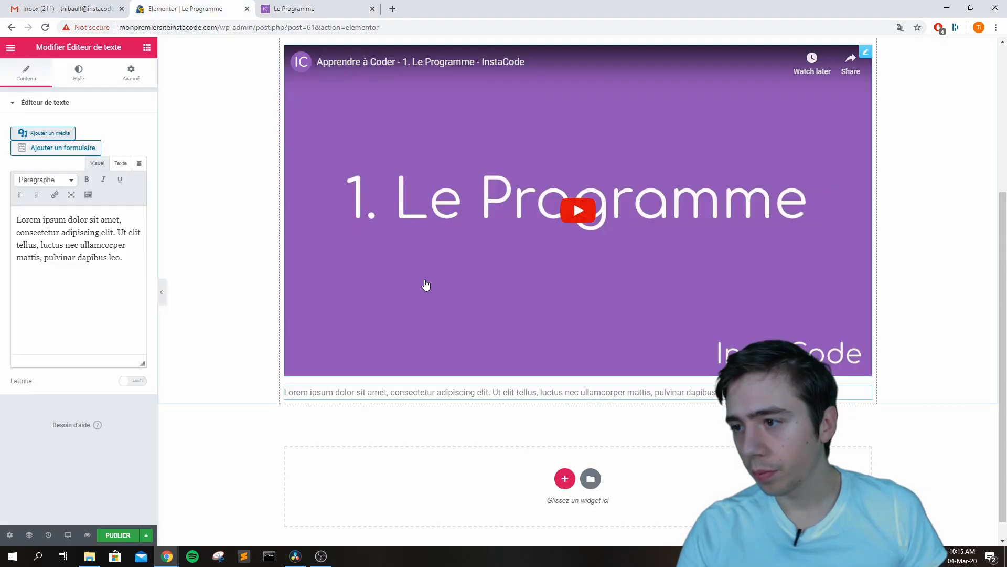
double_click(448, 392)
key(ctrl+a)
key(ctrl+v)
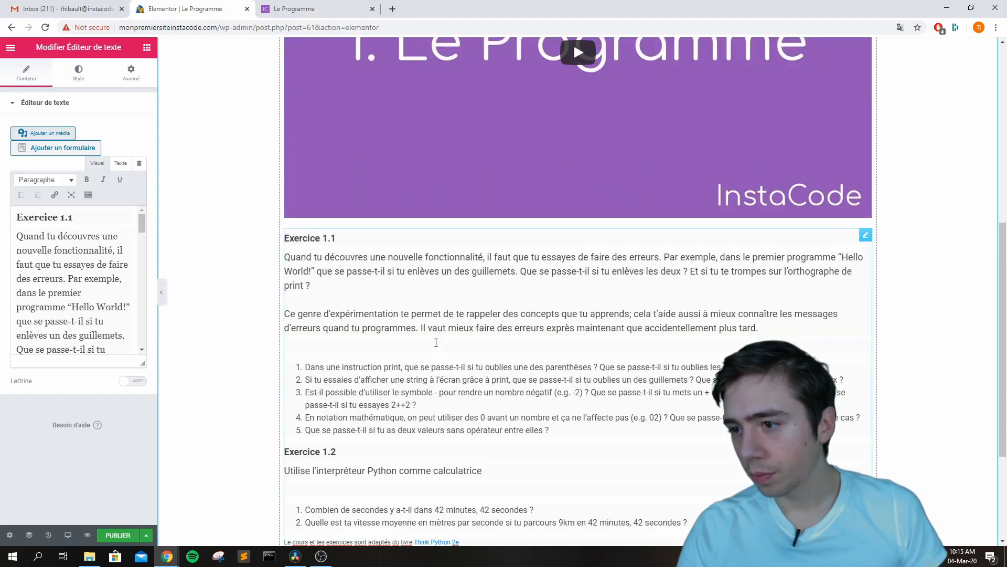
Remove the background-color: #fafafa declarations from the HTML source of the exercises text widget.
scroll(436, 343, down, 2)
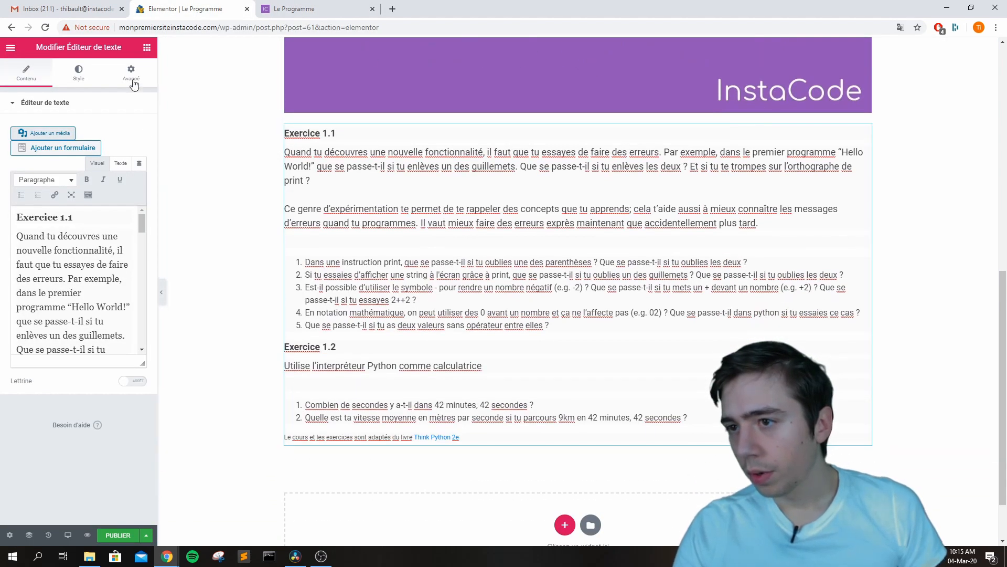
click(121, 163)
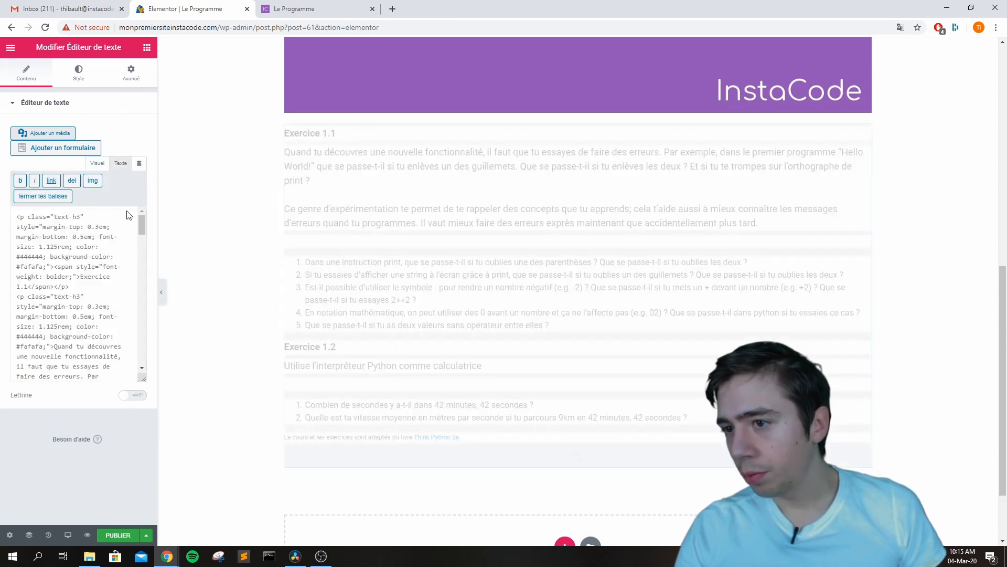
mouse_move(51, 256)
mouse_down()
mouse_move(66, 258)
mouse_move(52, 277)
mouse_move(48, 266)
mouse_up()
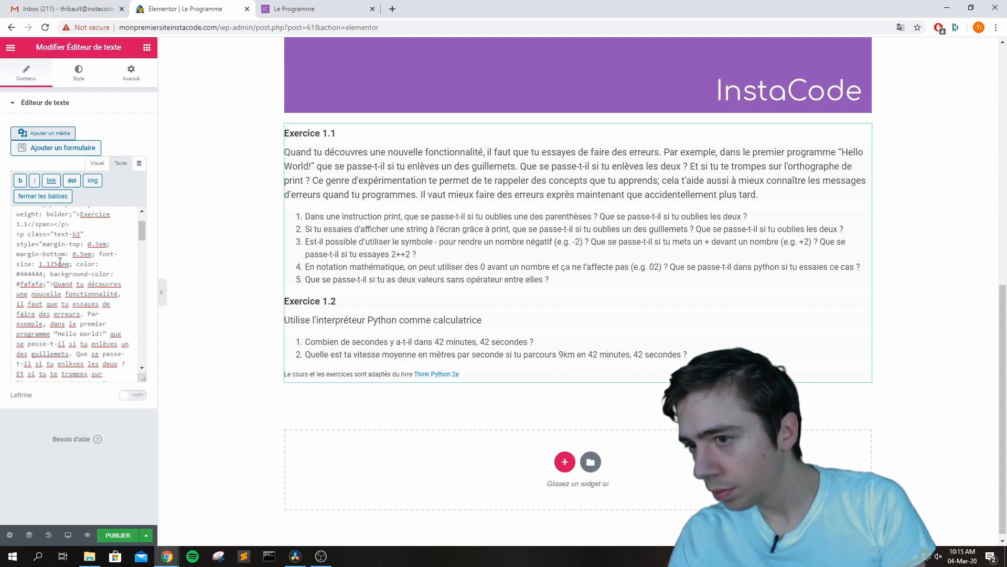
scroll(79, 295, down, 4)
scroll(78, 295, down, 7)
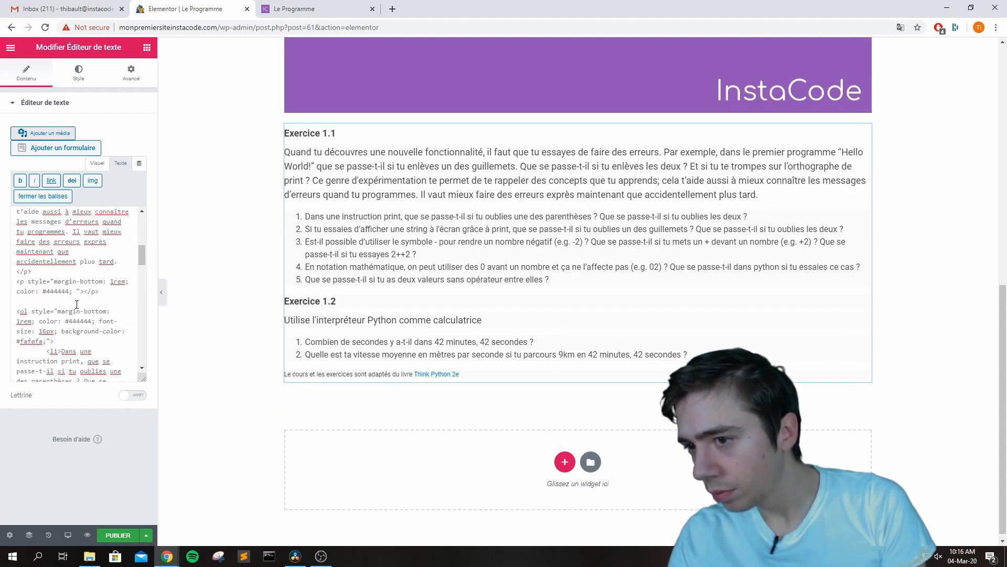
drag(18, 335, 114, 335)
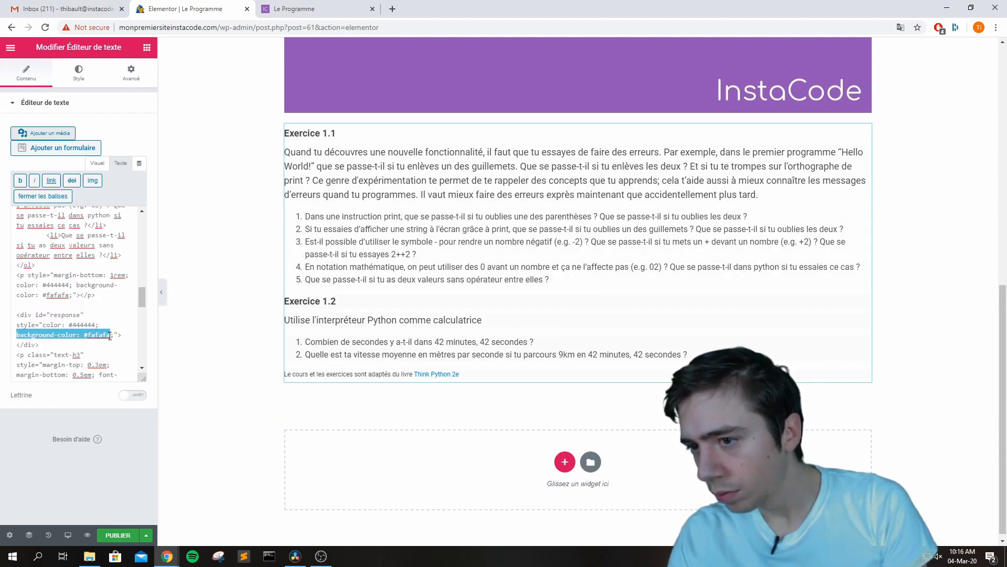
key(BackSpace)
drag(76, 286, 114, 310)
key(BackSpace)
scroll(72, 304, down, 1)
key(BackSpace)
scroll(83, 314, down, 1)
scroll(83, 314, down, 6)
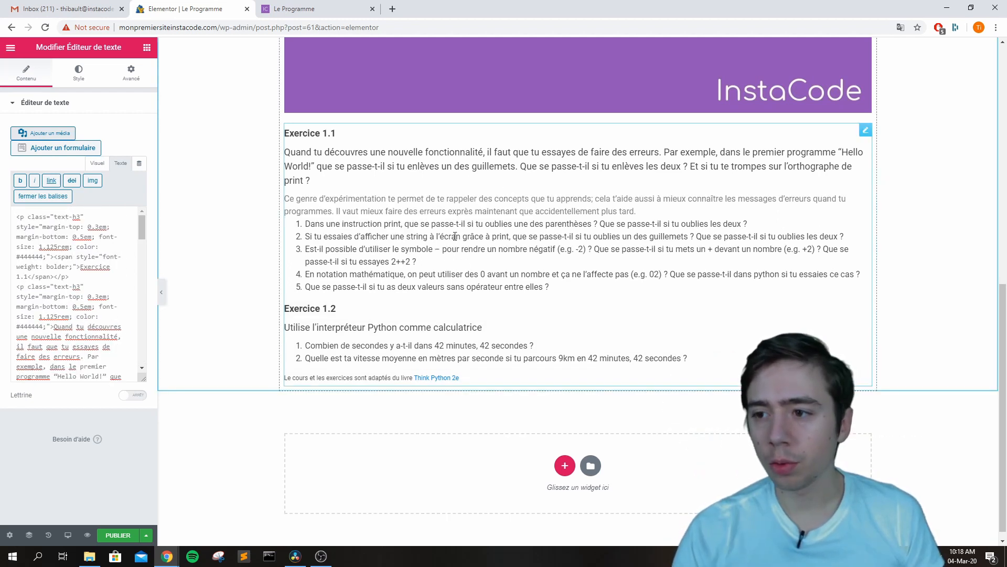
Publish the Le Programme page and return from Elementor to the WordPress editor.
click(117, 535)
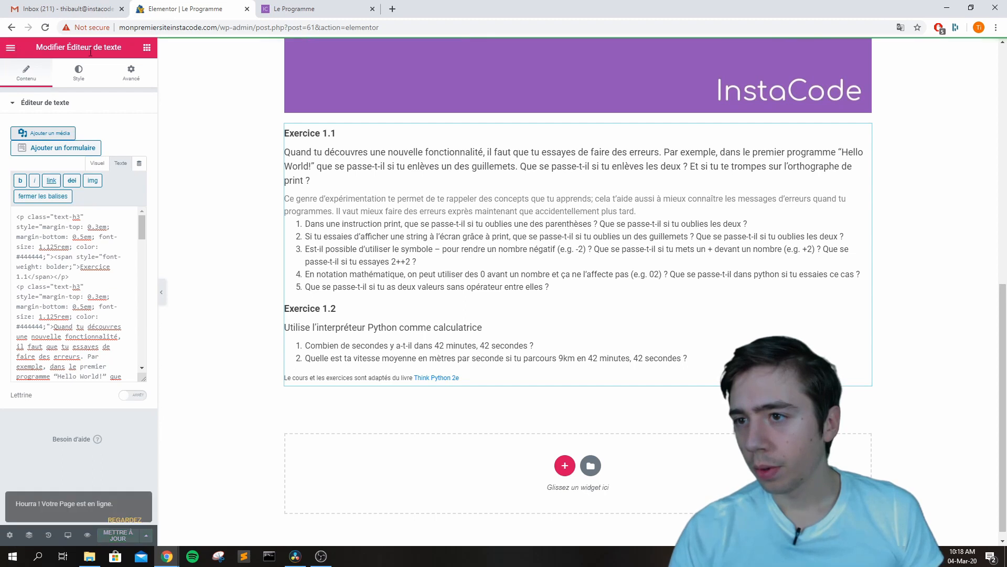
click(11, 47)
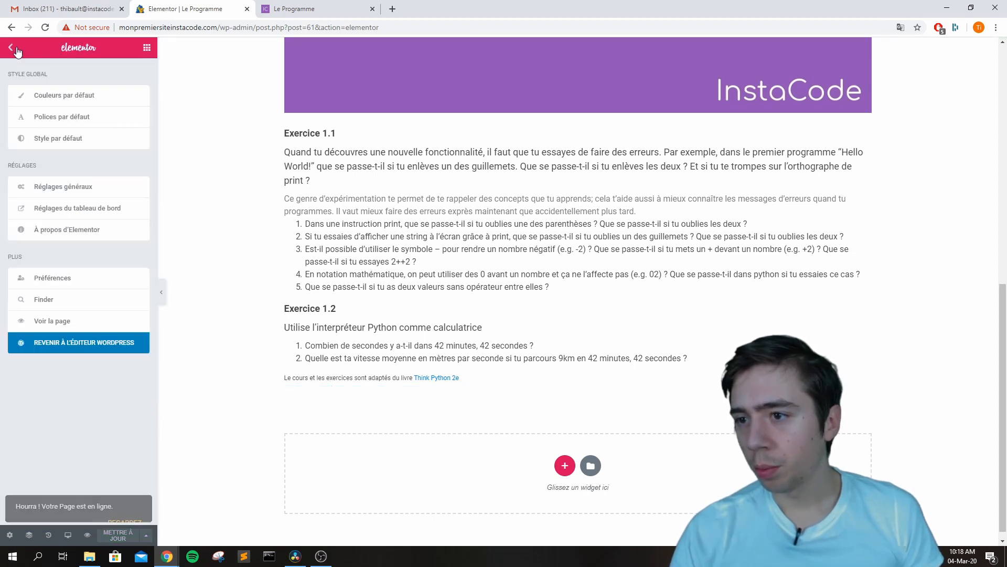
click(117, 343)
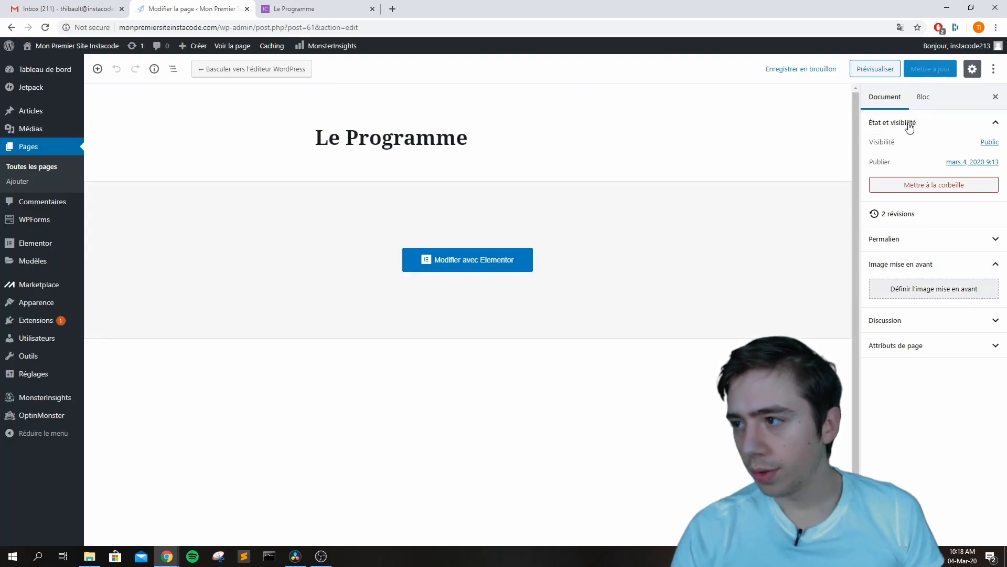
View the published Le Programme page and compare its layout and title placement with the original InstaCode course page.
click(231, 46)
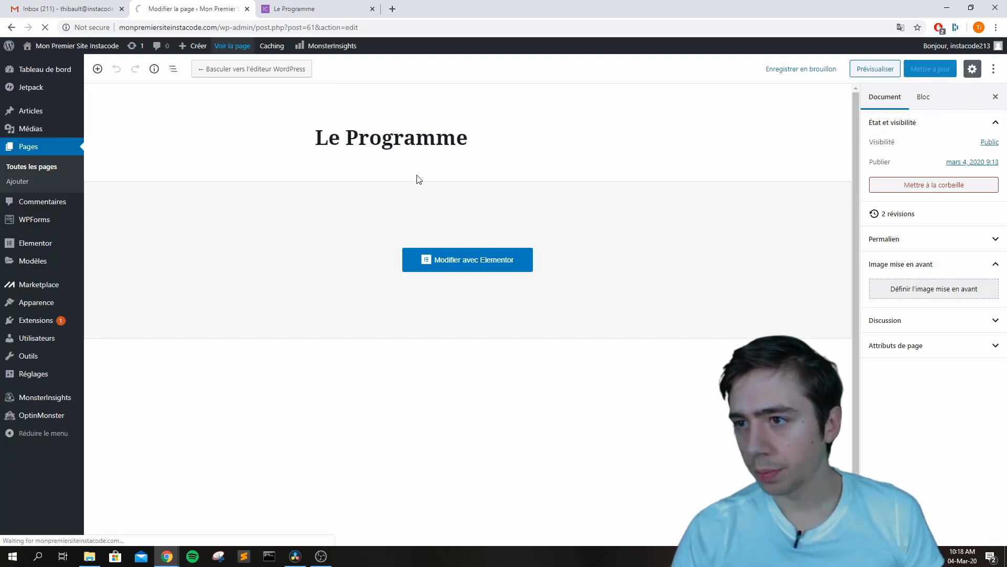
scroll(477, 181, down, 7)
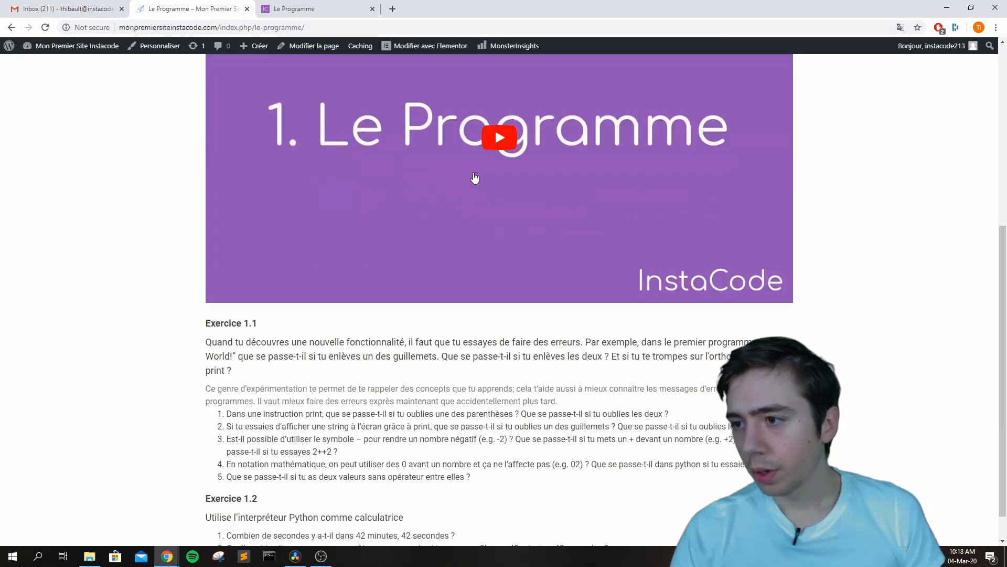
scroll(491, 219, up, 6)
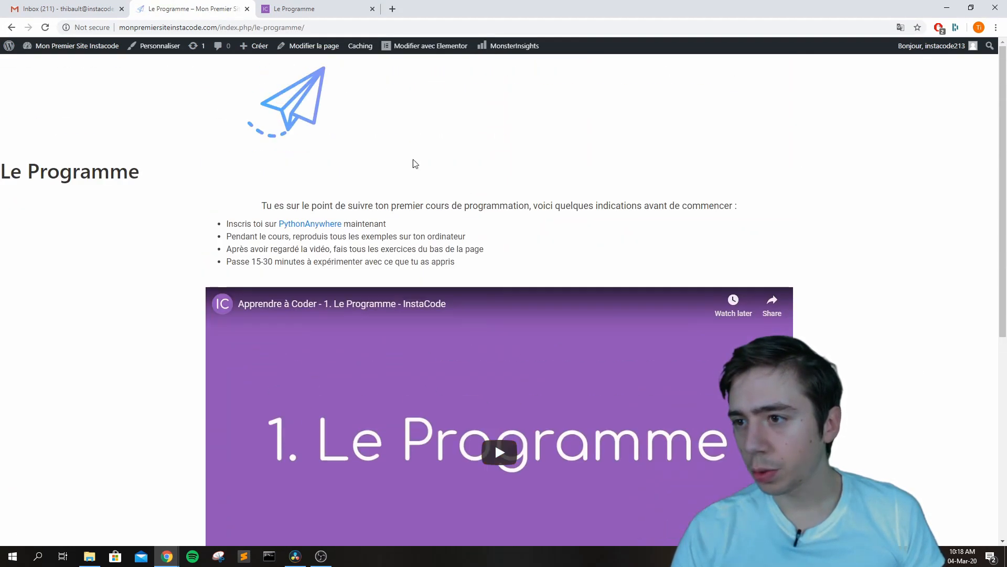
click(318, 6)
scroll(375, 176, up, 7)
scroll(315, 131, down, 7)
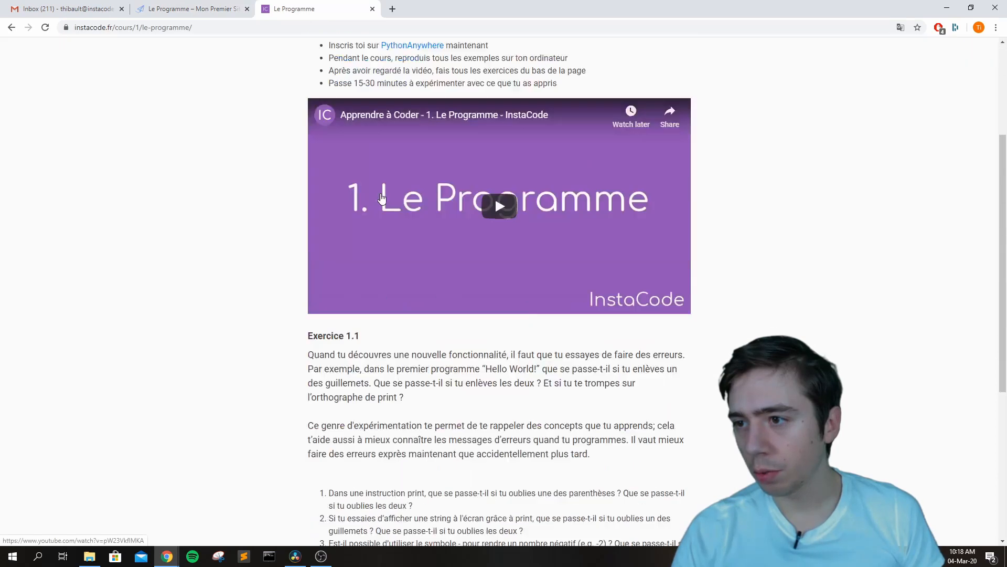
click(203, 6)
scroll(250, 164, down, 7)
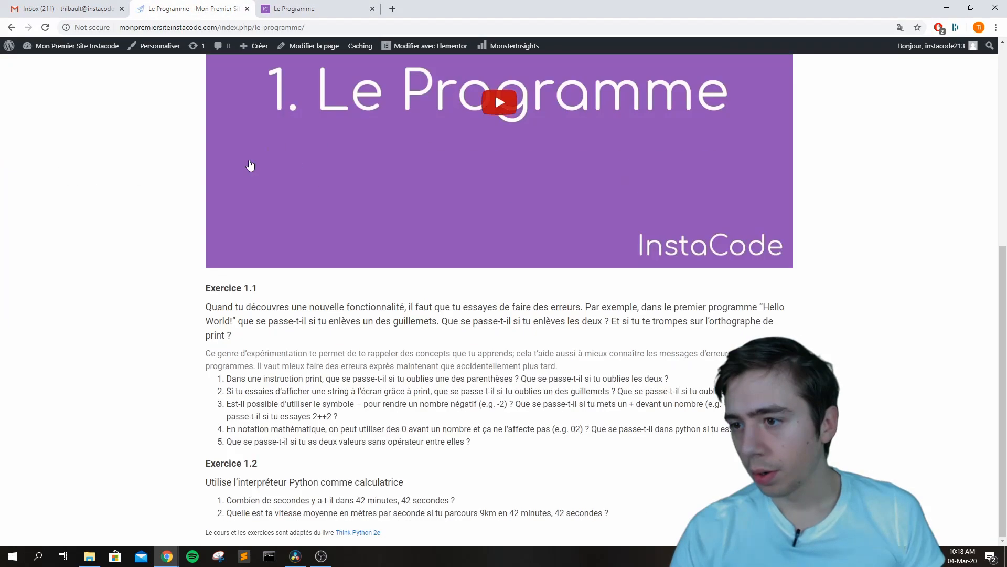
scroll(517, 344, up, 7)
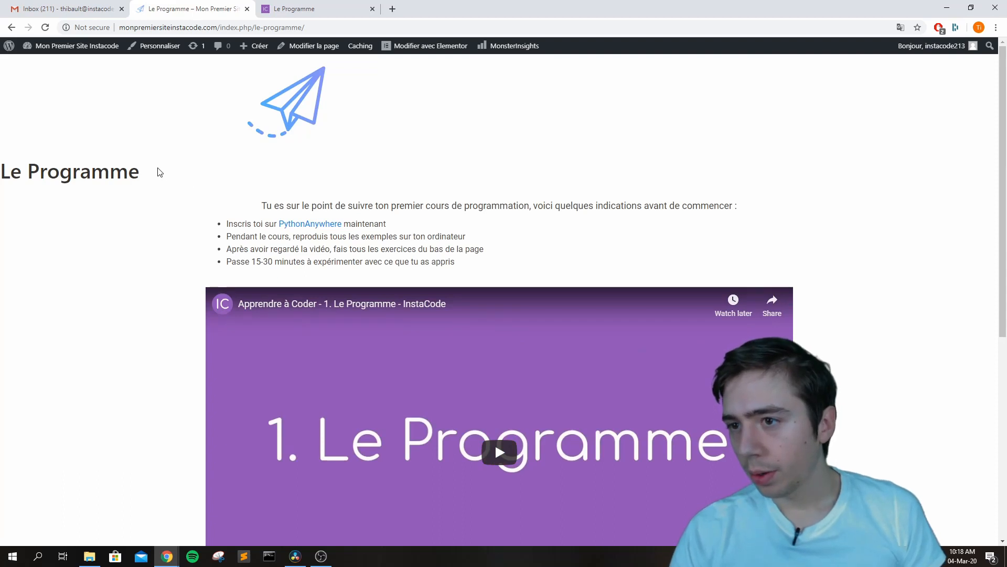
drag(160, 172, 0, 176)
click(212, 180)
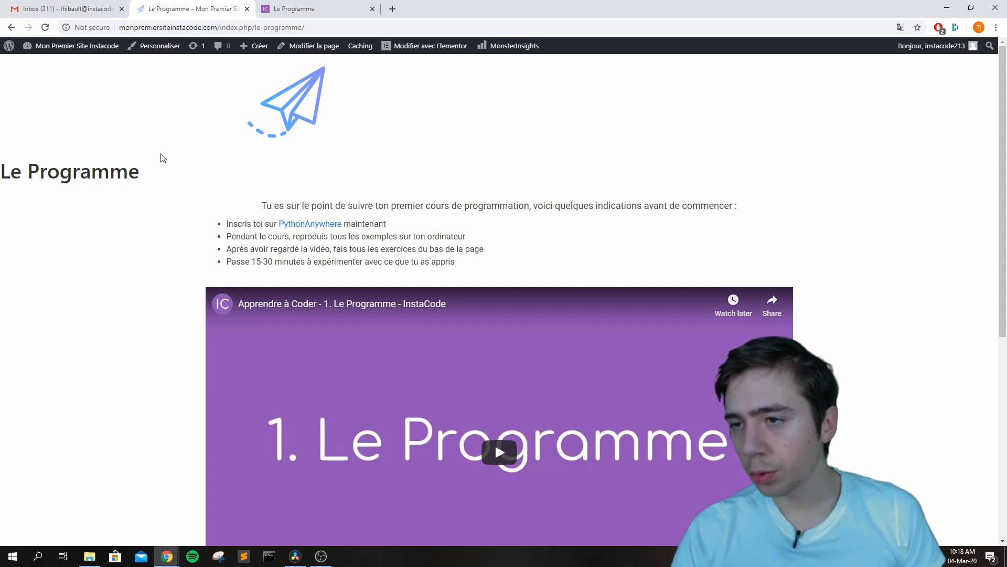
Open the theme customizer for the page and inspect the "Le Programme" heading's HTML to get its class name.
click(156, 53)
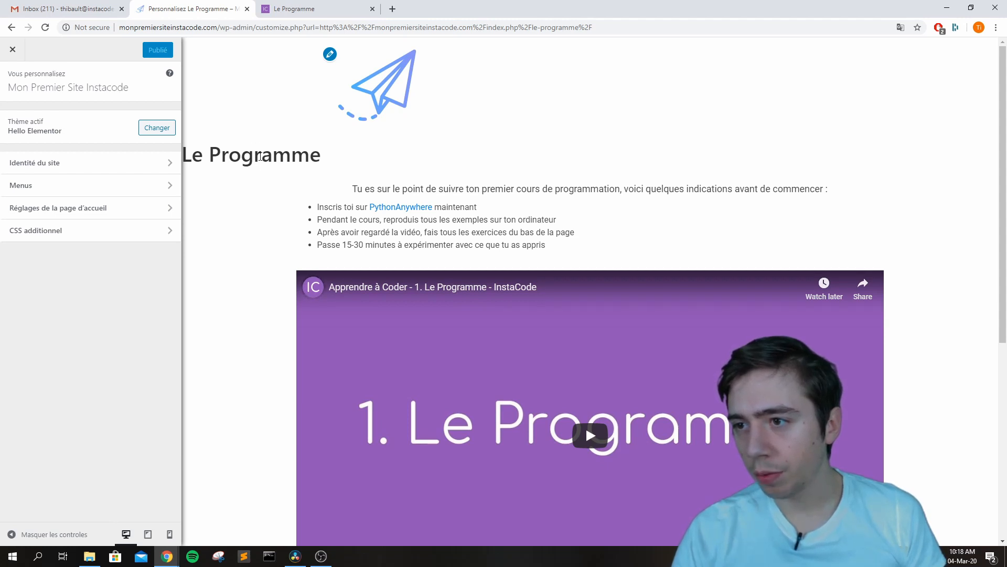
right_click(254, 156)
click(255, 161)
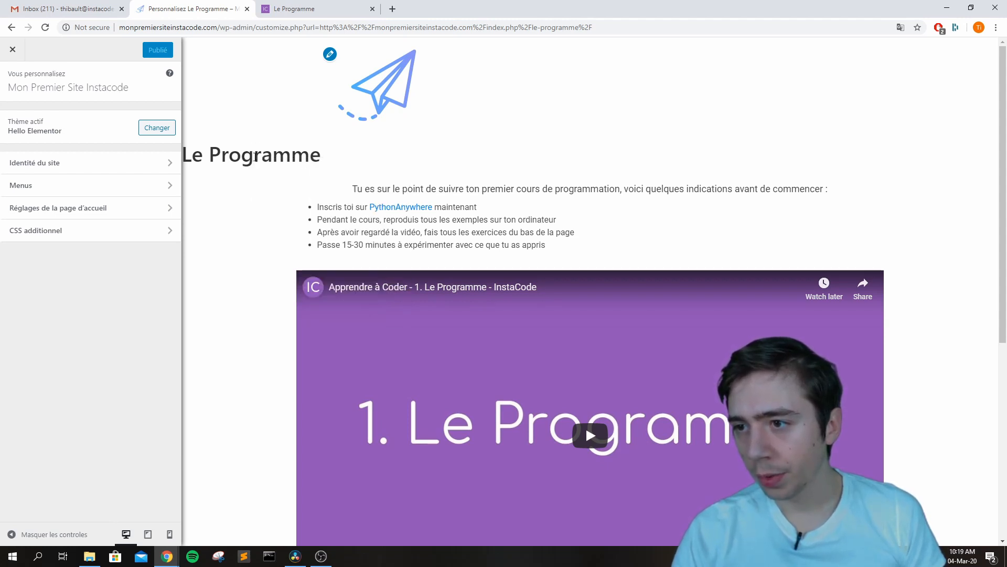
right_click(256, 156)
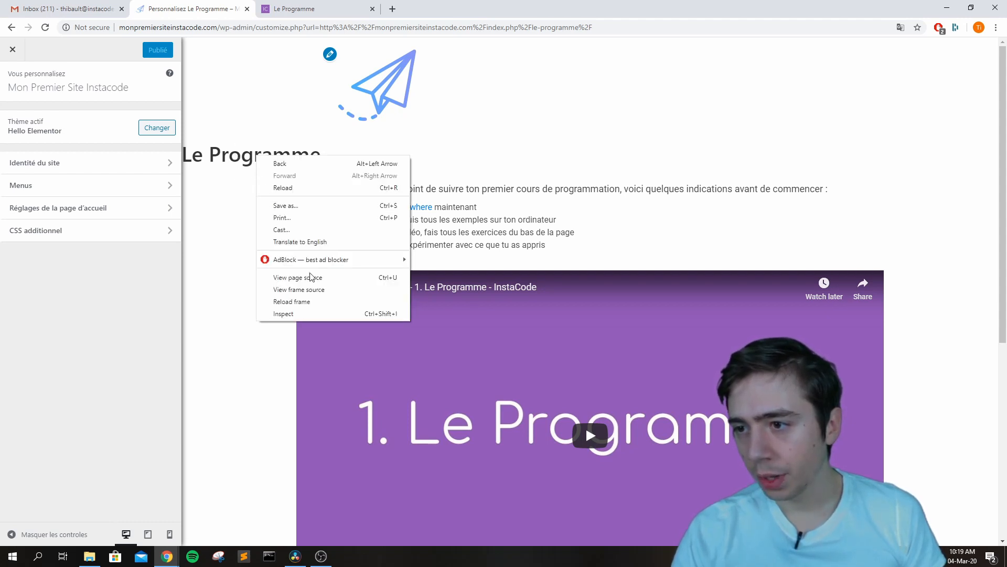
click(304, 315)
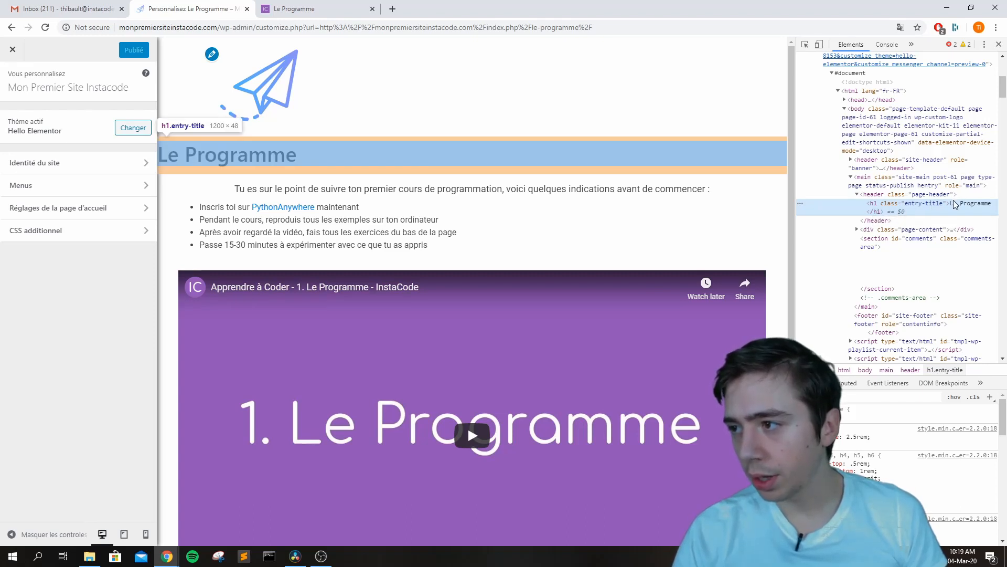
double_click(911, 206)
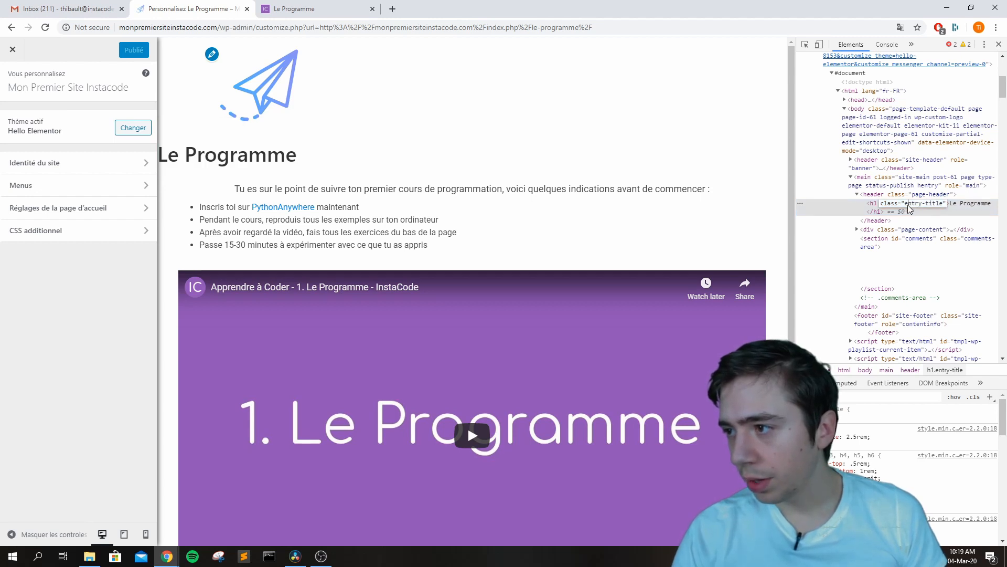
drag(904, 205, 947, 206)
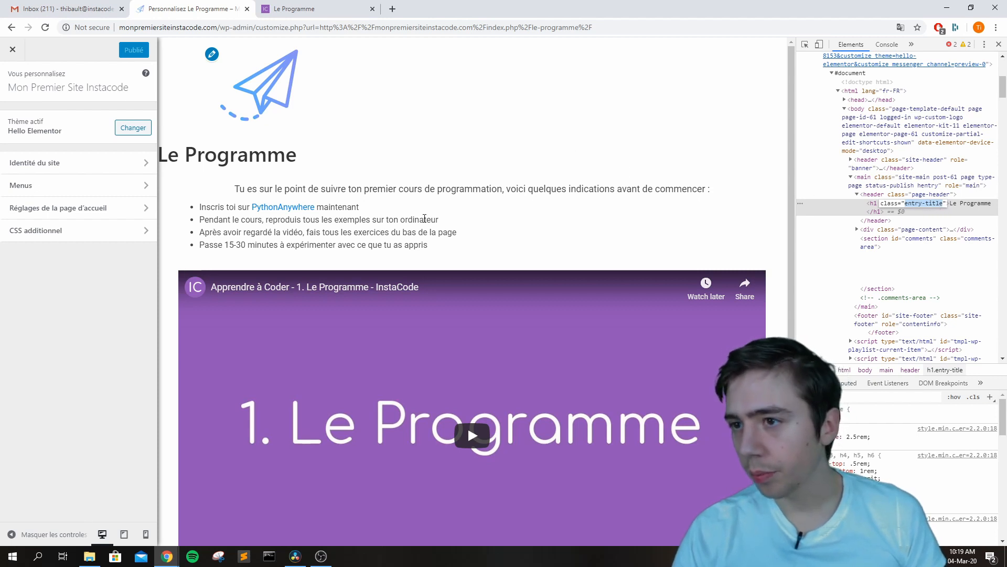
click(485, 211)
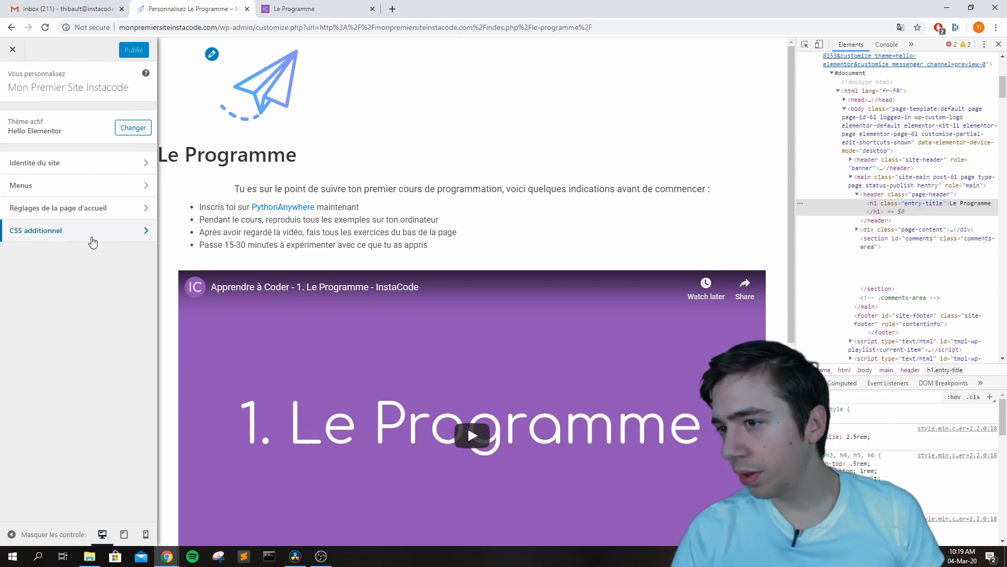
Add the additional CSS rule .entry-title { text-align: center; } to center the page title, and publish the customization.
click(92, 231)
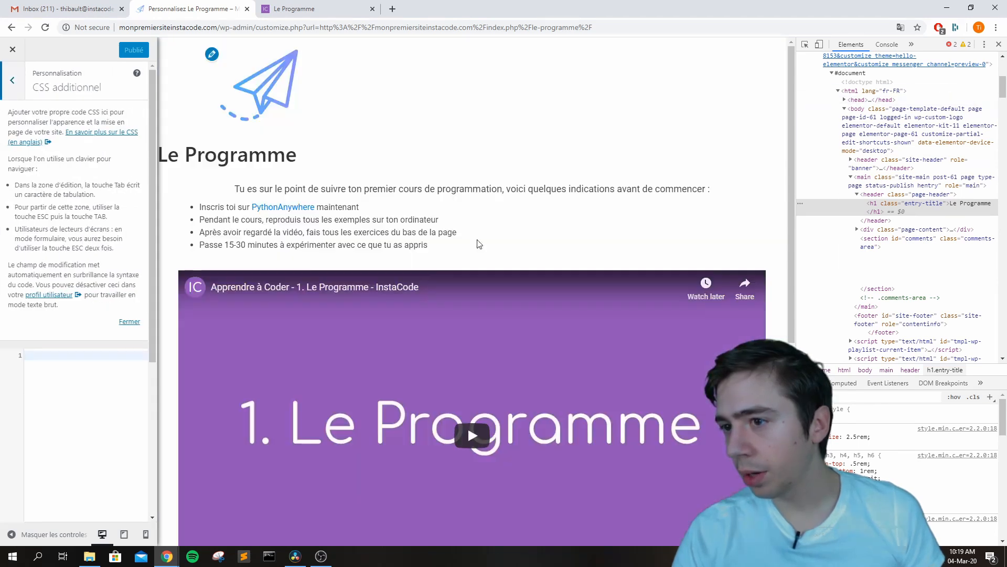
click(110, 374)
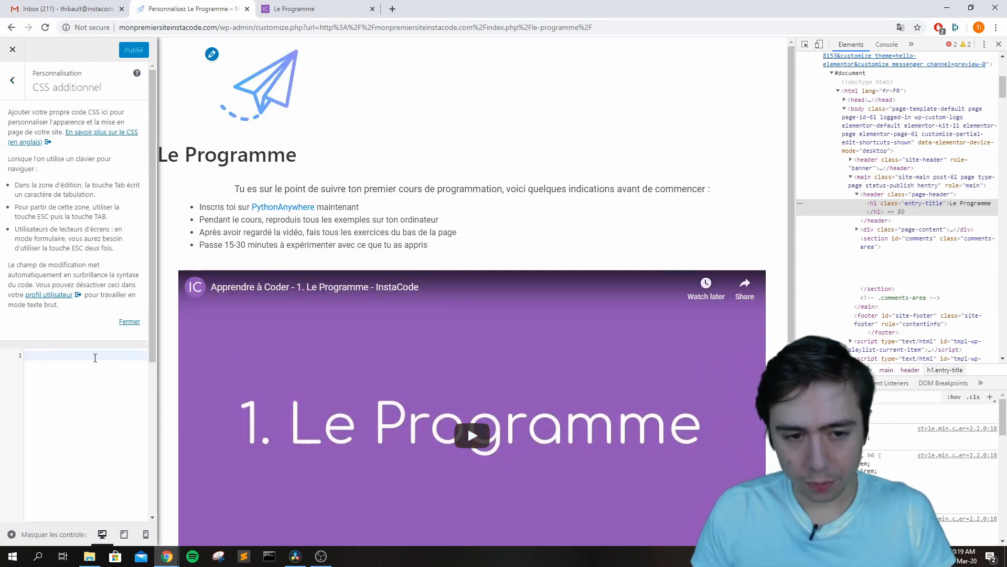
text(.entry-title)
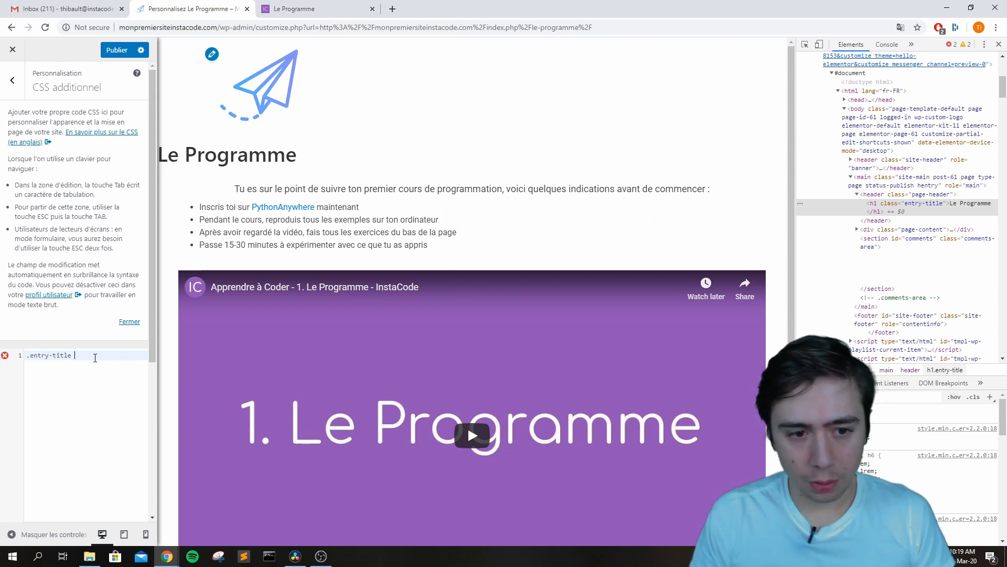
text({)
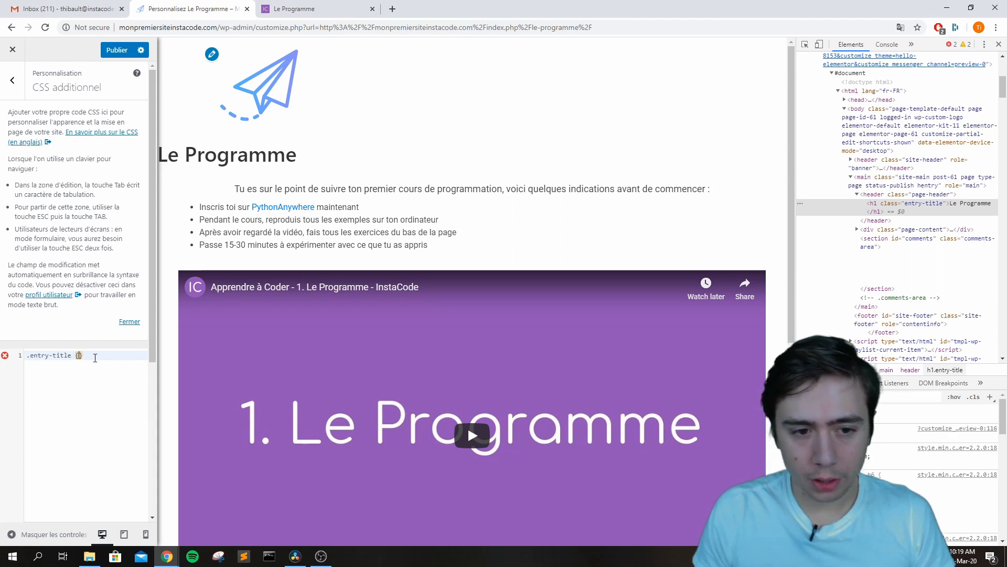
key(Return)
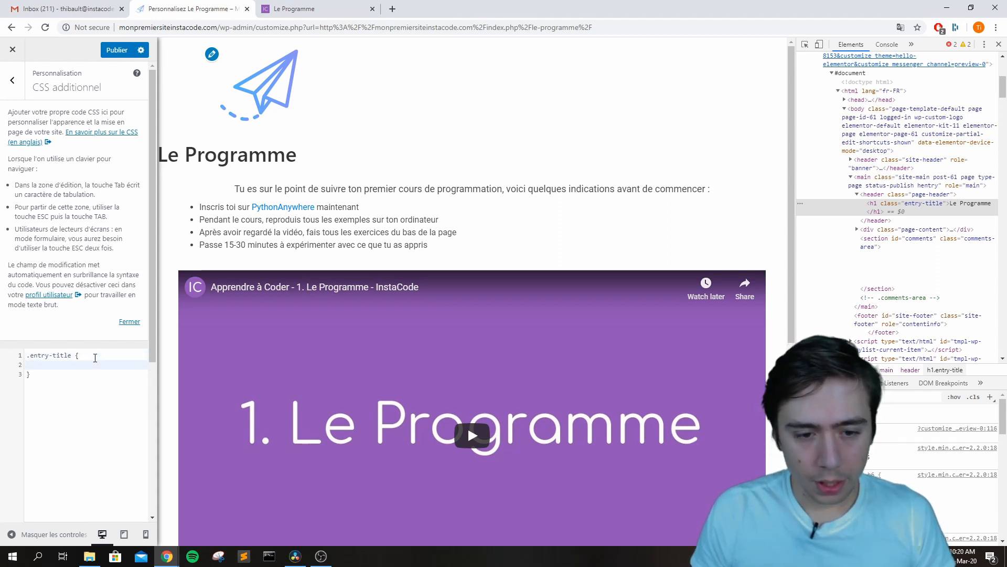
text(text-)
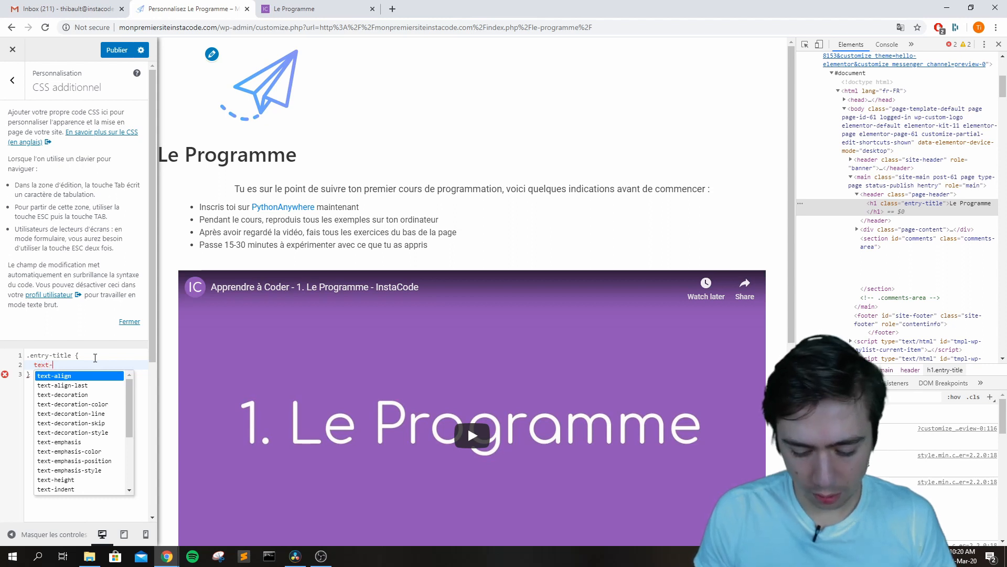
text(ali)
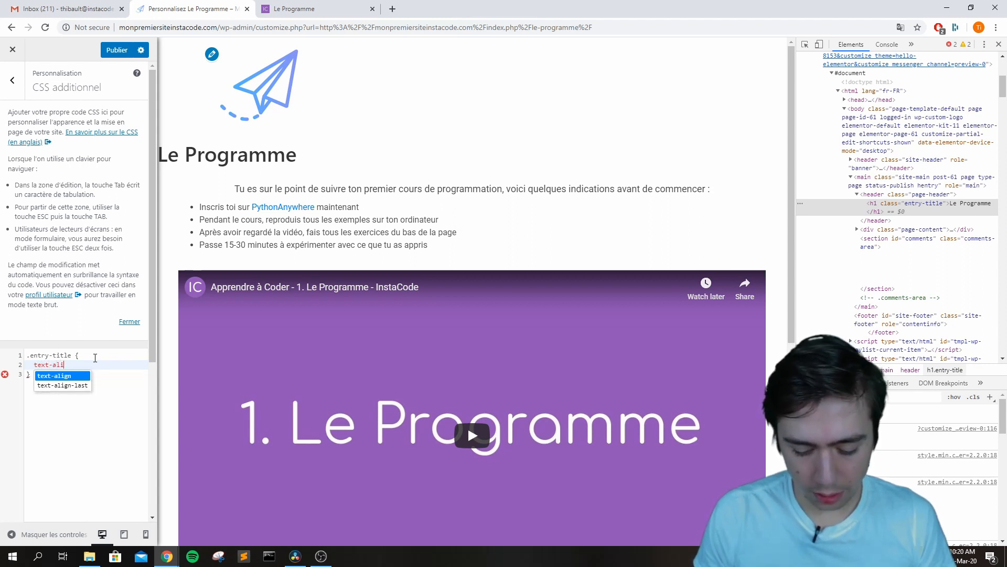
text(gn)
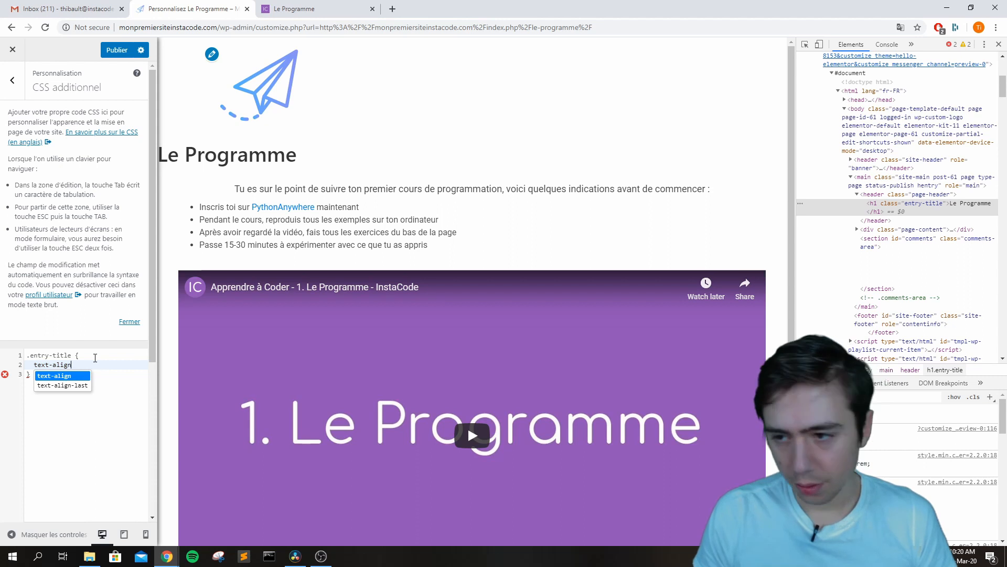
text(: )
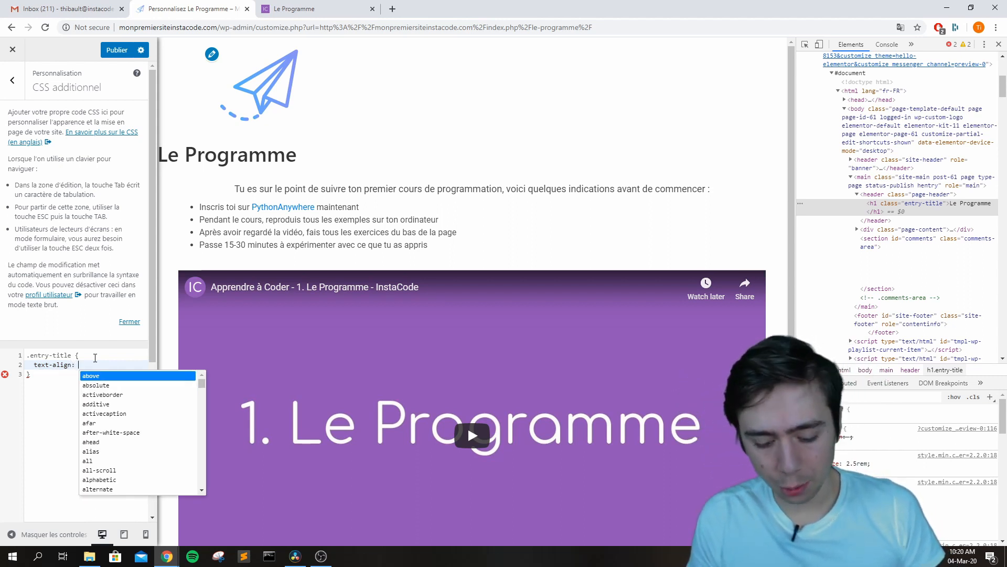
text(center)
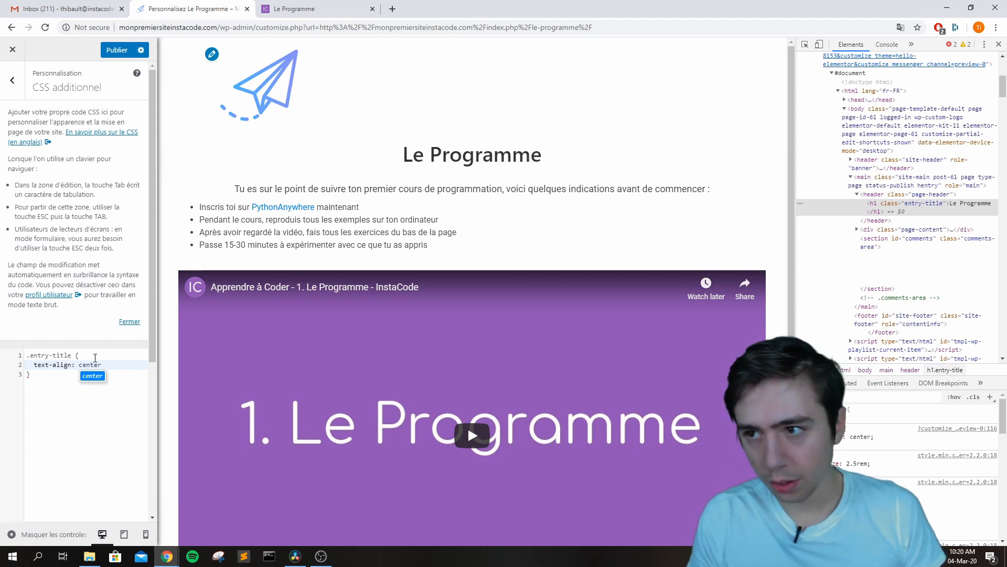
text(;)
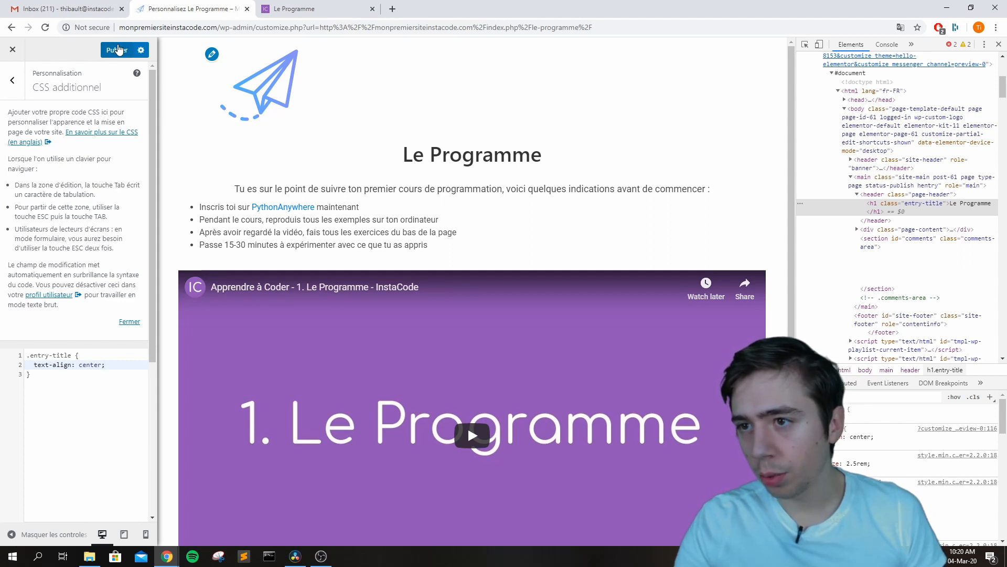
click(110, 52)
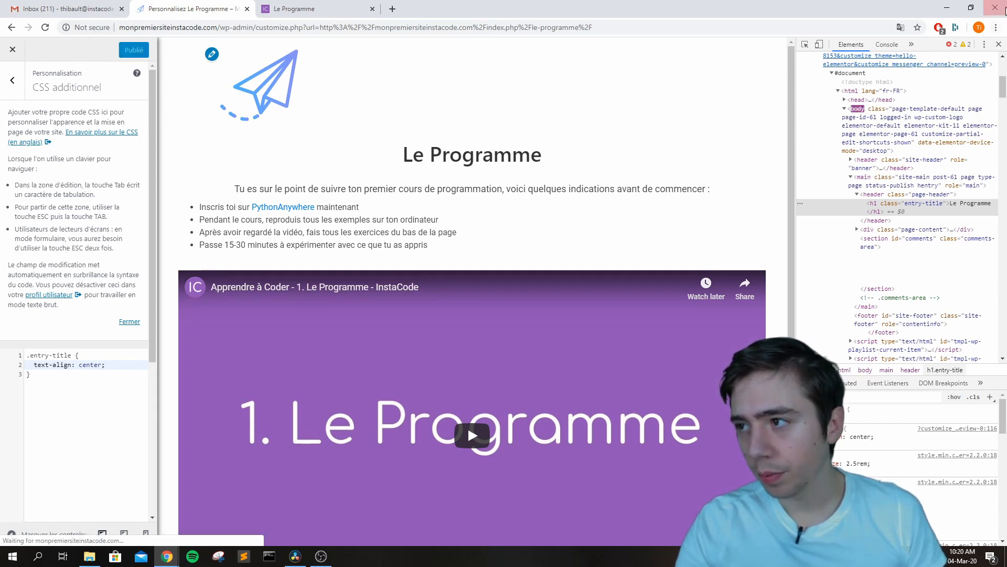
Leave the theme customizer and review the published Le Programme page, from the centered title down to the exercises.
key(F12)
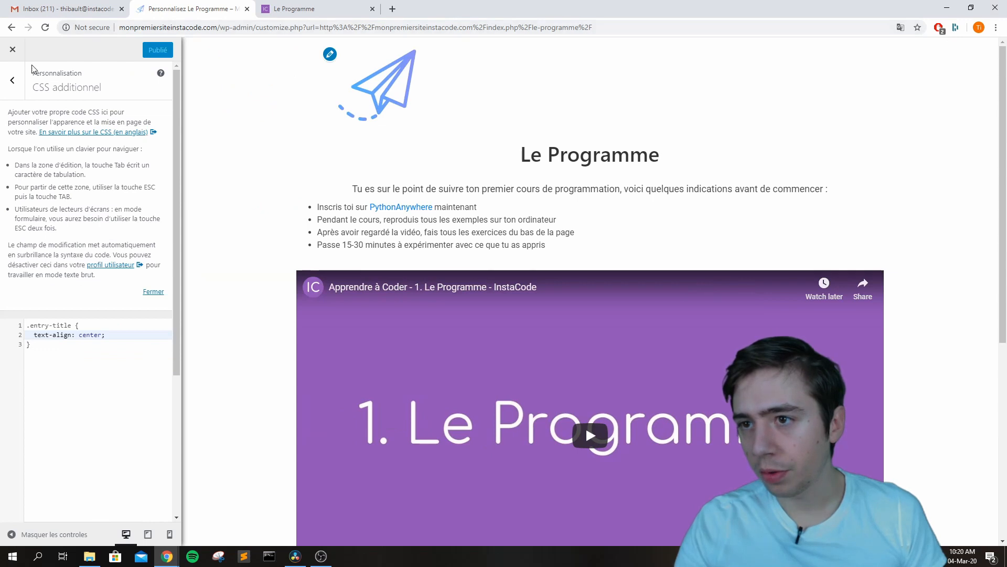
click(13, 49)
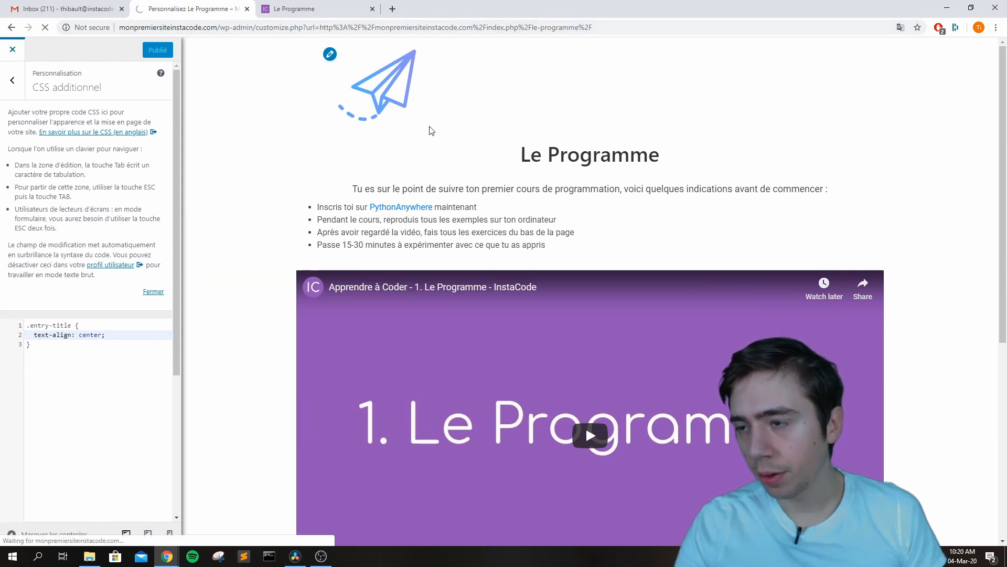
scroll(414, 220, down, 6)
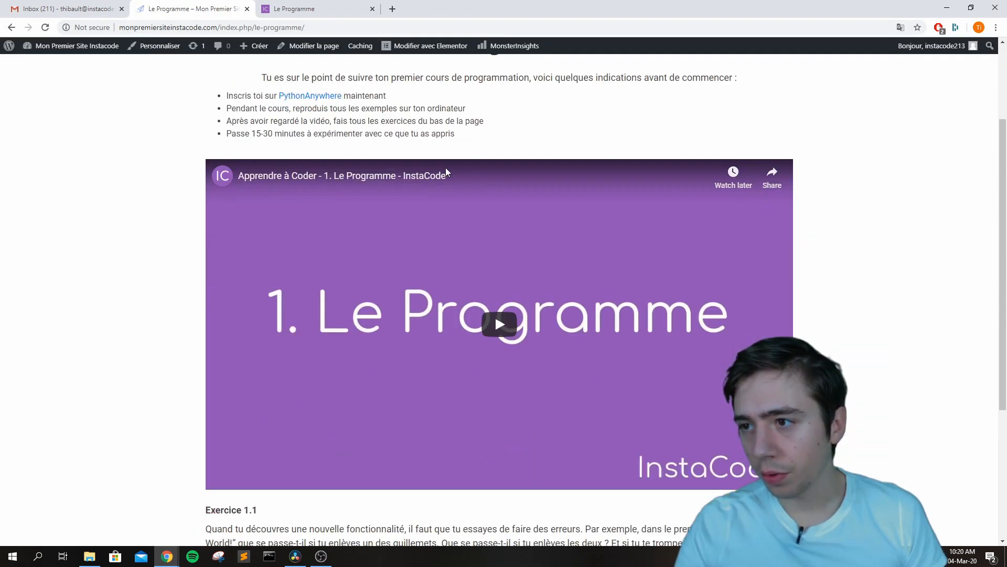
scroll(460, 154, up, 6)
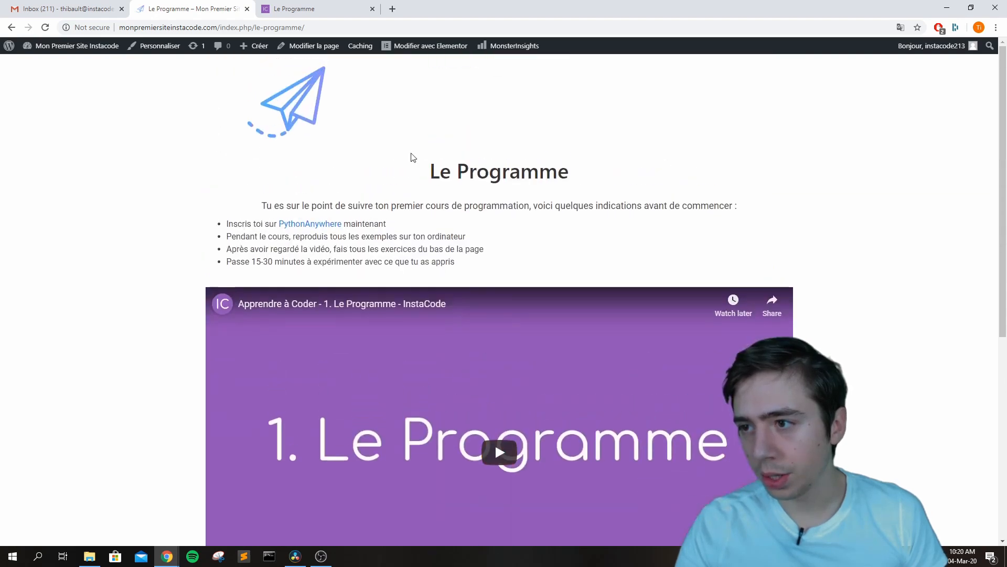
scroll(411, 164, down, 6)
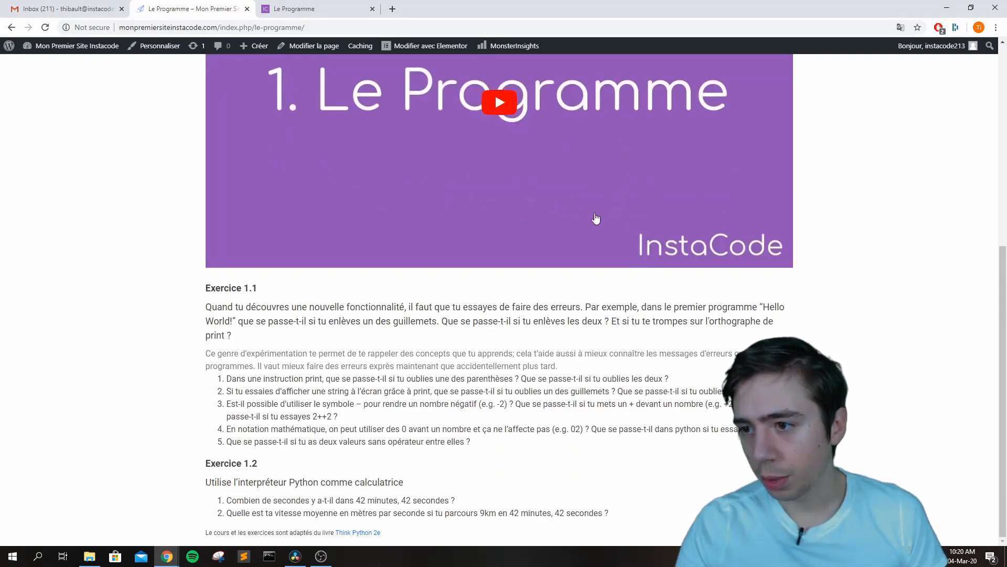
scroll(568, 211, up, 6)
drag(405, 166, 697, 161)
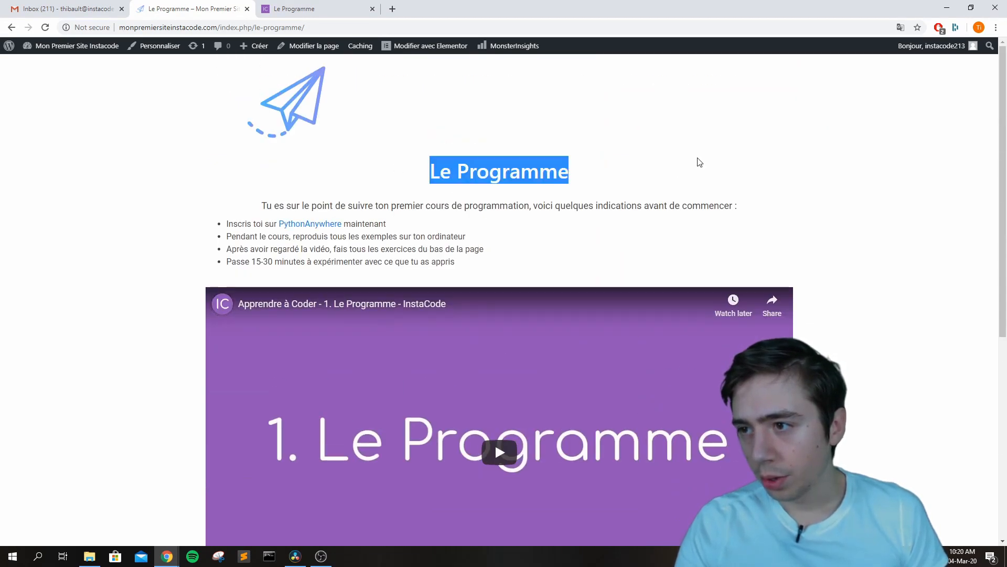
click(643, 164)
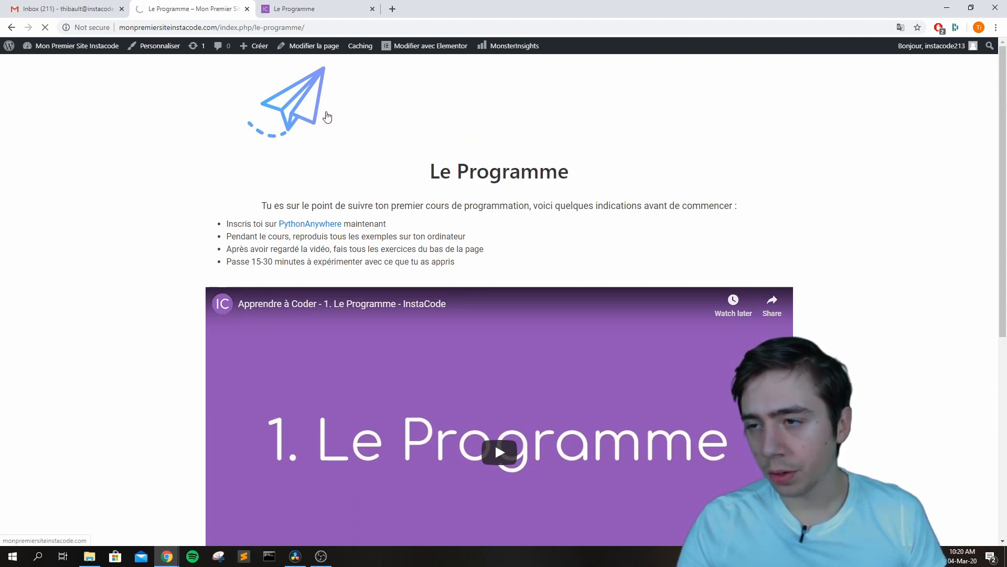
Open the site's home page in the Elementor editor and load the site again in a separate browser tab.
click(325, 114)
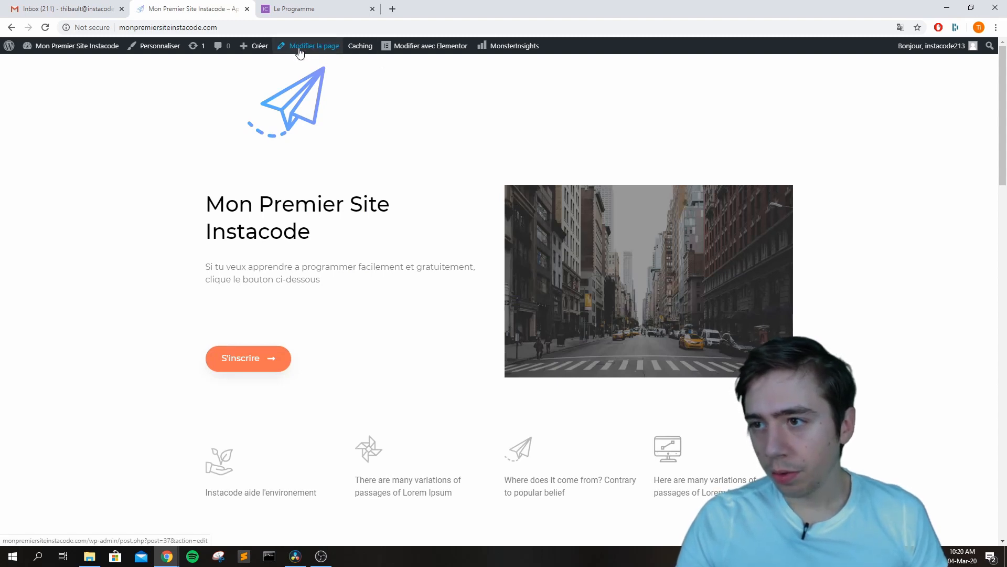
click(401, 46)
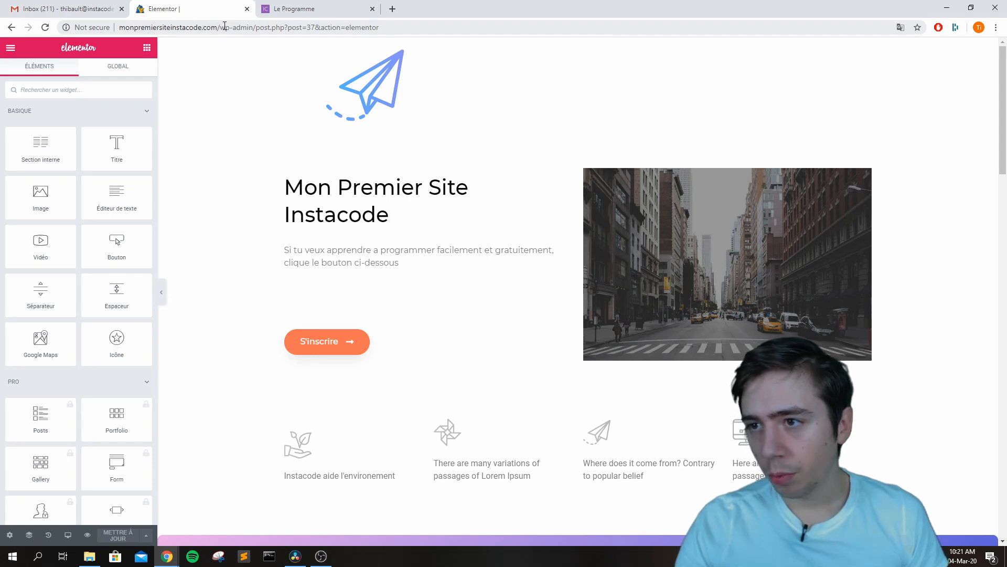
drag(225, 28, 51, 30)
drag(166, 30, 257, 5)
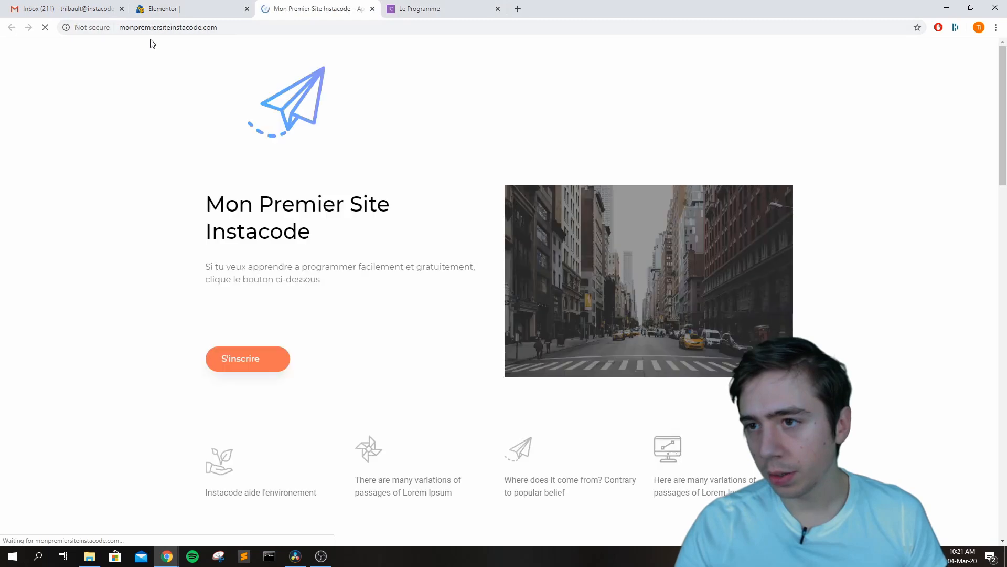
From the site's dashboard, open the Le Programme page for editing through the page list.
click(100, 60)
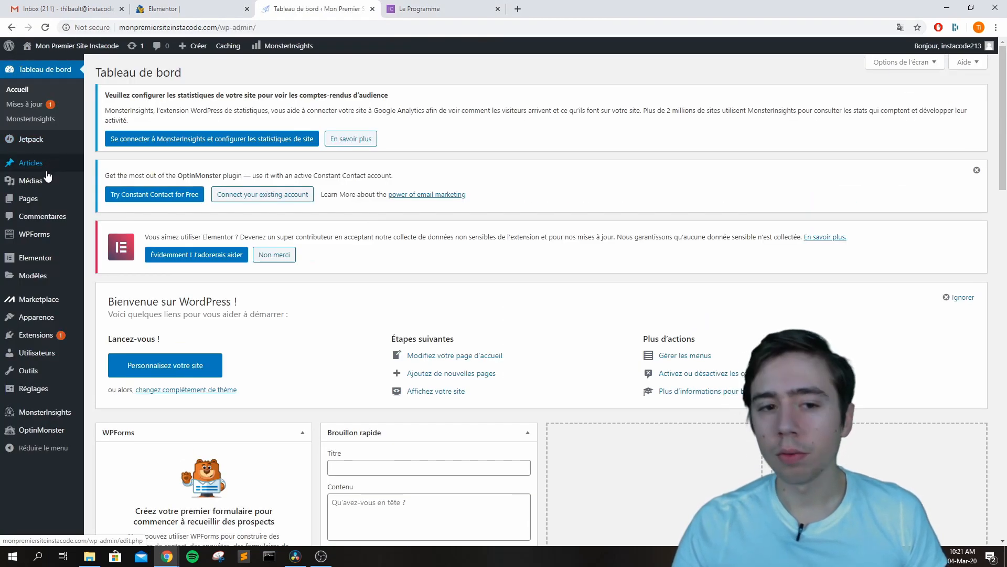
click(40, 204)
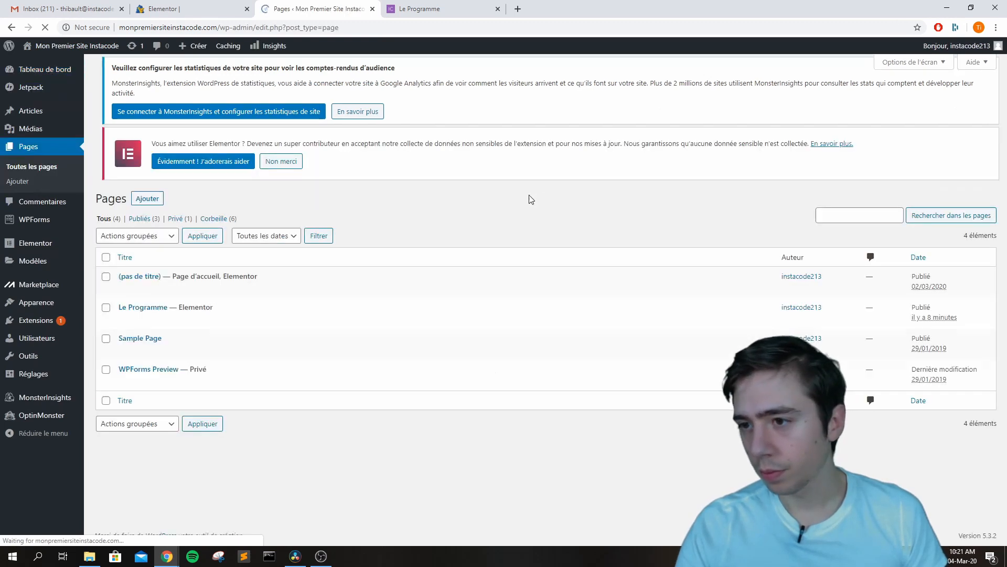
click(159, 320)
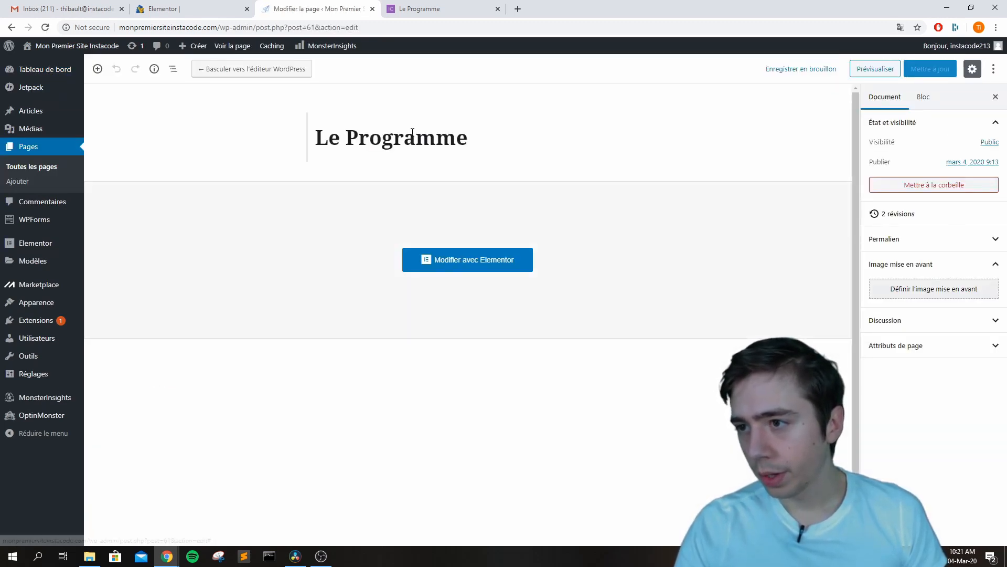
Open the Le Programme page through its permalink and copy its full web address.
click(416, 138)
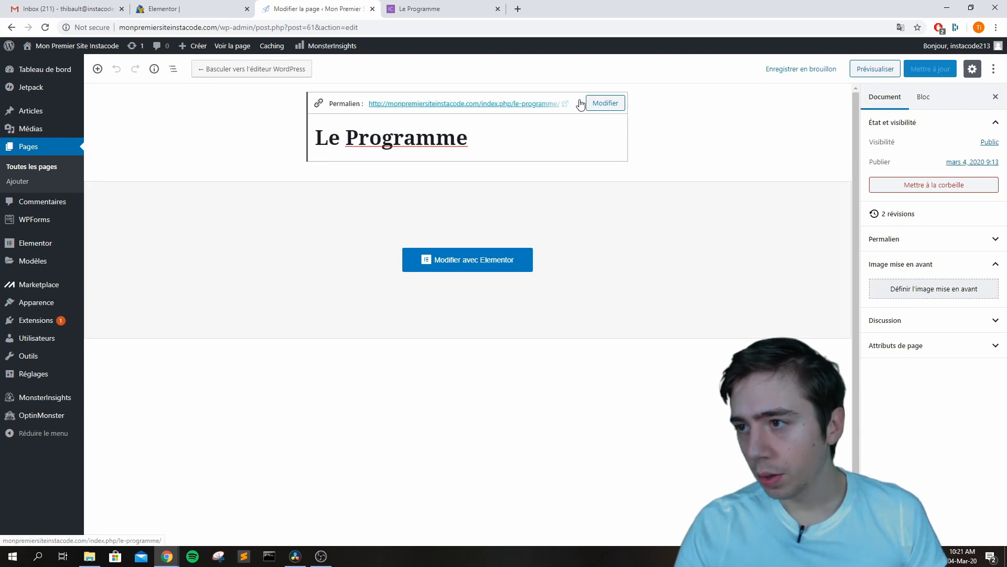
click(604, 103)
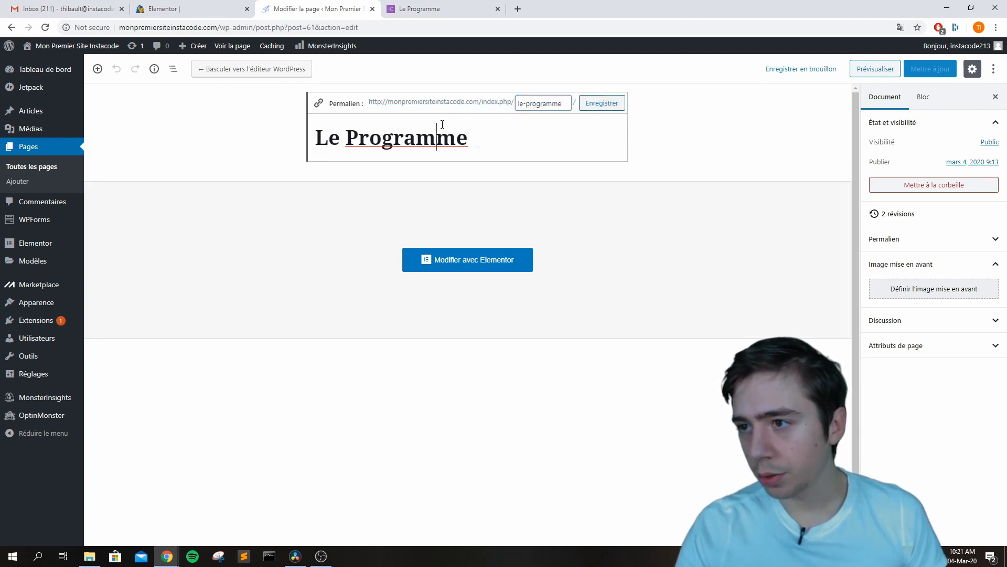
click(397, 103)
click(416, 138)
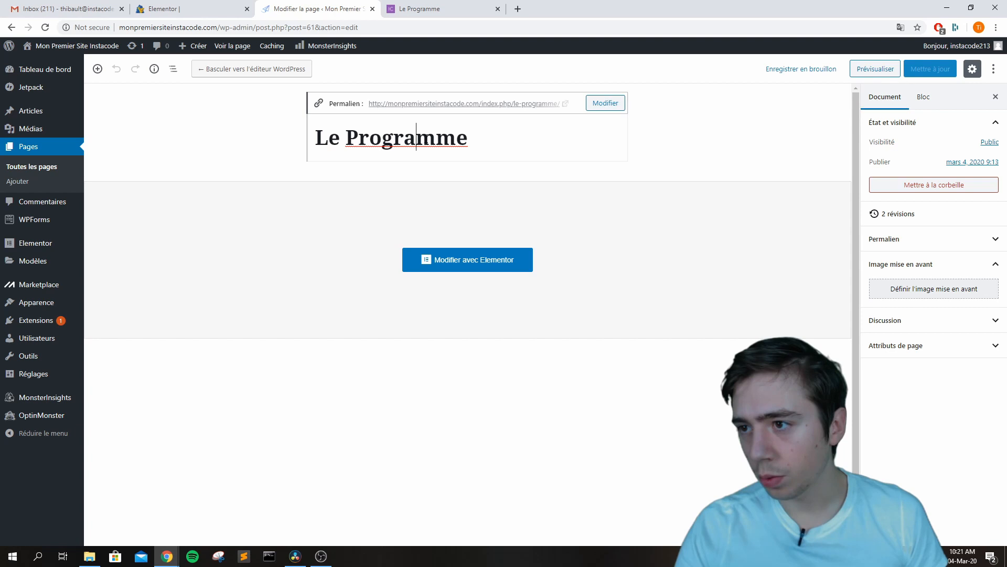
click(398, 104)
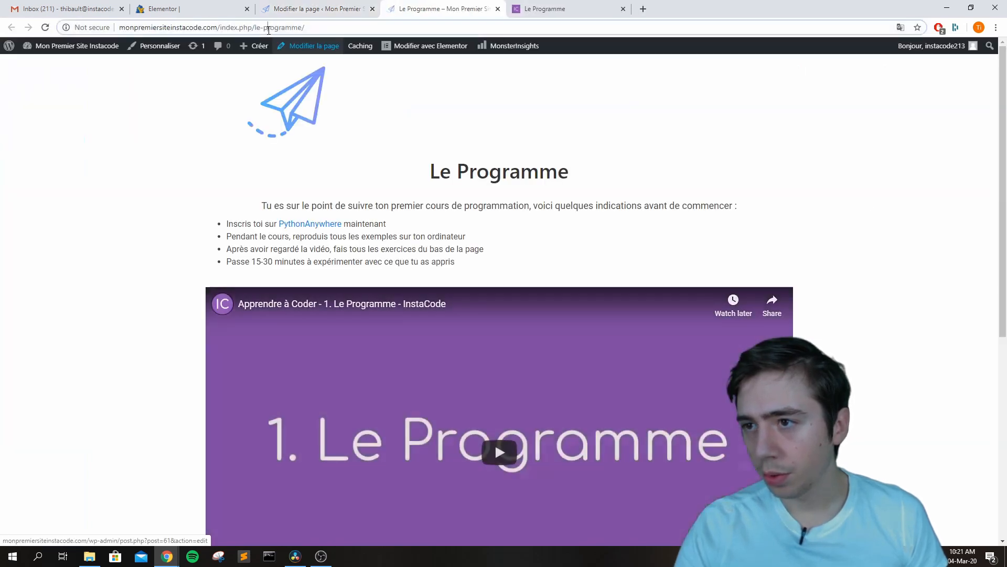
click(271, 32)
In the home page's Elementor editor, link the "S'inscrire" button to the copied Le Programme page address and update the page.
click(302, 9)
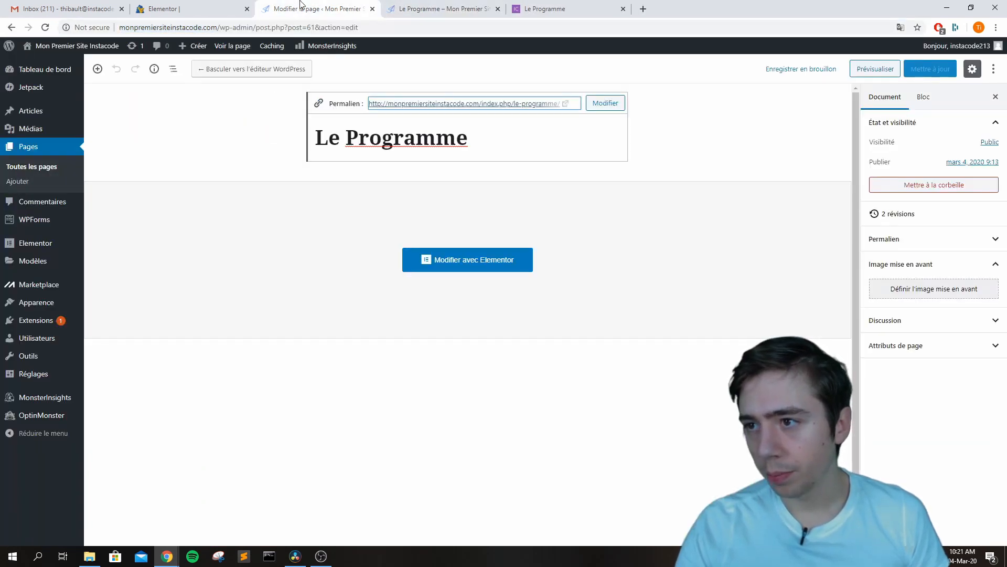
click(240, 6)
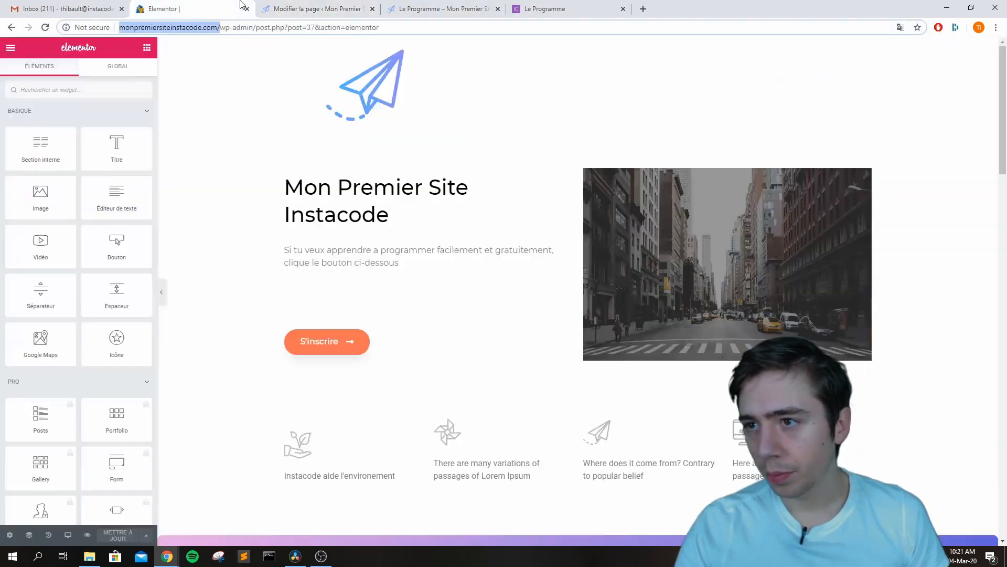
click(331, 345)
triple_click(96, 184)
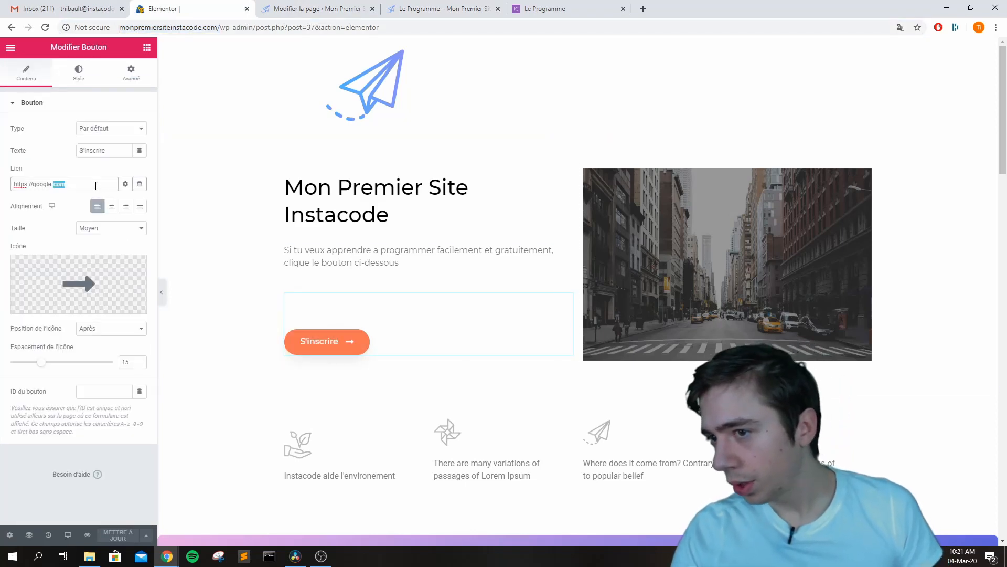
key(ctrl+v)
click(239, 210)
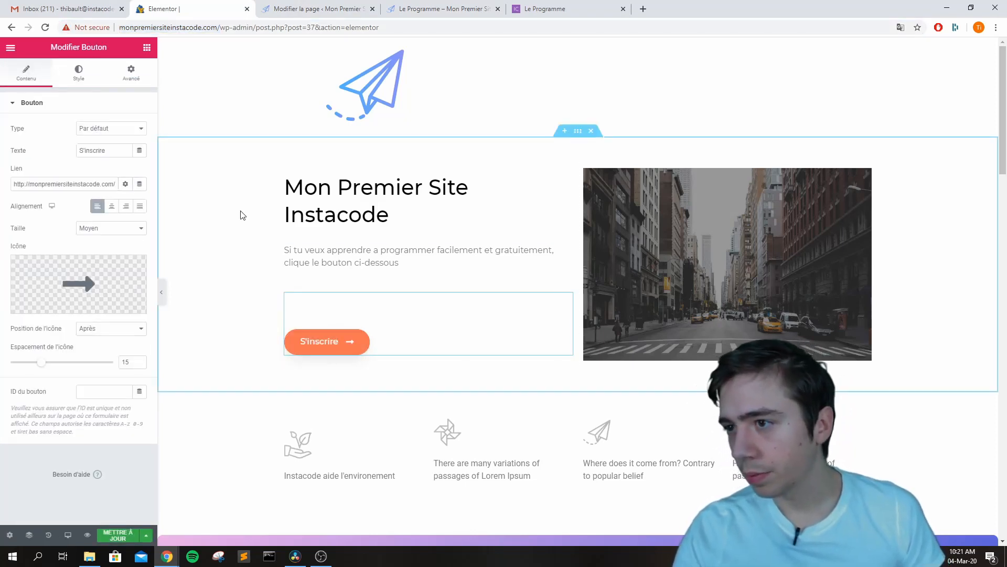
click(215, 99)
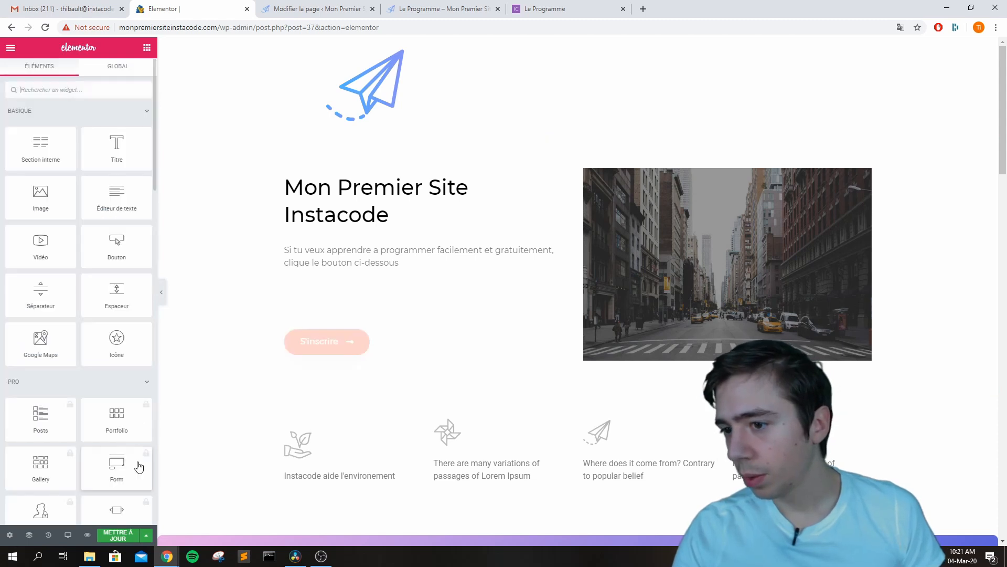
click(119, 536)
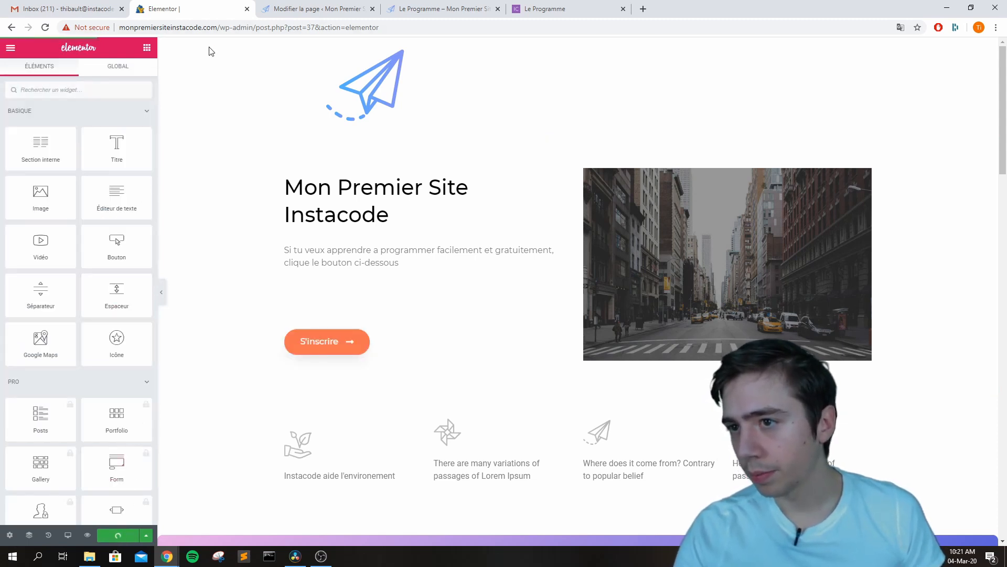
Close the editing tabs and test on the live home page that the "S'inscrire" button leads to the Le Programme page.
click(246, 9)
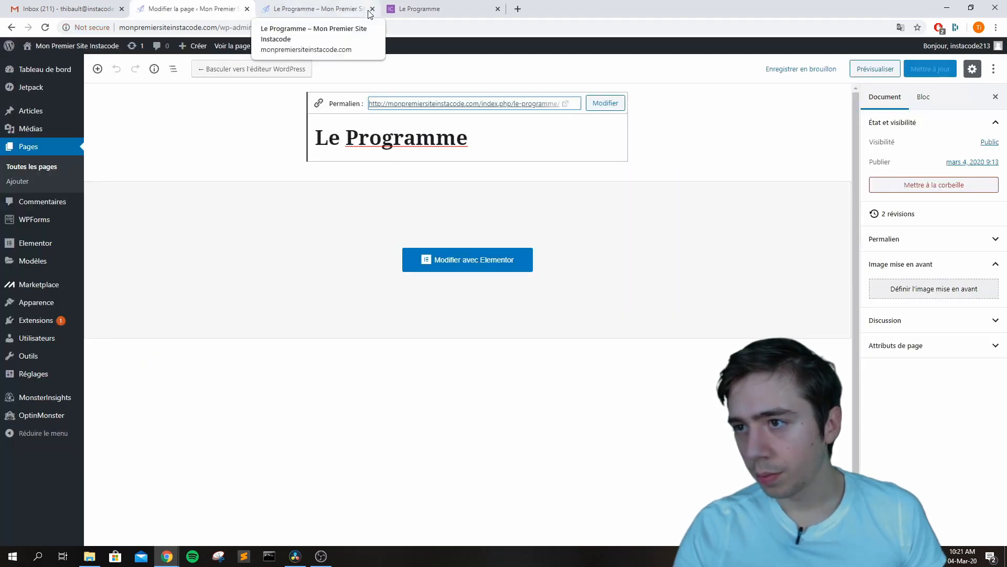
click(331, 6)
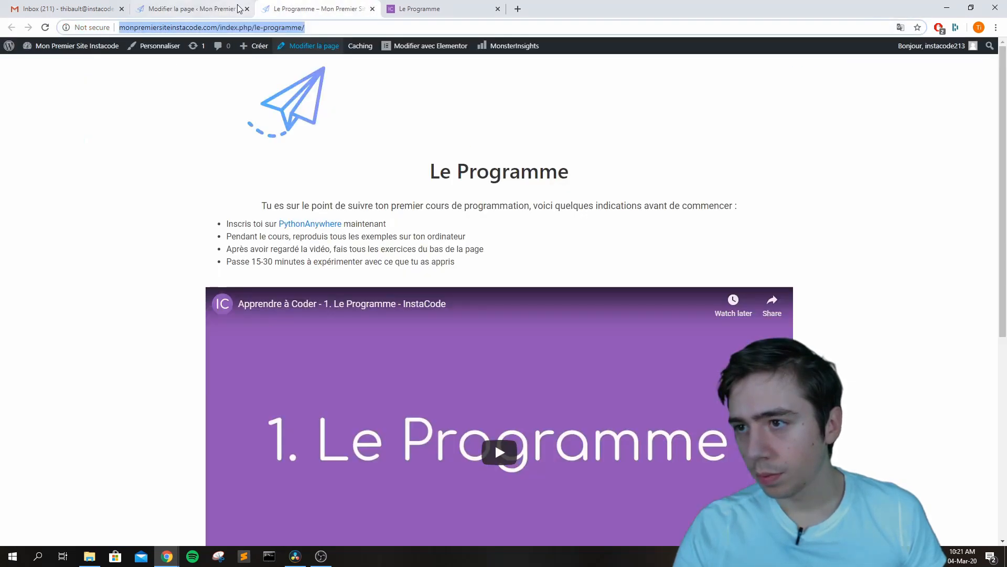
click(247, 9)
click(279, 129)
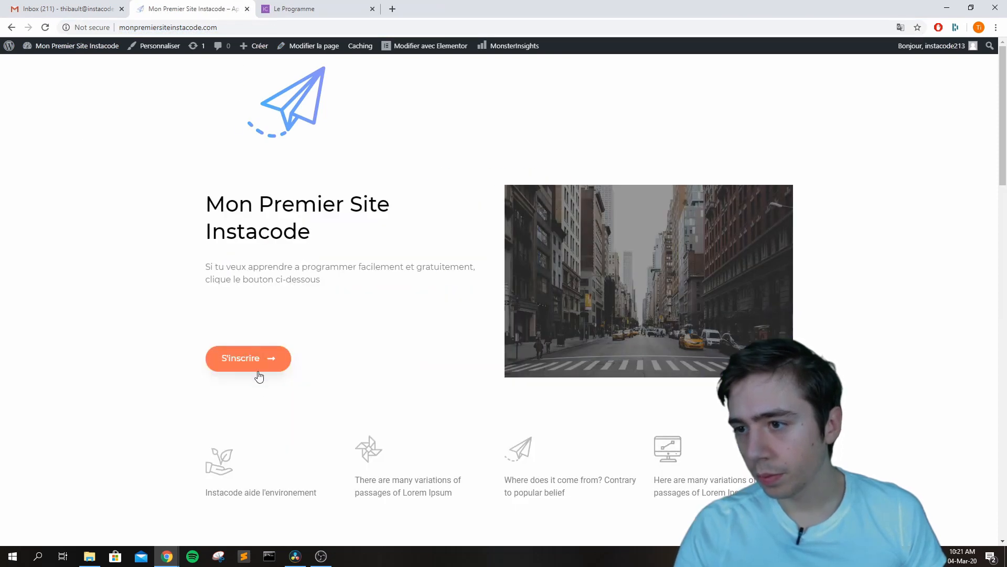
click(254, 362)
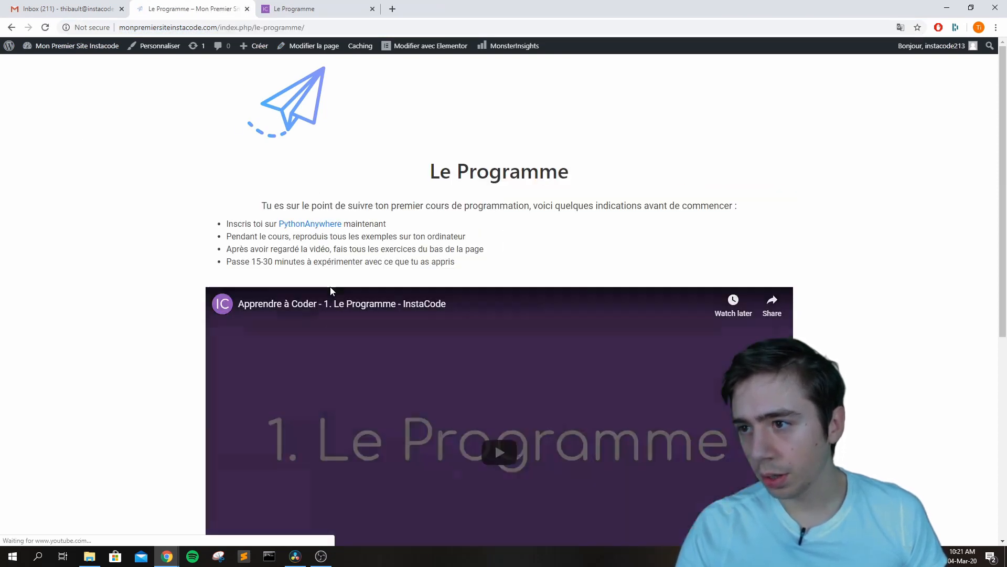
scroll(375, 226, down, 5)
scroll(375, 225, up, 5)
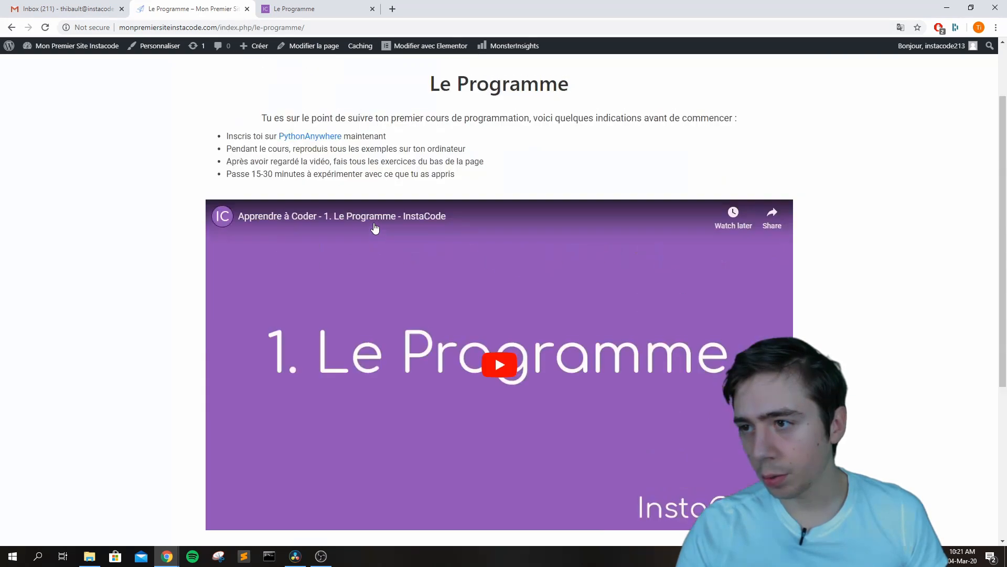
Return to the home page and open the WordPress menu management page from the site's dashboard.
key(alt+Left)
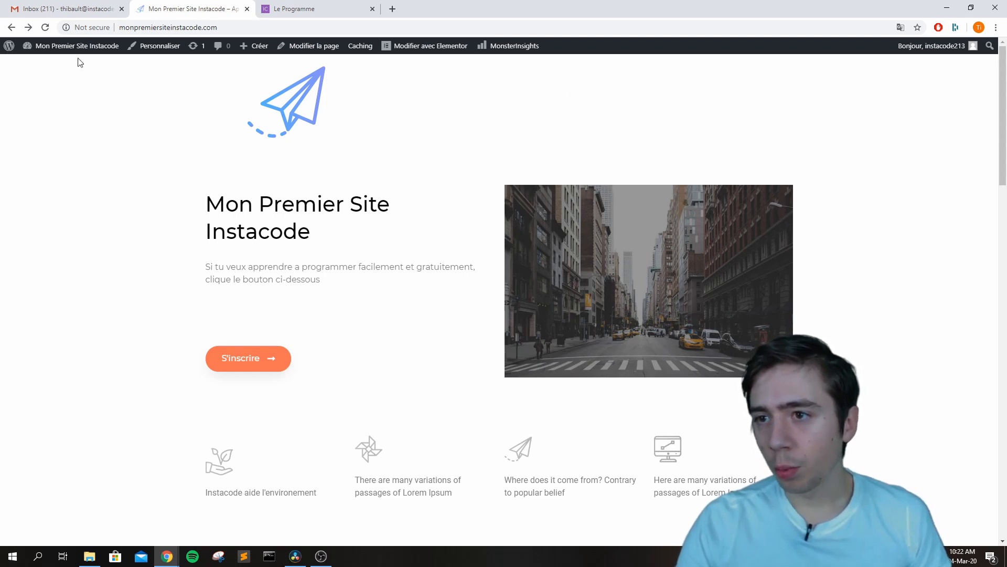
click(58, 51)
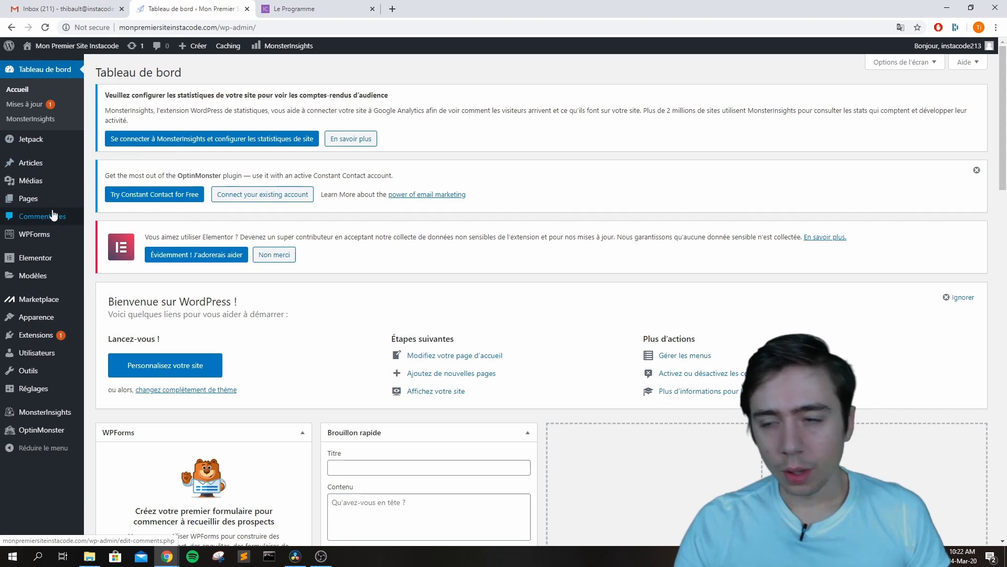
scroll(42, 216, down, 2)
mouse_move(50, 317)
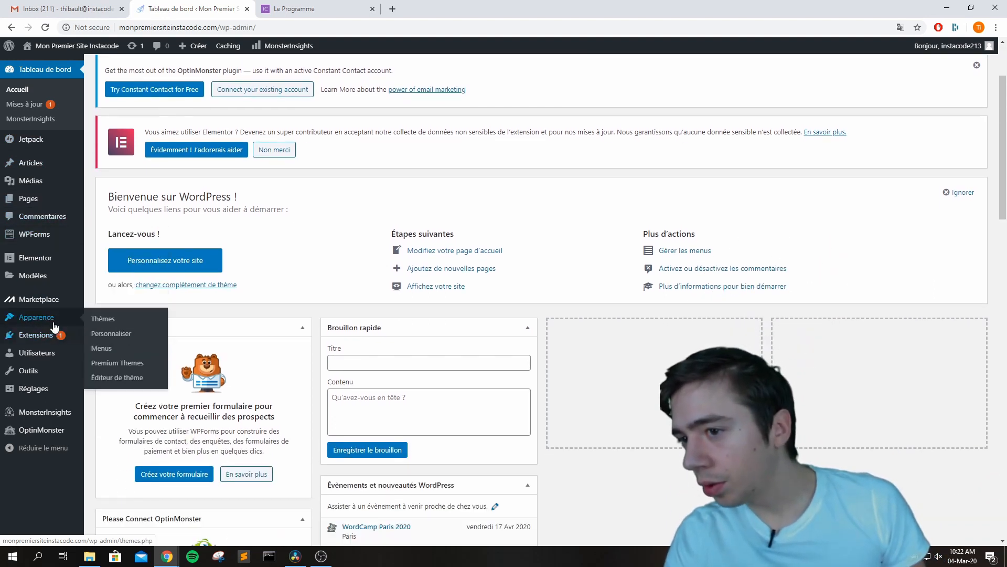
click(124, 351)
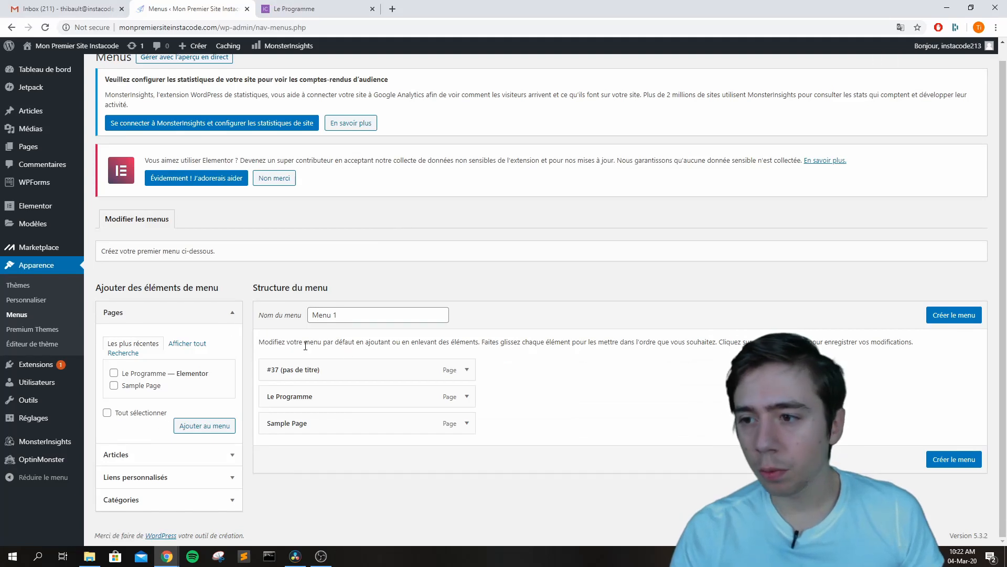
Remove the untitled page item "#37 (pas de titre)" from the structure of Menu 1.
click(466, 370)
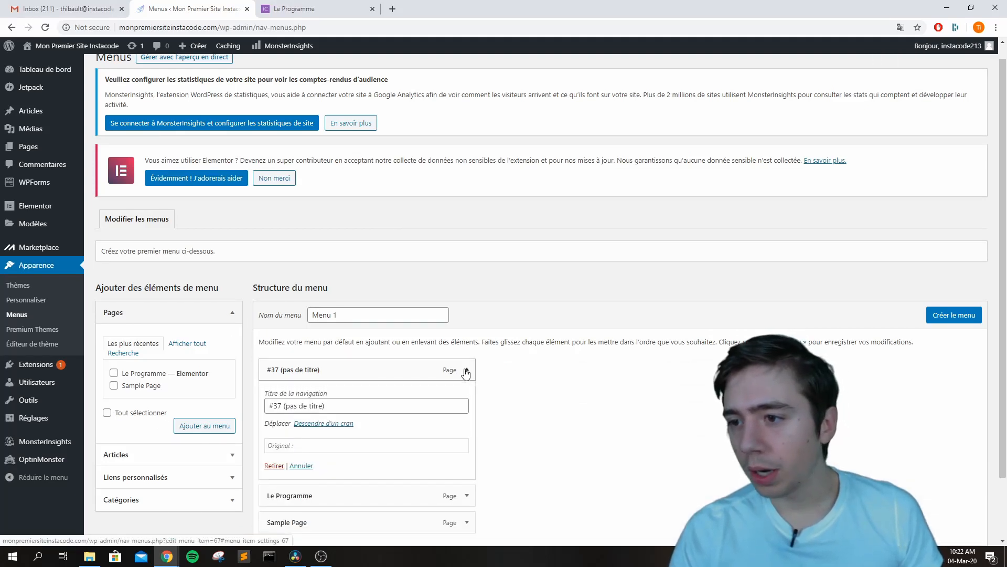
click(466, 371)
click(465, 370)
click(273, 466)
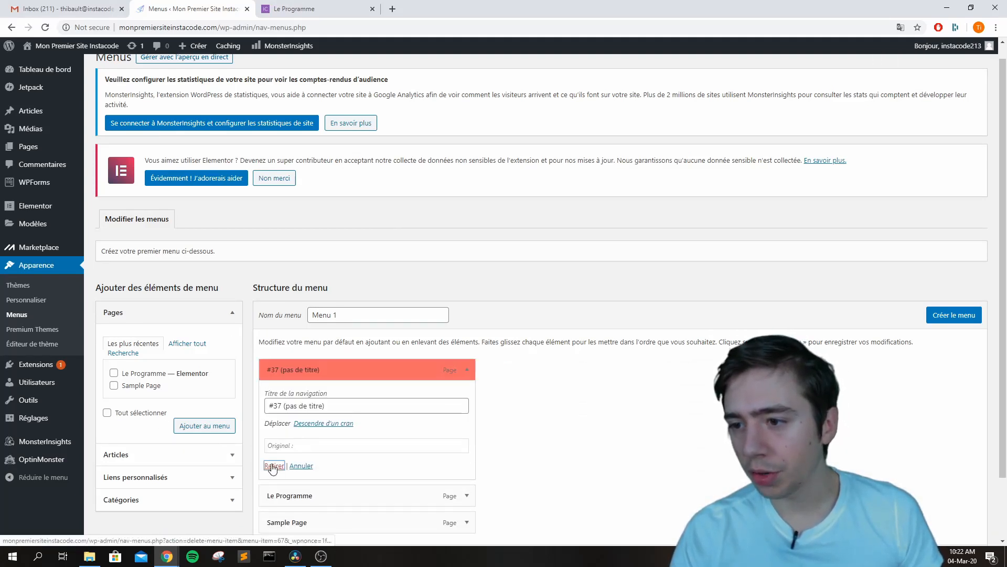
Remove the Sample Page item from the structure of Menu 1.
click(467, 397)
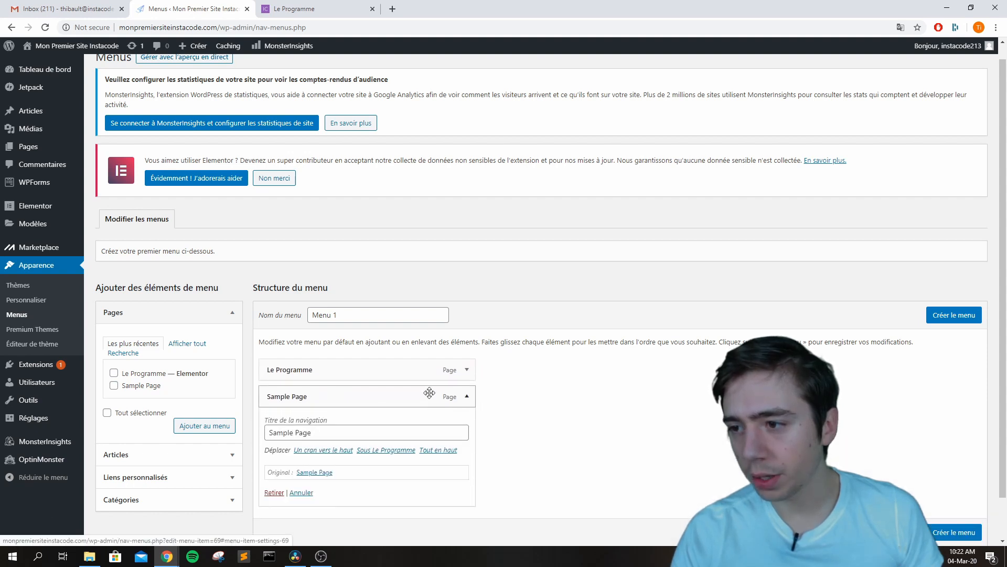
click(274, 492)
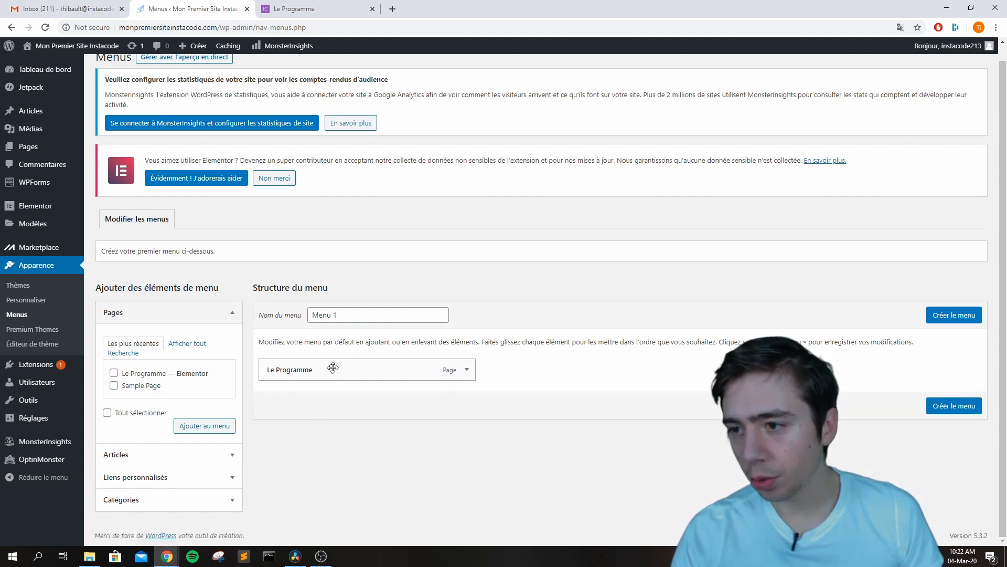
drag(297, 371, 348, 377)
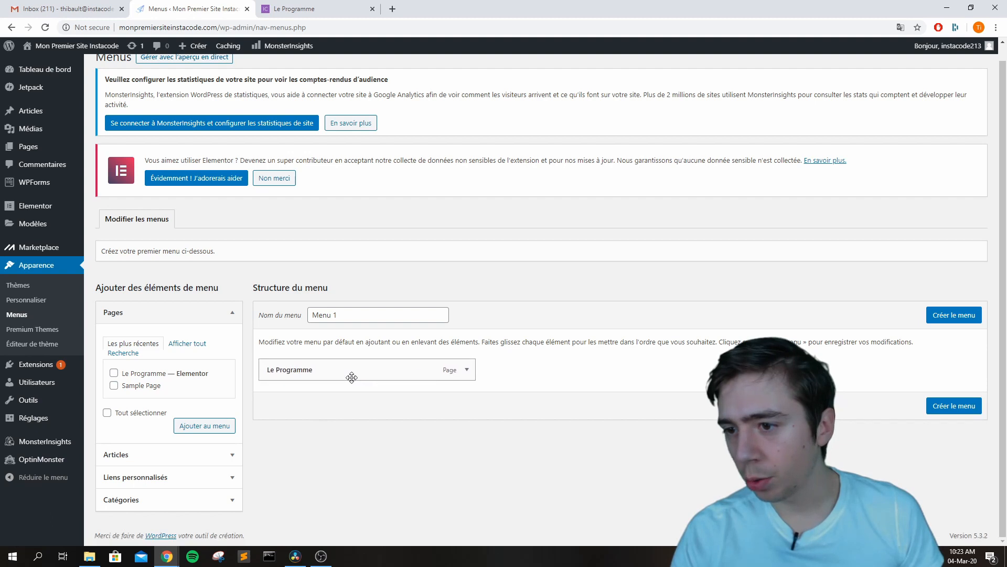
scroll(315, 383, up, 1)
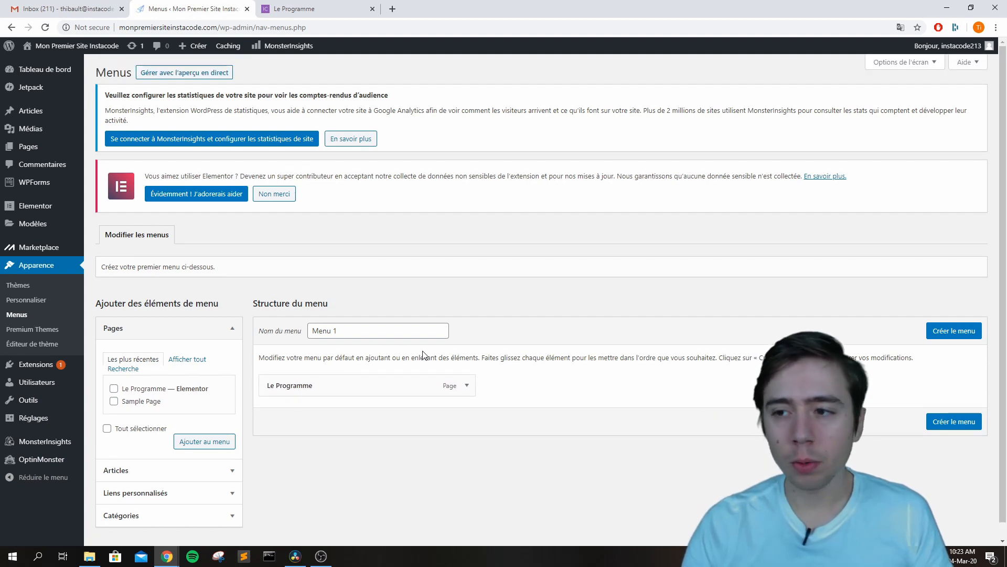
Rename the menu as Navigation and create it.
triple_click(374, 329)
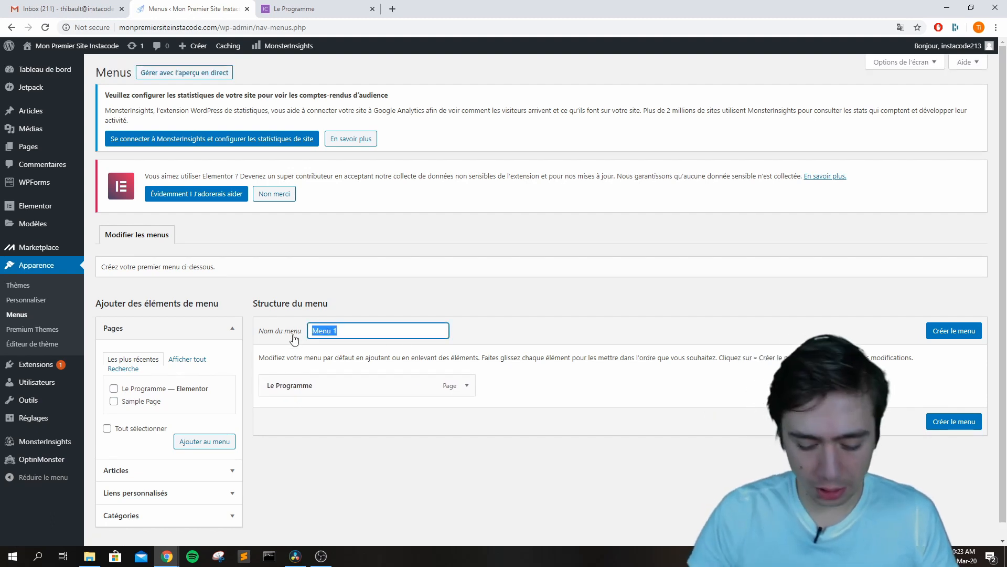
text(Navigation)
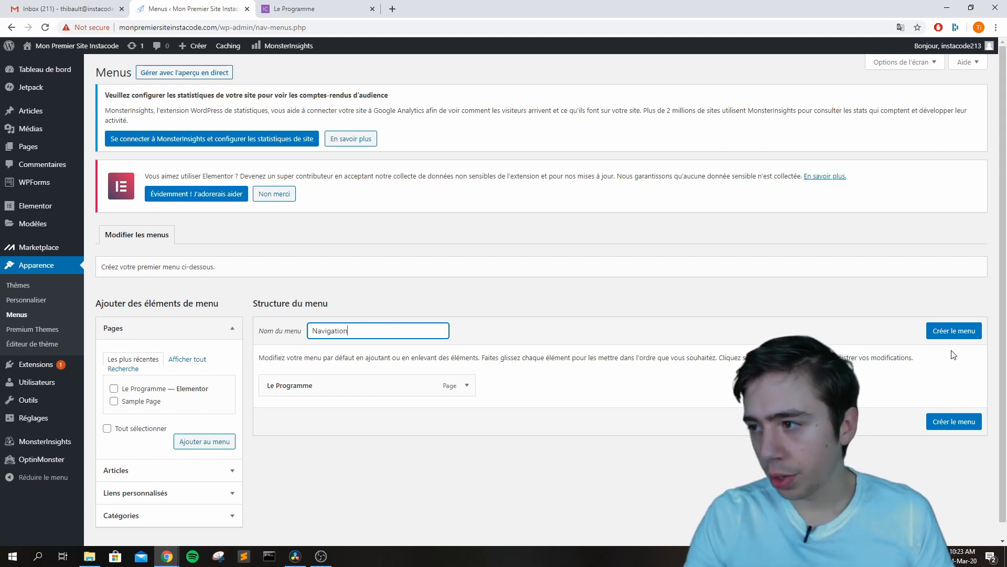
click(953, 331)
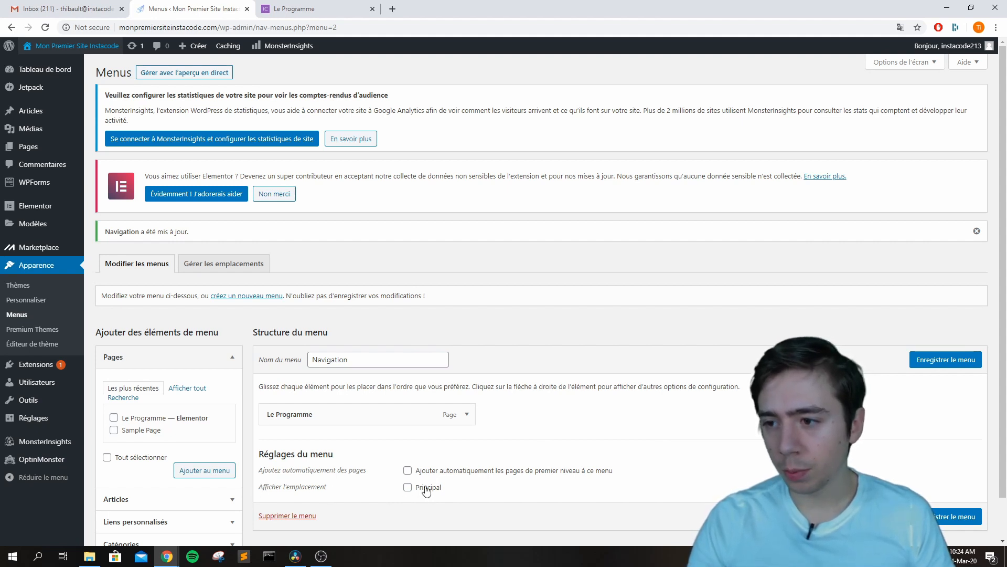
Assign the Navigation menu to the Principal display location, save it, and test its Le Programme link on the live site.
click(408, 487)
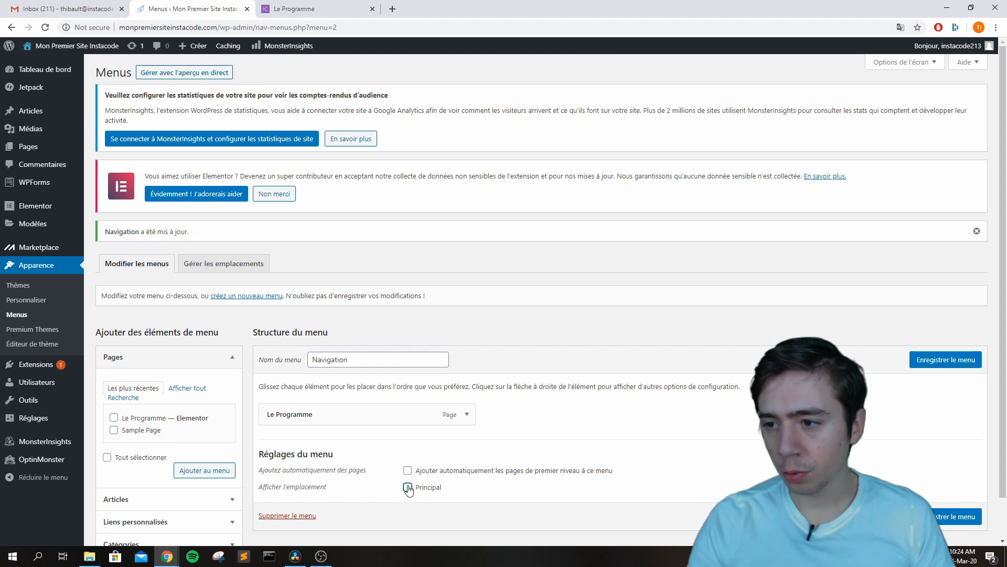
click(935, 361)
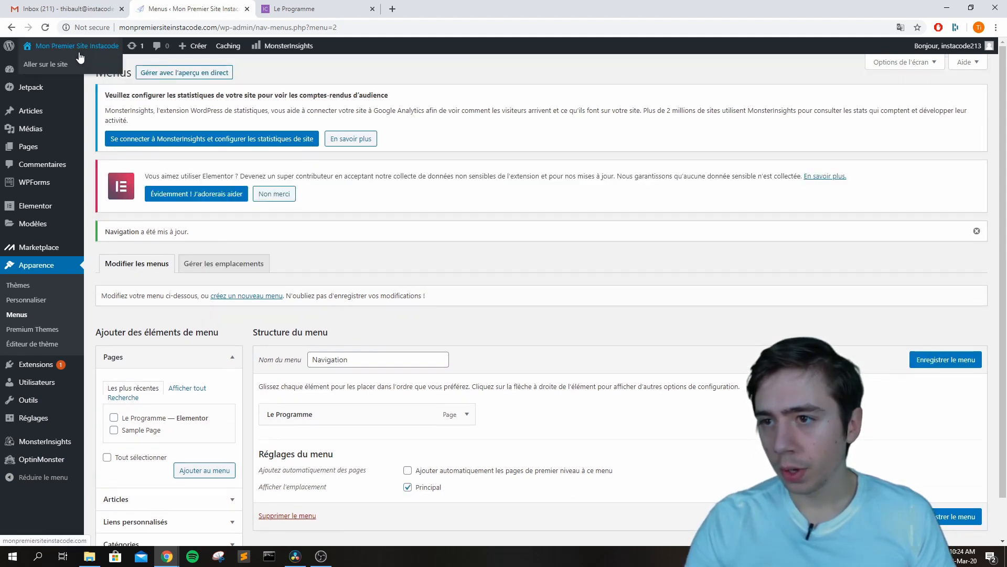
click(81, 54)
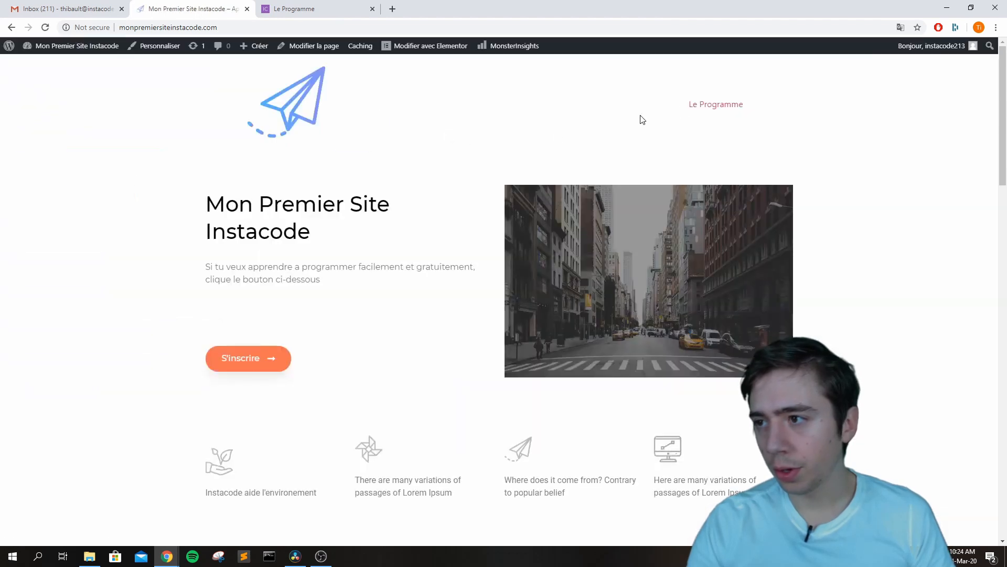
click(714, 109)
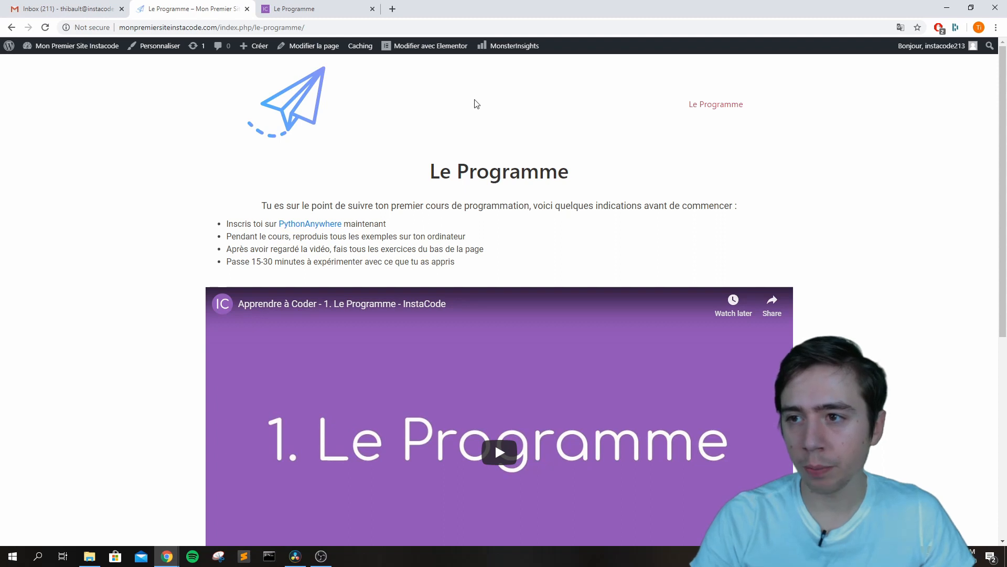
From the site's dashboard, start a new page titled "Cours de programmation".
click(87, 47)
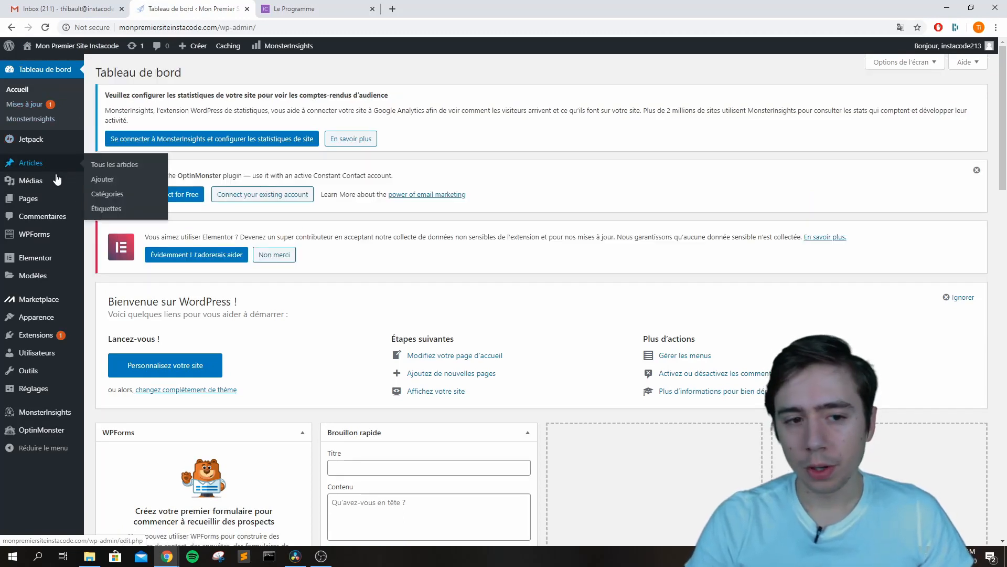
click(123, 218)
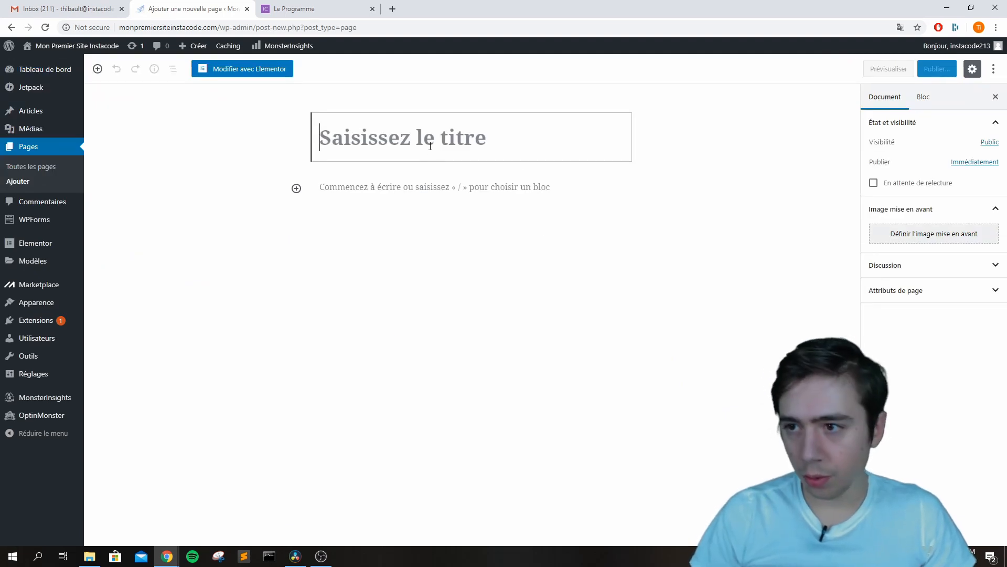
text(Cours de)
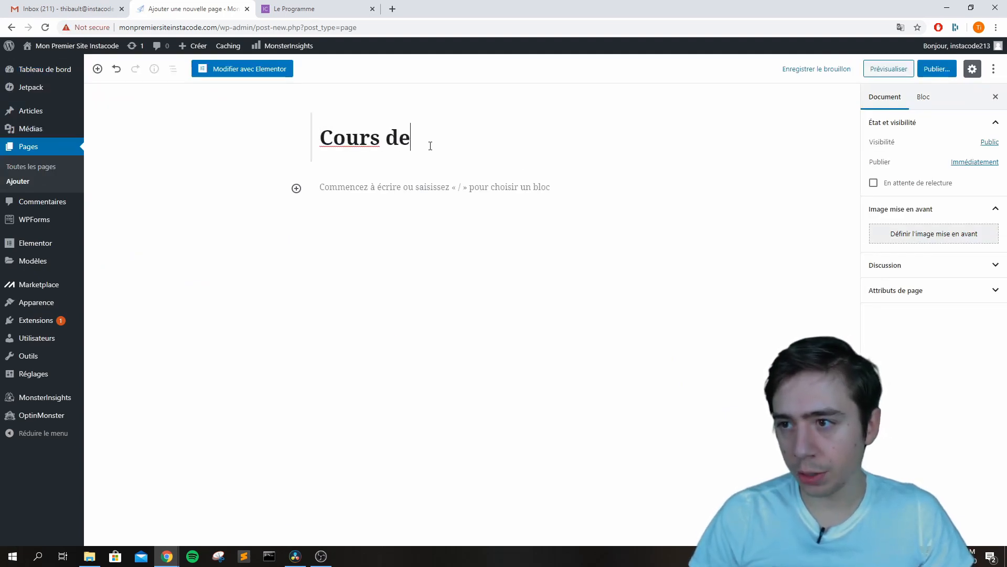
text( programmation)
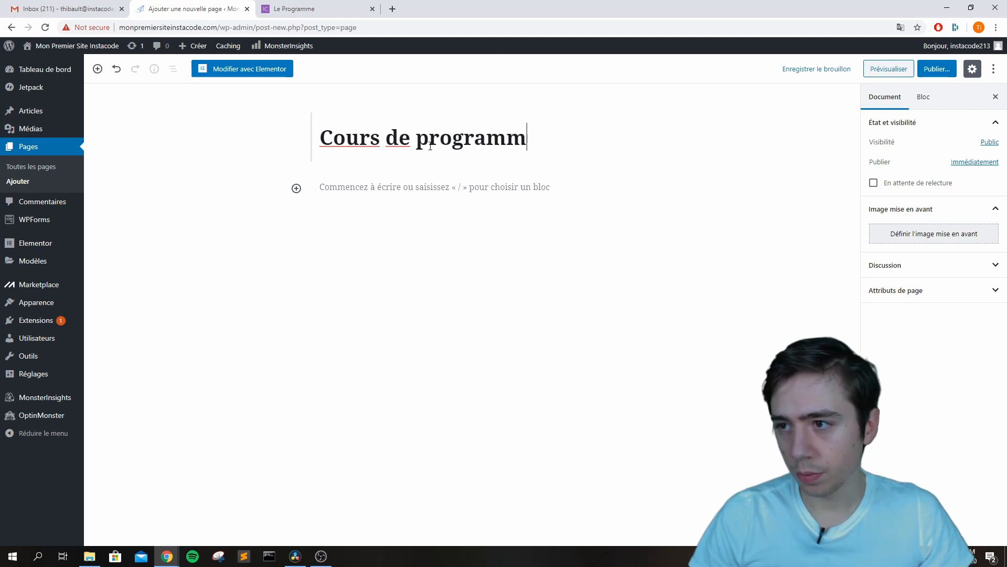
click(555, 321)
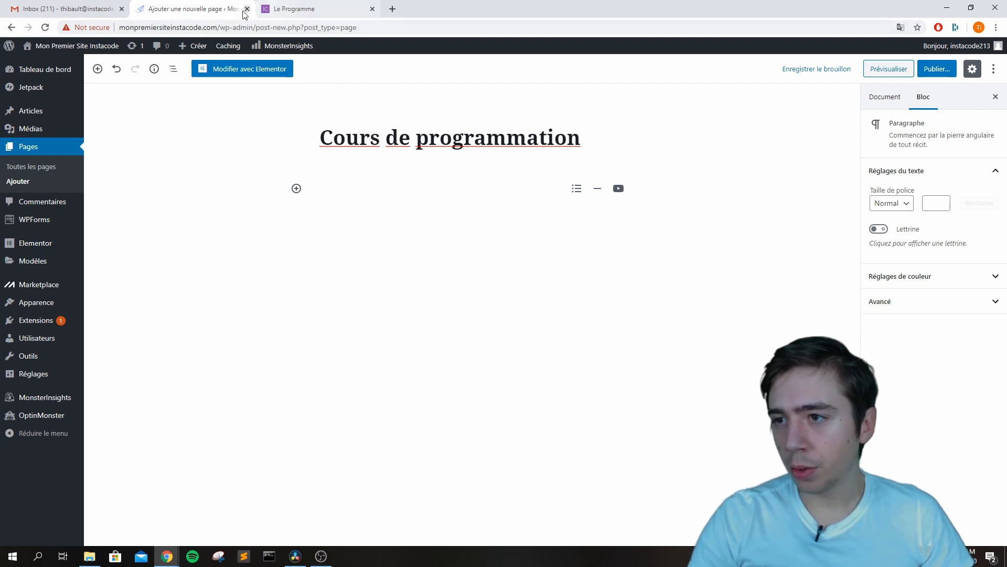
Open the live site in another tab, follow "S'inscrire" to copy the Le Programme page's address, and return to the new page's editor.
click(61, 51)
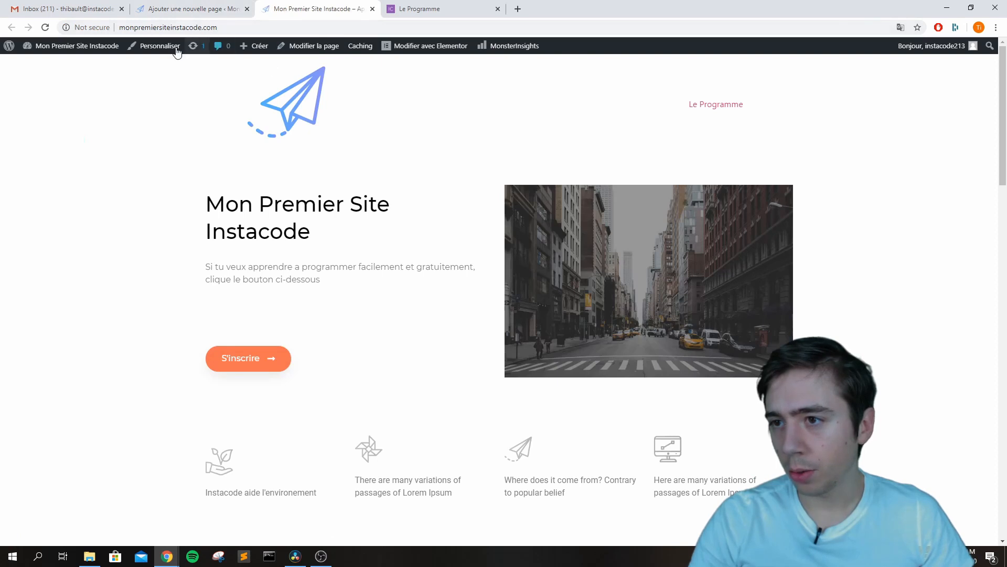
click(234, 22)
click(307, 157)
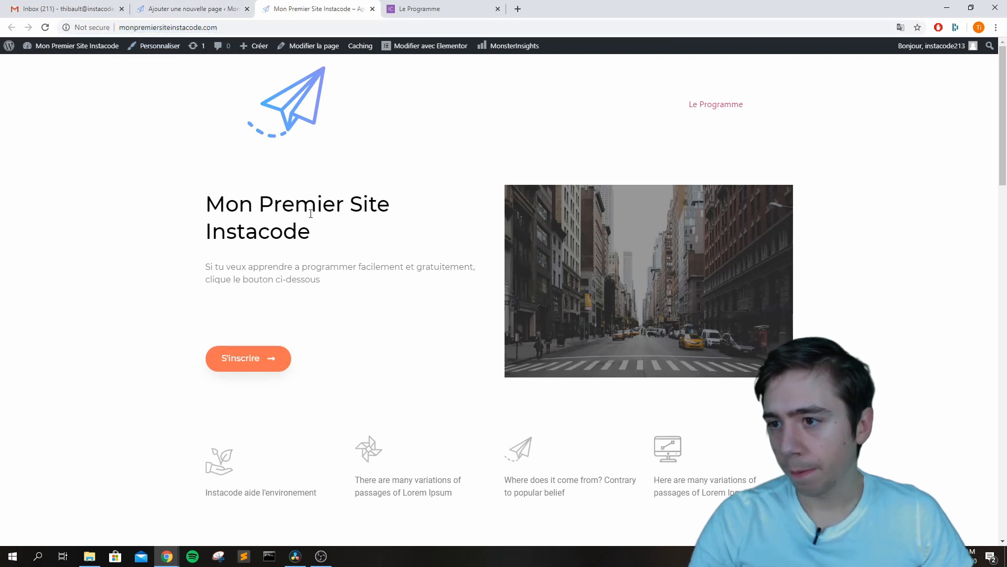
click(265, 358)
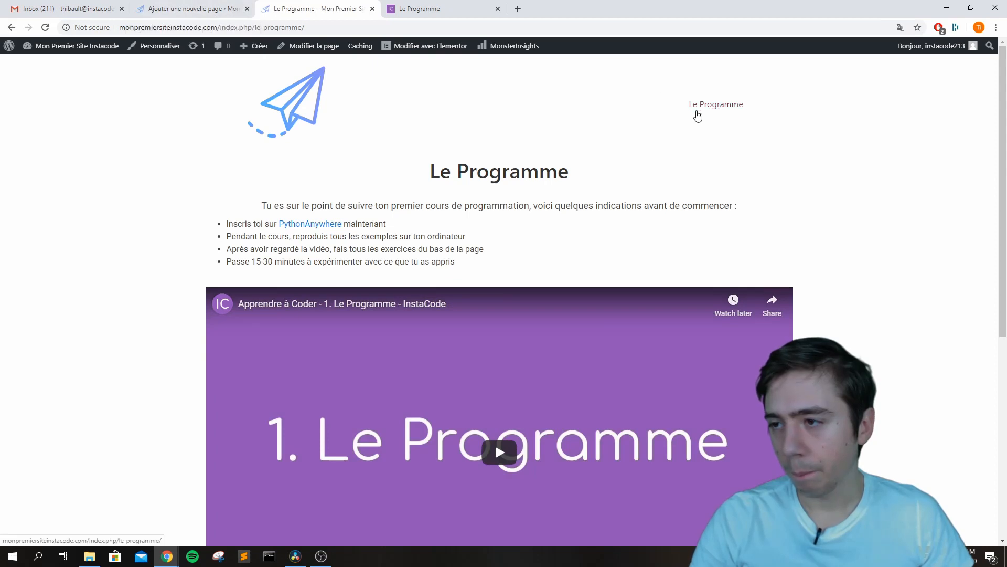
click(283, 28)
key(ctrl+c)
click(164, 5)
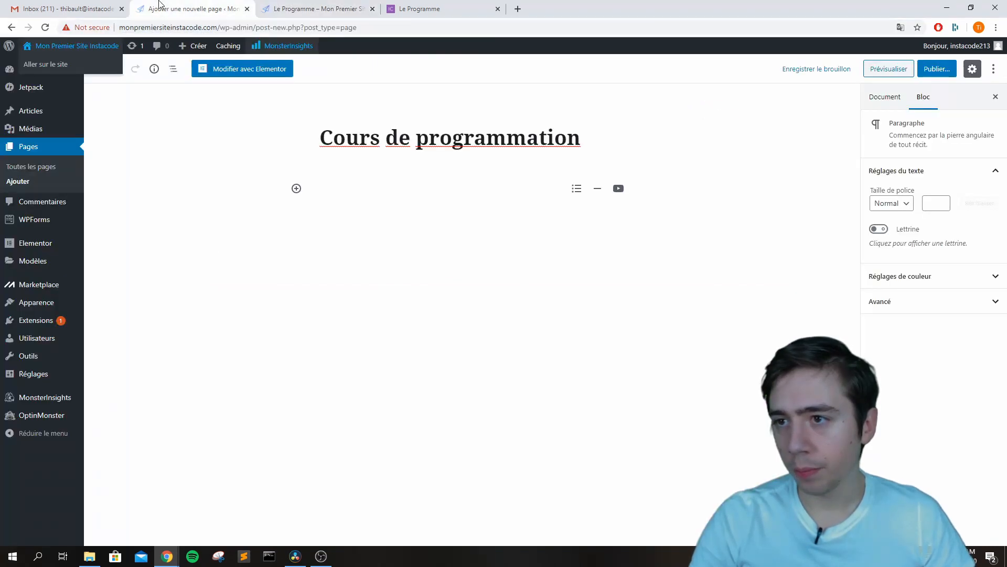
Write the paragraph "Cours 1 : Le Programme" below the page title.
click(371, 206)
click(381, 191)
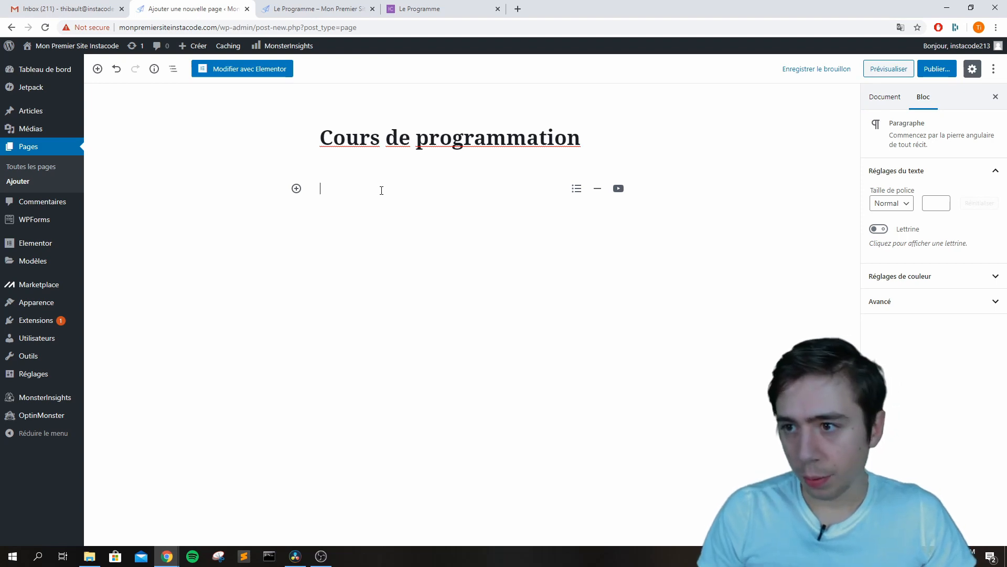
text(Cours 1 : Le Progra)
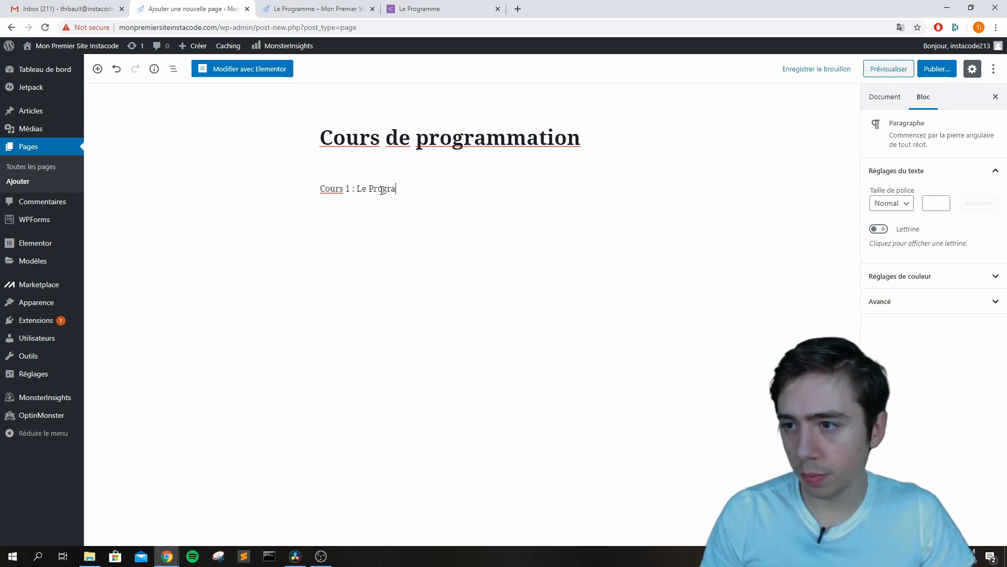
text(e)
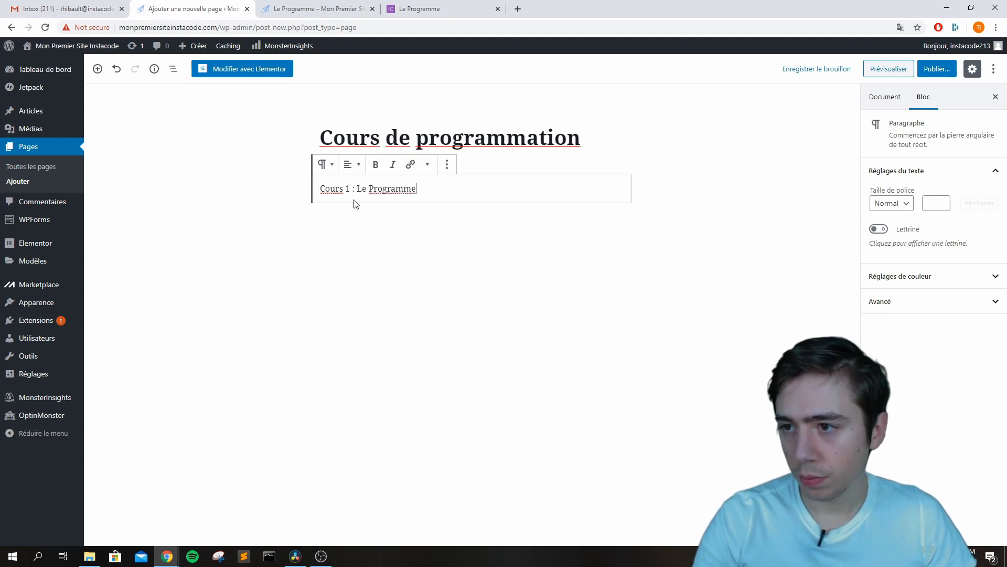
Link the words "Le Programme" in the paragraph to the copied Le Programme page address.
drag(358, 188, 431, 189)
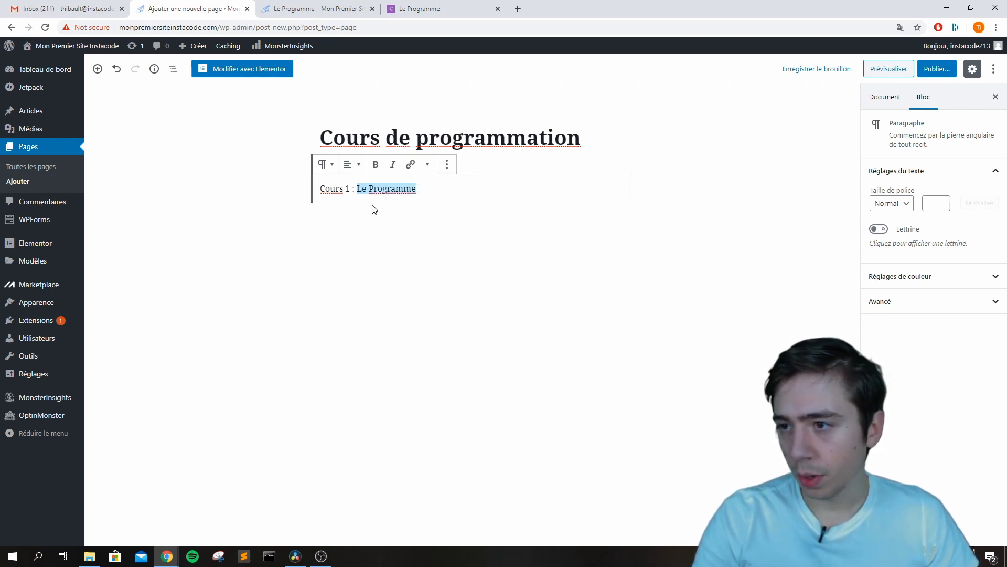
click(411, 164)
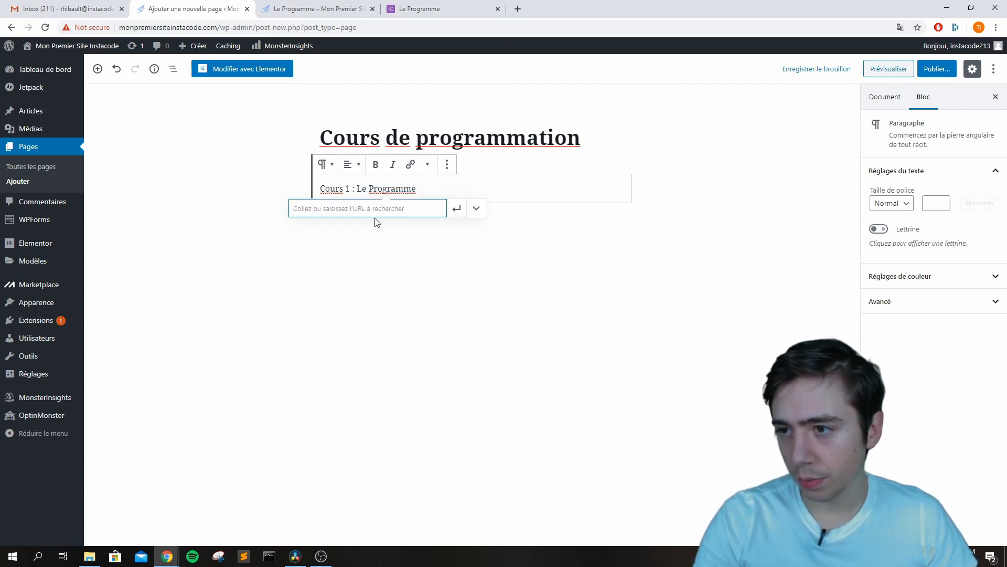
key(ctrl+v)
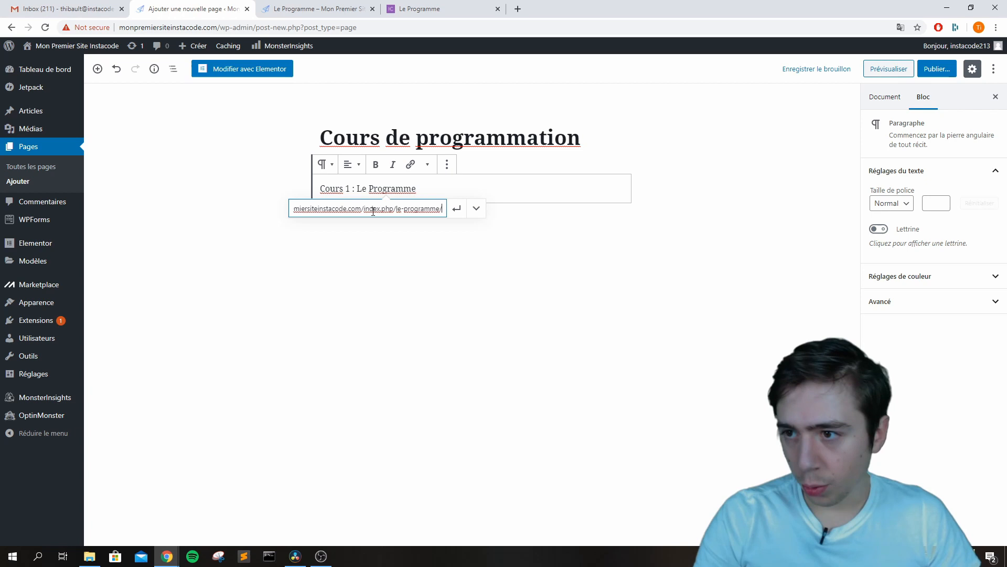
click(457, 209)
click(587, 230)
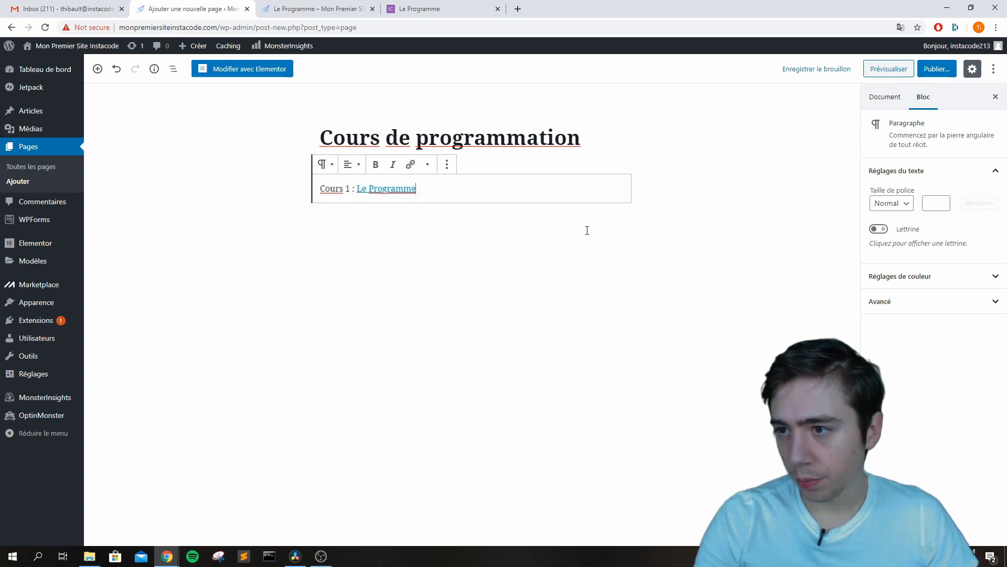
Publish the Cours de programmation page and view it on the live site.
click(939, 70)
click(949, 72)
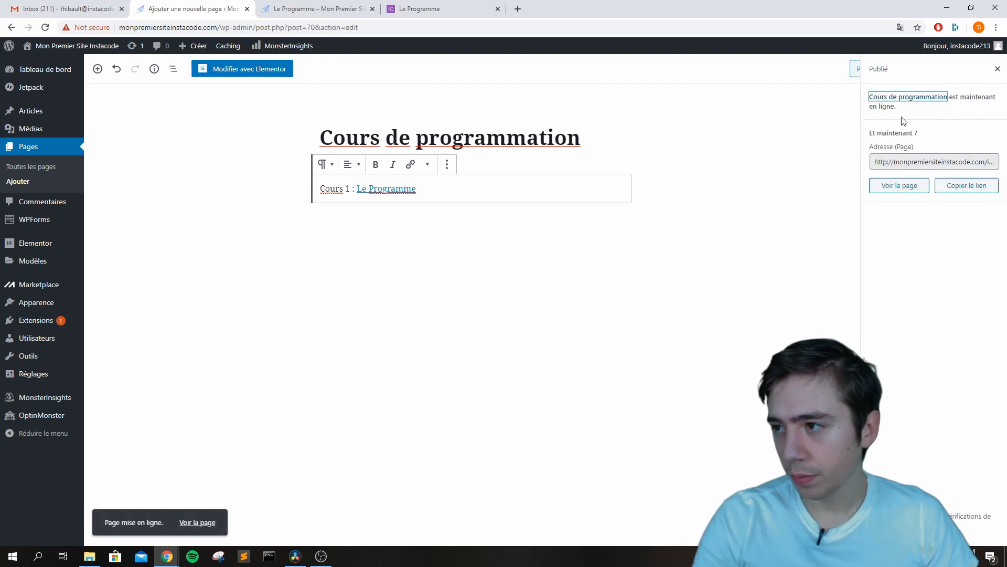
click(888, 188)
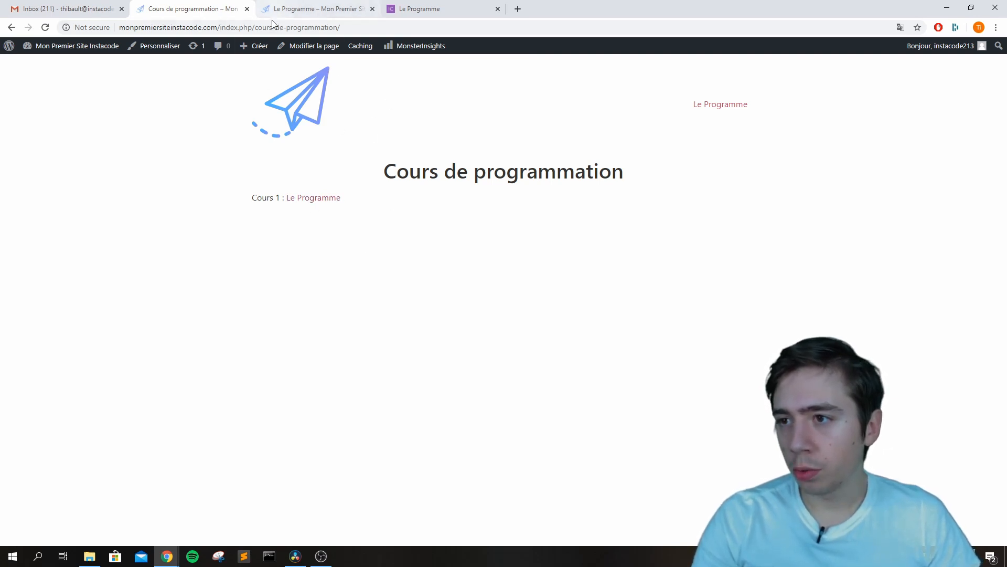
Add the Cours de programmation page to the Navigation menu above Le Programme, and save the menu.
mouse_move(68, 45)
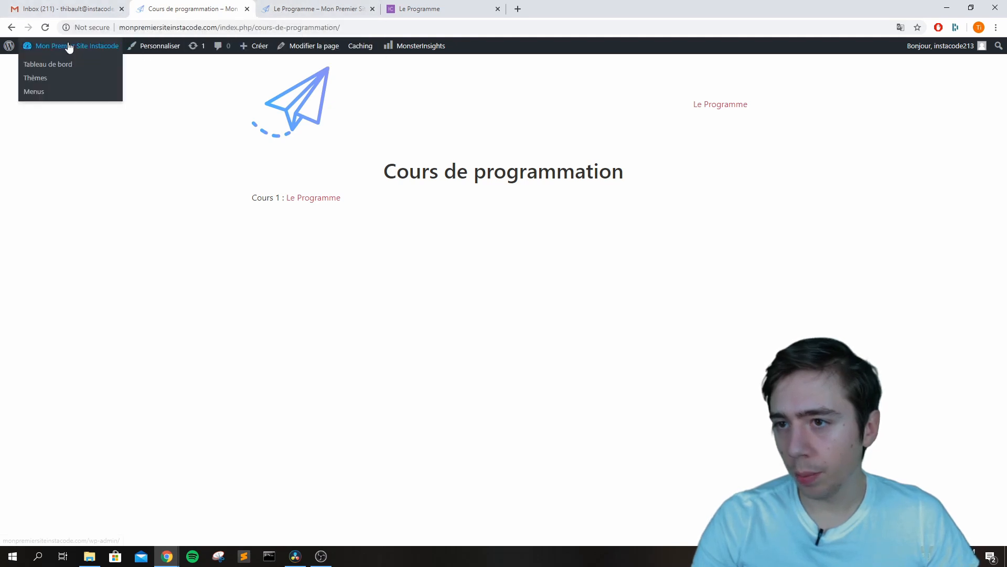
click(90, 49)
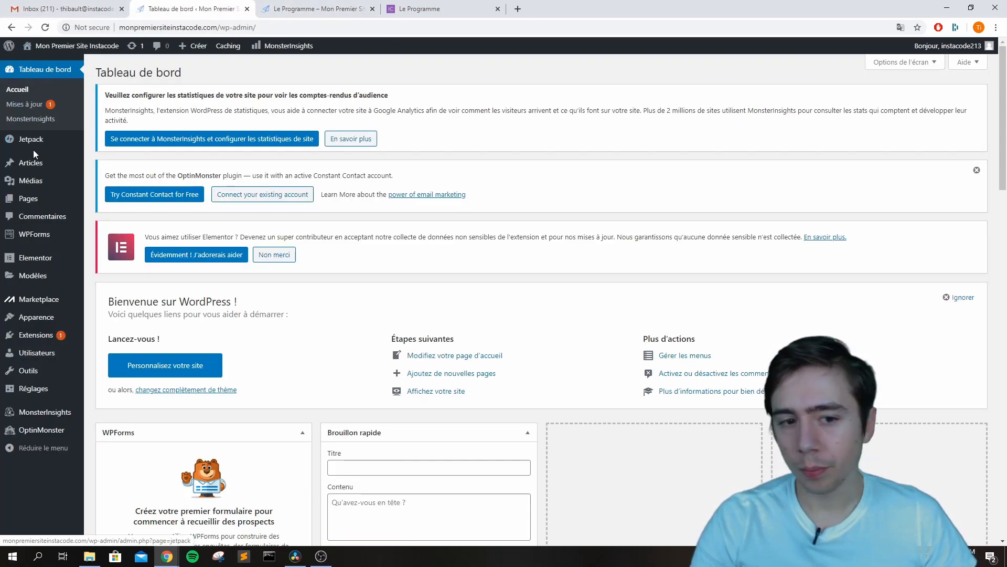
mouse_move(40, 317)
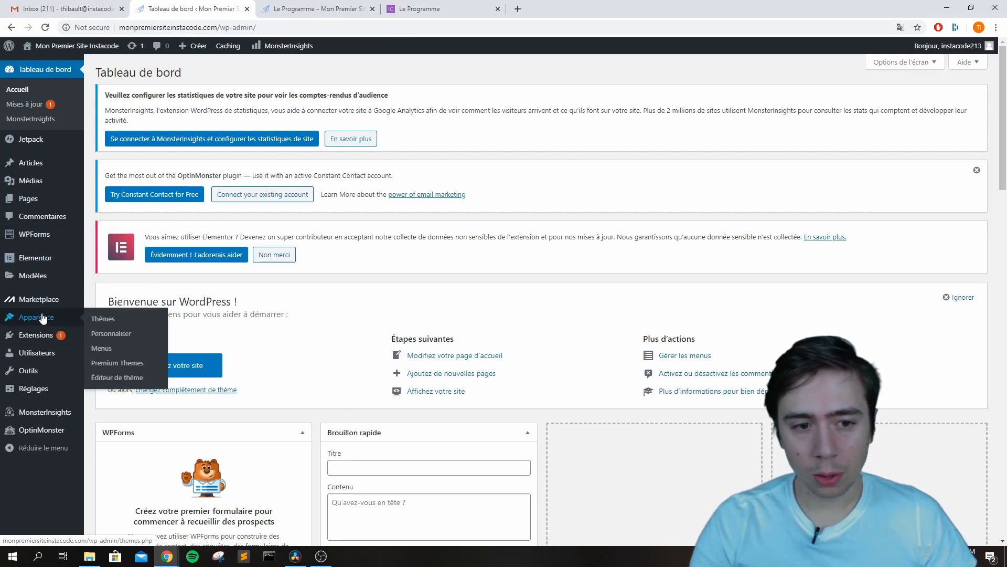
click(110, 352)
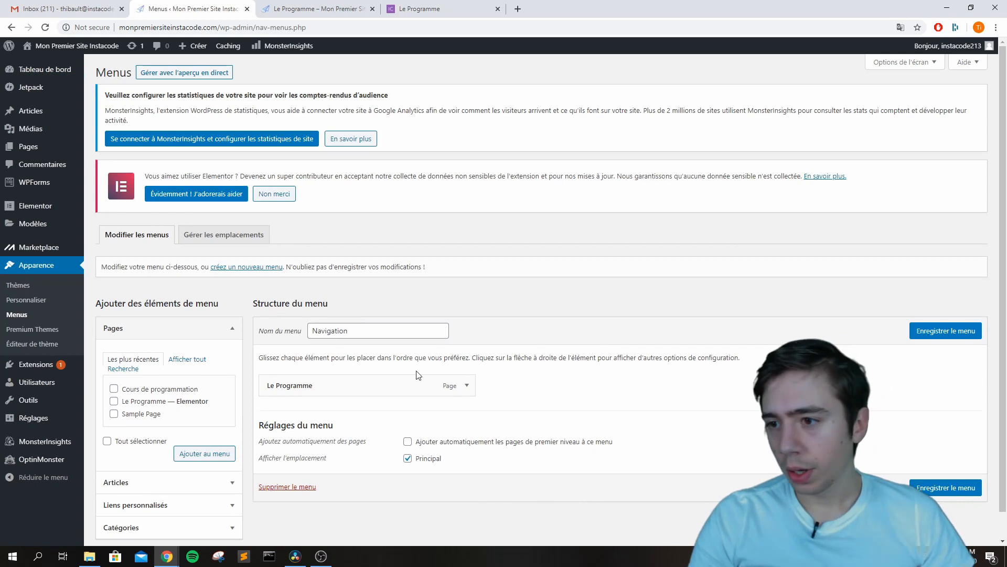
scroll(299, 353, down, 1)
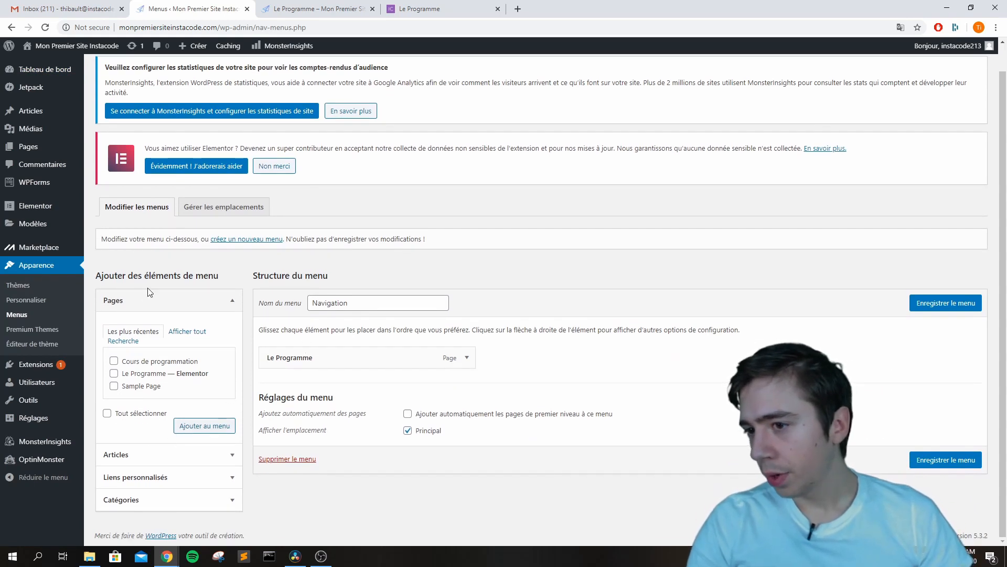
click(113, 361)
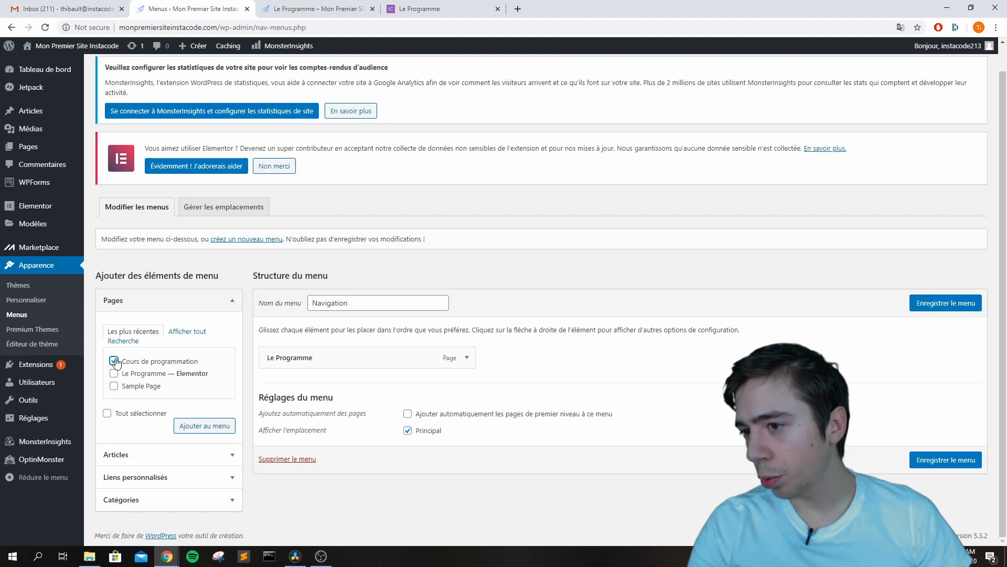
click(205, 427)
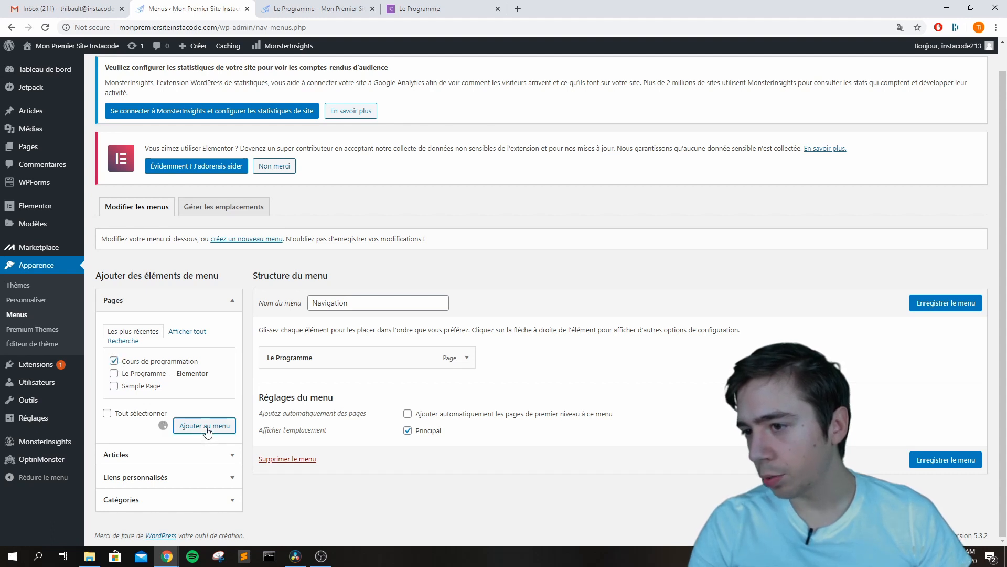
drag(328, 389, 324, 361)
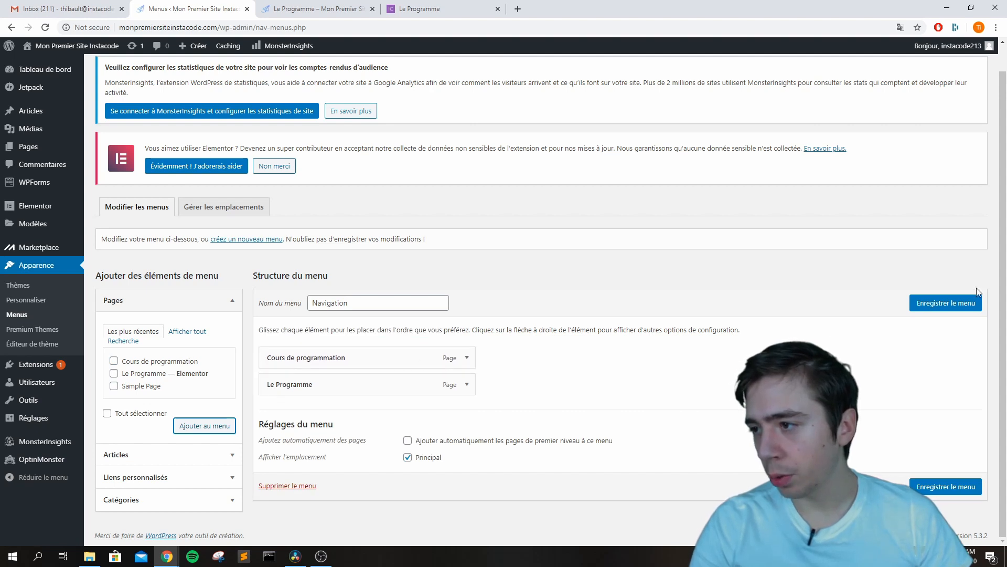
click(938, 304)
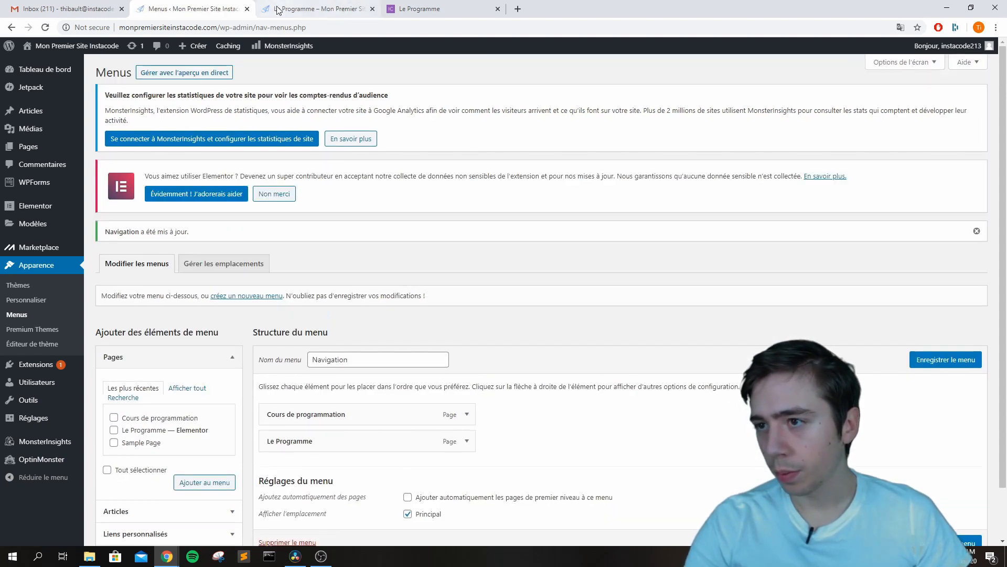
Open the live site's home page to check the items in its header navigation.
click(315, 9)
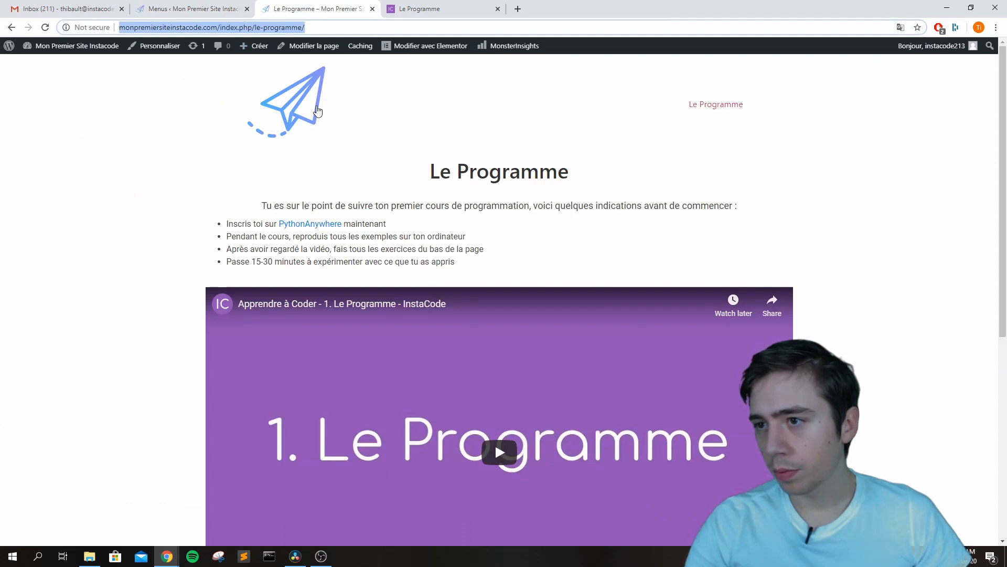
click(318, 111)
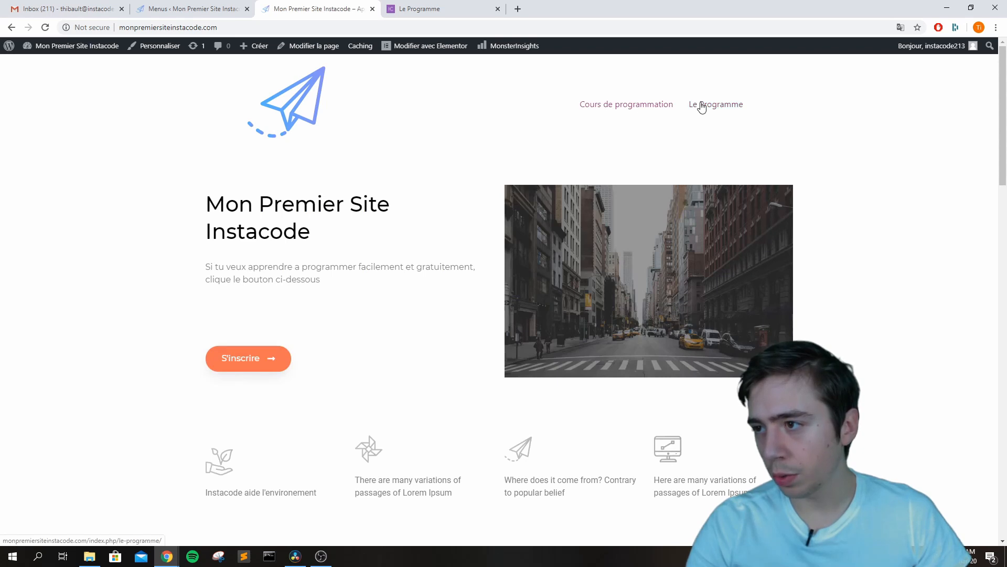
click(202, 5)
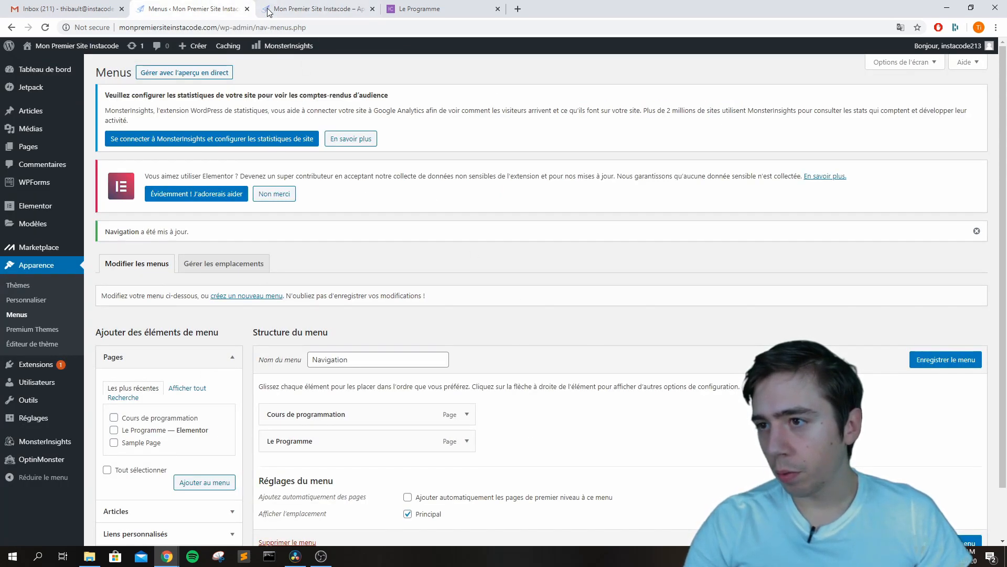
click(289, 9)
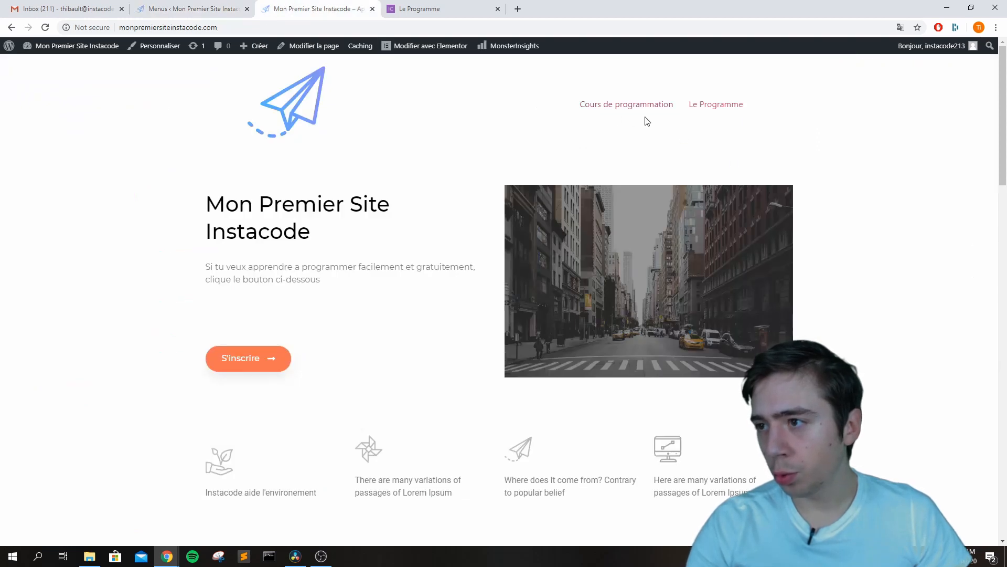
Nest Le Programme as a sub-item of Cours de programmation in the Navigation menu and save the menu.
click(227, 5)
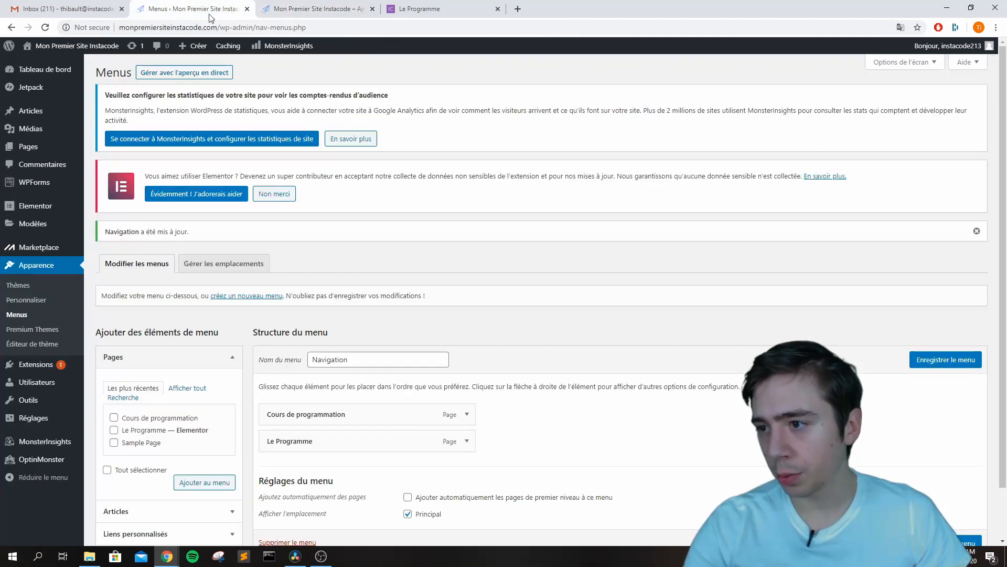
drag(312, 447, 343, 449)
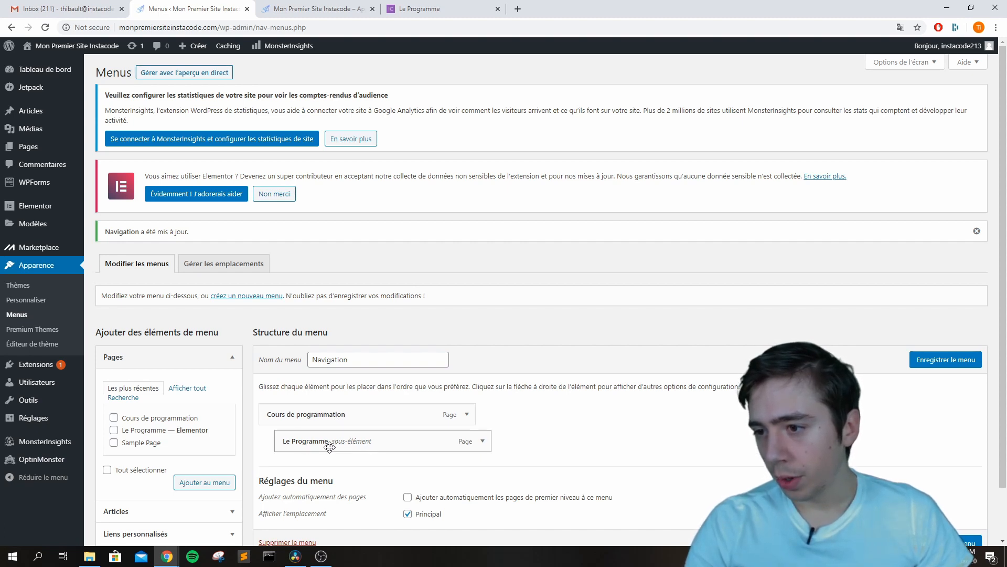
click(944, 360)
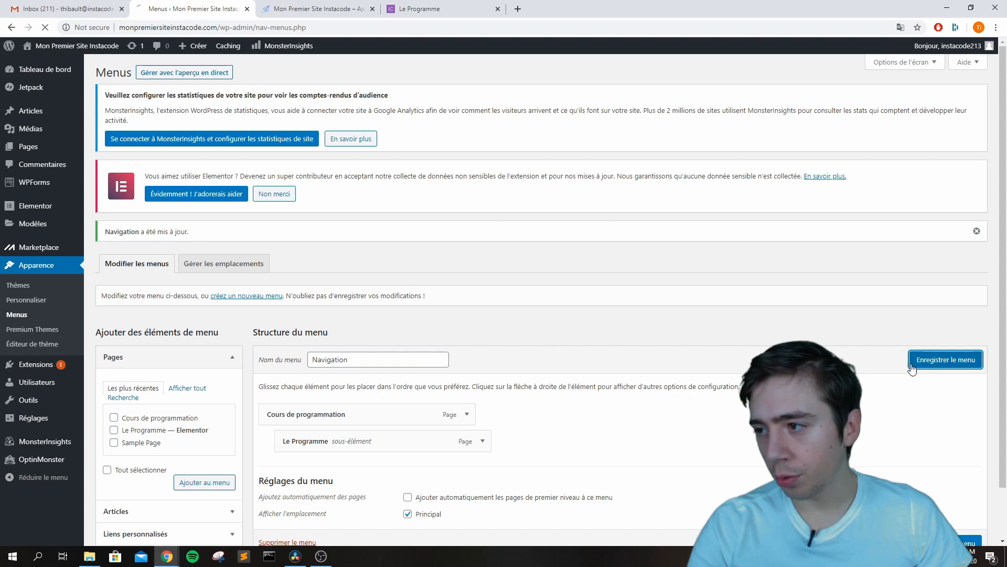
Reload the live home page and test the header navigation by following Le Programme and Cours de programmation.
key(ctrl+Tab)
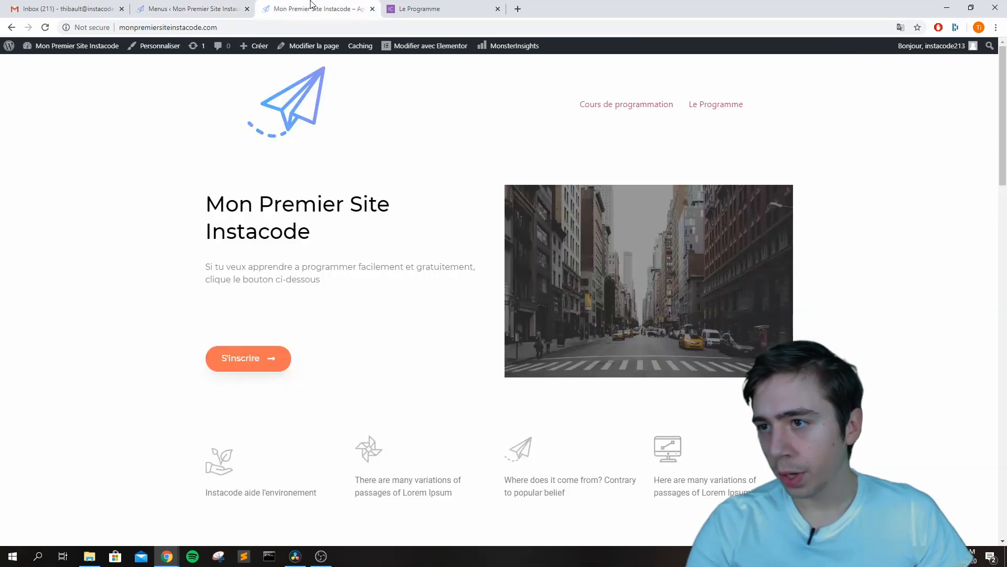
key(F5)
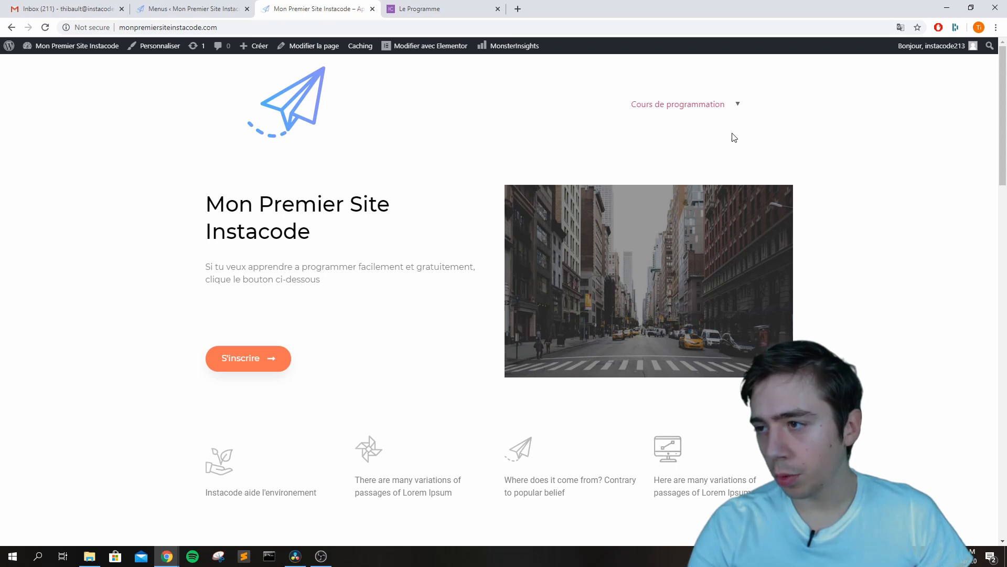
mouse_move(720, 102)
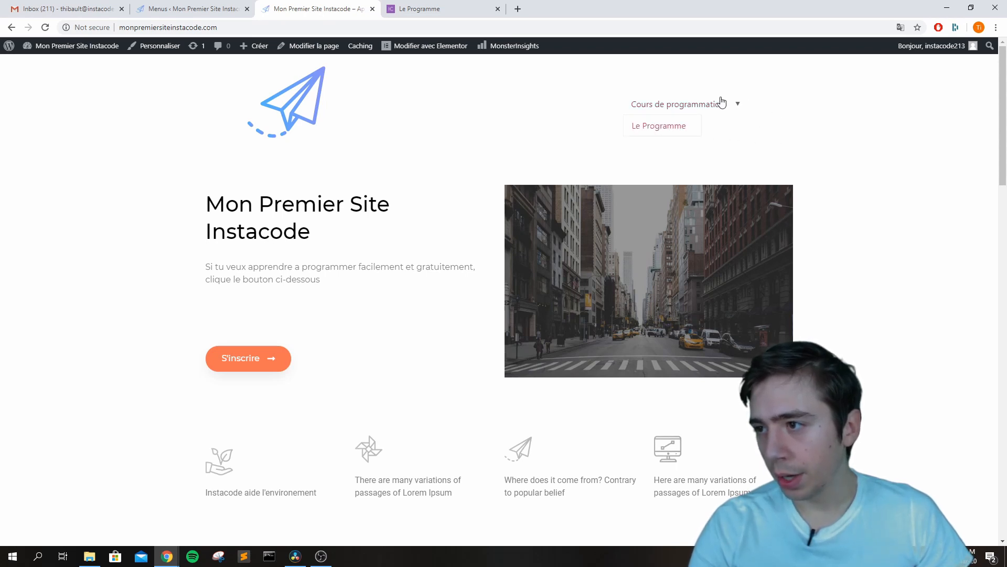
click(665, 136)
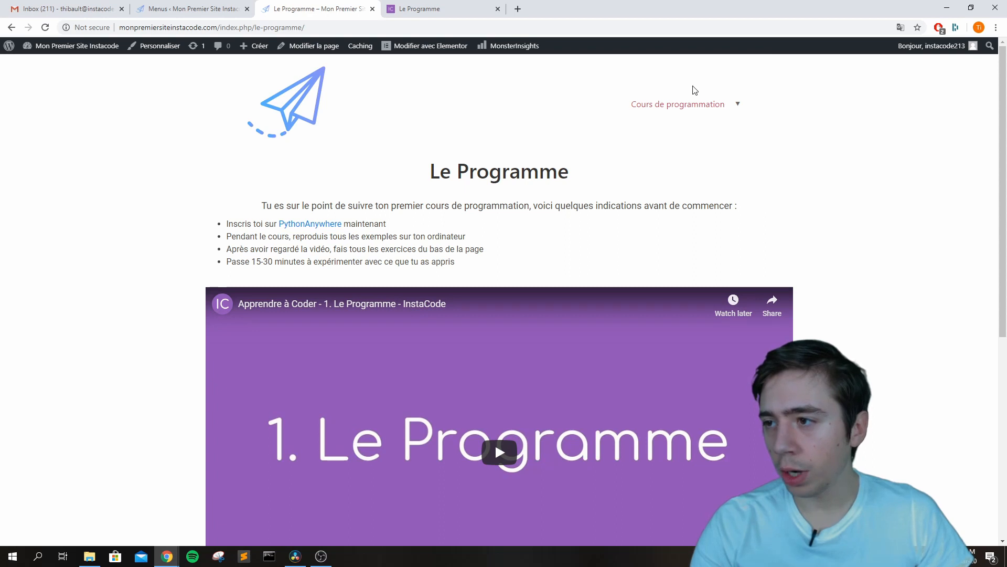
click(669, 107)
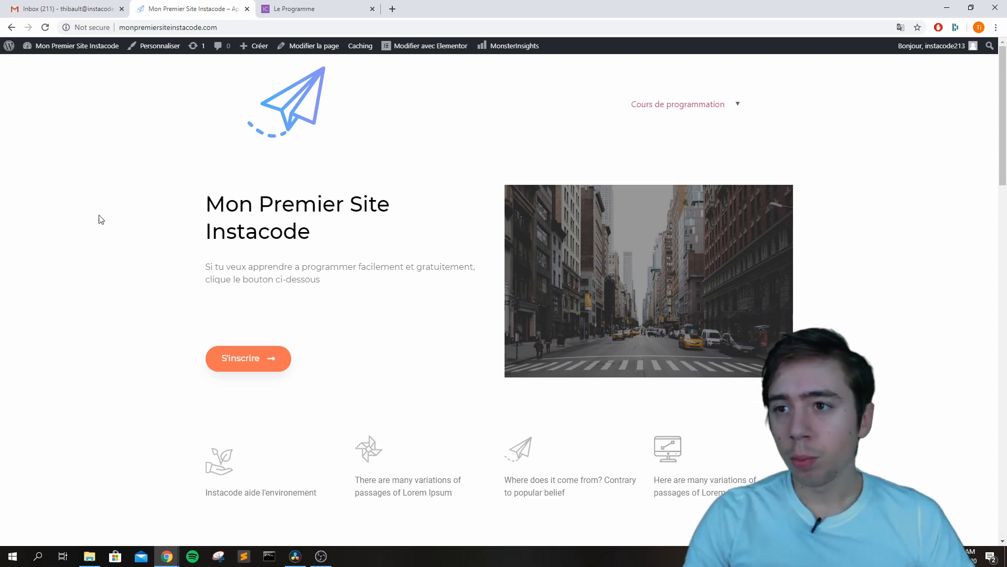
Search the WordPress plugin directory for "wp forms" from the site's dashboard.
click(59, 47)
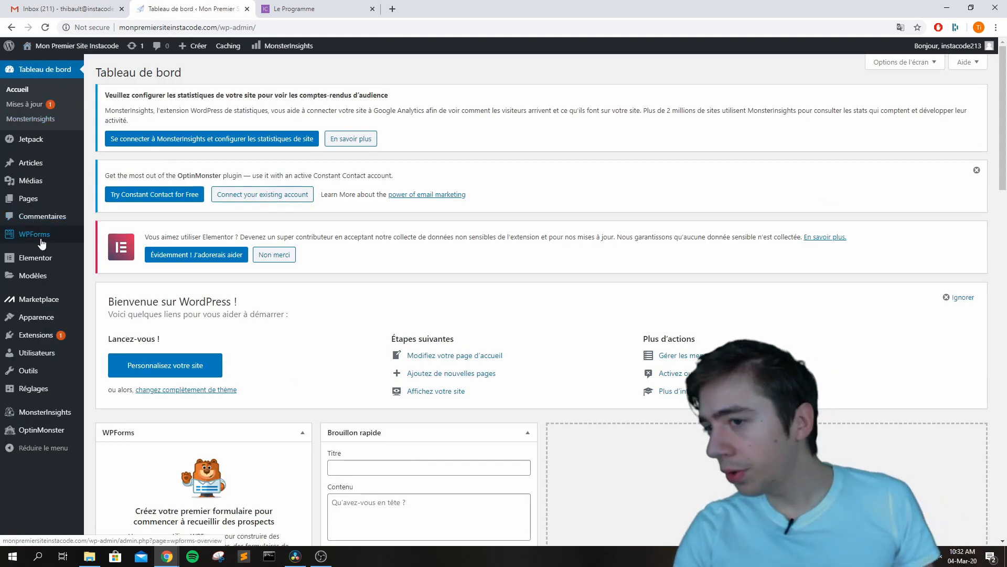
mouse_move(44, 242)
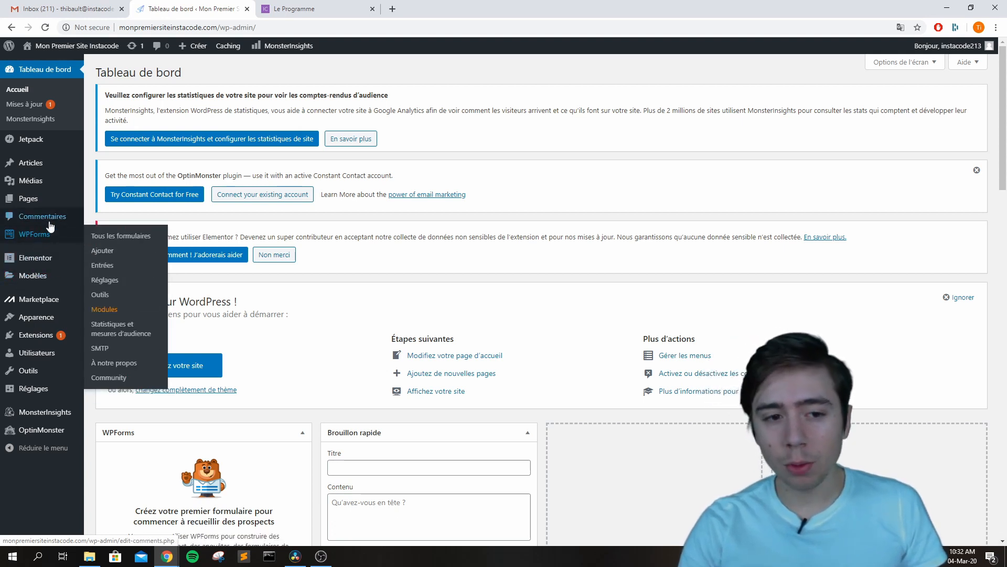
mouse_move(50, 318)
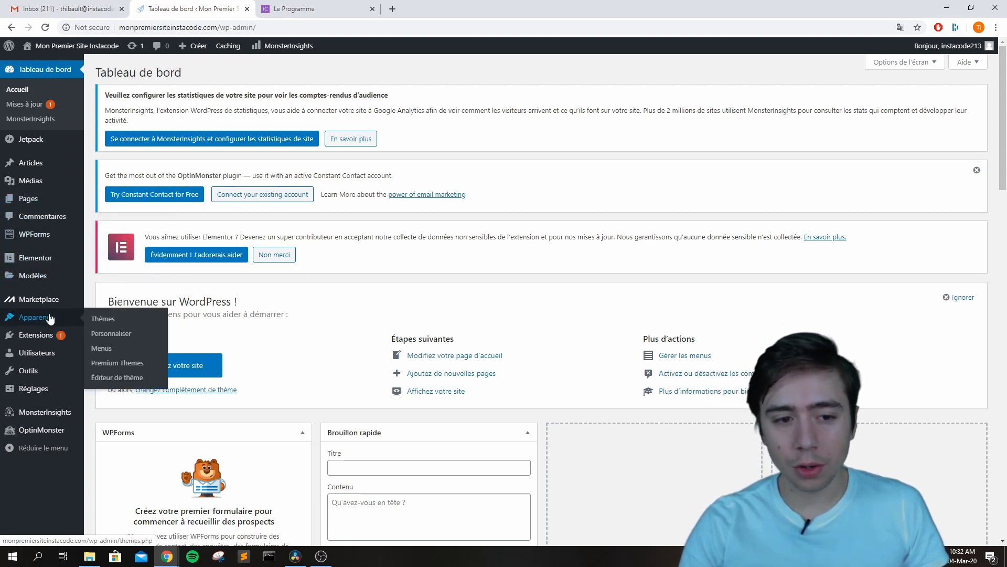
click(30, 345)
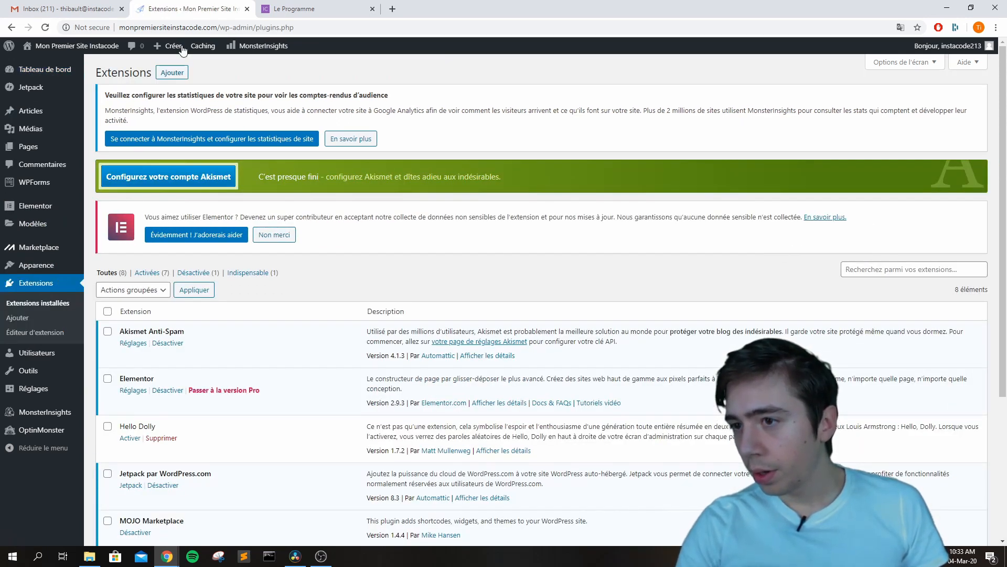
click(172, 72)
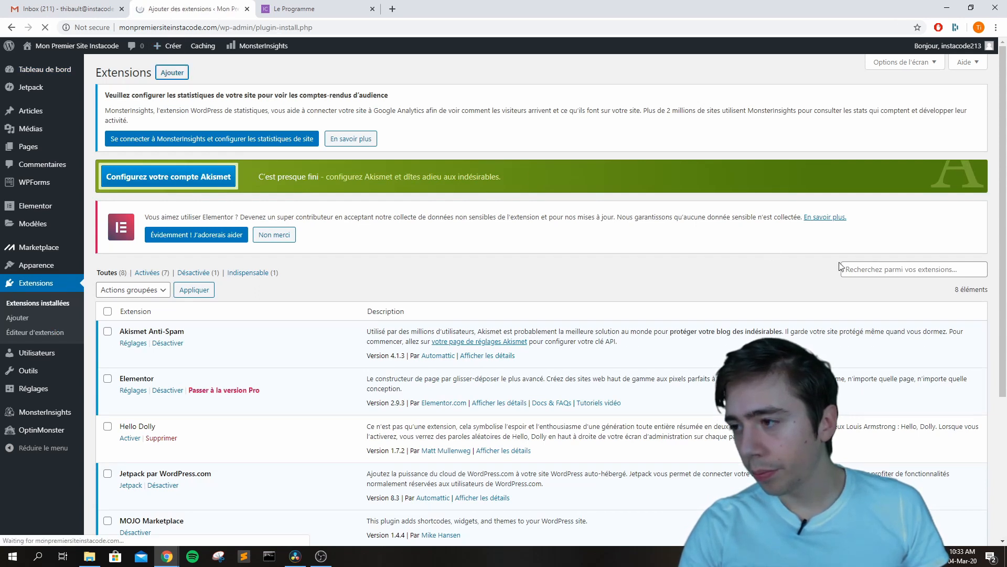
click(860, 235)
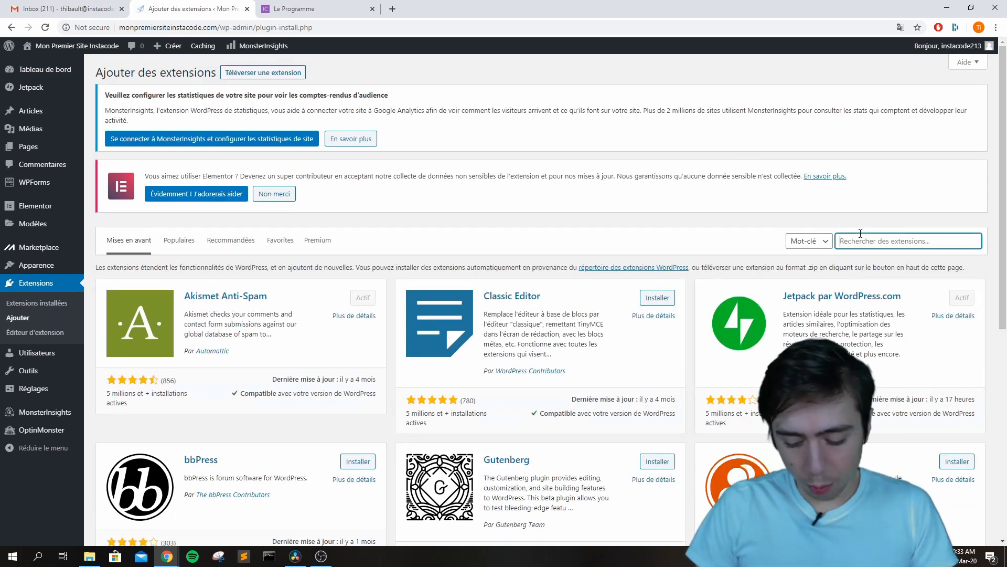
text(wp forms)
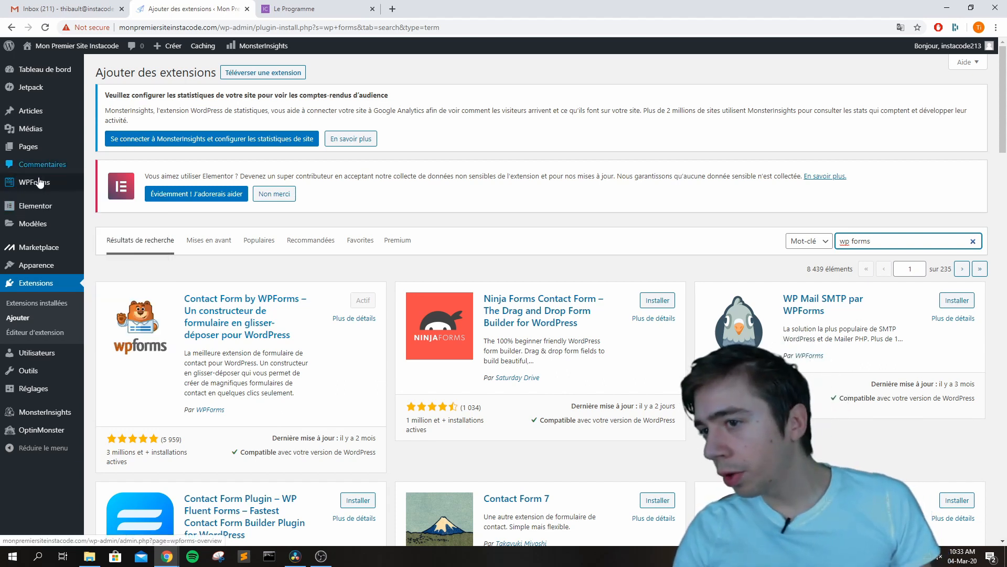
Create a new WPForms form from the "Formulaire de contact simple" template.
mouse_move(46, 185)
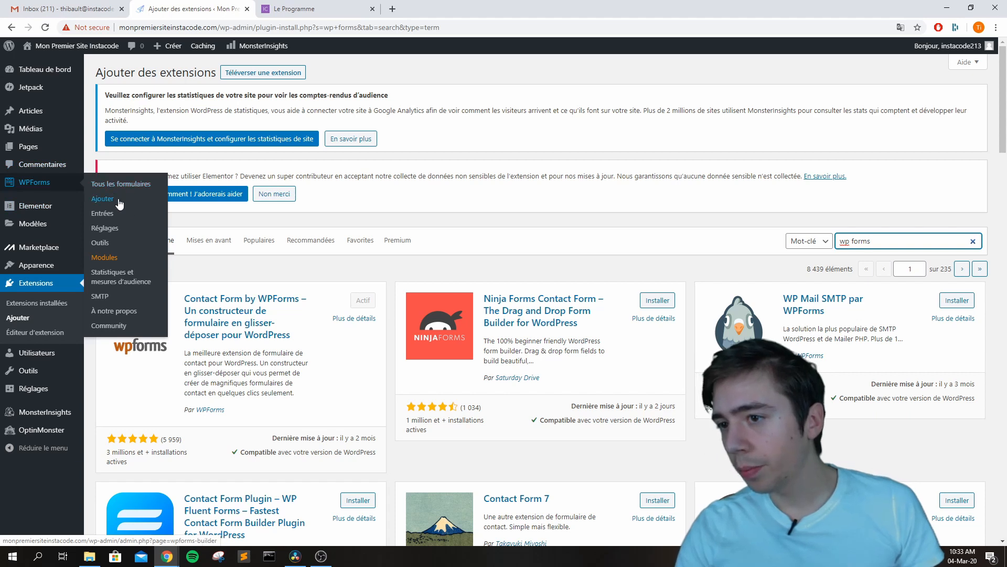
click(139, 201)
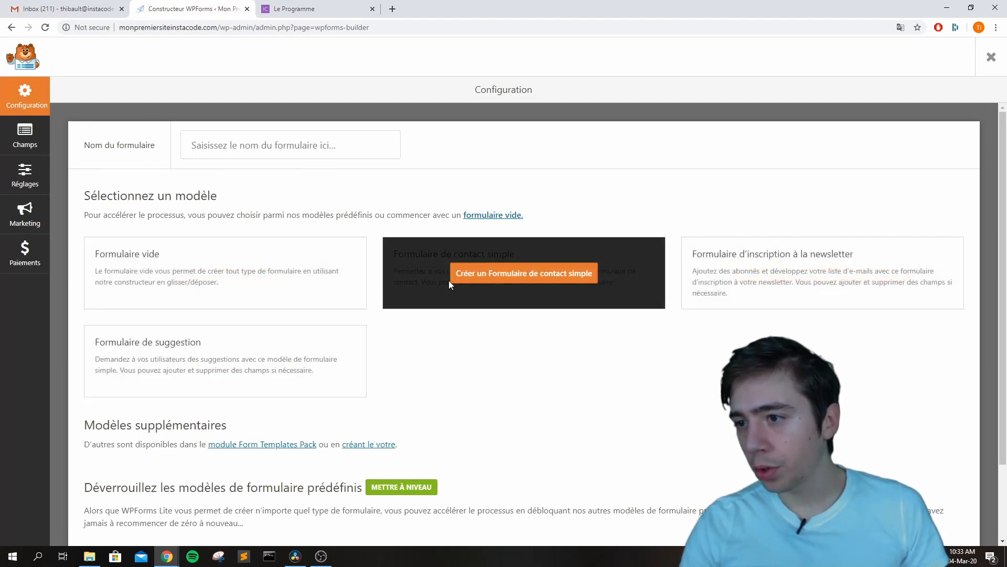
click(520, 277)
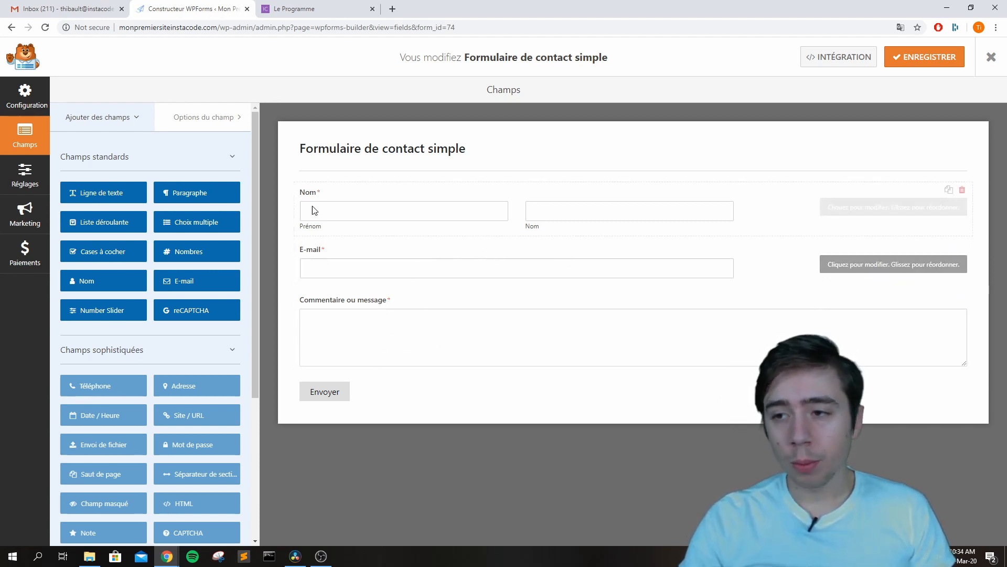
drag(196, 226, 356, 292)
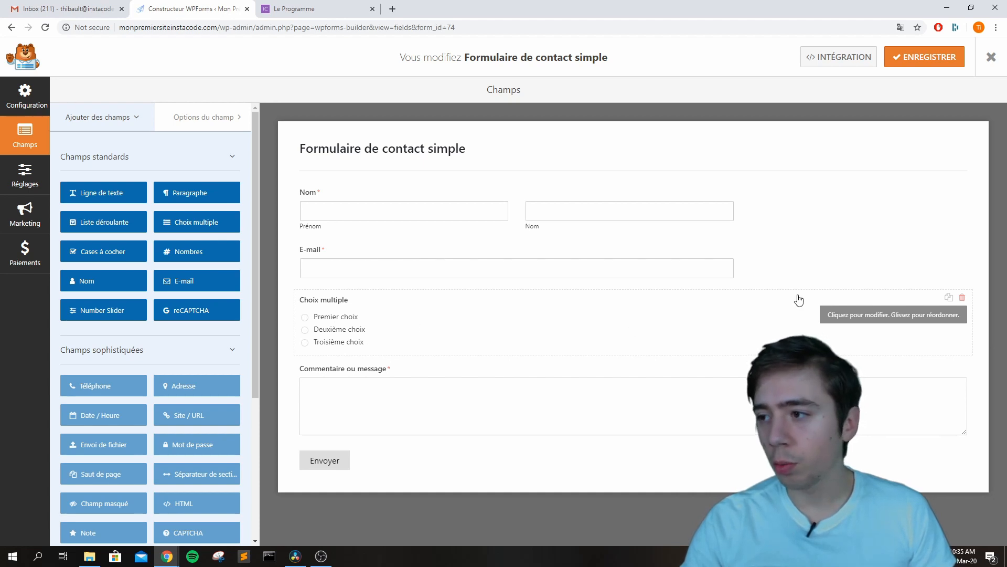
click(962, 298)
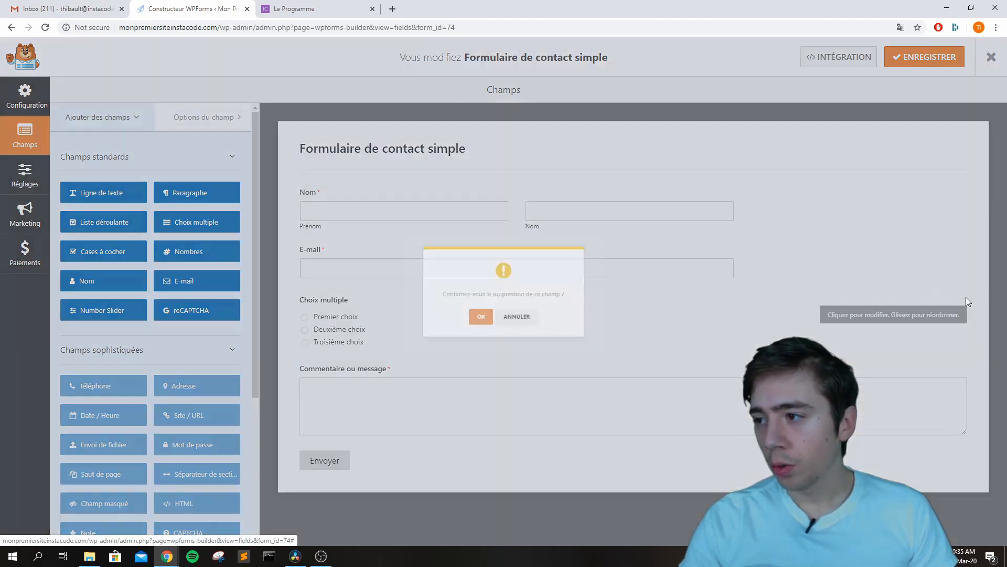
click(479, 317)
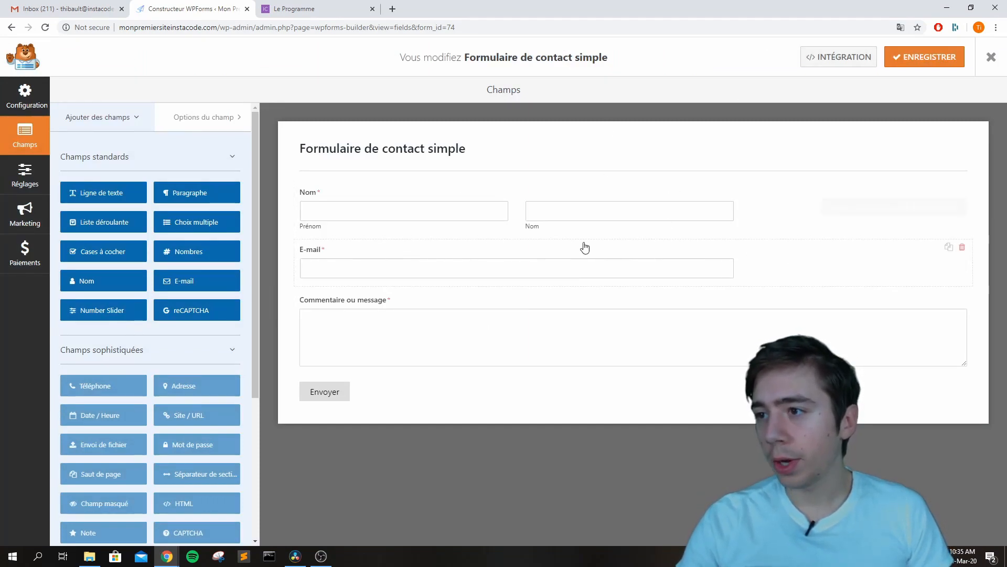
Save the "Formulaire de contact simple" form.
click(923, 58)
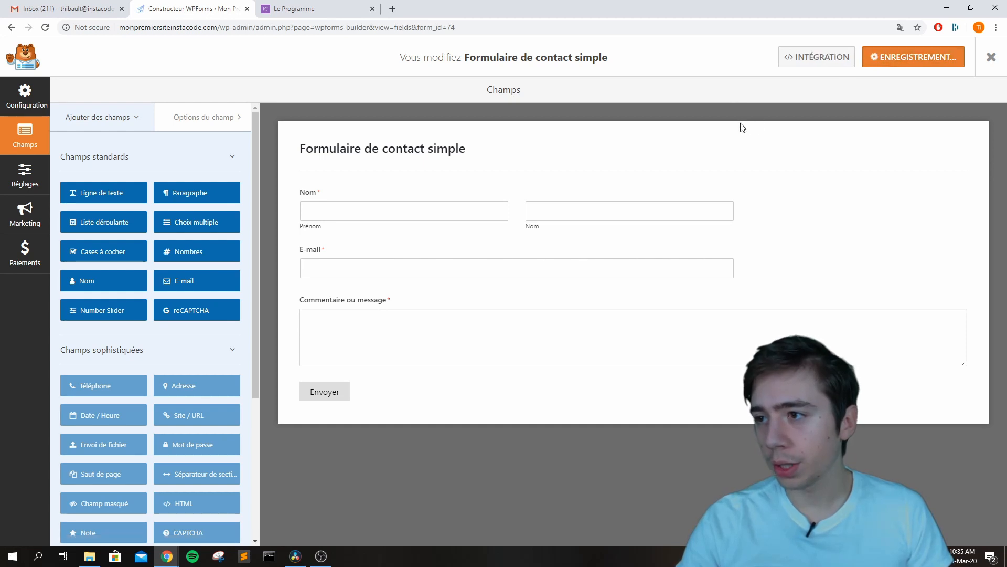
Leave the form builder, create a new WordPress page titled "Contact", and open it for editing with Elementor.
click(992, 60)
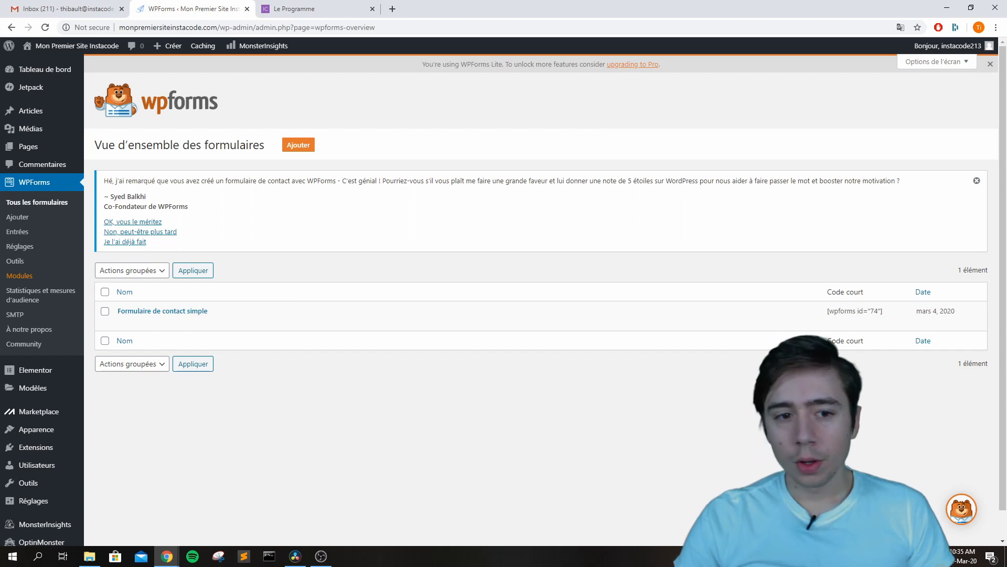
mouse_move(30, 149)
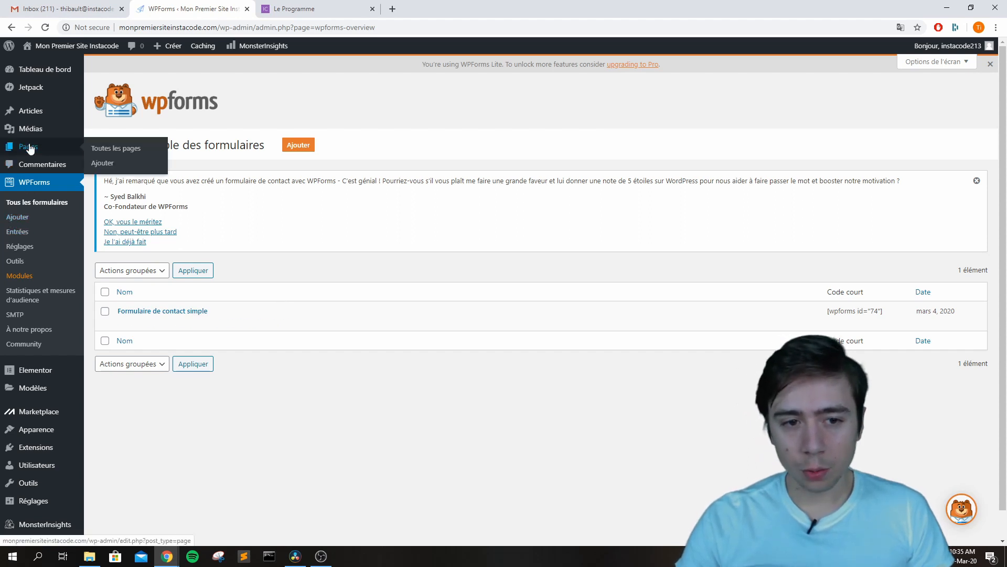
click(50, 149)
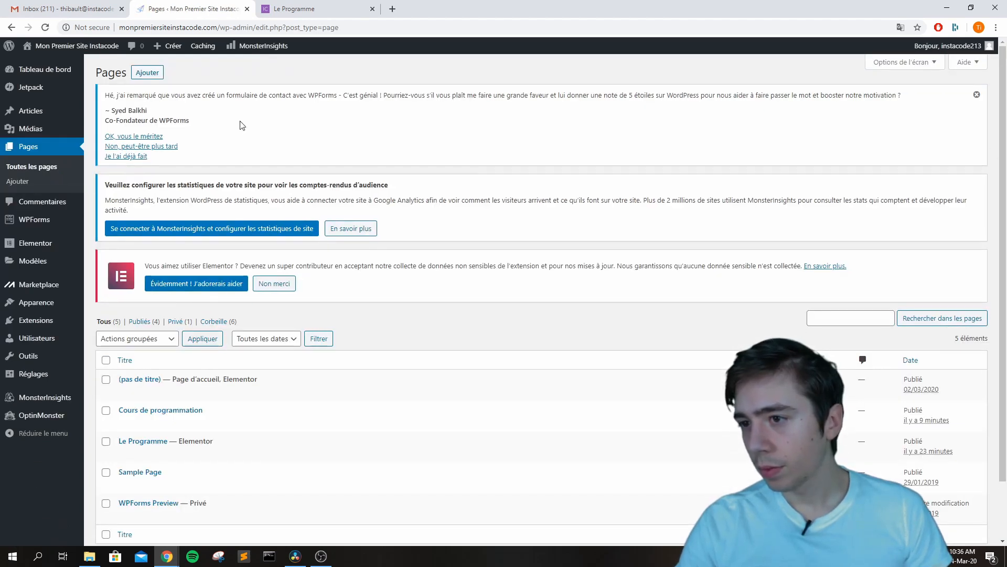
click(147, 75)
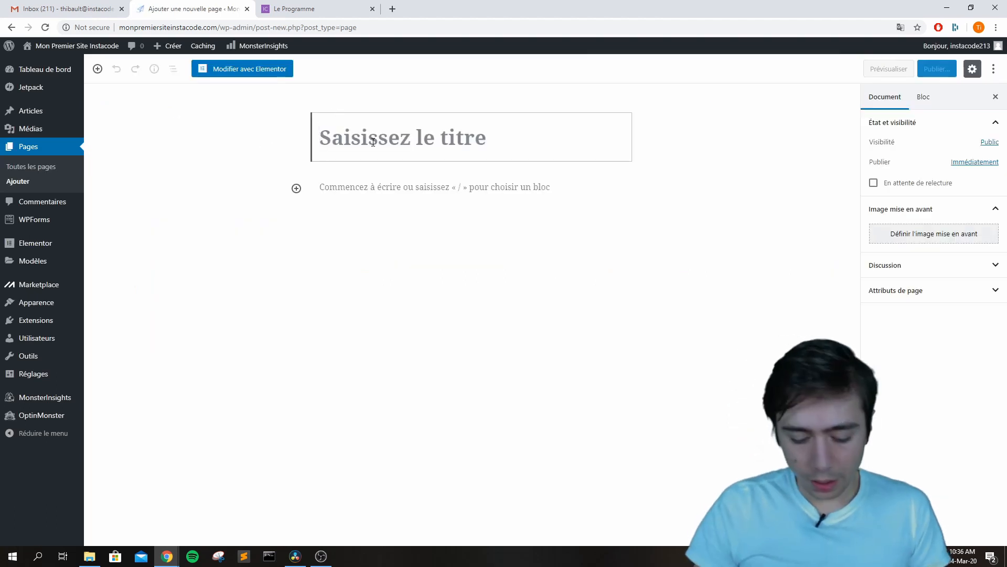
text(Contact)
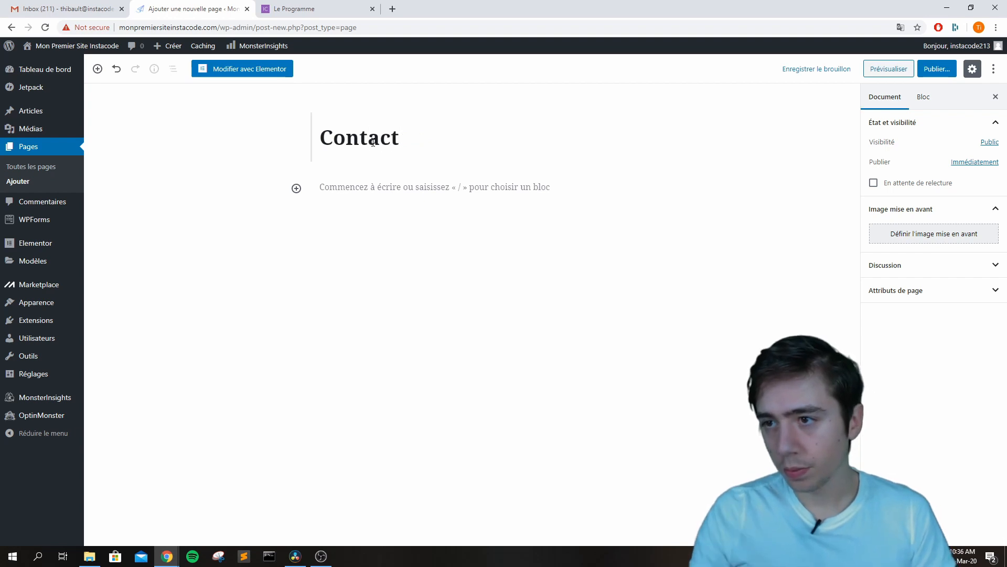
click(237, 71)
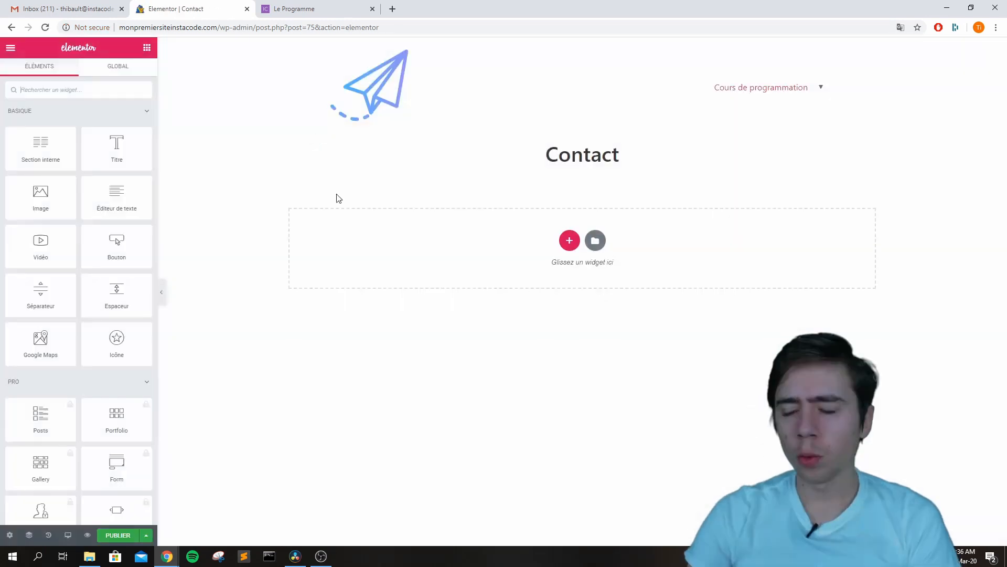
Search Elementor's page template library for "contact" and browse the templates sorted by popularity.
click(594, 247)
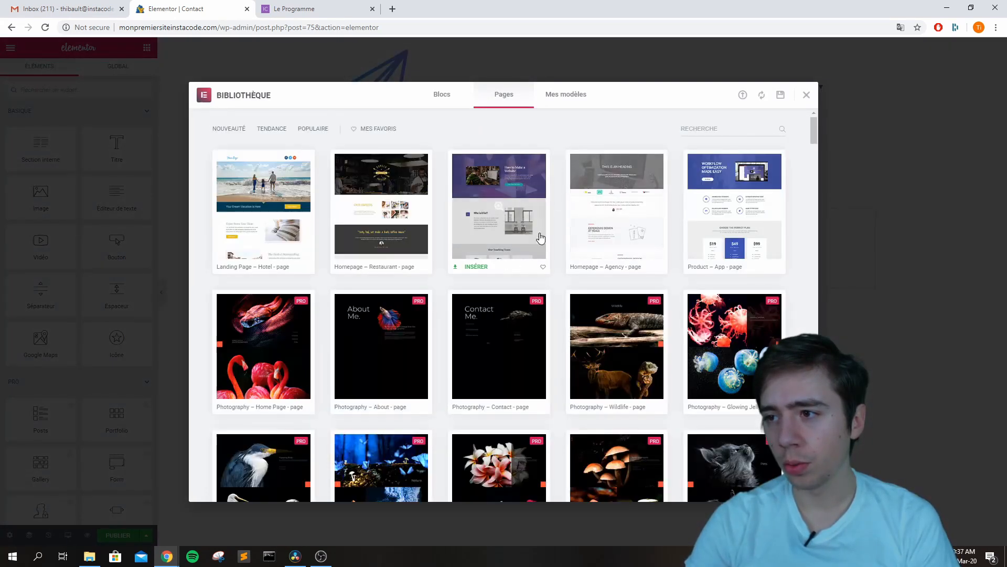
click(699, 131)
text(contact)
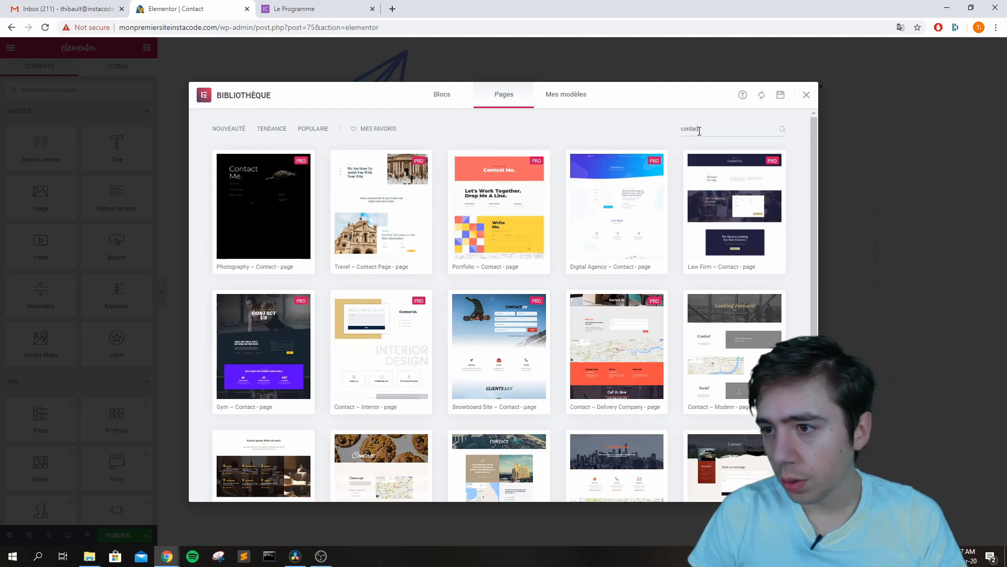
click(313, 129)
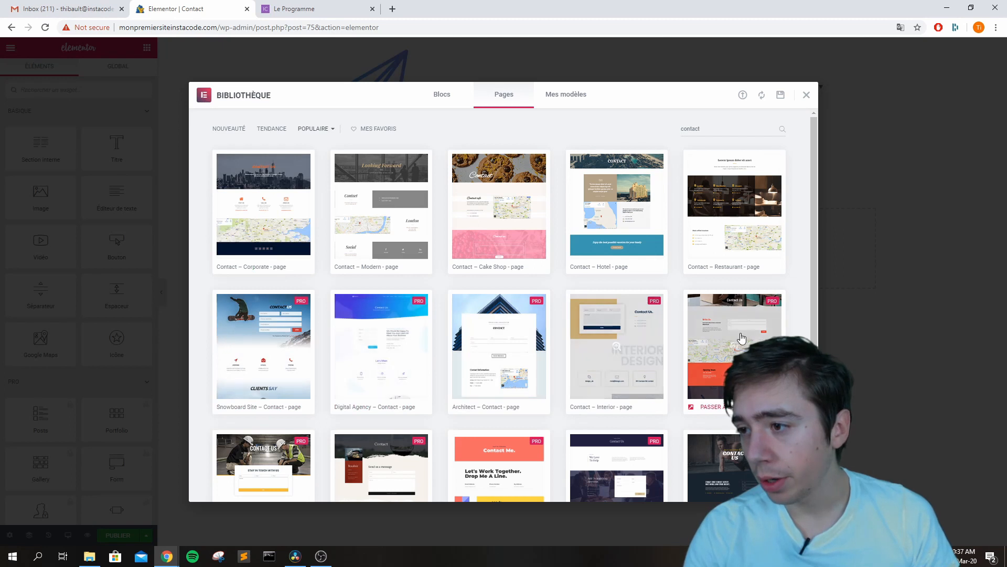
scroll(352, 381, down, 2)
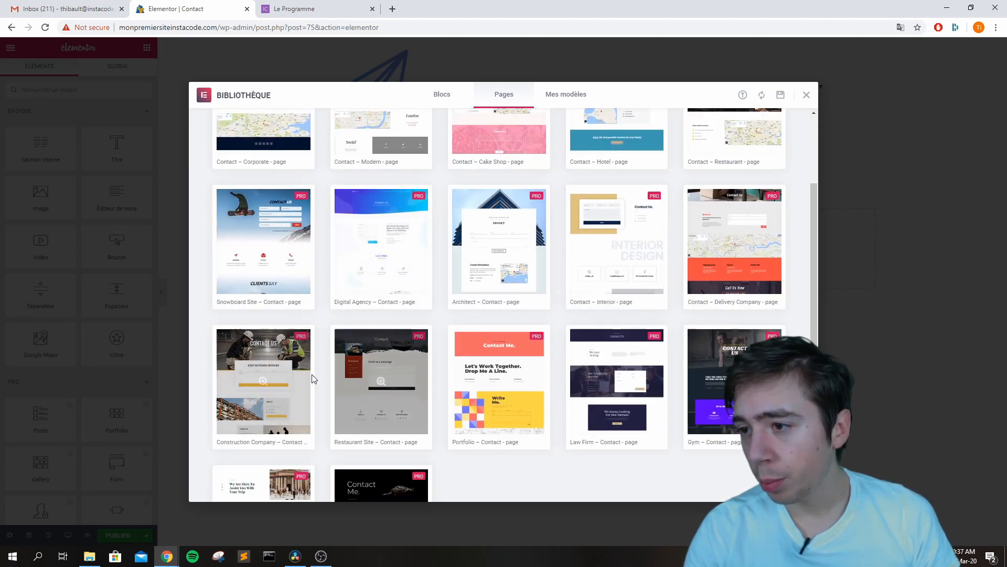
scroll(419, 362, up, 2)
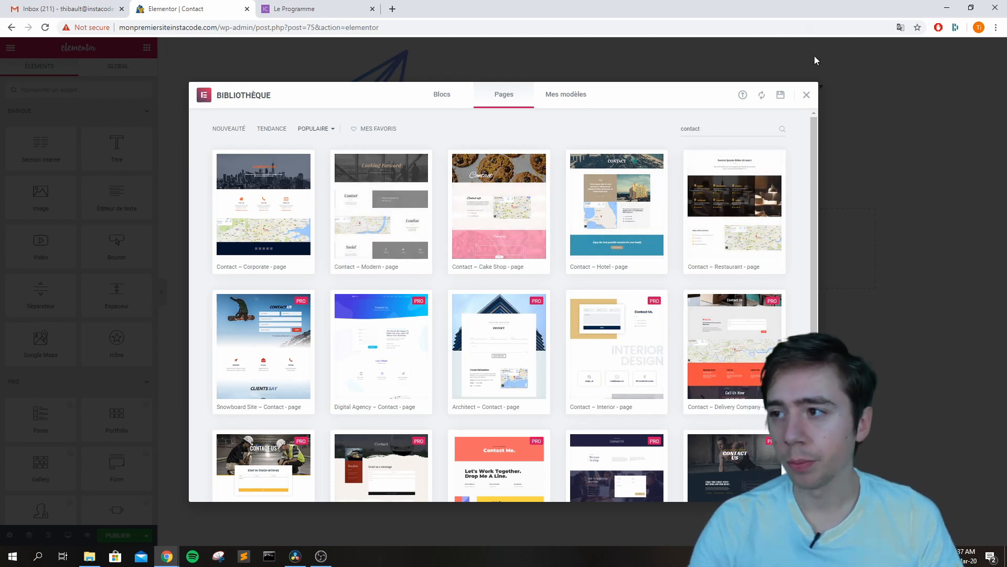
click(806, 98)
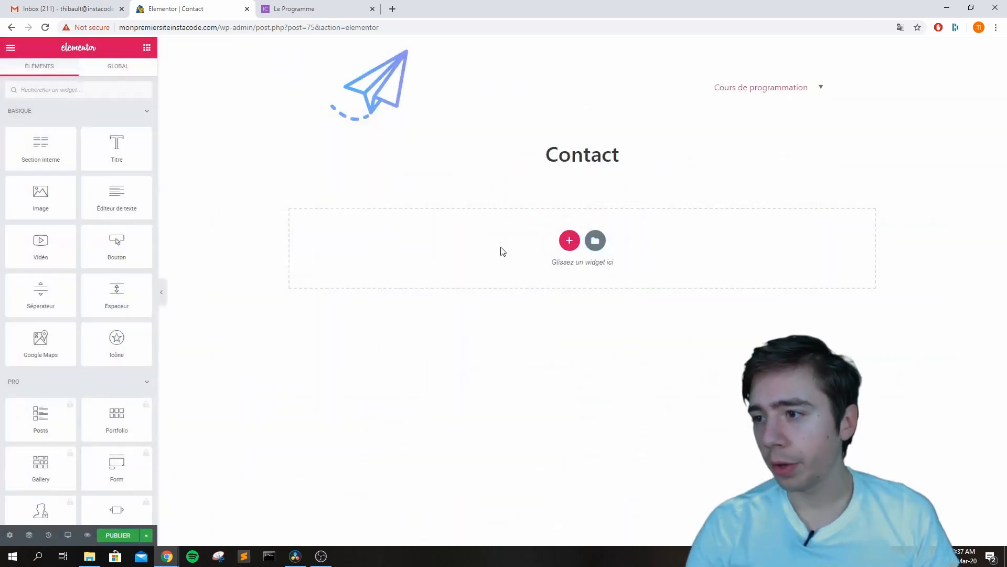
Add a single-column section to the Contact page and place a WPForms widget in it.
click(569, 241)
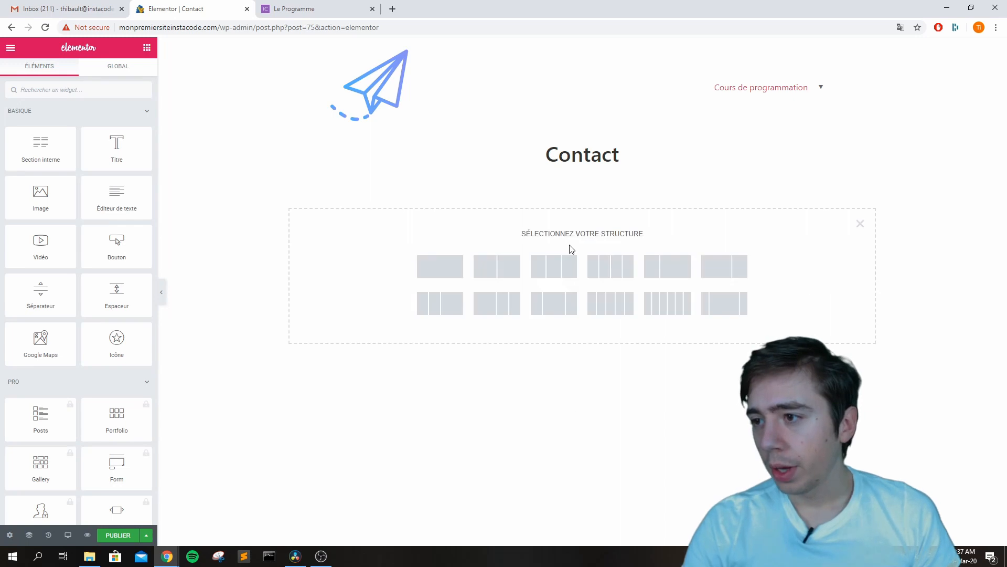
click(450, 271)
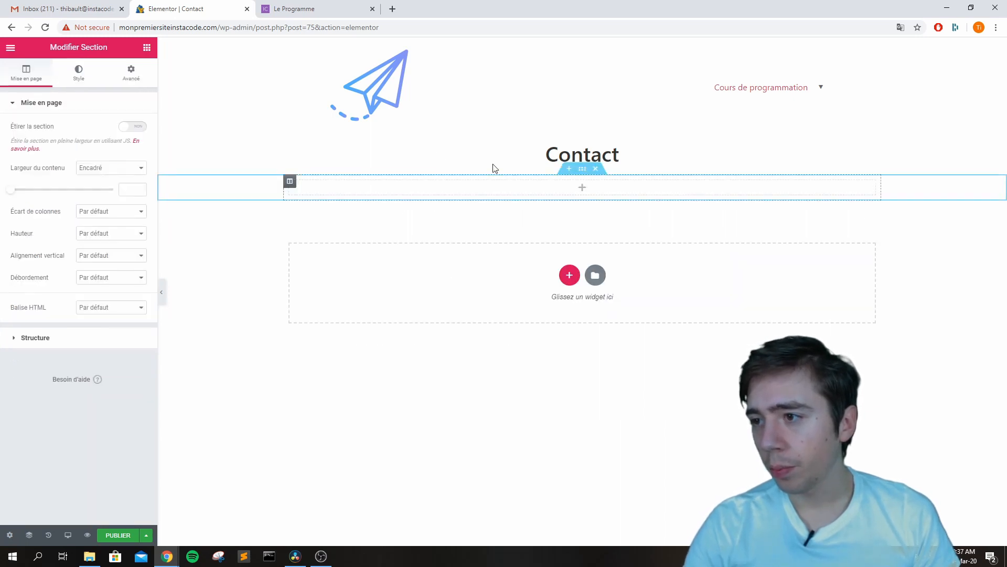
click(146, 49)
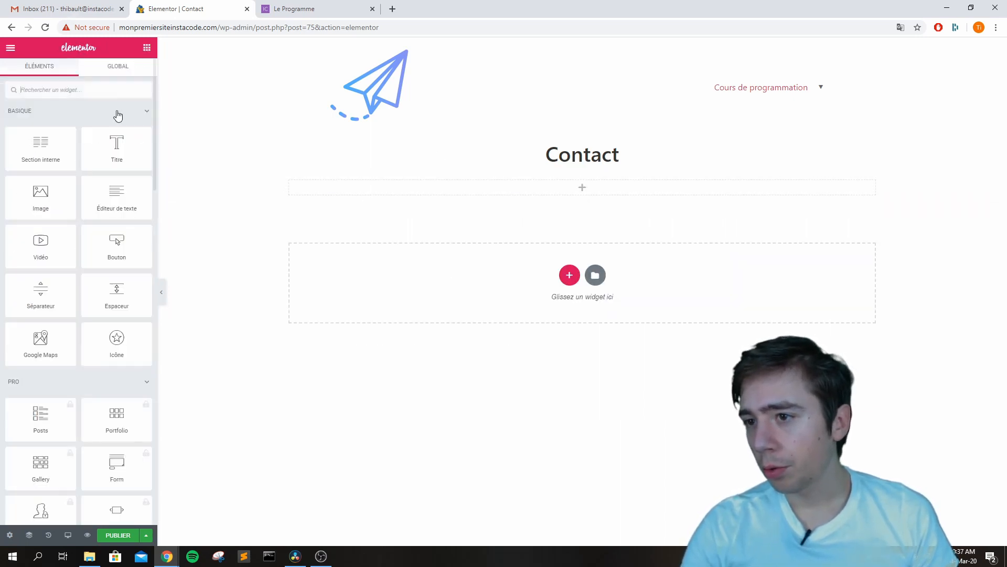
scroll(87, 149, down, 2)
scroll(85, 128, up, 2)
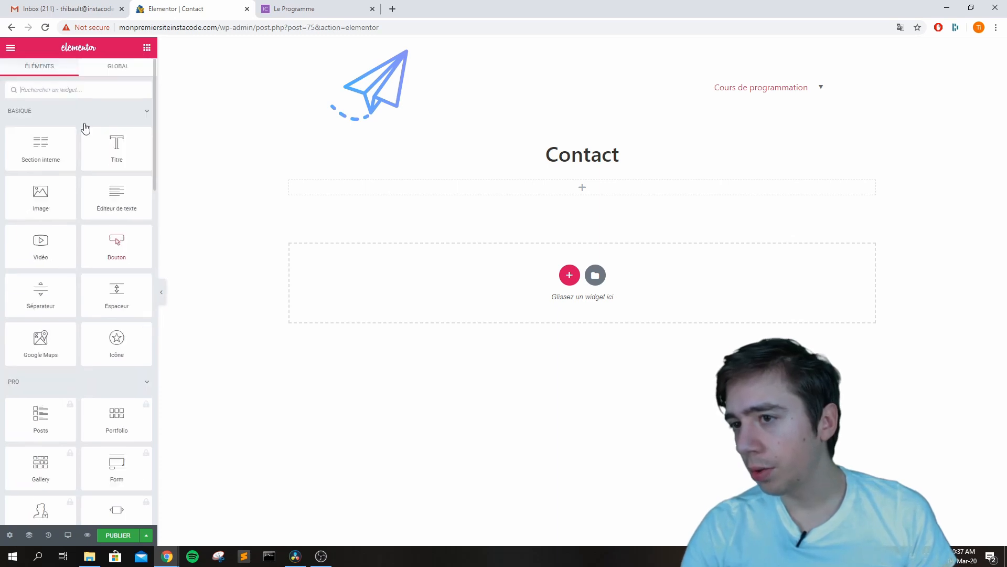
click(43, 92)
text(form)
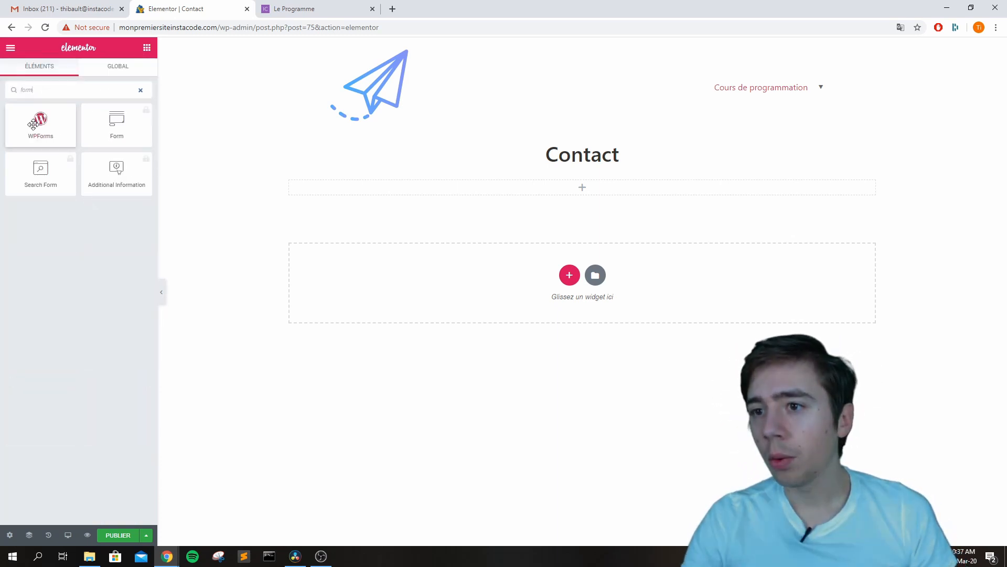
drag(33, 124, 535, 191)
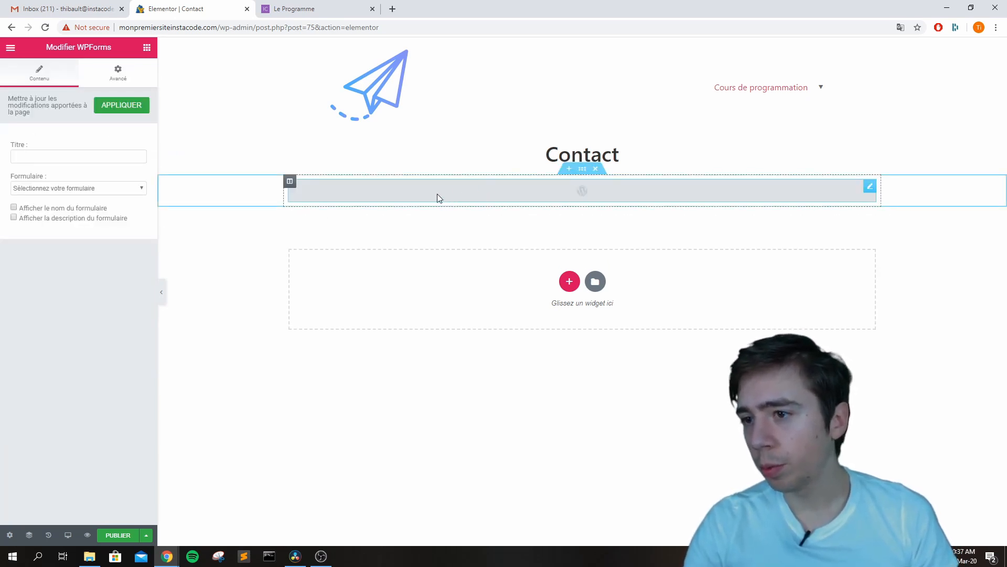
Set the WPForms widget to show "Formulaire de contact simple" with the title "Contactez nous grace au formulaire".
click(87, 189)
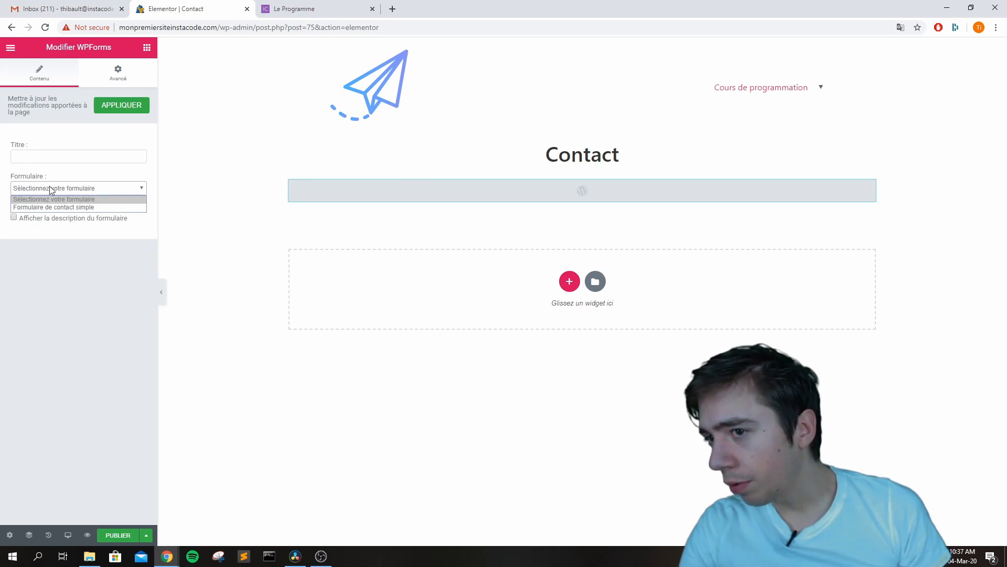
click(86, 207)
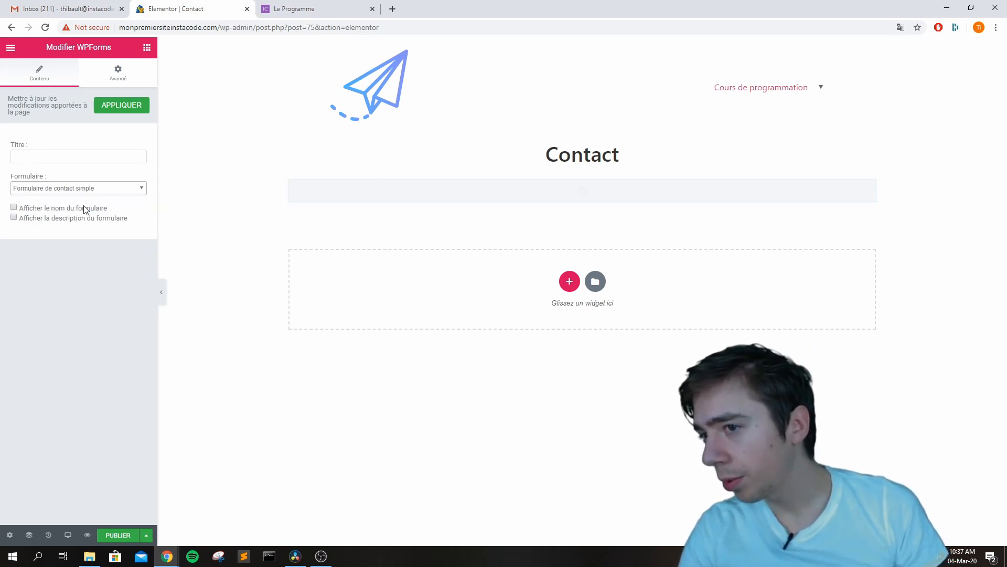
click(66, 153)
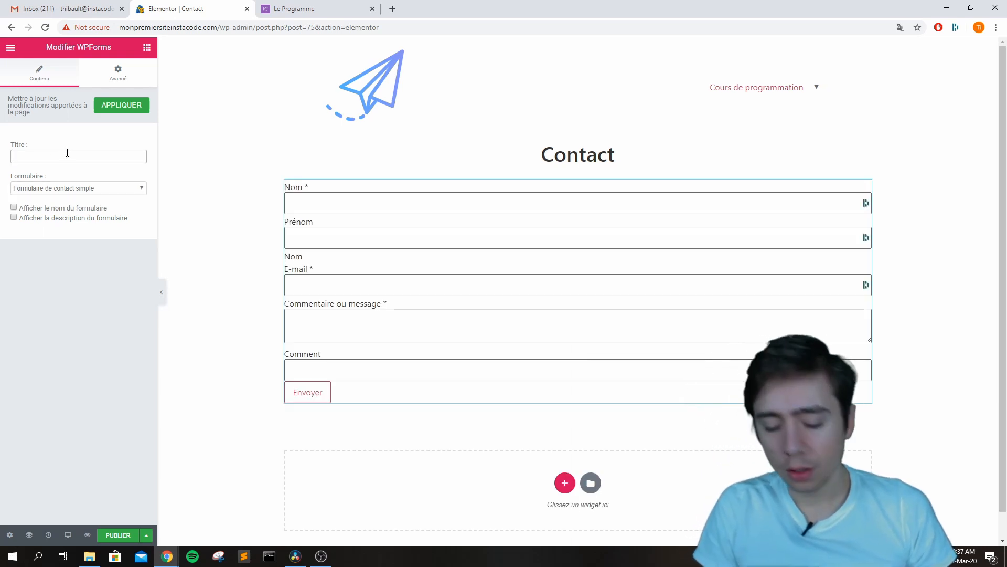
text(Cont)
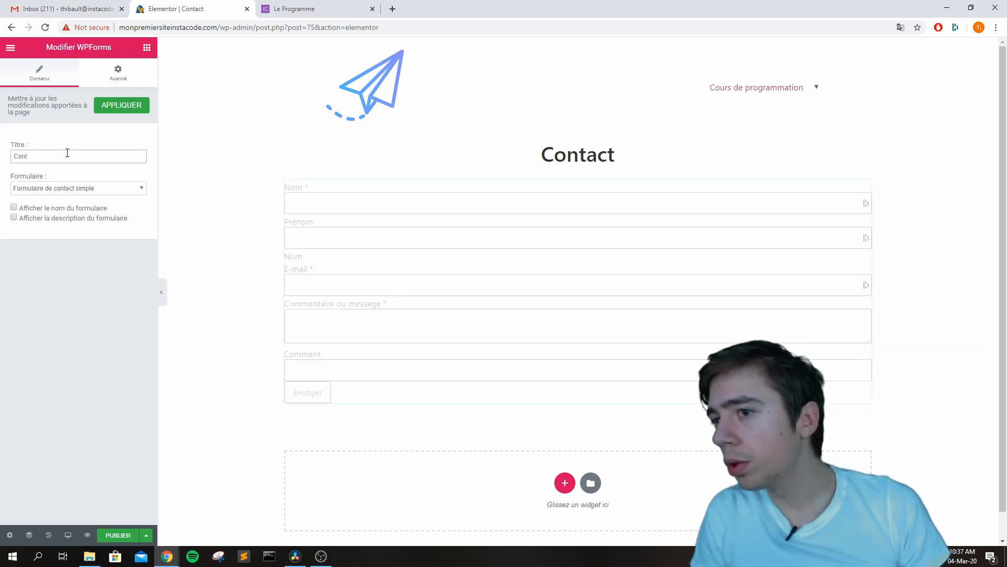
text(acte nous grace au formulaire)
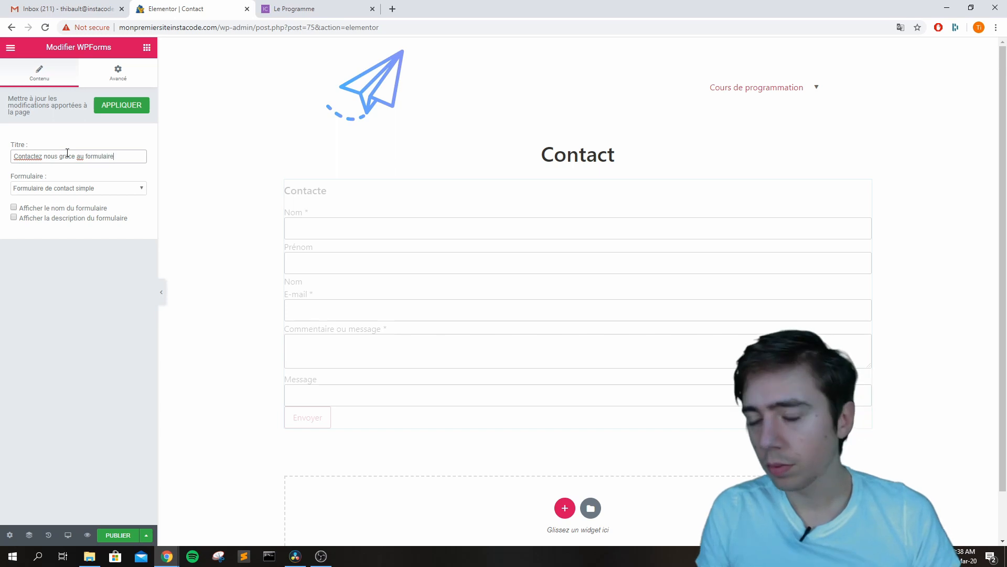
click(145, 109)
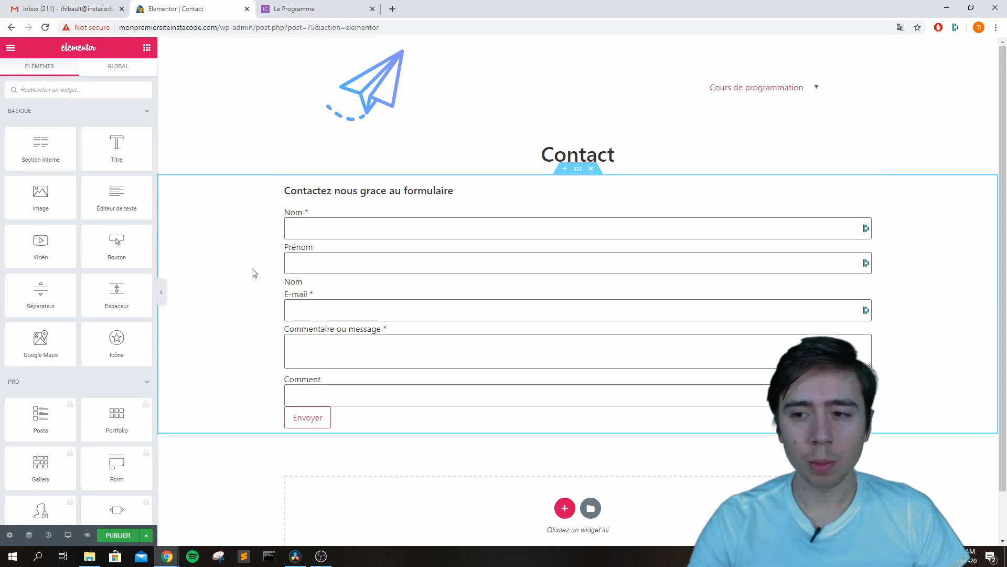
Publish the Contact page and return to the WordPress editor.
click(118, 535)
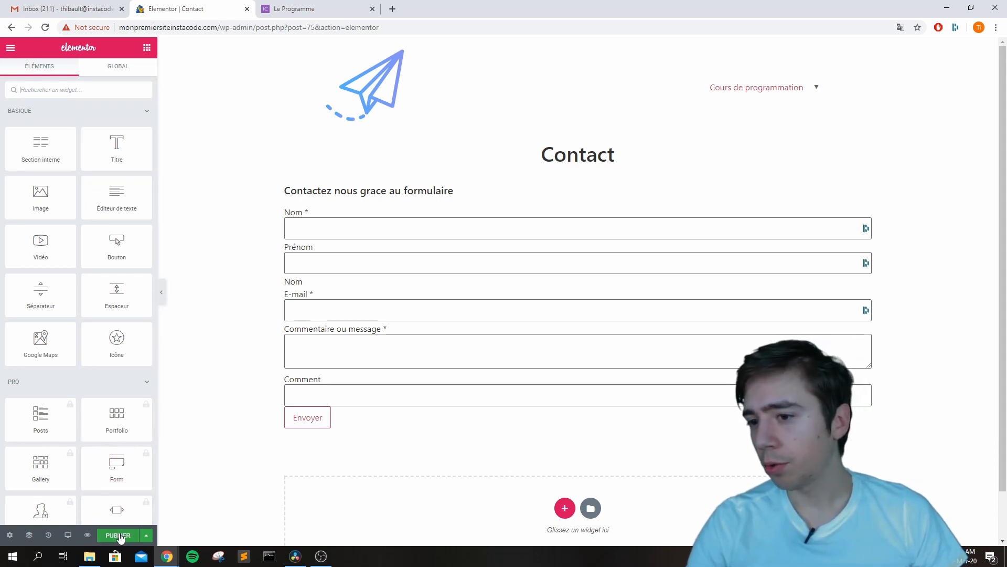
click(11, 48)
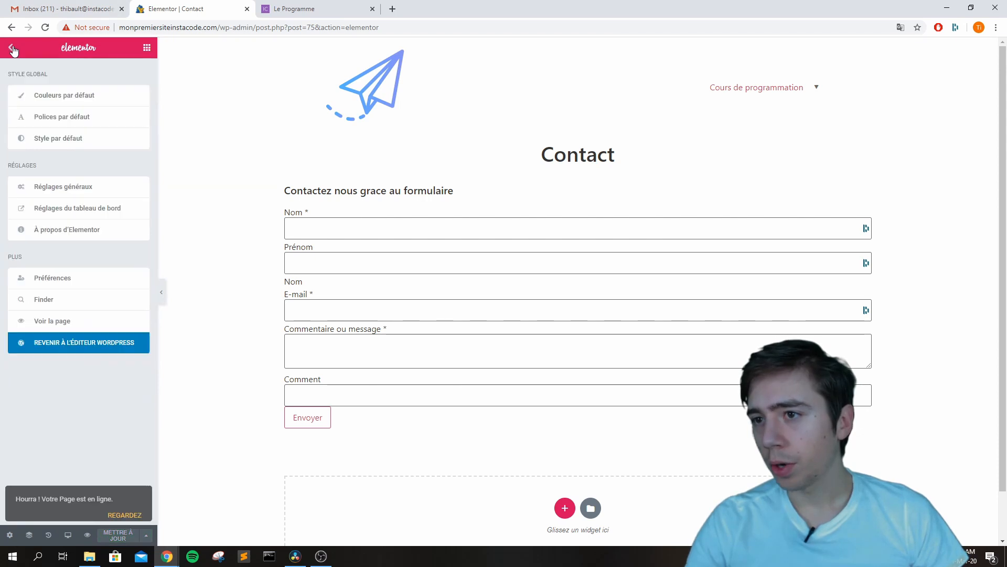
click(101, 345)
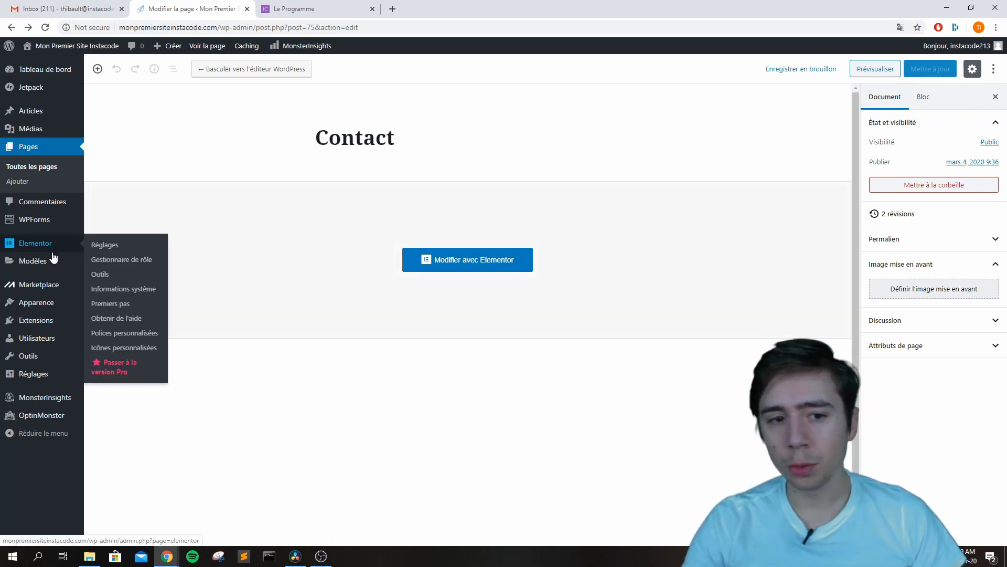
Add the Contact page as a top-level item in the Navigation menu and save the menu.
mouse_move(48, 308)
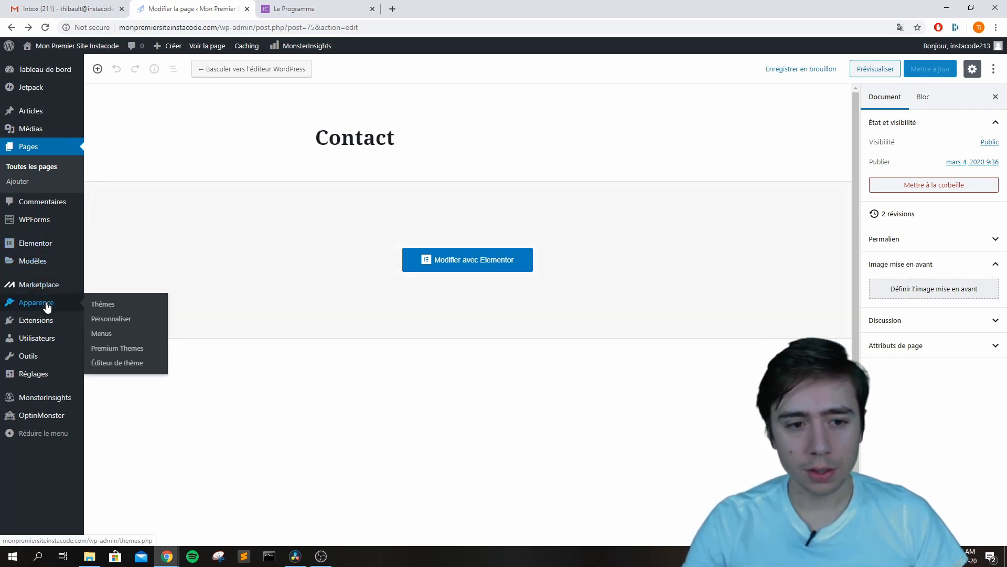
click(109, 335)
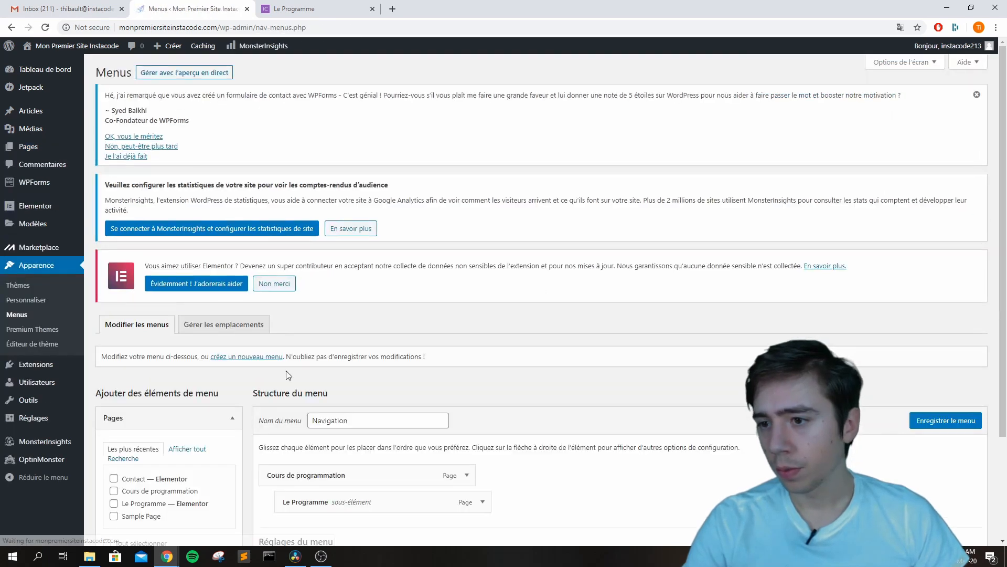
scroll(231, 375, down, 3)
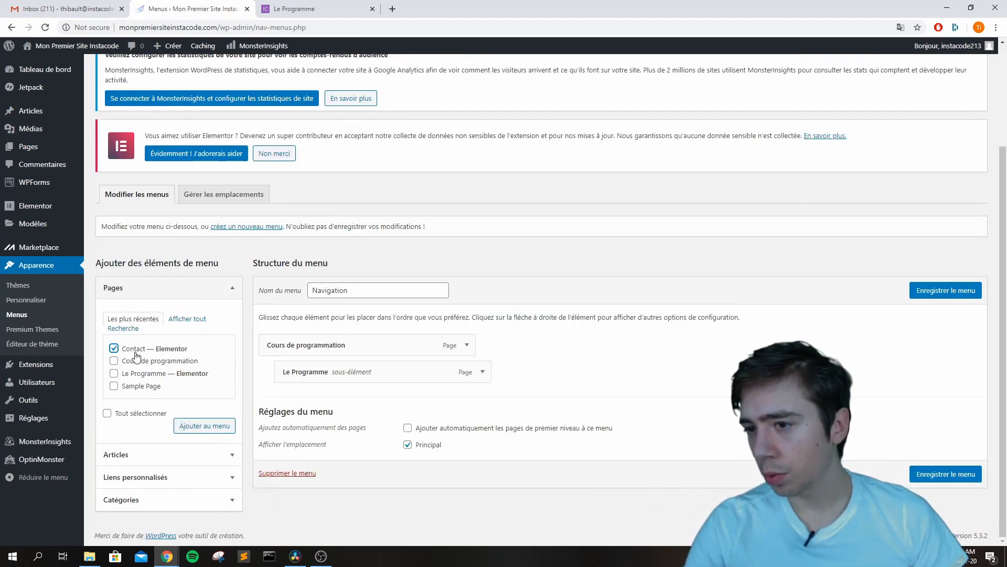
click(207, 429)
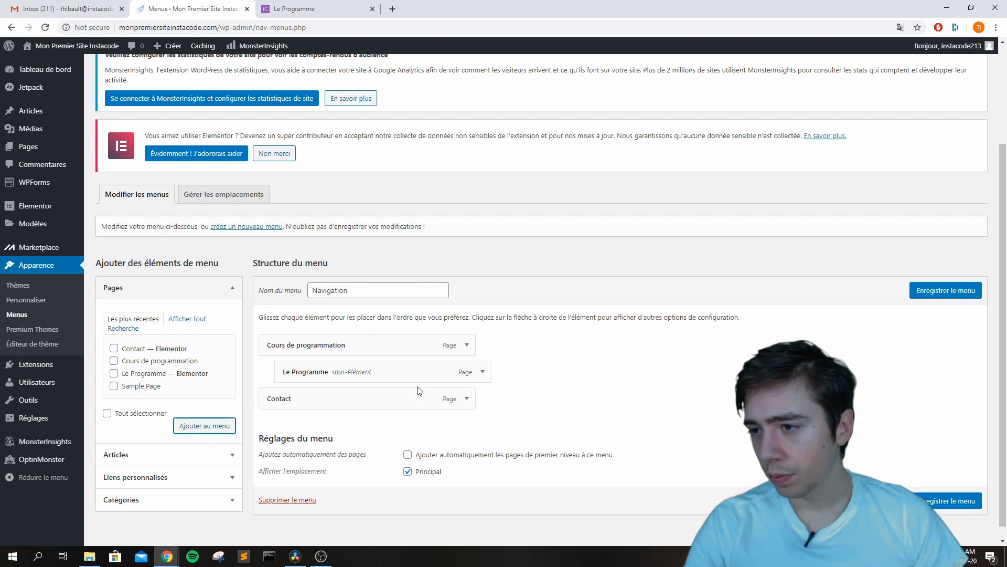
click(937, 291)
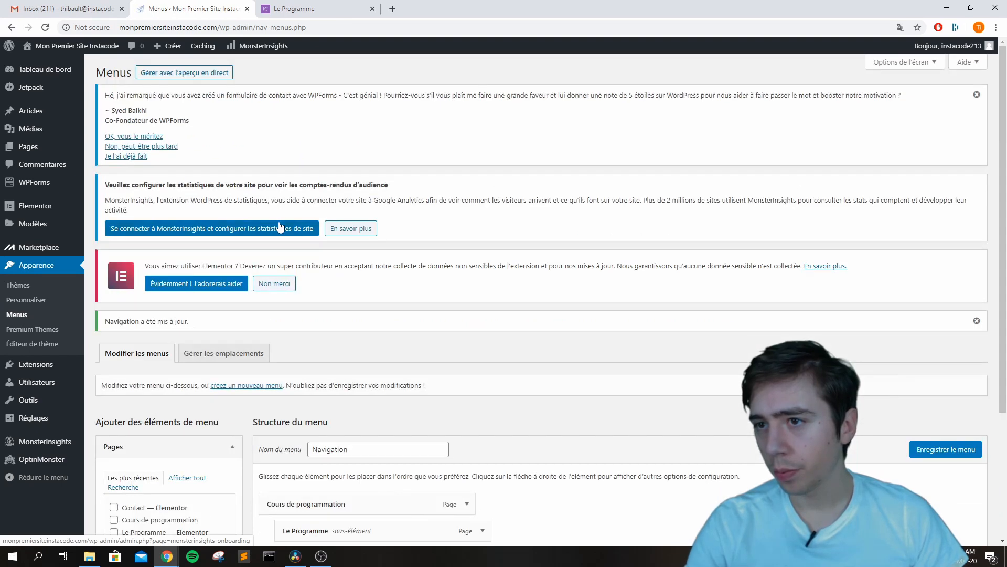
Visit the live home page, follow the Contact link in the header, and check the form's first-name field.
mouse_move(94, 52)
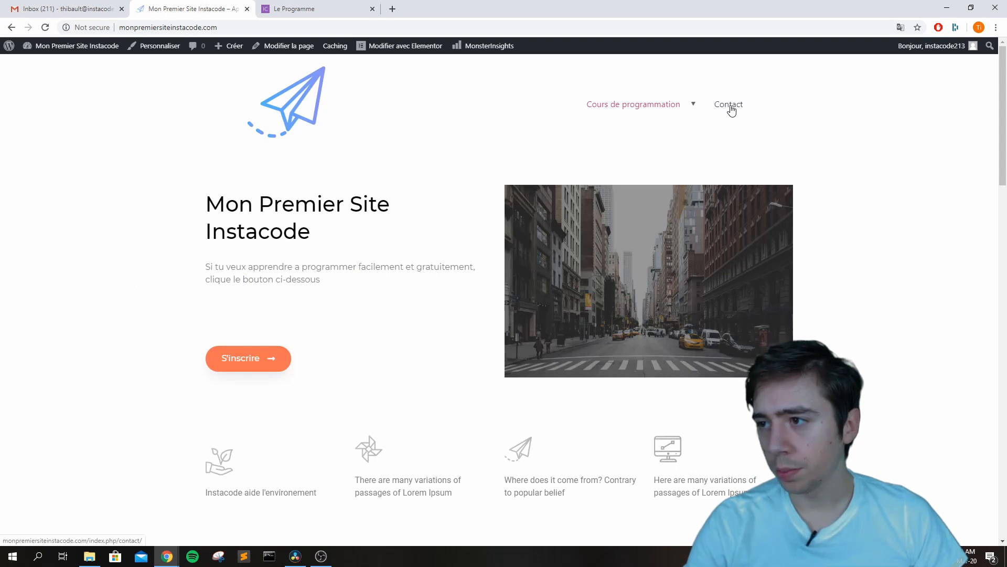
click(732, 109)
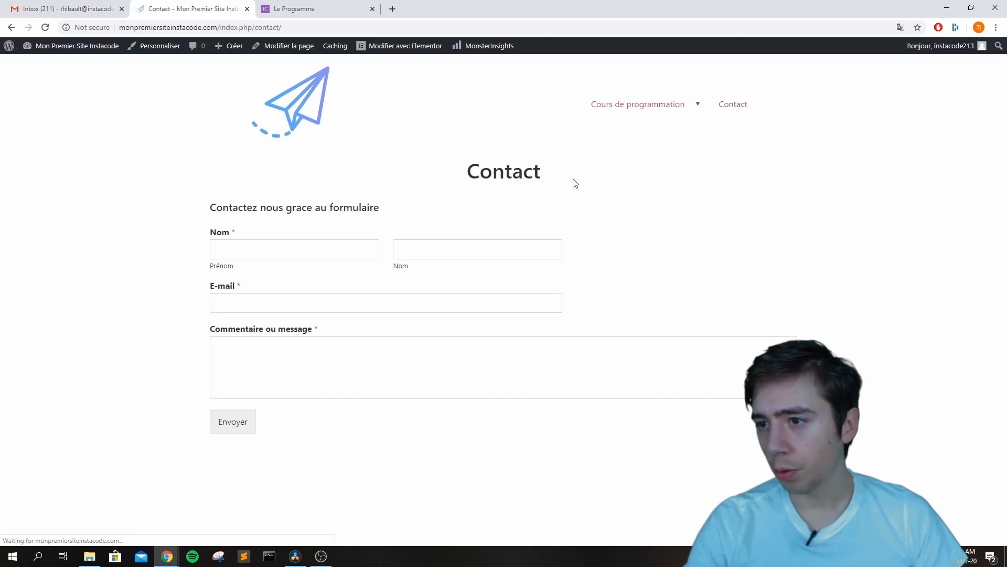
click(296, 244)
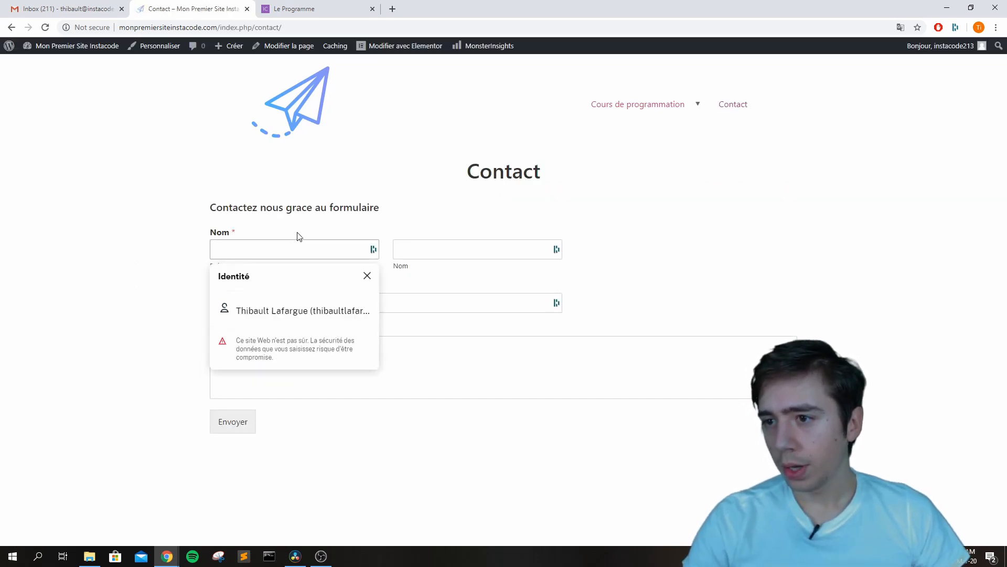
Fill in the contact form with a first name, last name, e-mail address and the message "Bonjour !", and send it.
click(173, 240)
click(261, 242)
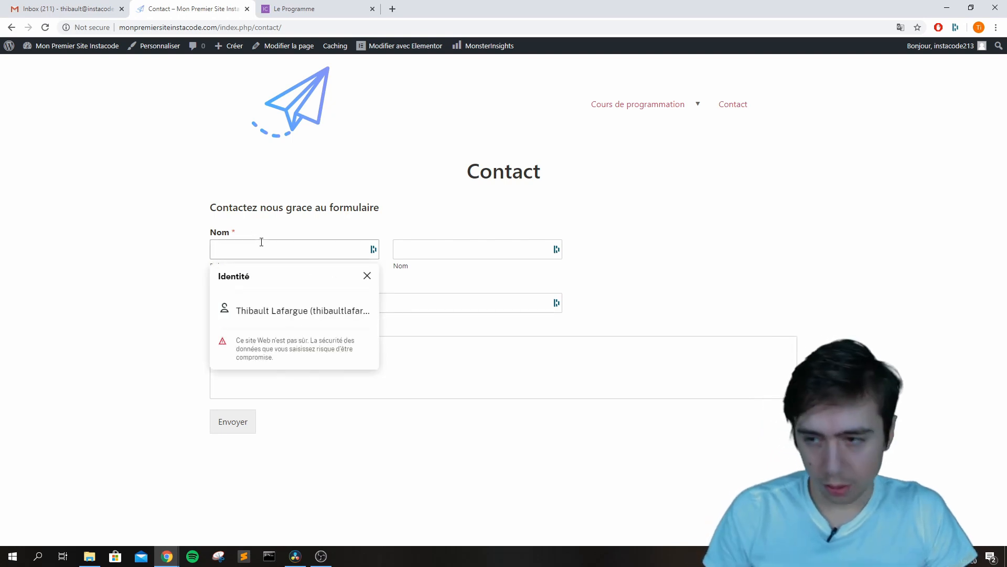
text(Thibault)
key(Tab)
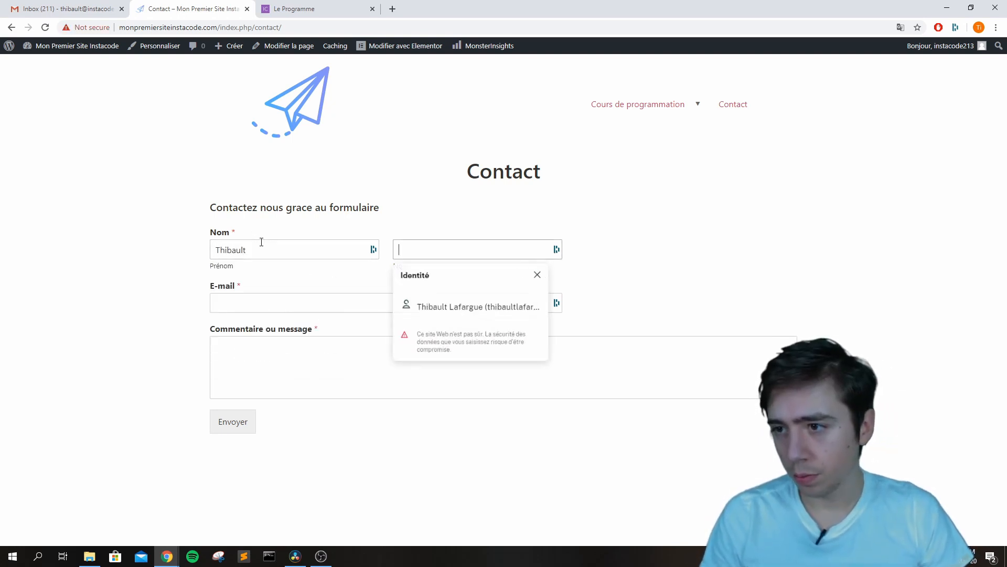
text(Instacode)
key(Tab)
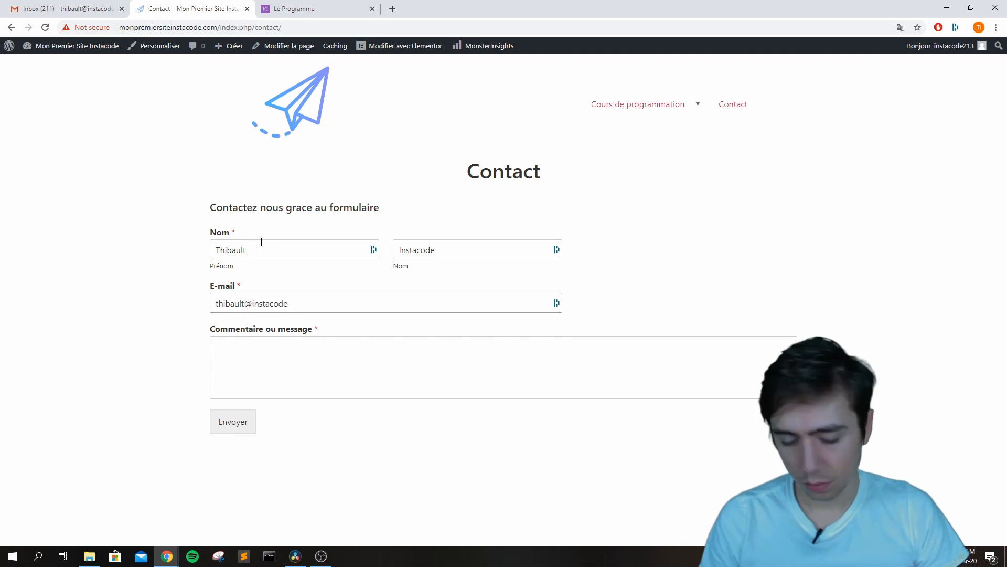
key(Tab)
text(Bonjour !)
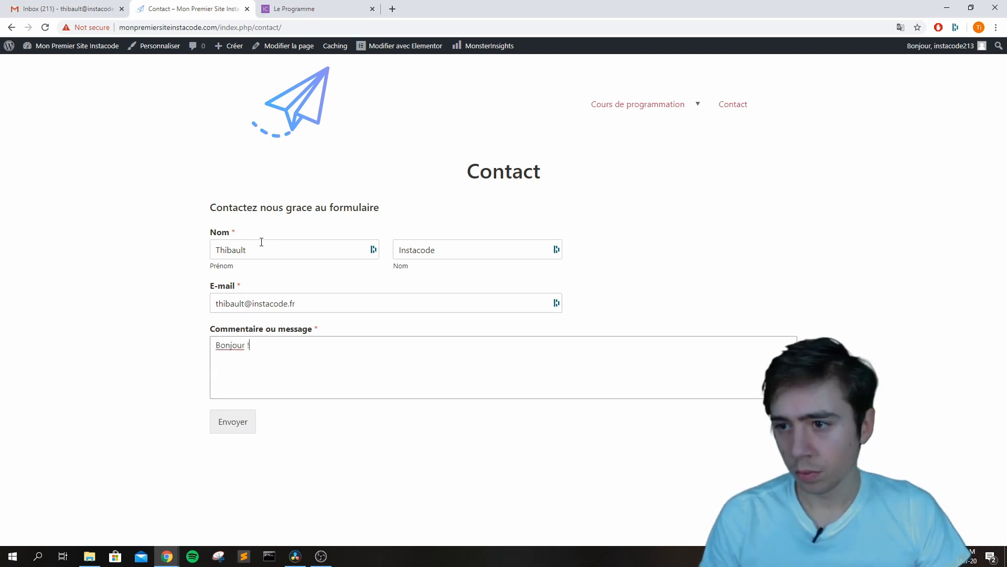
click(250, 421)
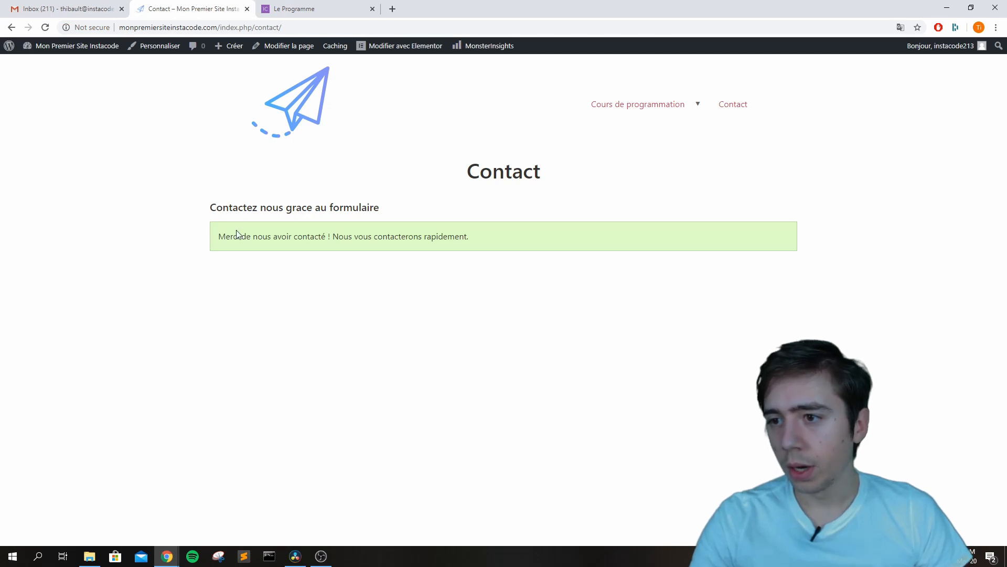
Read the form's confirmation message and check the Gmail inbox for the form's notification e-mail.
drag(218, 236, 469, 232)
click(486, 231)
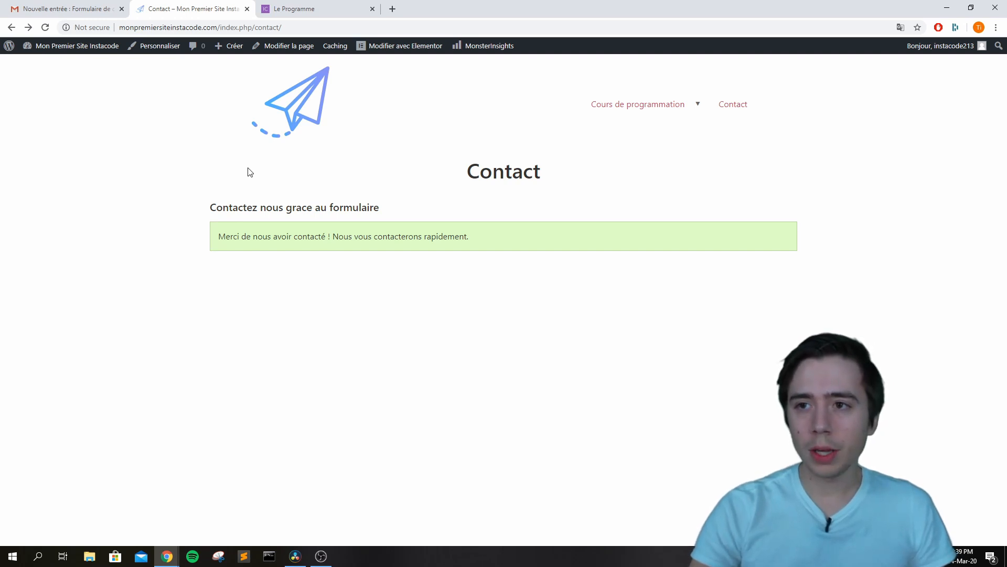
click(66, 9)
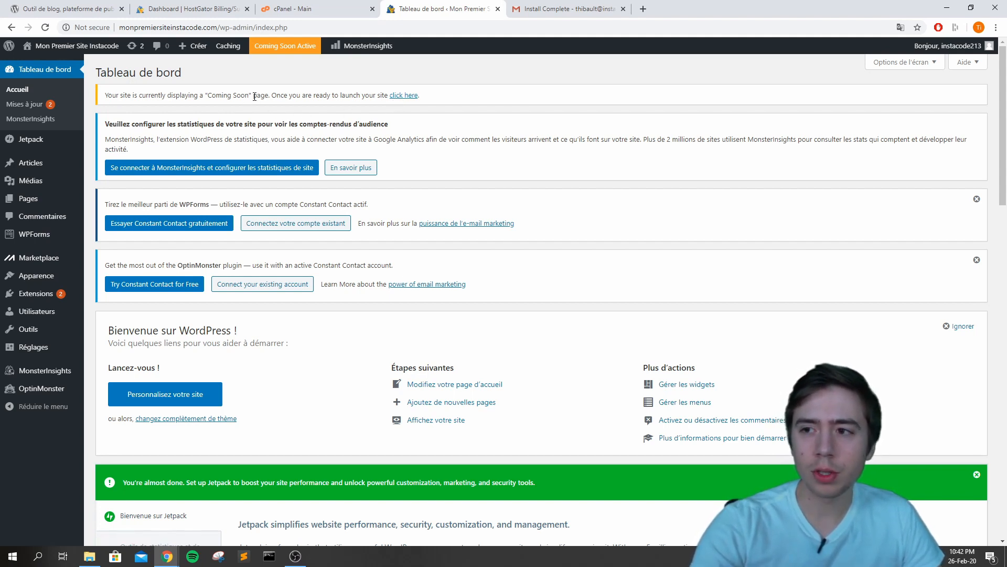
Launch the site from the "Coming Soon" notice on the WordPress dashboard and reload the live Contact page.
click(404, 98)
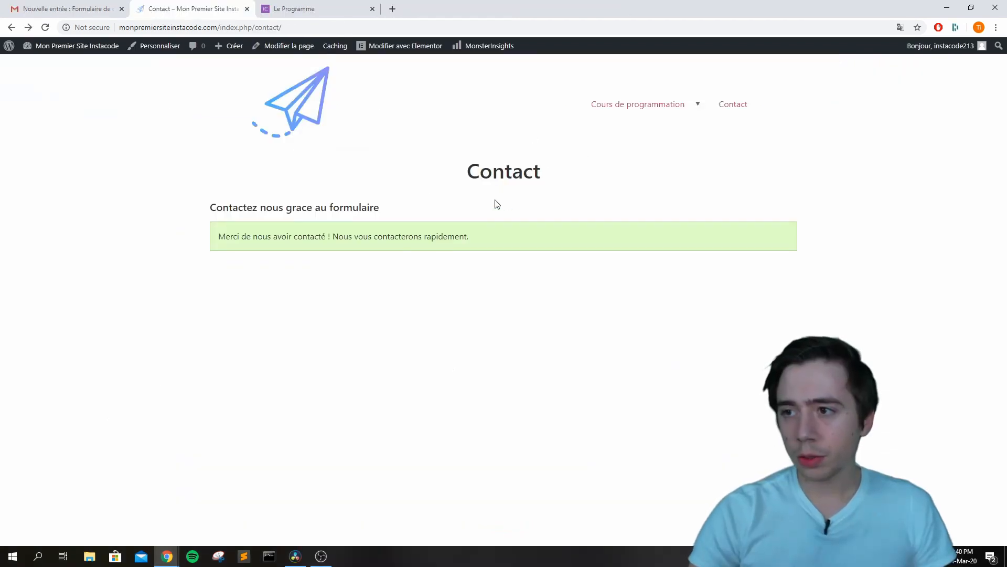
key(F5)
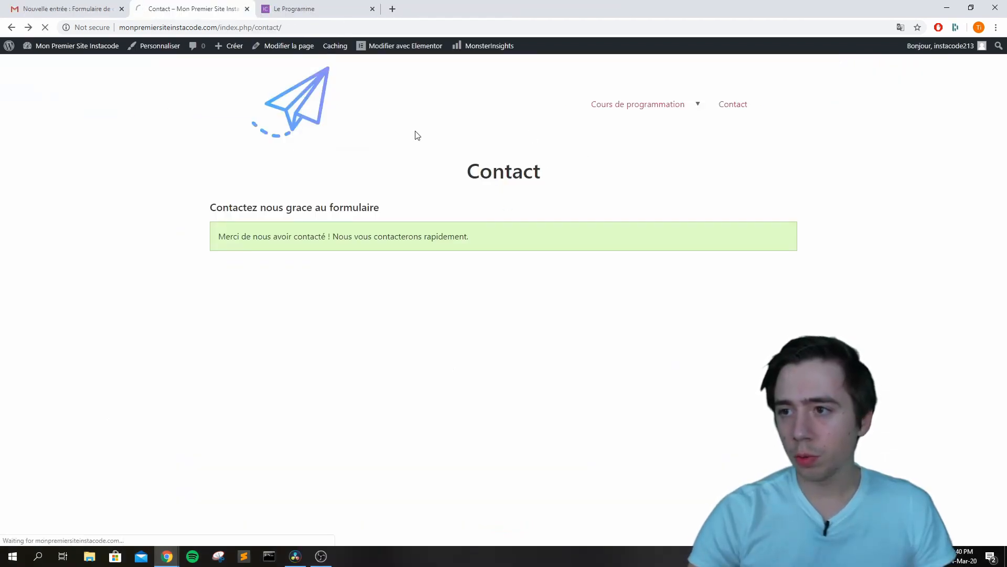
mouse_move(643, 110)
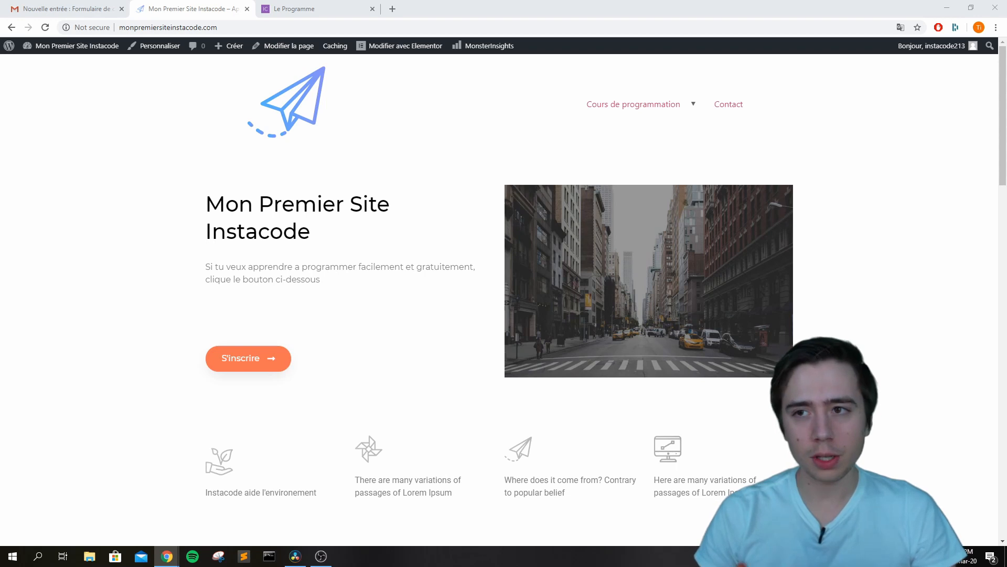
Examine the copyright and legal notice footer on instacode.fr's Le Programme page, and return to the new site's home page.
click(262, 7)
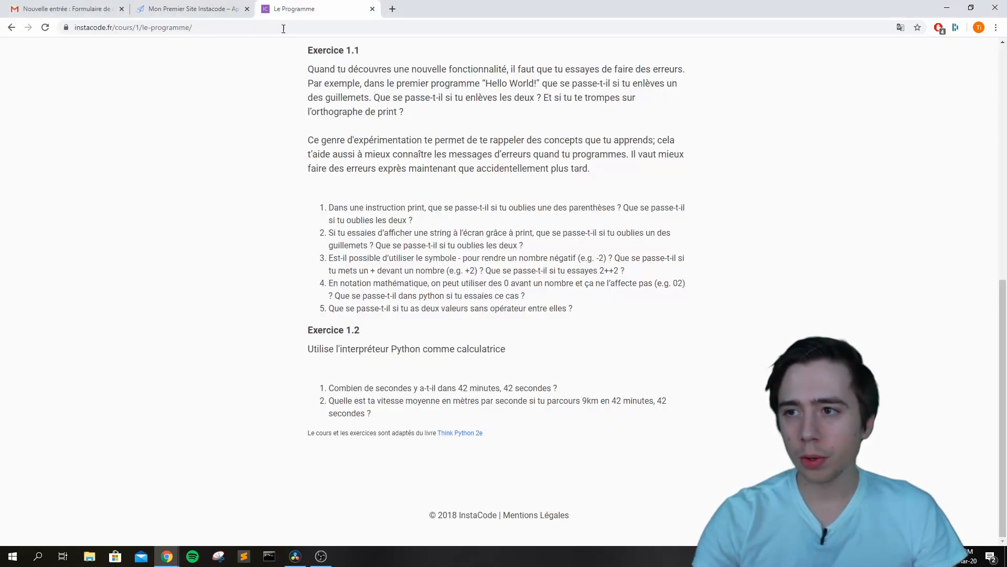
drag(402, 517, 615, 515)
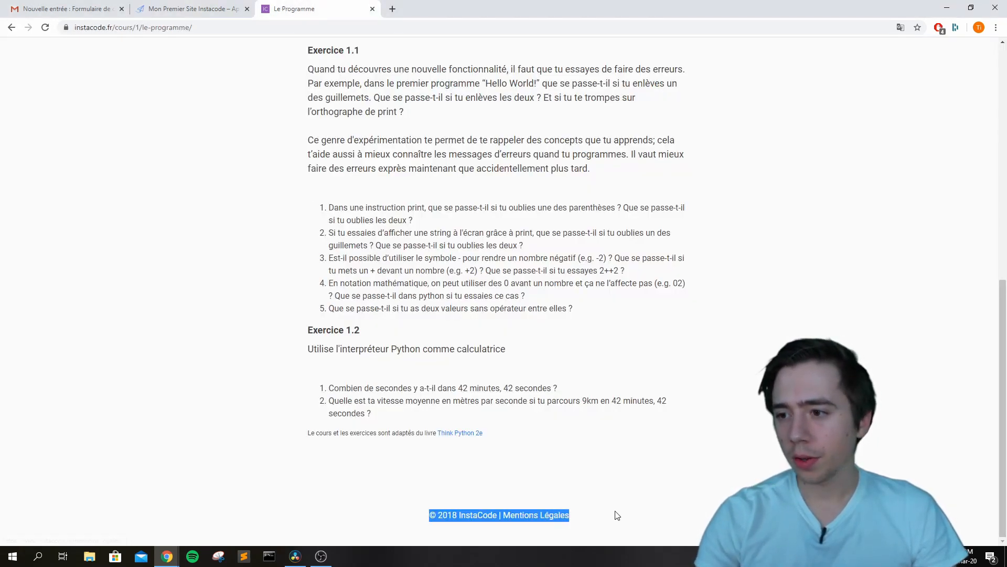
click(620, 516)
click(175, 8)
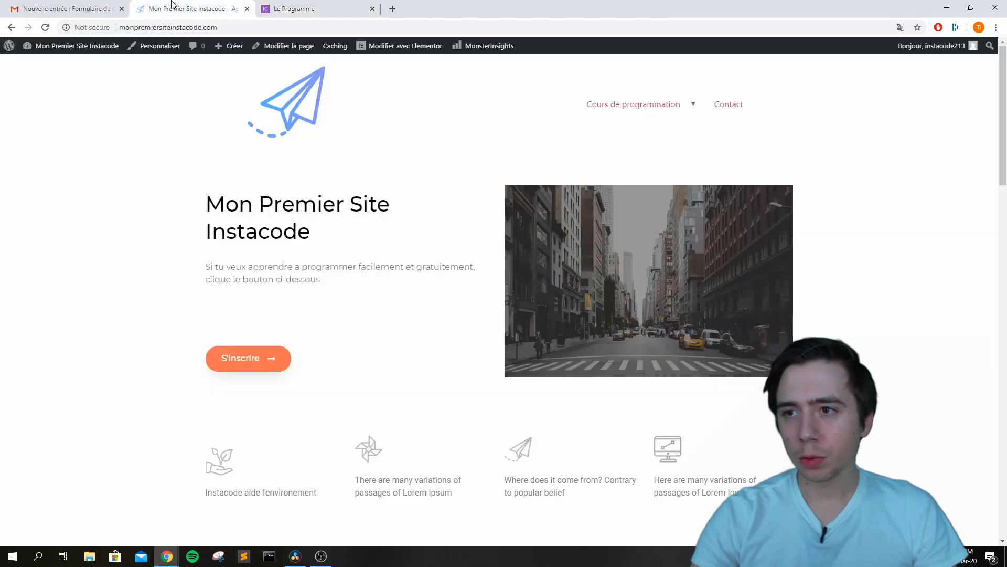